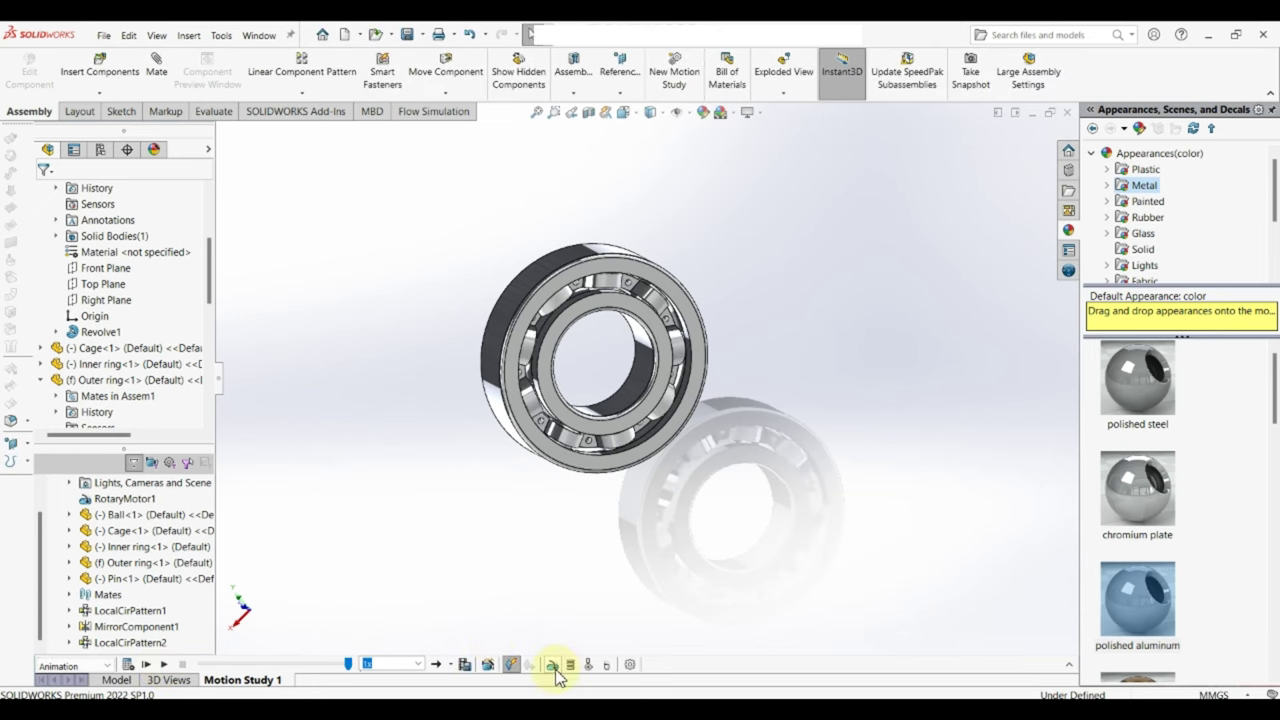
# Edit RotaryMotor1 to drive the inner ring face at a constant 25 RPM.
pyautogui.click(553, 666)
pyautogui.click(63, 193)
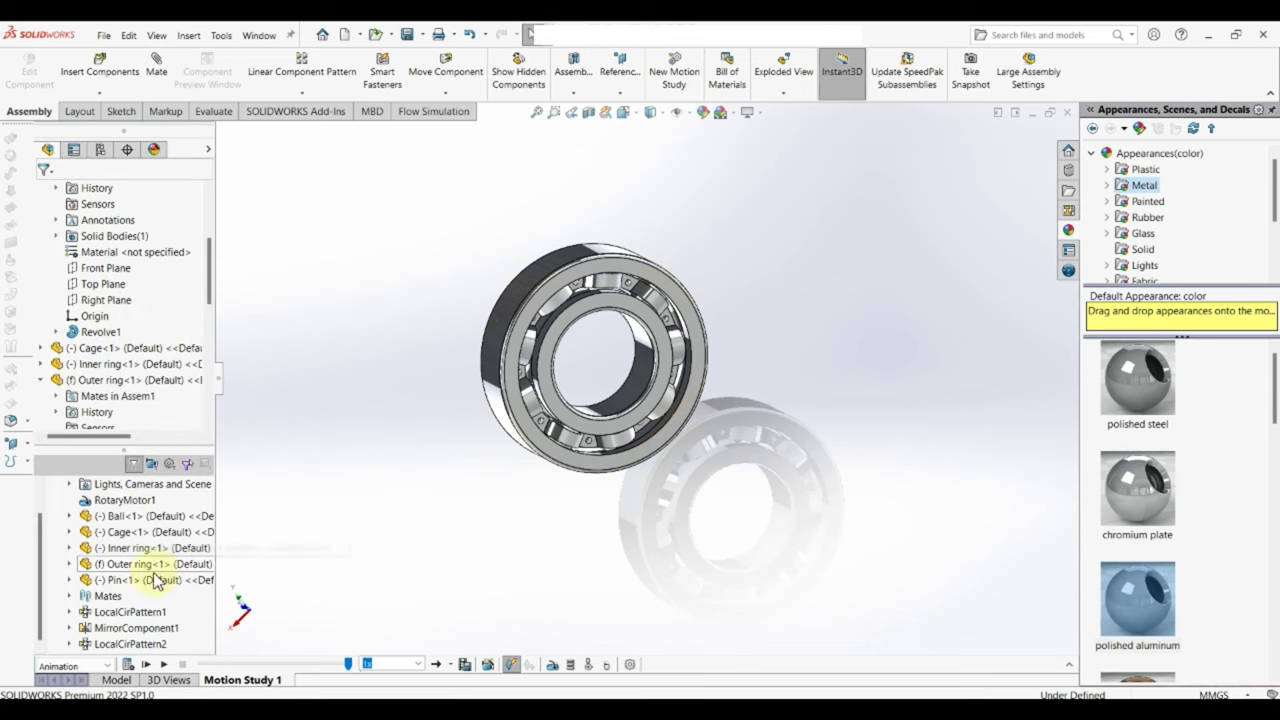
pyautogui.rightClick(125, 500)
pyautogui.click(160, 508)
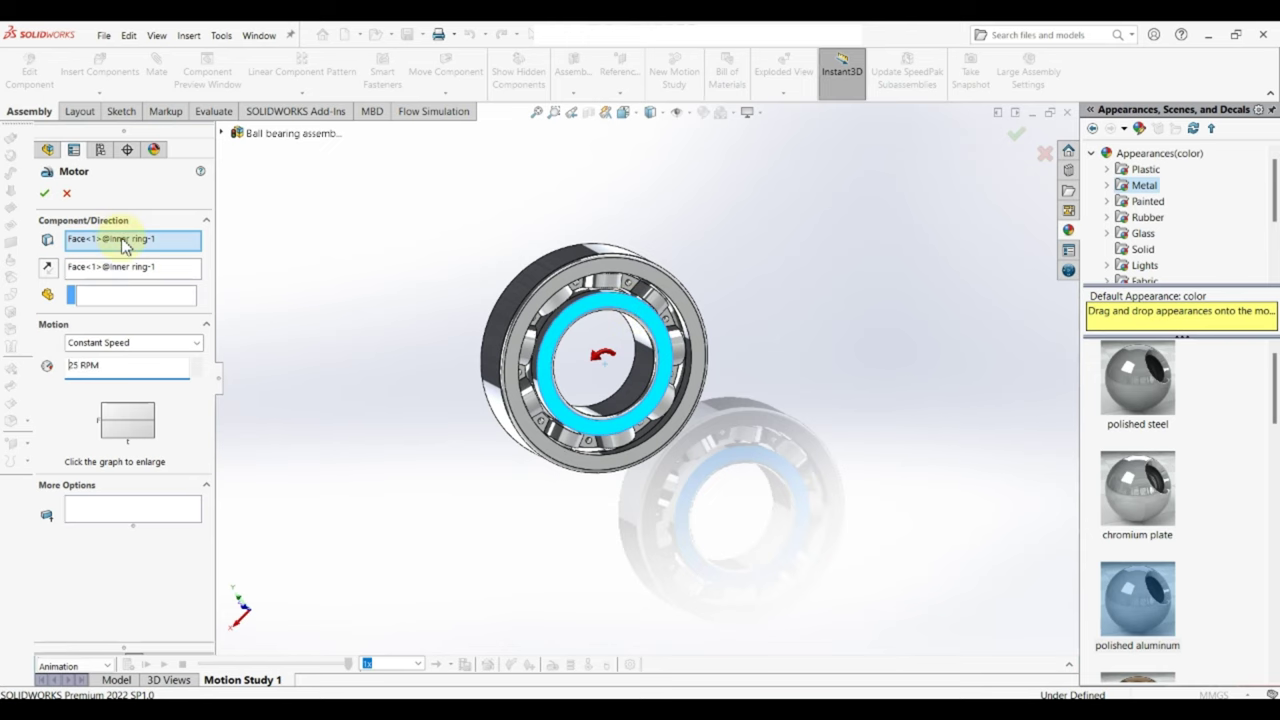
pyautogui.click(644, 314)
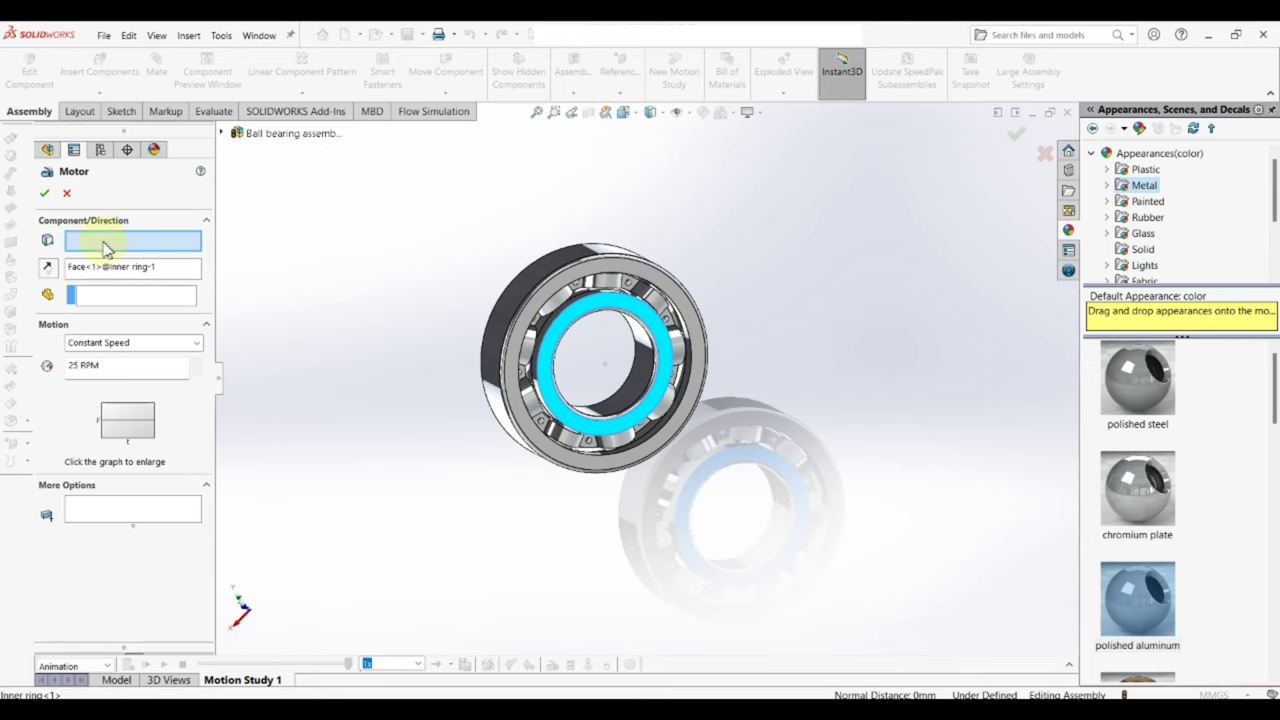
pyautogui.click(650, 323)
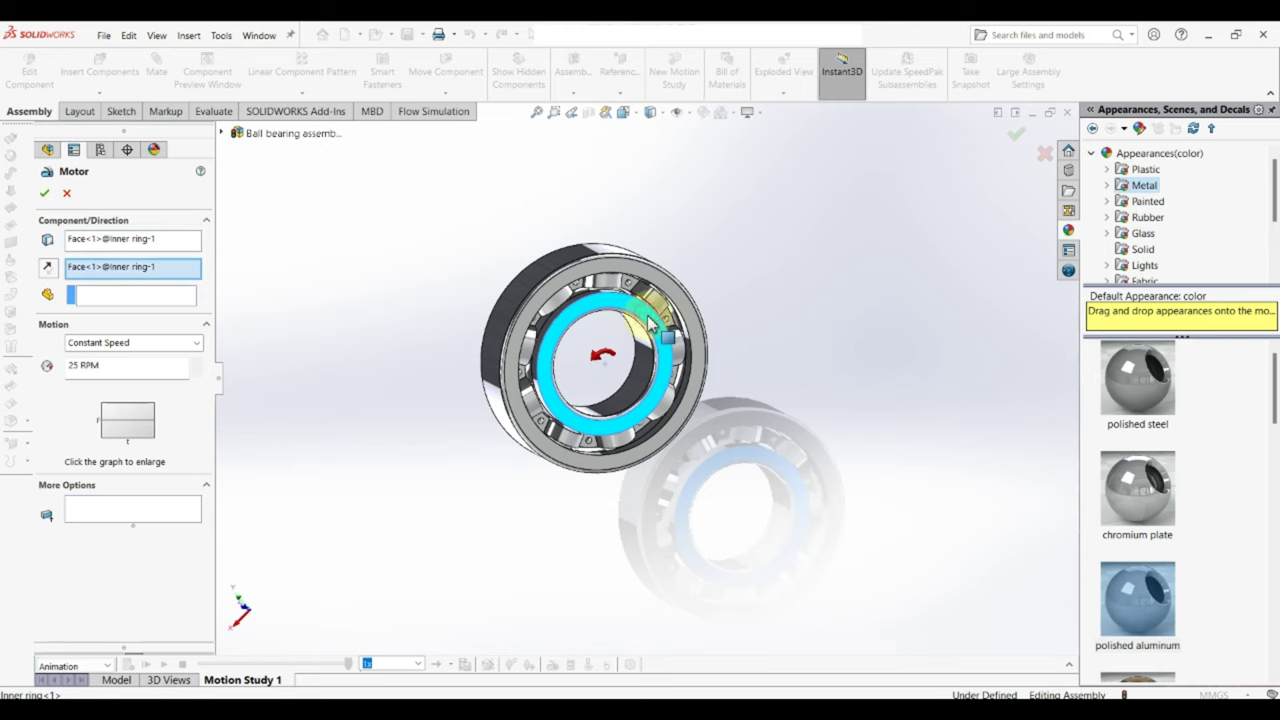
pyautogui.click(47, 194)
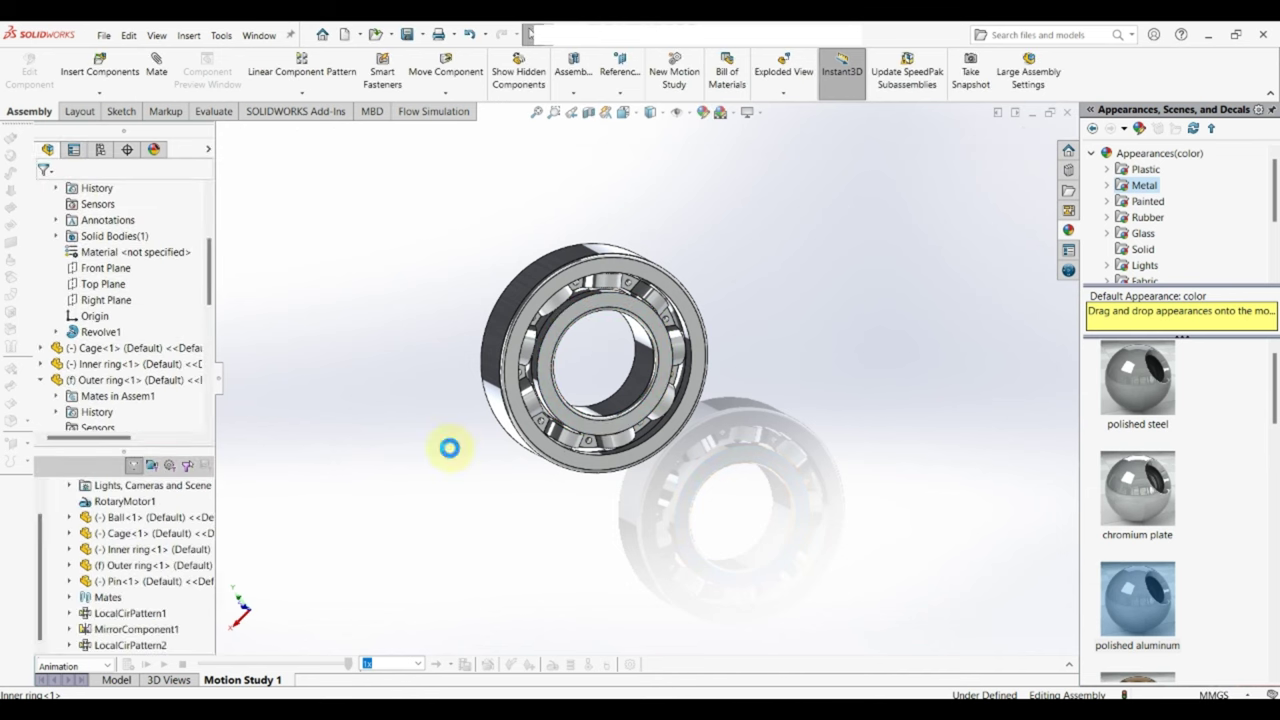
# Play the motion study, then start a new MMGS part with a Front Plane sketch.
pyautogui.click(165, 665)
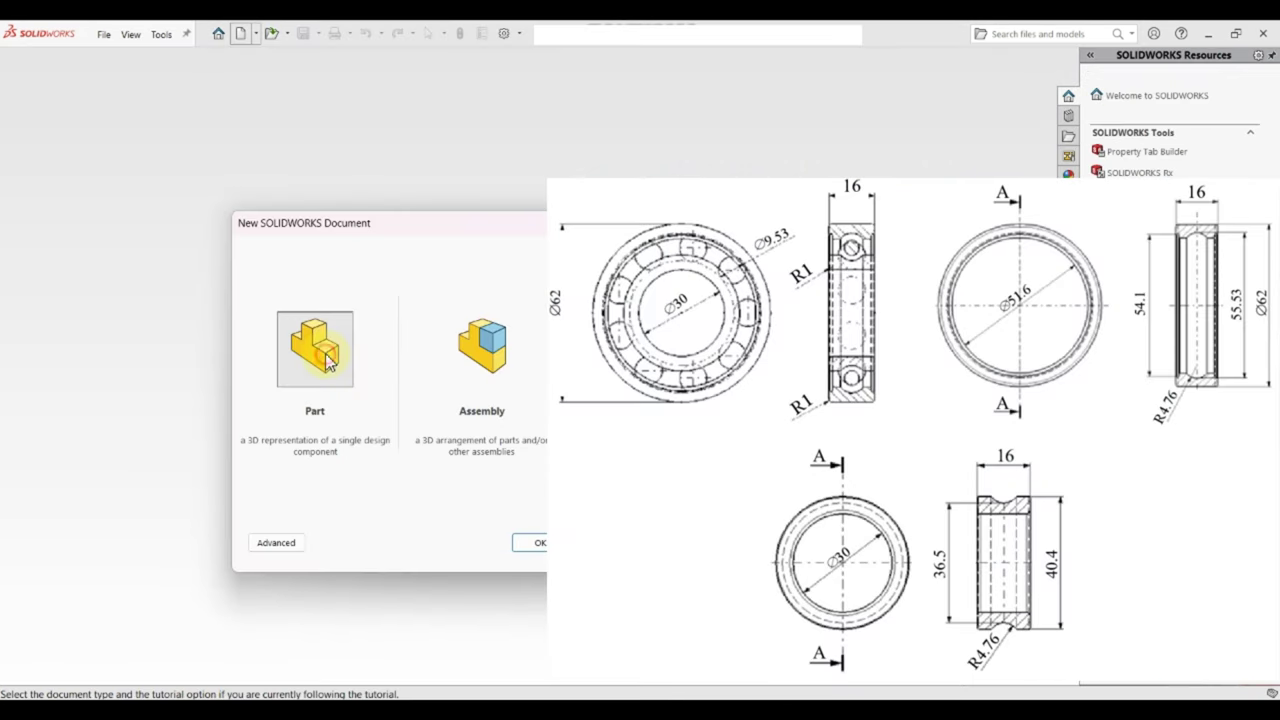
pyautogui.click(528, 542)
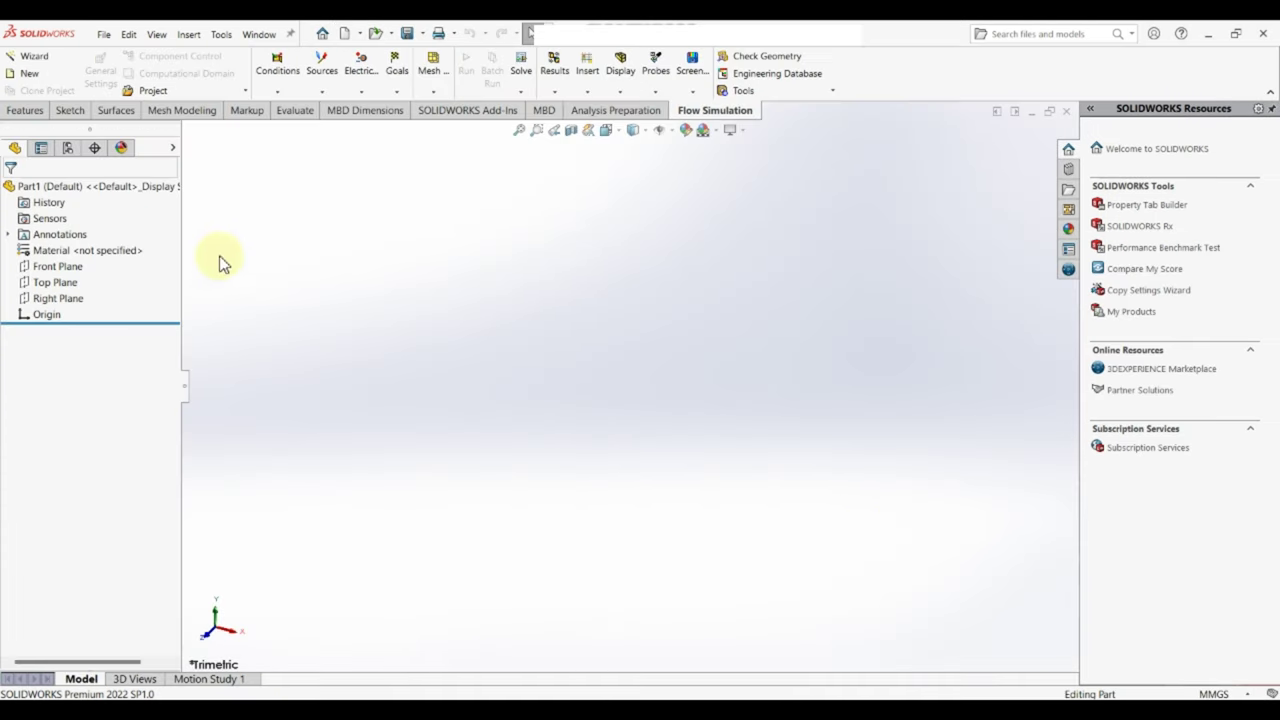
pyautogui.click(1222, 692)
pyautogui.click(1210, 632)
pyautogui.click(52, 266)
pyautogui.click(60, 250)
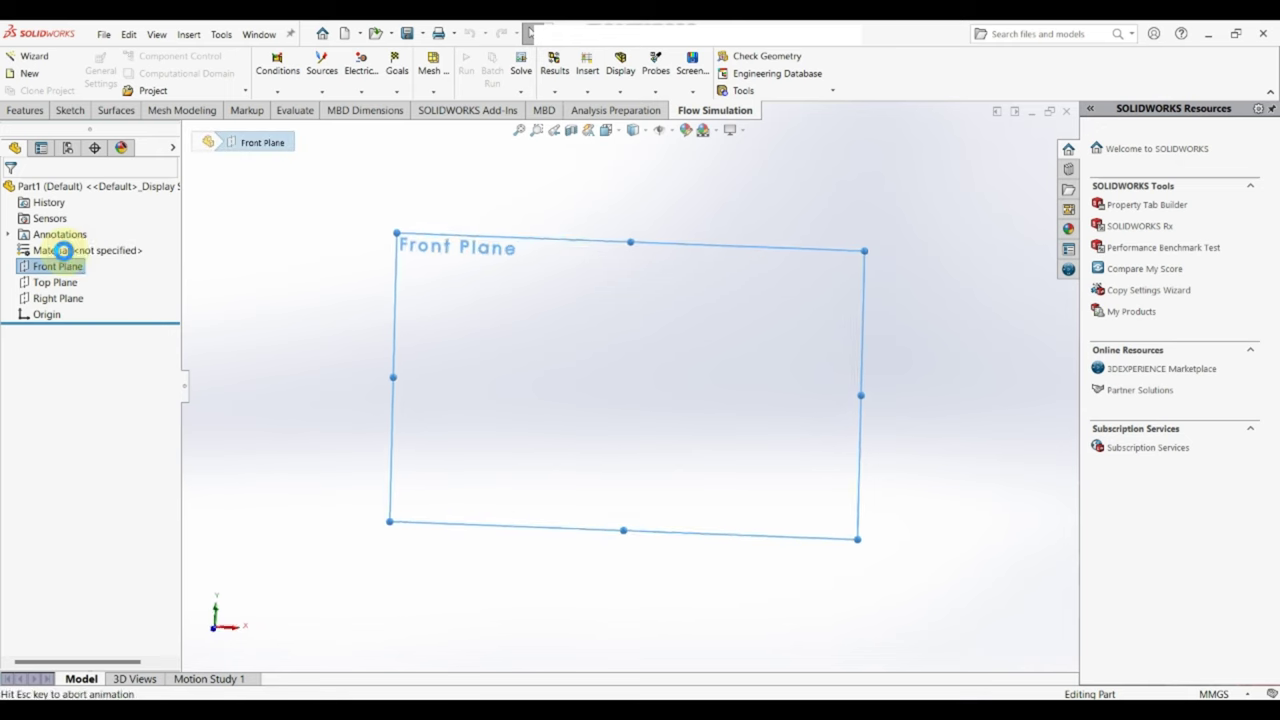
# Draw two concentric circles centred on the origin.
pyautogui.press('c')
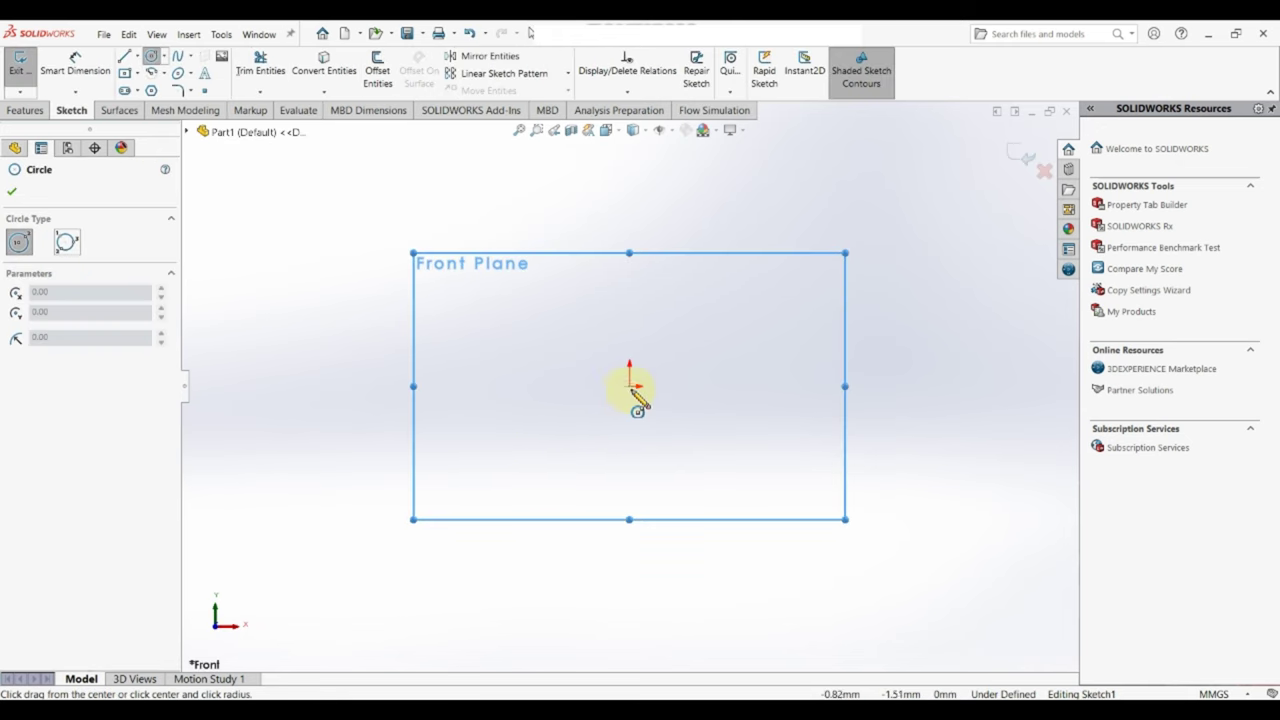
pyautogui.click(629, 385)
pyautogui.click(703, 296)
pyautogui.rightClick(703, 296)
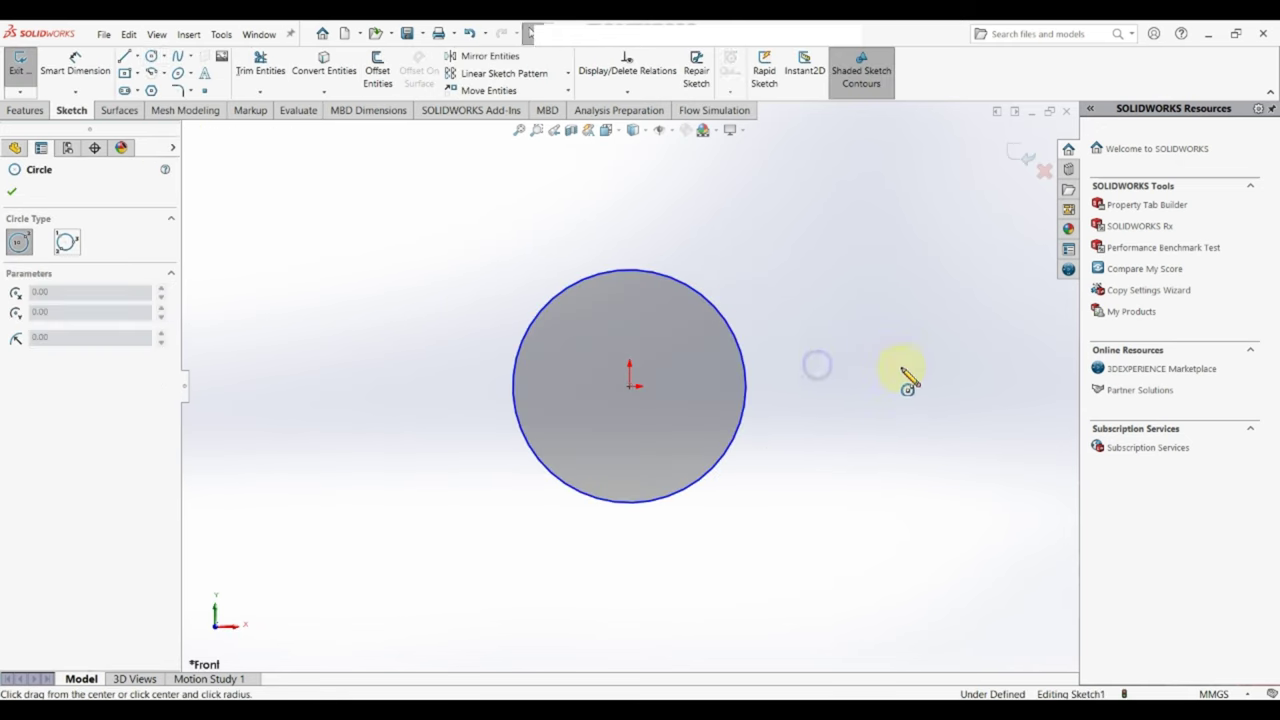
pyautogui.click(629, 385)
pyautogui.click(684, 340)
pyautogui.rightClick(690, 300)
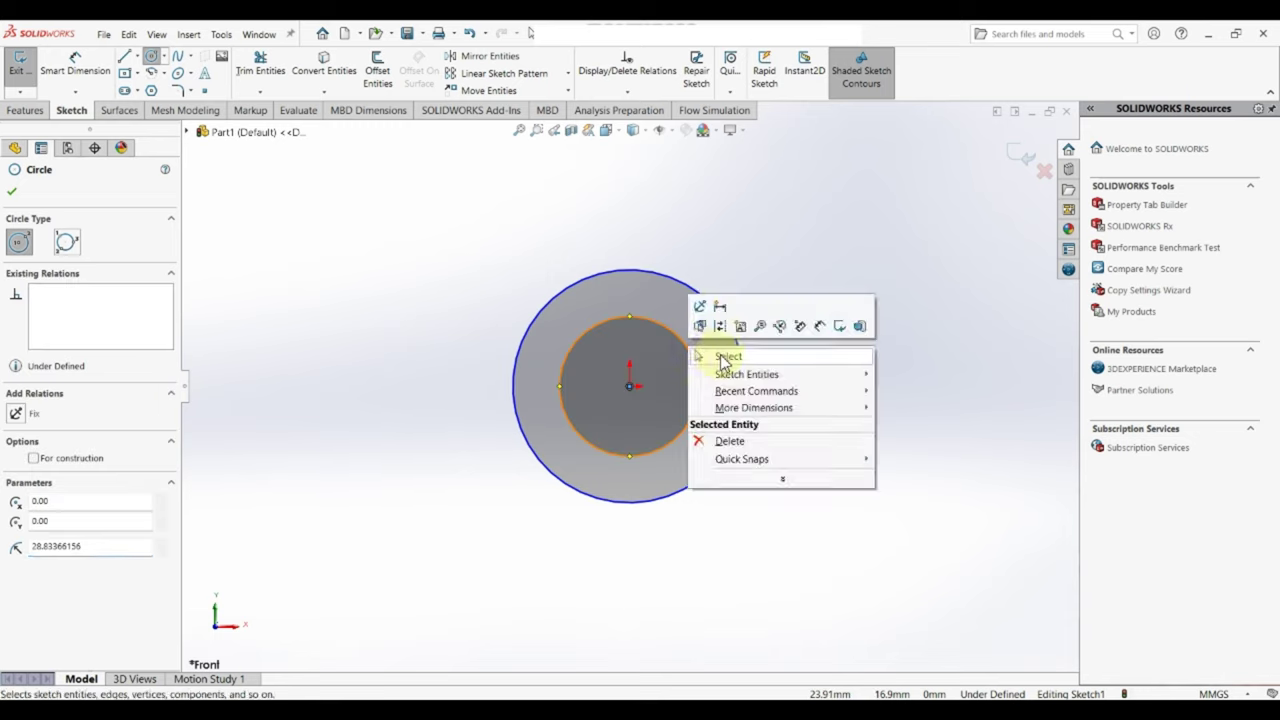
# Dimension the circles to Ø62.00 outer and Ø51.60 inner diameters.
pyautogui.click(757, 371)
pyautogui.click(750, 415)
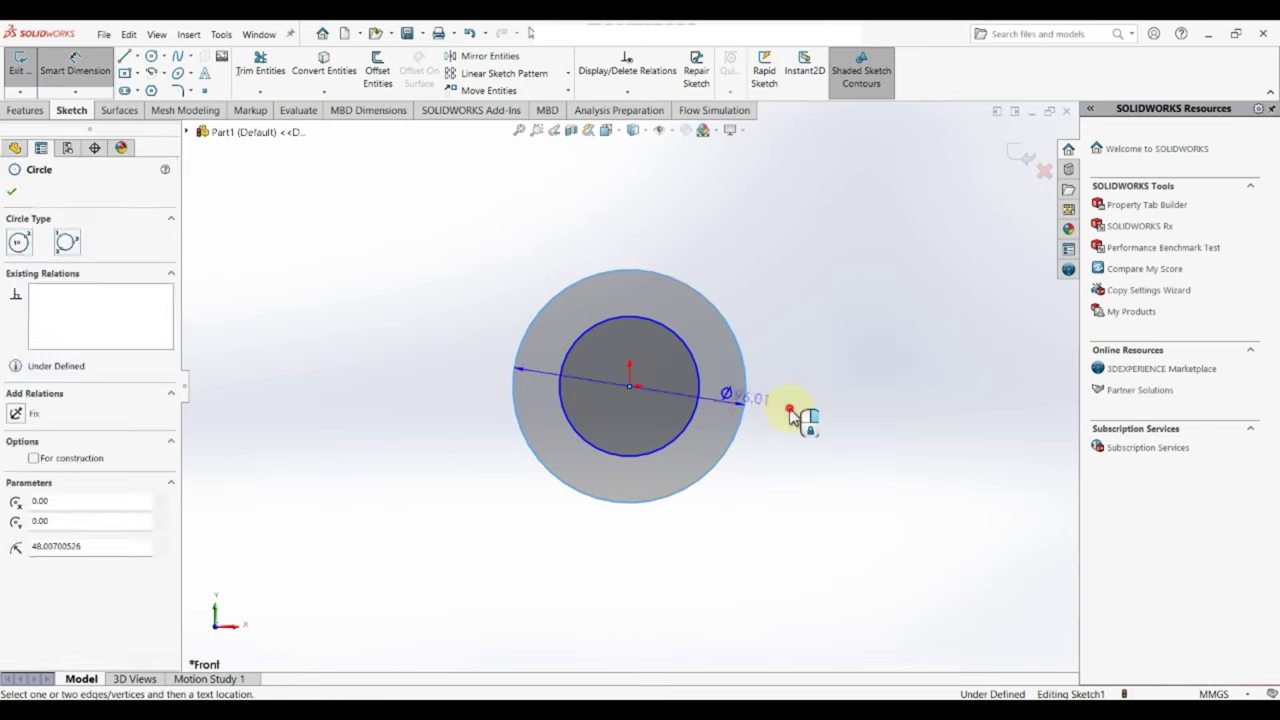
pyautogui.click(790, 414)
pyautogui.write('62')
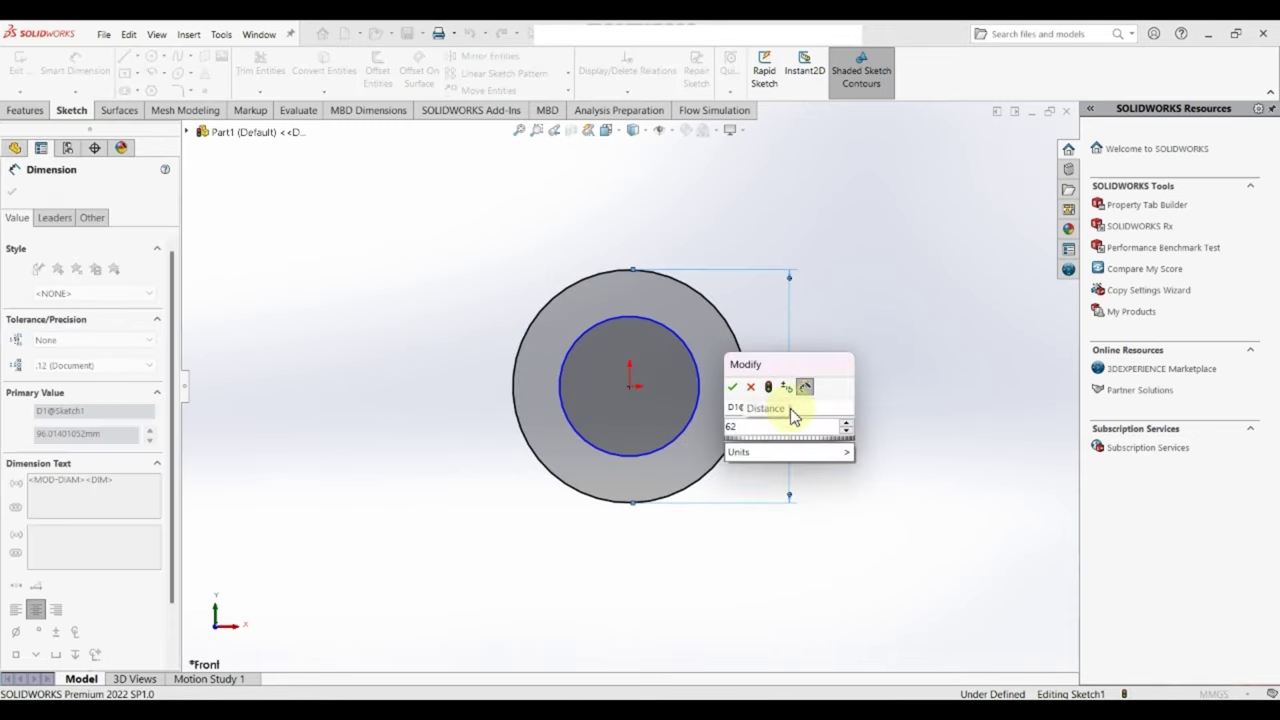
pyautogui.press('Return')
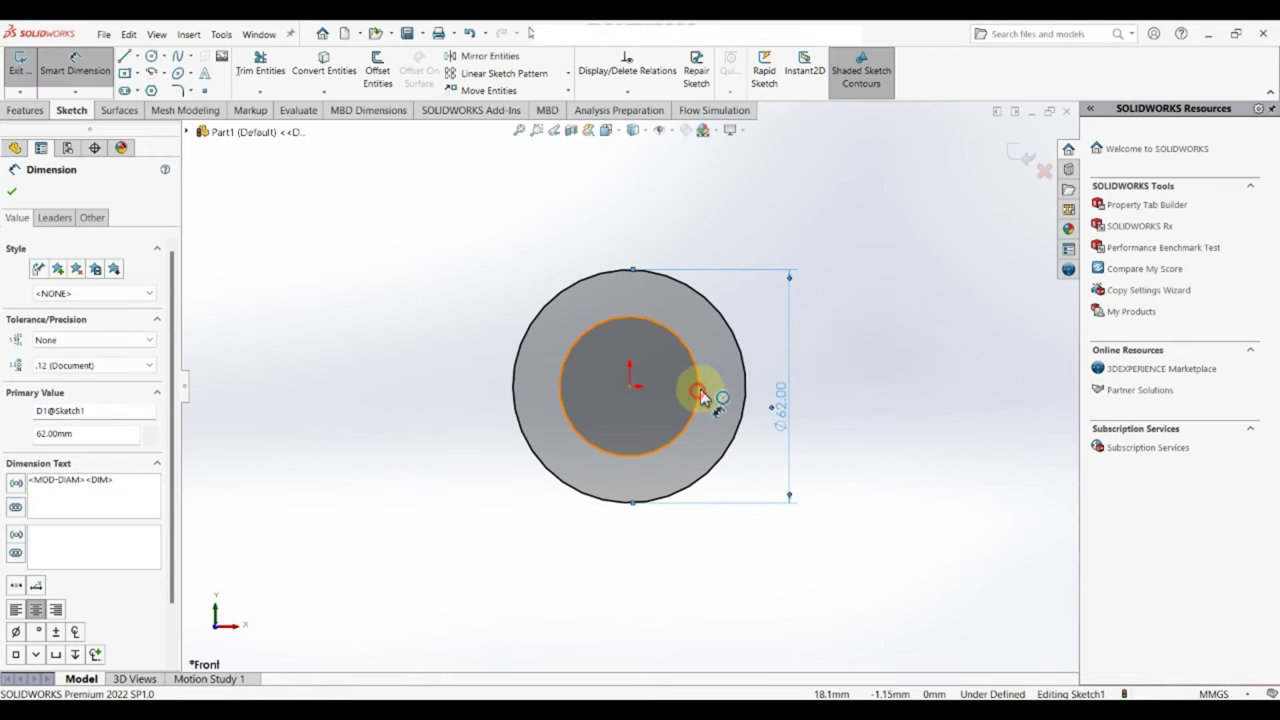
pyautogui.click(699, 392)
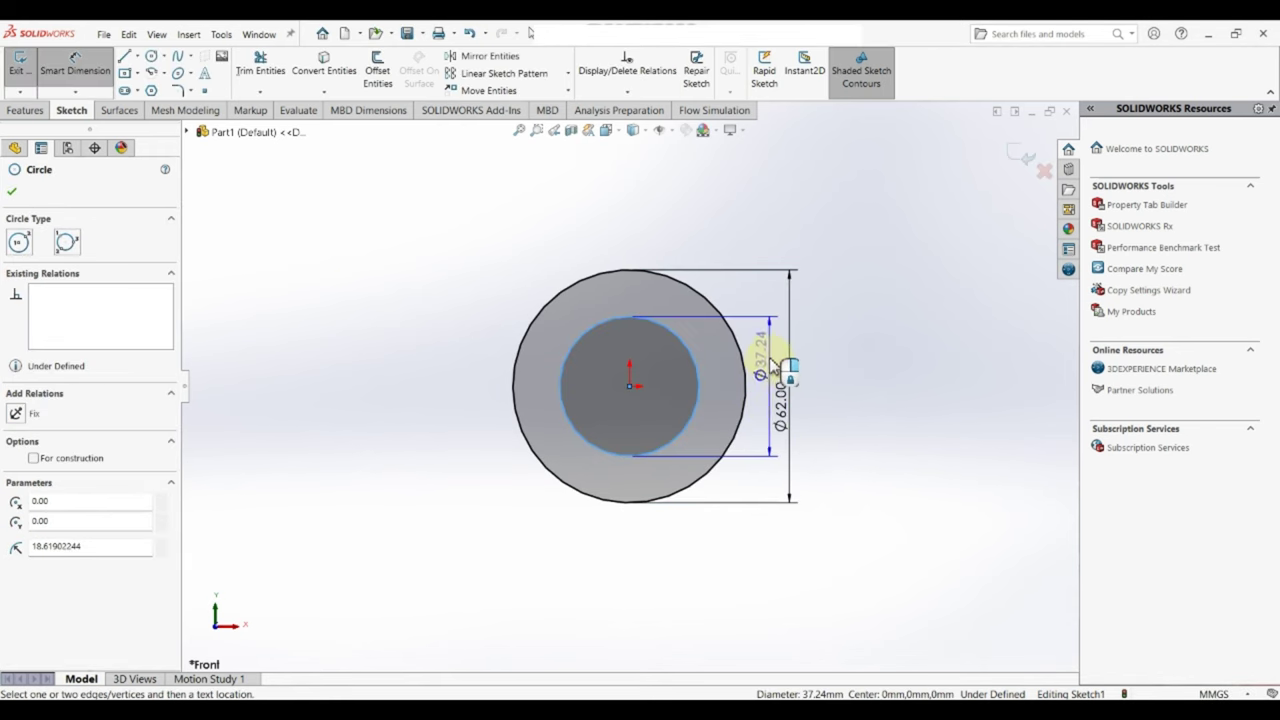
pyautogui.click(771, 366)
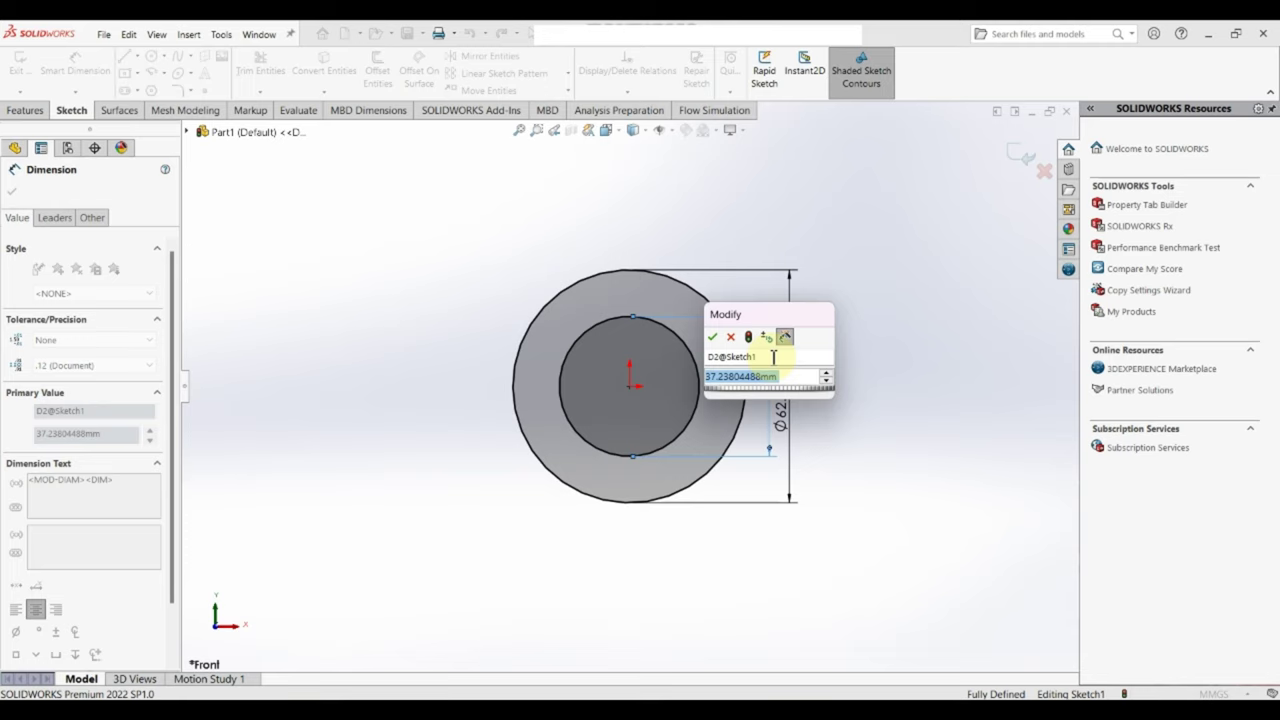
pyautogui.write('51.0')
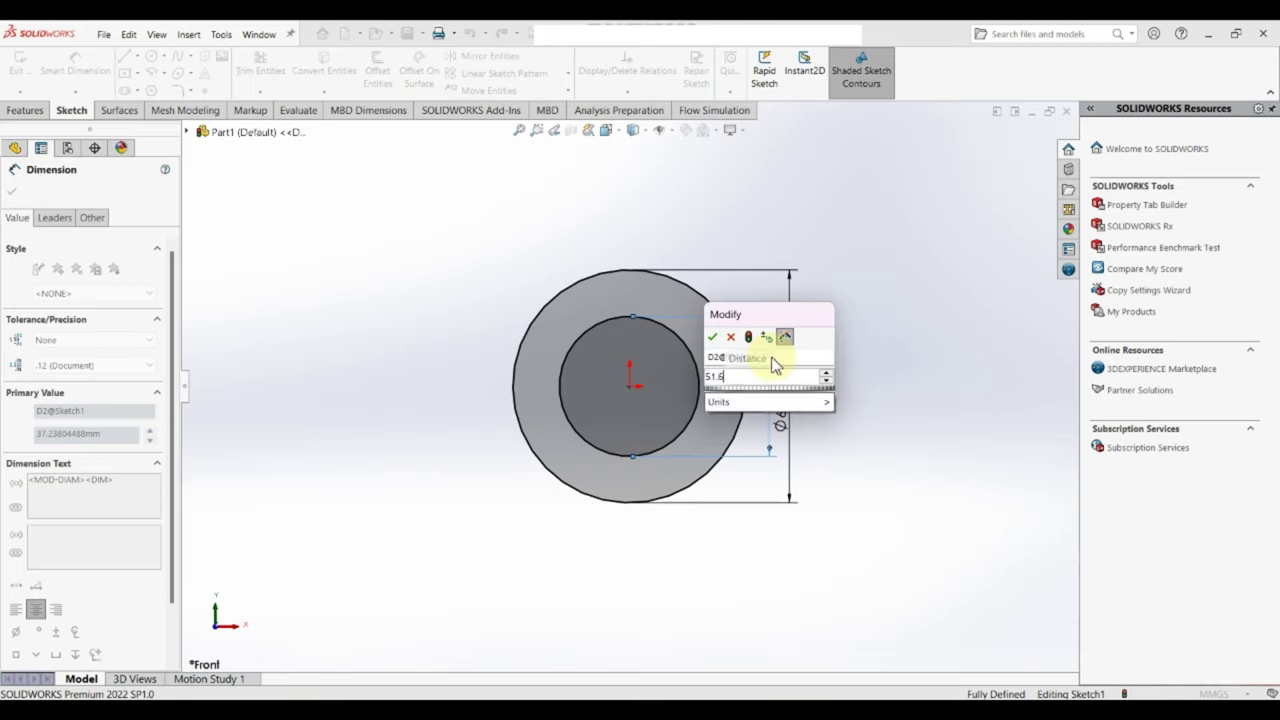
pyautogui.press('Return')
pyautogui.moveTo(784, 408); pyautogui.dragTo(806, 408)
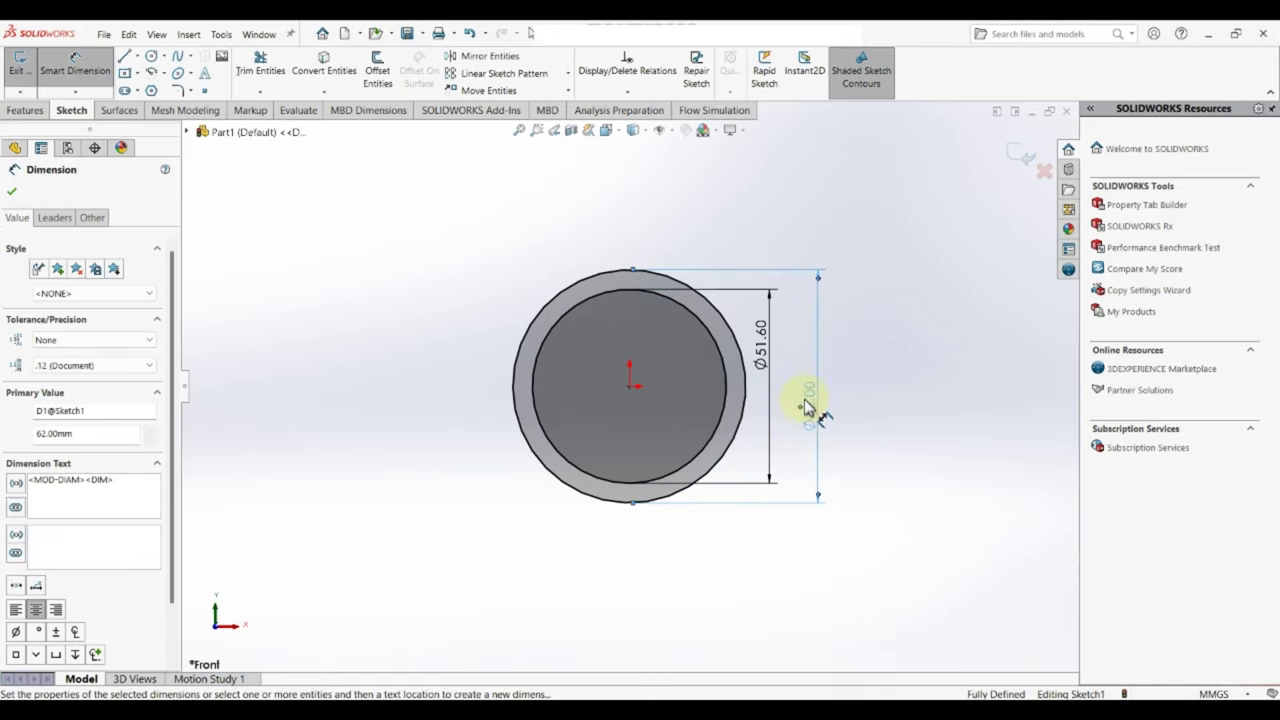
pyautogui.click(240, 310)
# Extrude the sketch Mid Plane to a 16 mm solid ring.
pyautogui.click(24, 110)
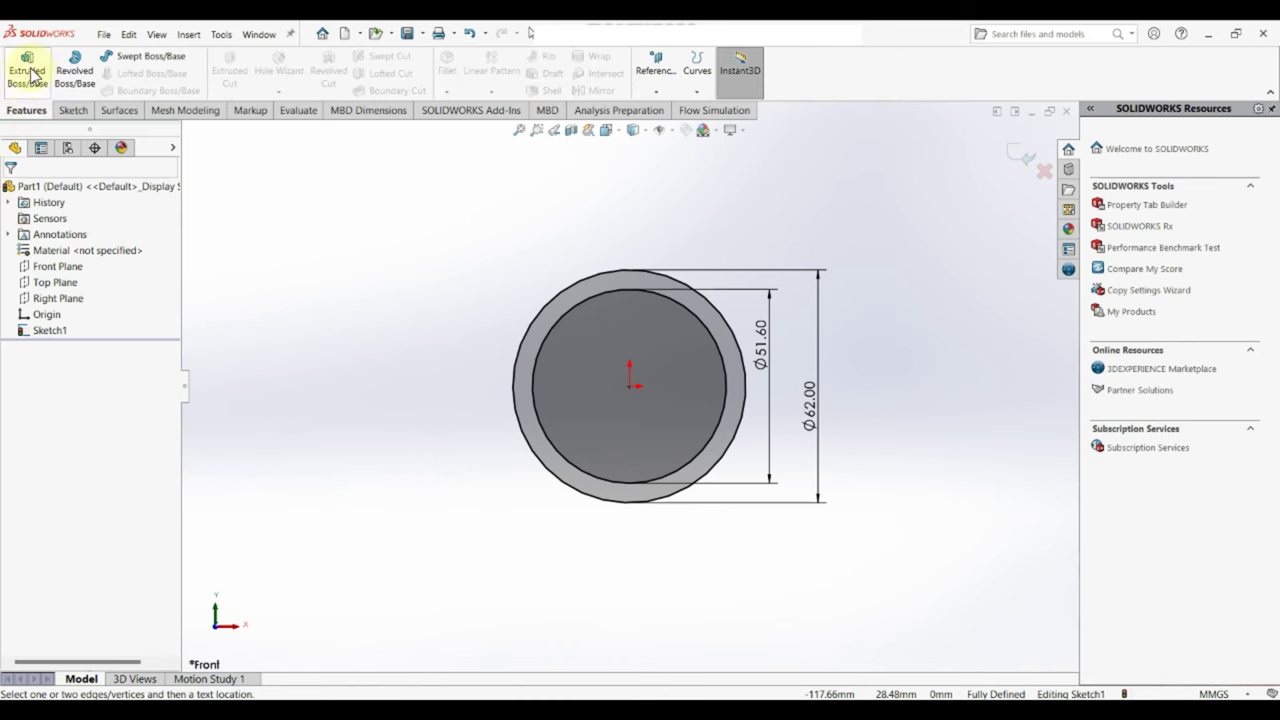
pyautogui.click(27, 70)
pyautogui.click(80, 284)
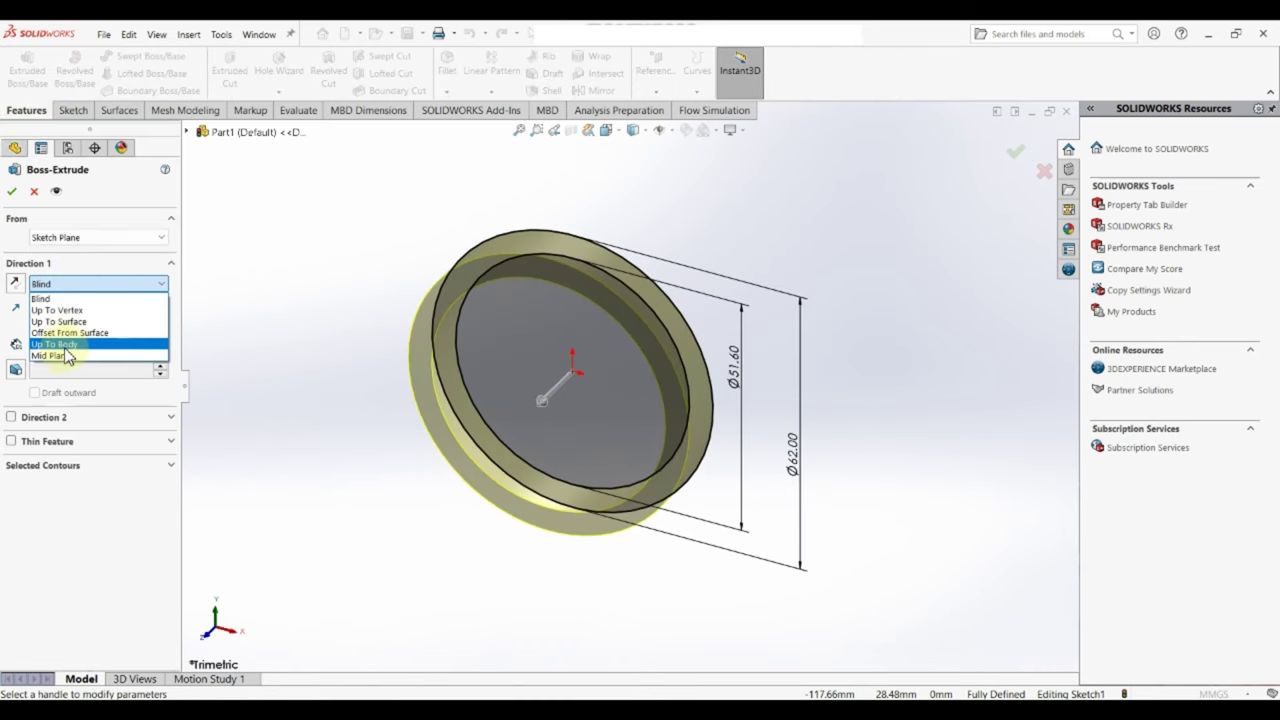
pyautogui.click(72, 339)
pyautogui.write('16')
pyautogui.press('Return')
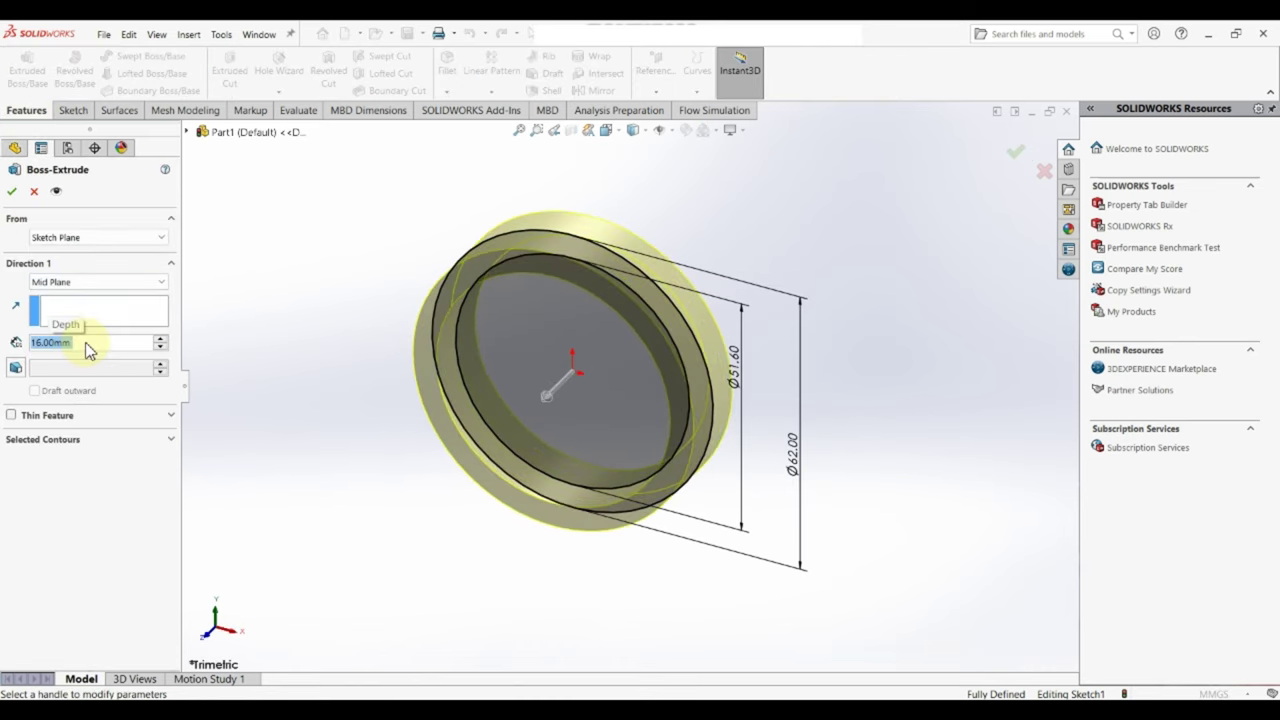
pyautogui.click(12, 193)
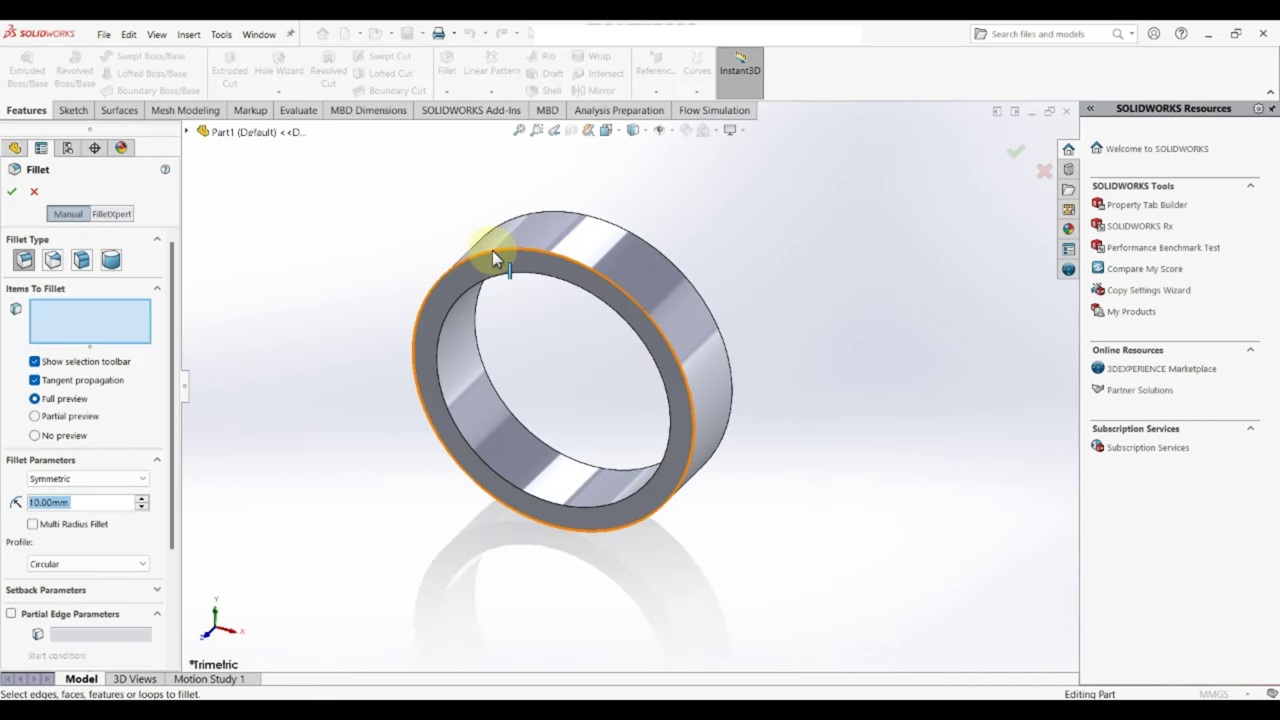
# Fillet two ring edges with a 1 mm radius.
pyautogui.click(491, 248)
pyautogui.click(608, 222)
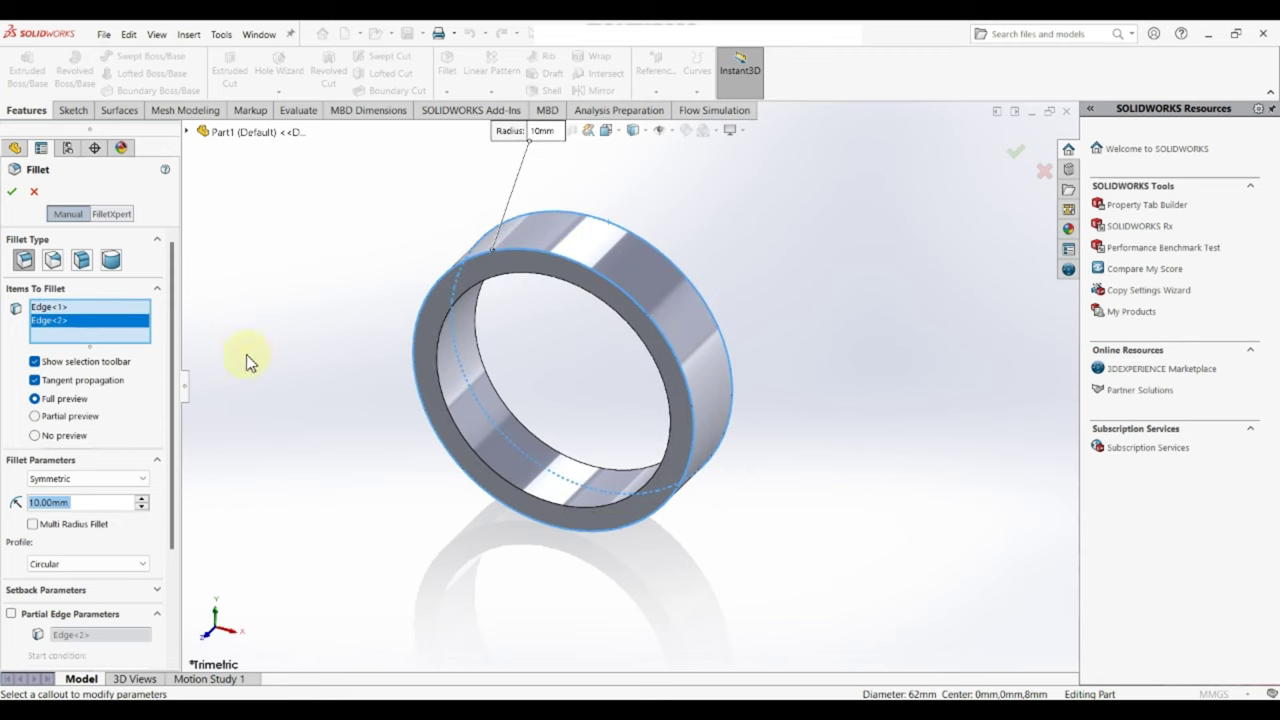
pyautogui.write('1')
pyautogui.press('Return')
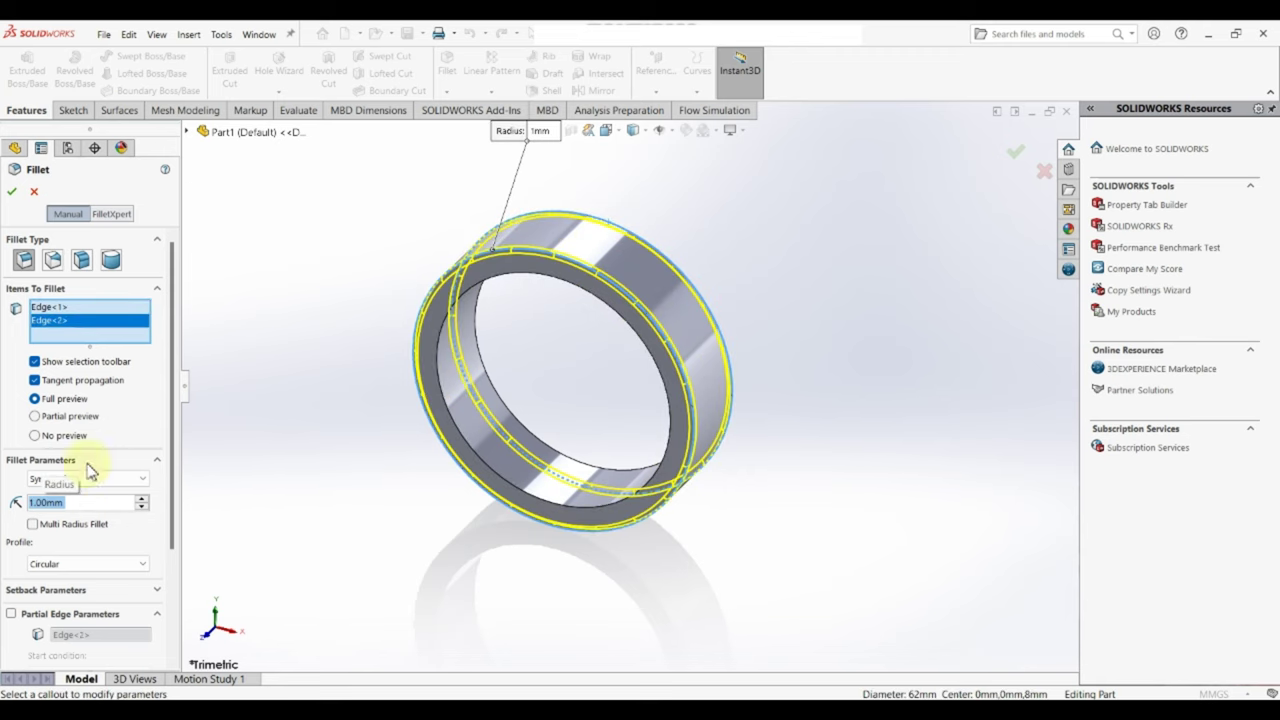
pyautogui.click(14, 196)
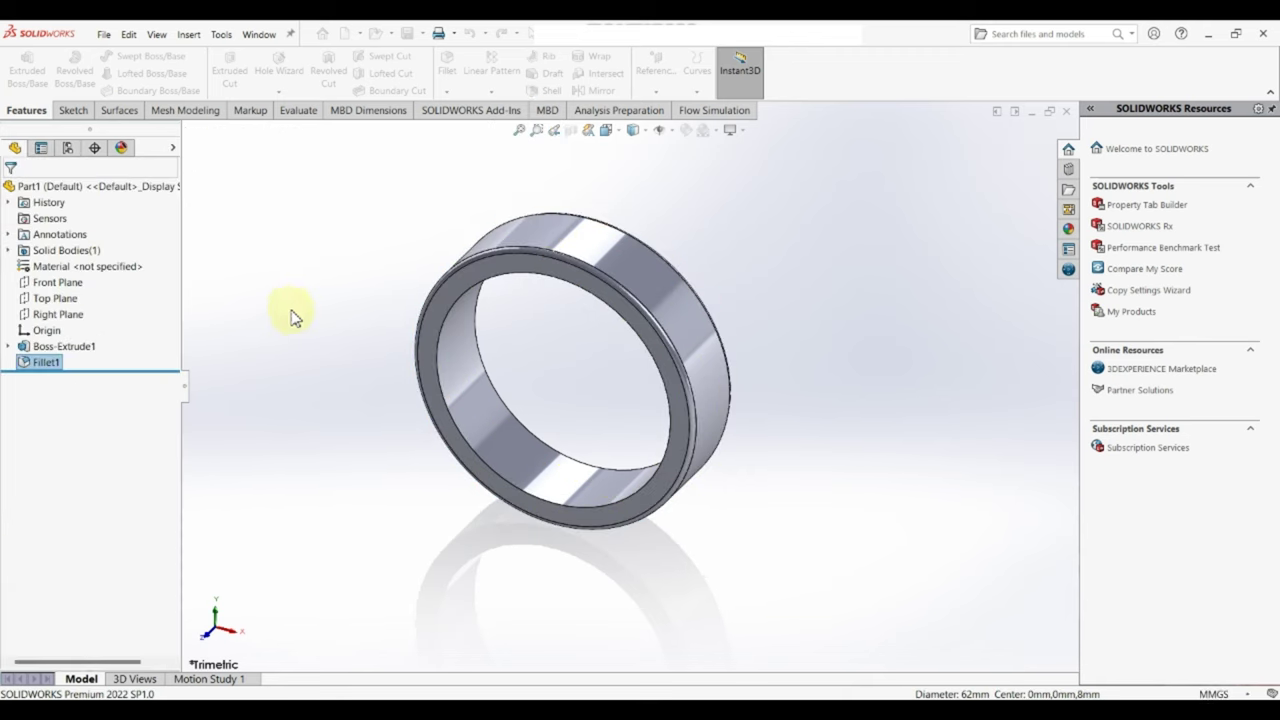
pyautogui.click(68, 302)
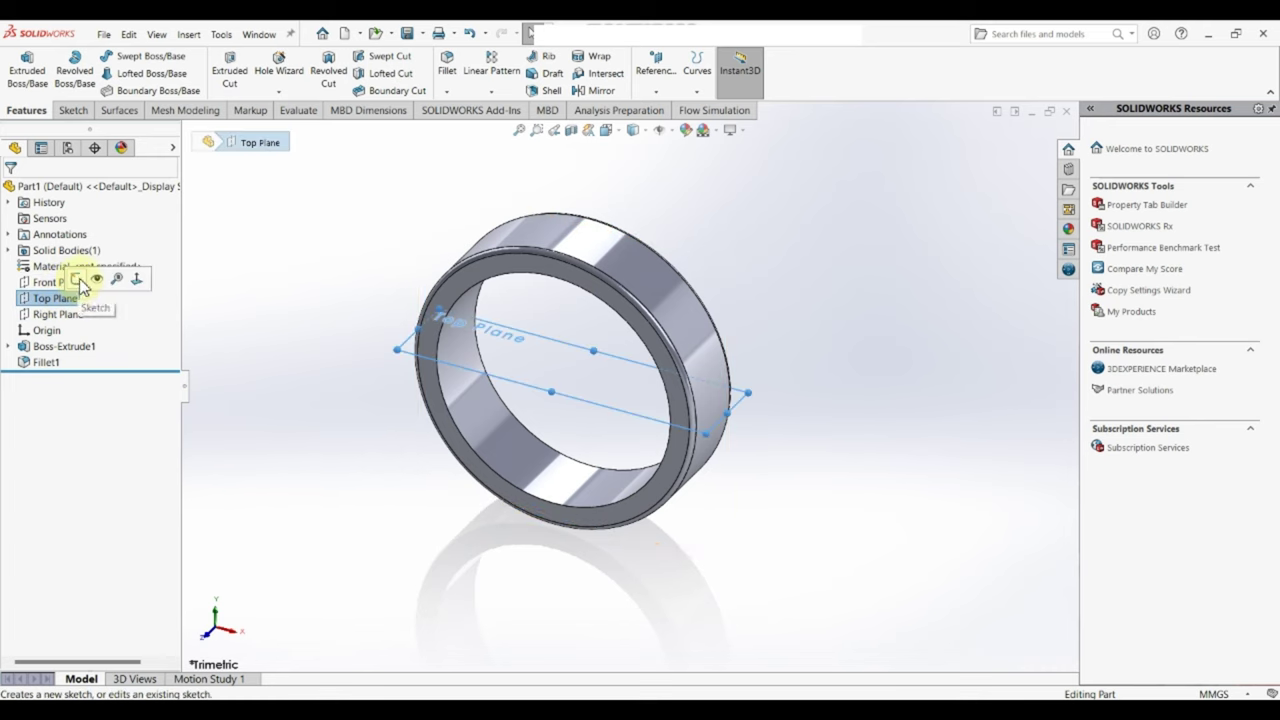
# Sketch a small circle on the Top Plane, left of the origin.
pyautogui.click(79, 278)
pyautogui.press('c')
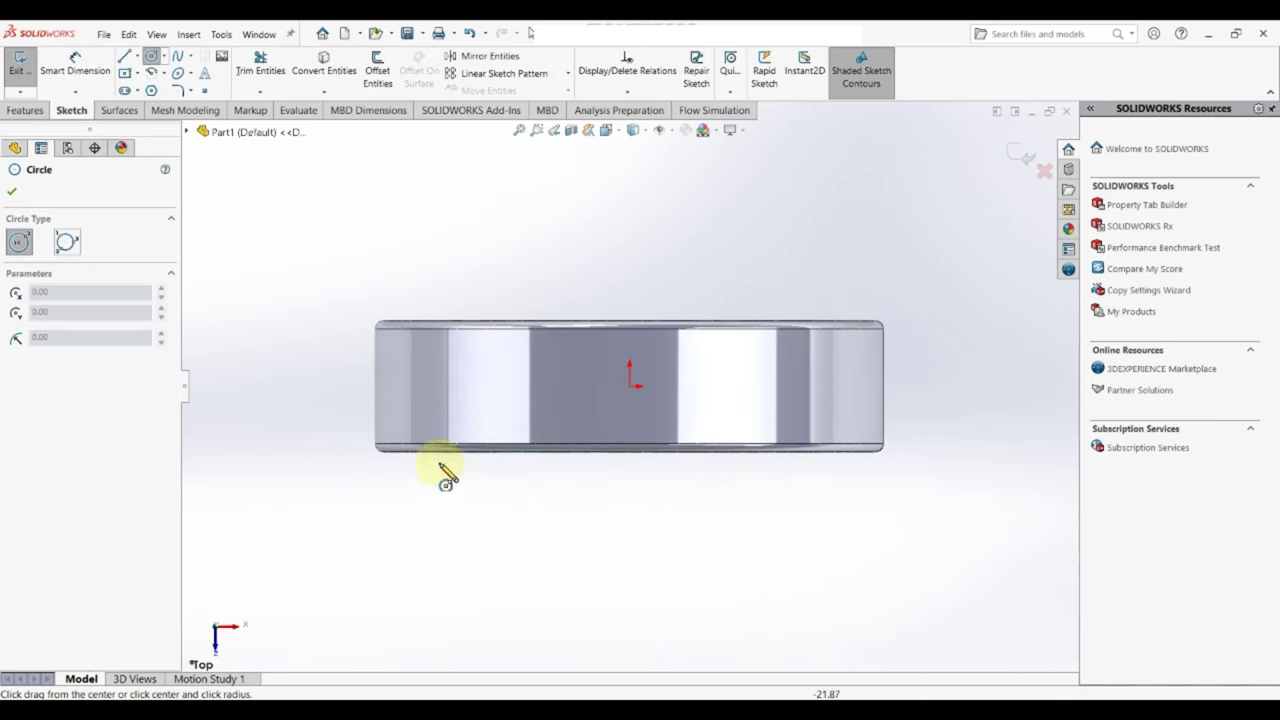
pyautogui.click(408, 385)
pyautogui.click(436, 372)
pyautogui.rightClick(436, 372)
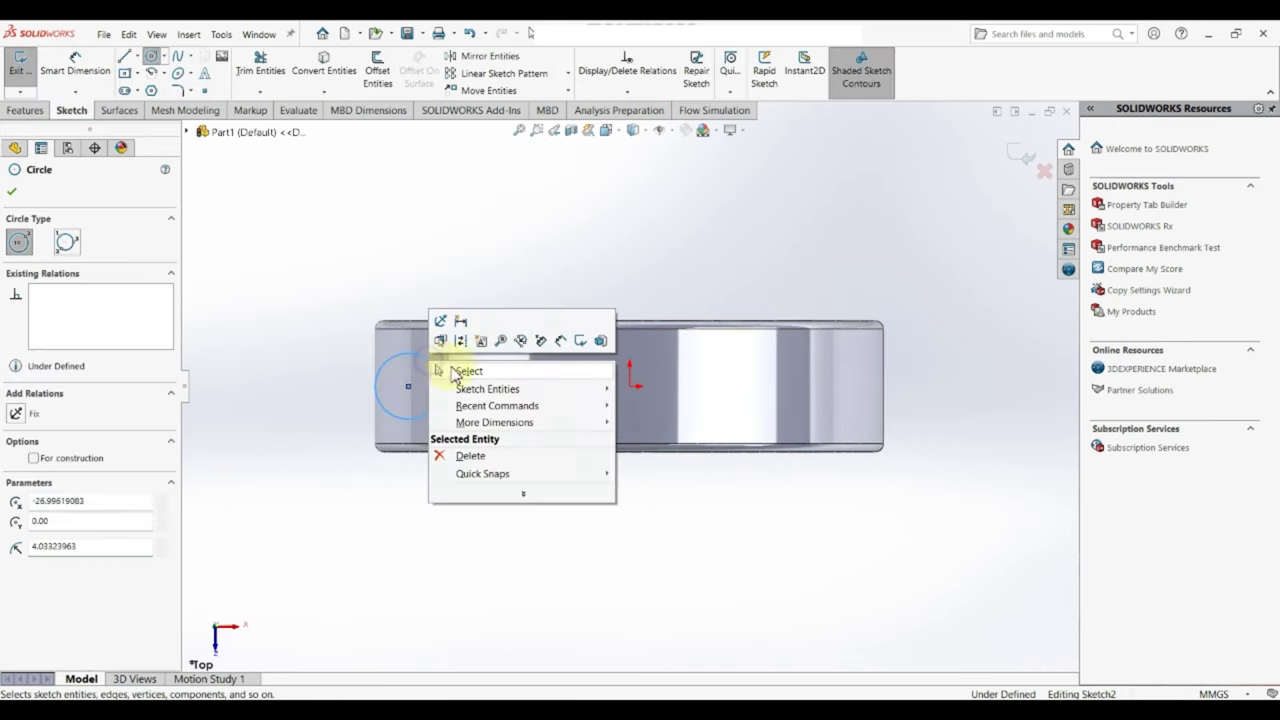
# Dimension the circle's centre 23 mm from the origin and its diameter 9.52.
pyautogui.click(457, 366)
pyautogui.moveTo(503, 506); pyautogui.dragTo(471, 400, button='right')
pyautogui.click(409, 387)
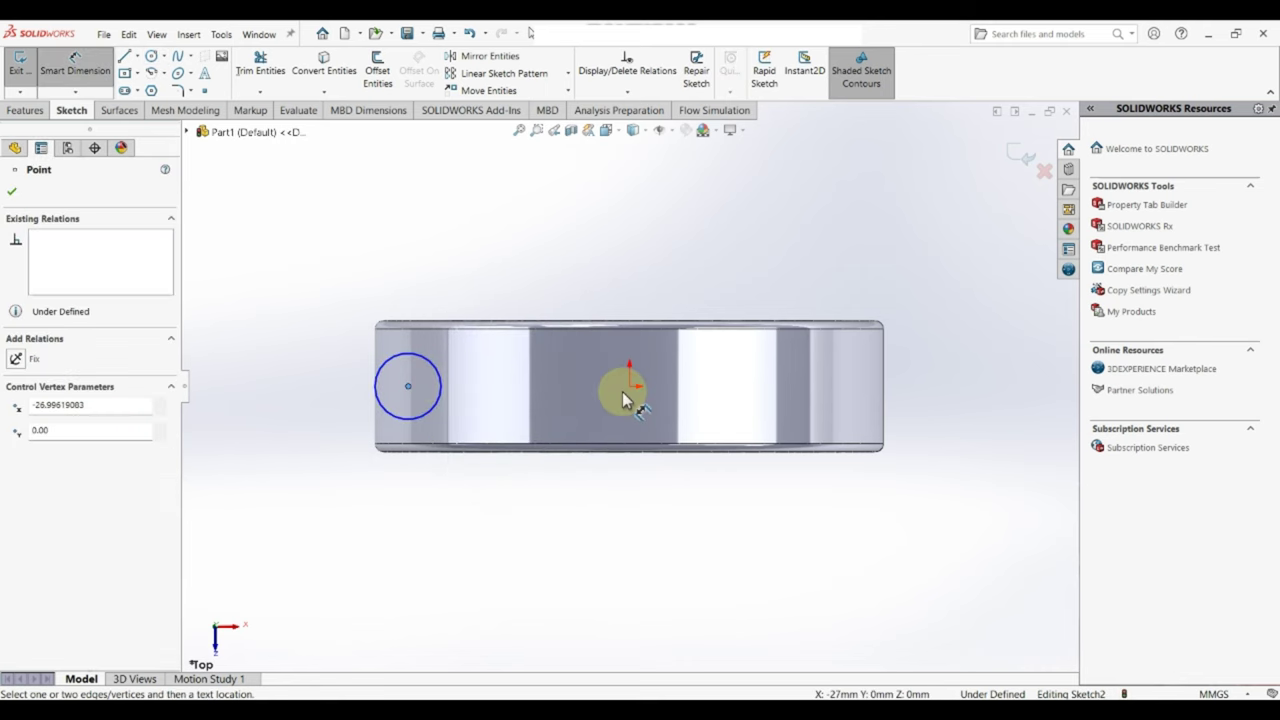
pyautogui.click(629, 387)
pyautogui.click(548, 515)
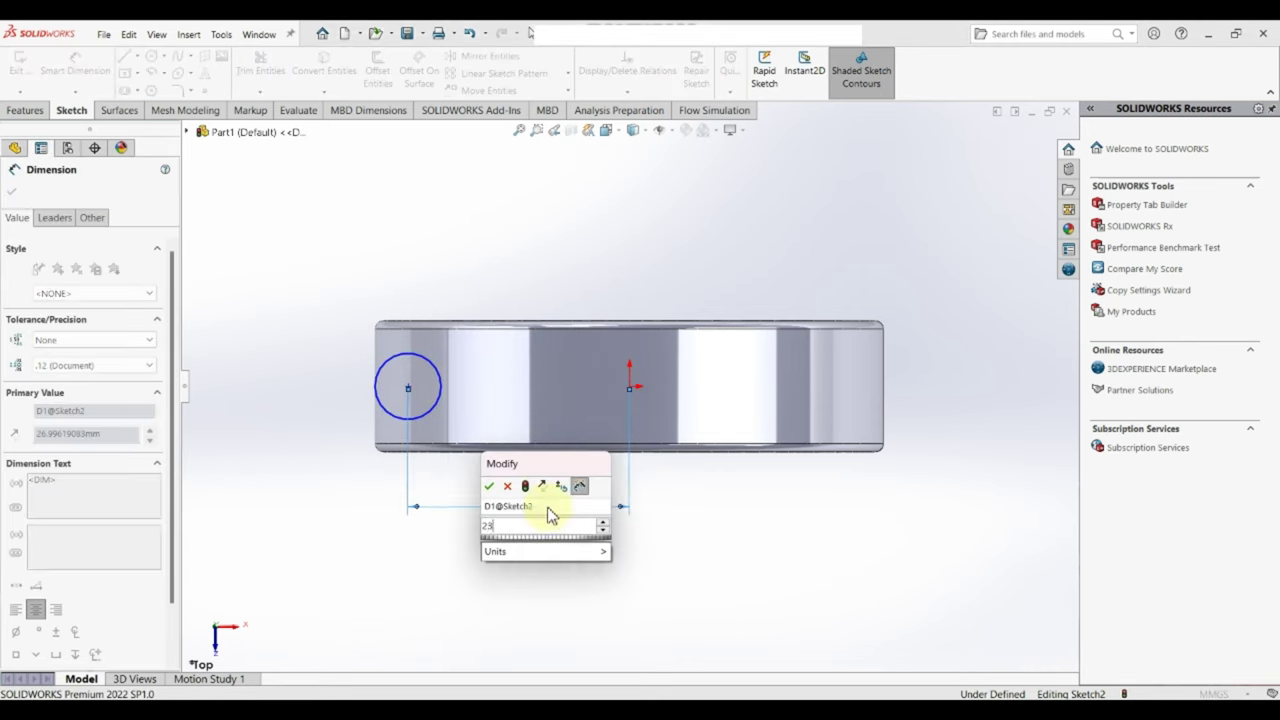
pyautogui.write('23')
pyautogui.press('Return')
pyautogui.click(467, 374)
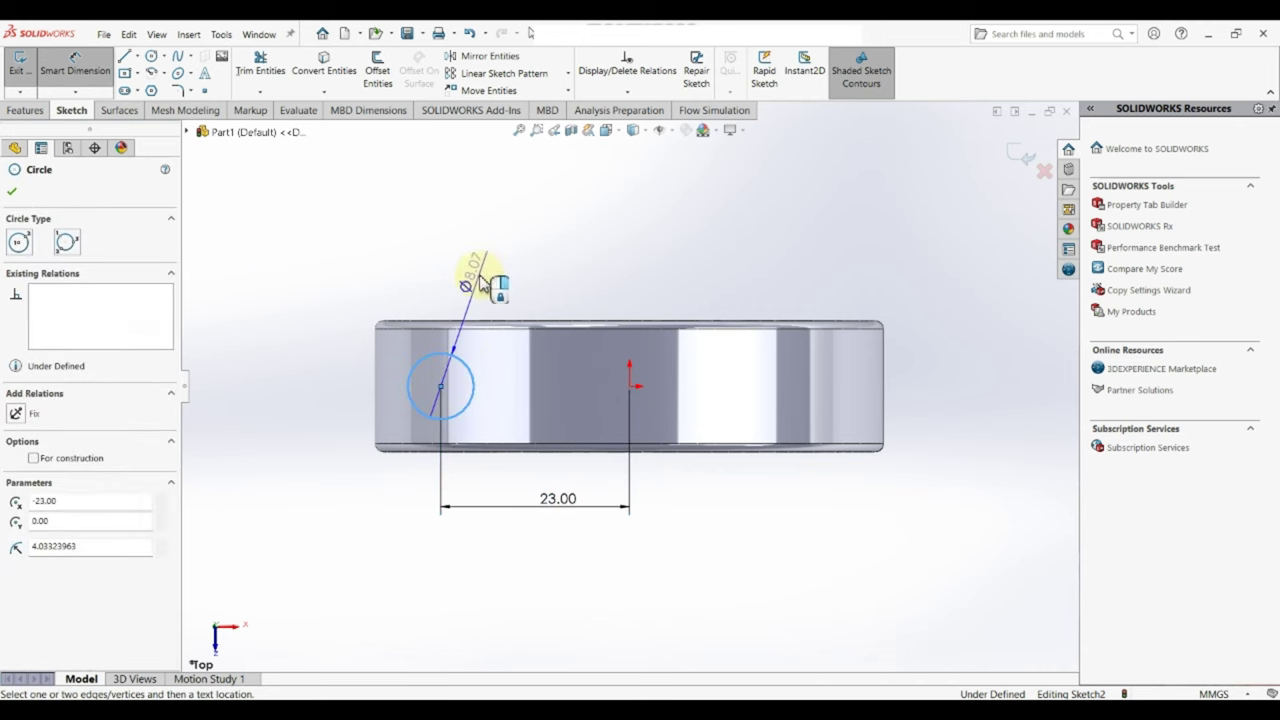
pyautogui.click(481, 280)
pyautogui.write('9.52')
pyautogui.press('Return')
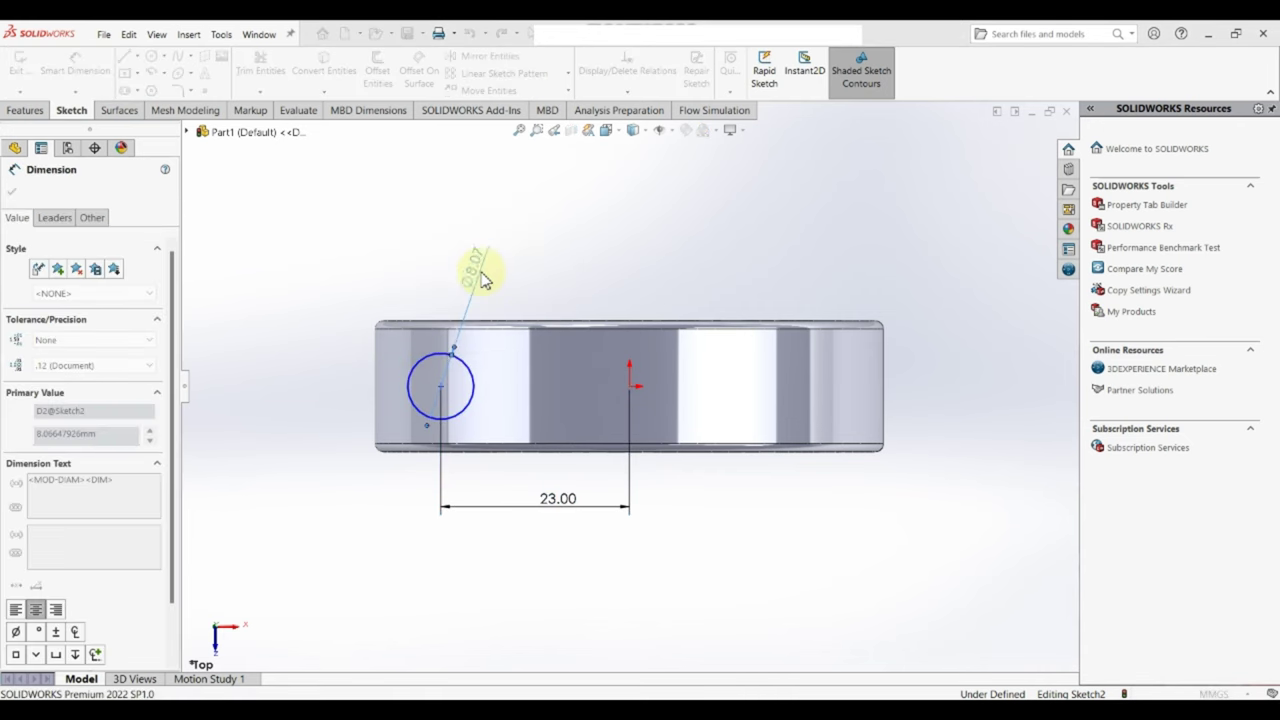
# Draw a vertical construction line up from the origin.
pyautogui.moveTo(285, 340); pyautogui.dragTo(228, 346, button='right')
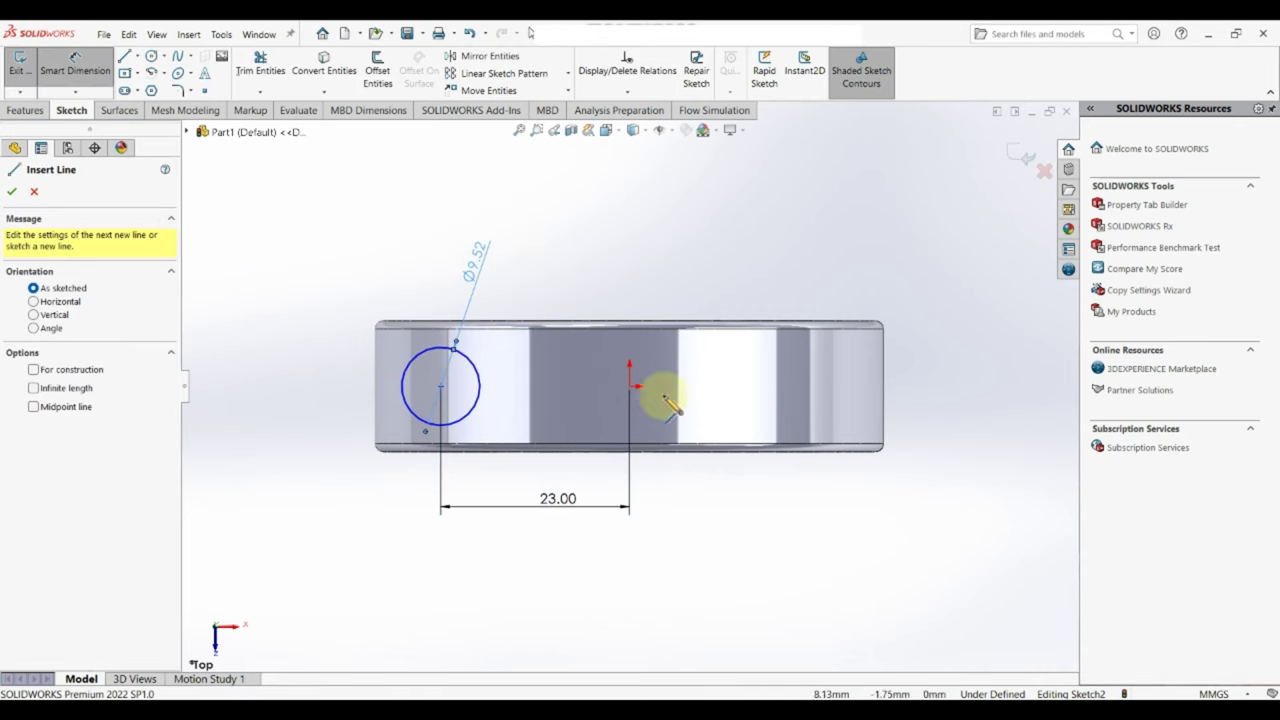
pyautogui.click(630, 388)
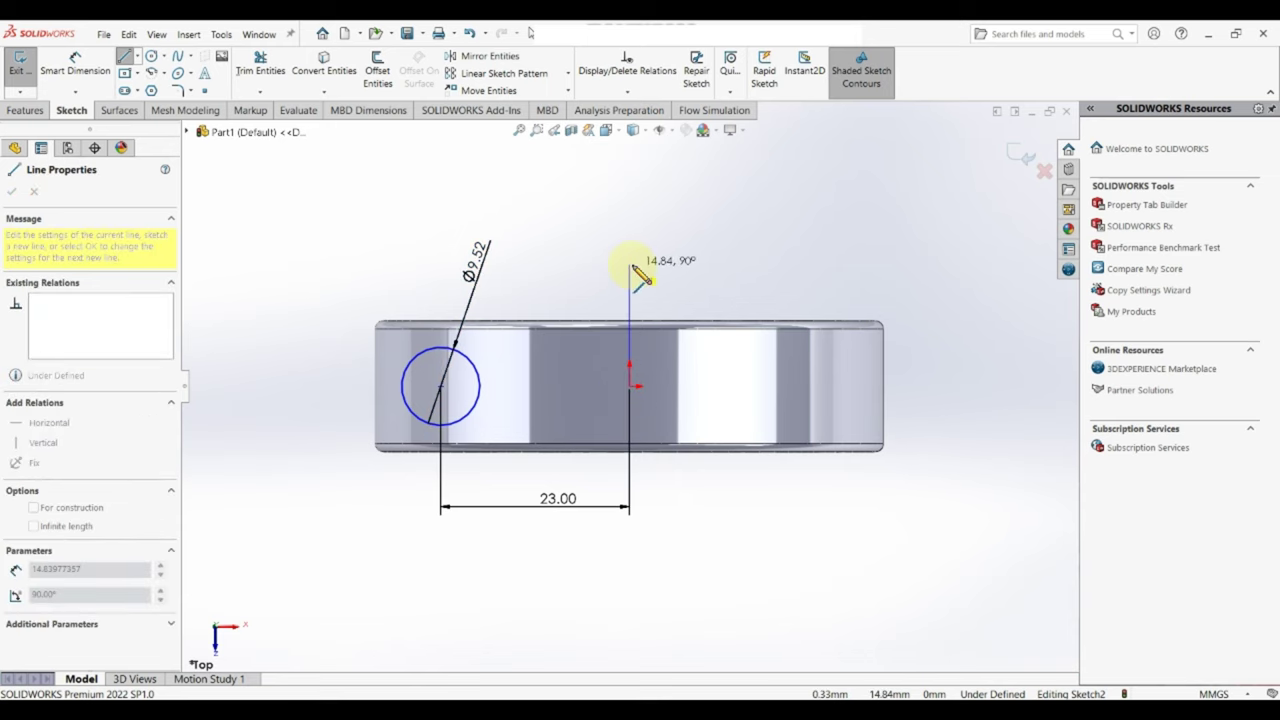
pyautogui.click(630, 265)
pyautogui.rightClick(630, 265)
pyautogui.click(664, 246)
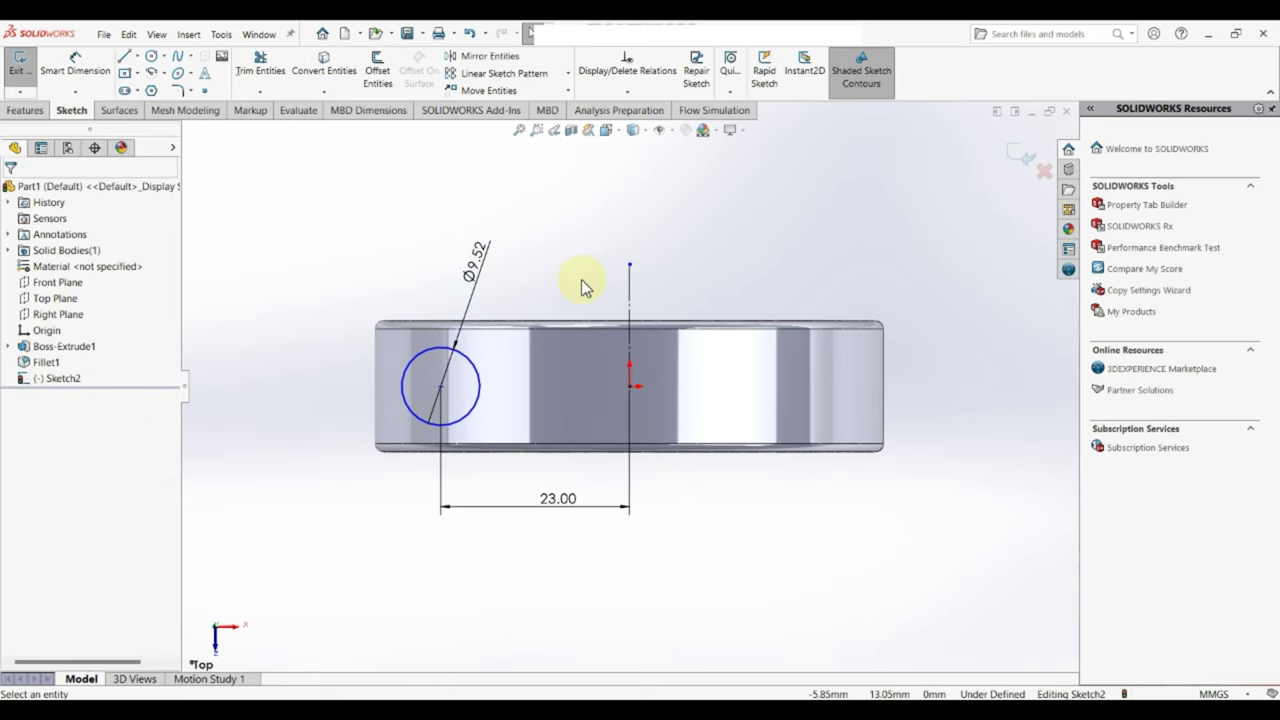
# Add a Horizontal relation between the circle centre and the origin.
pyautogui.click(441, 387)
pyautogui.keyDown('ctrl'); pyautogui.click(629, 388); pyautogui.keyUp('ctrl')
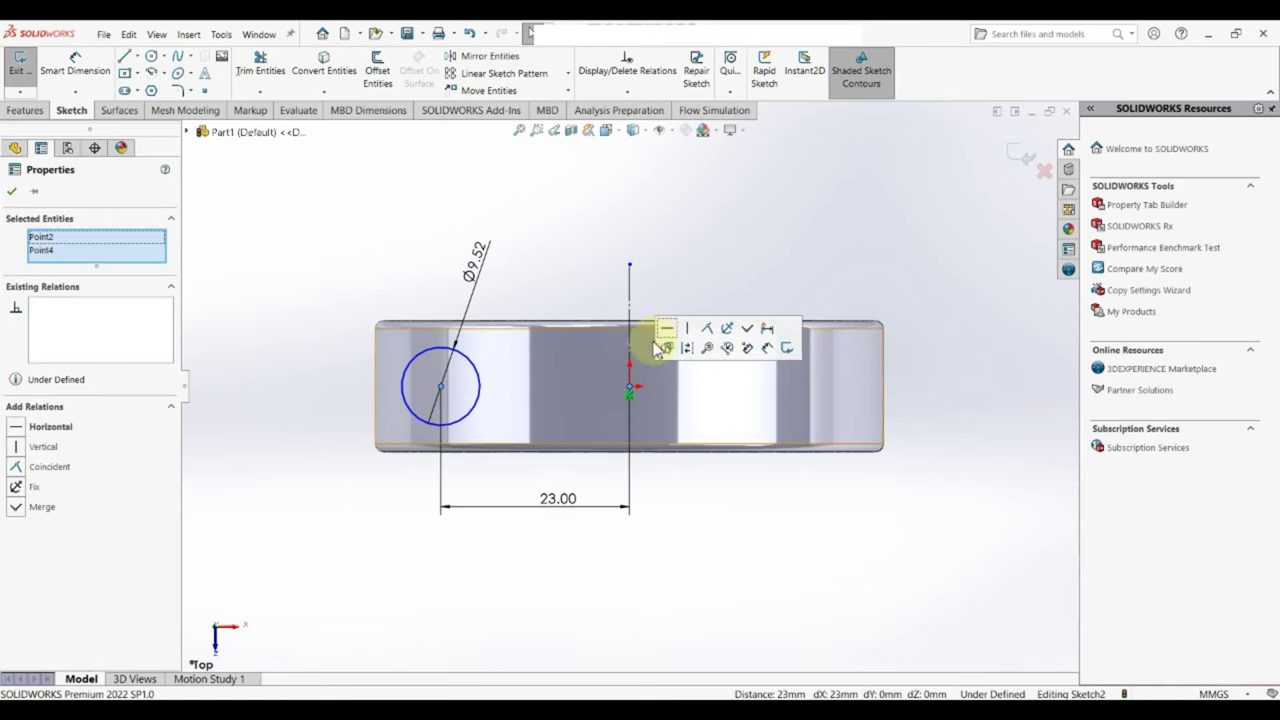
pyautogui.click(666, 328)
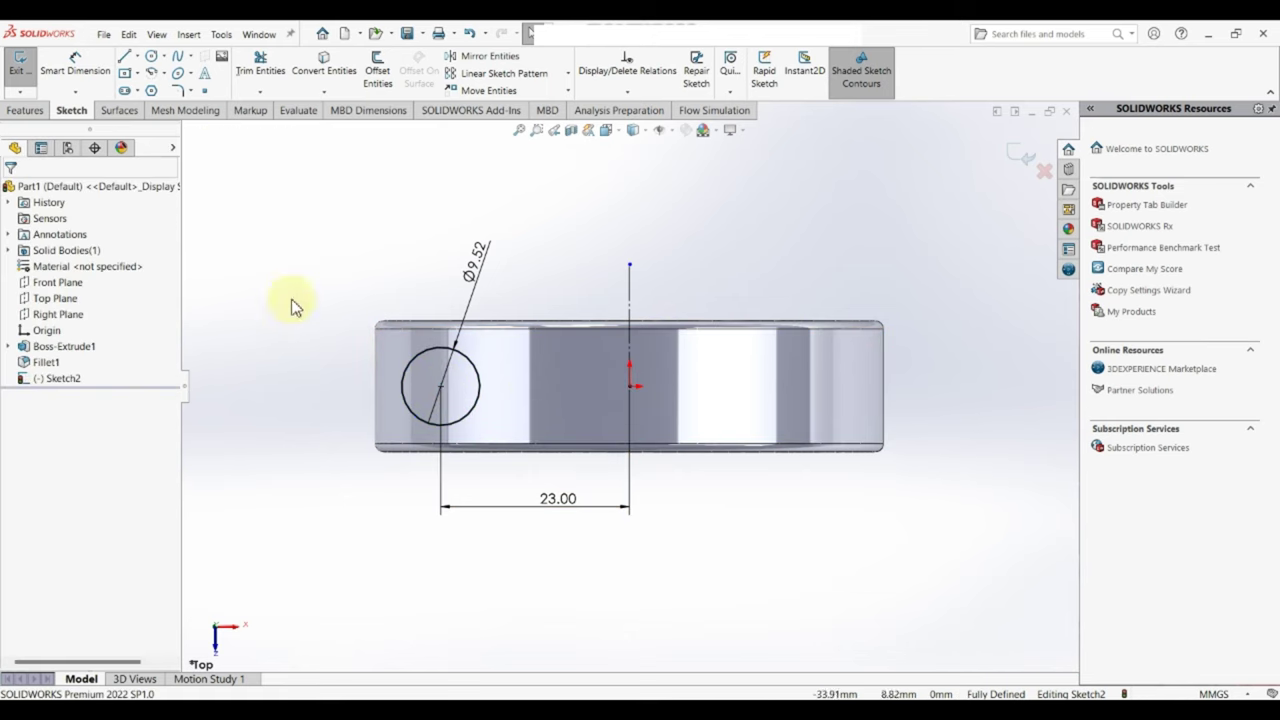
pyautogui.click(26, 111)
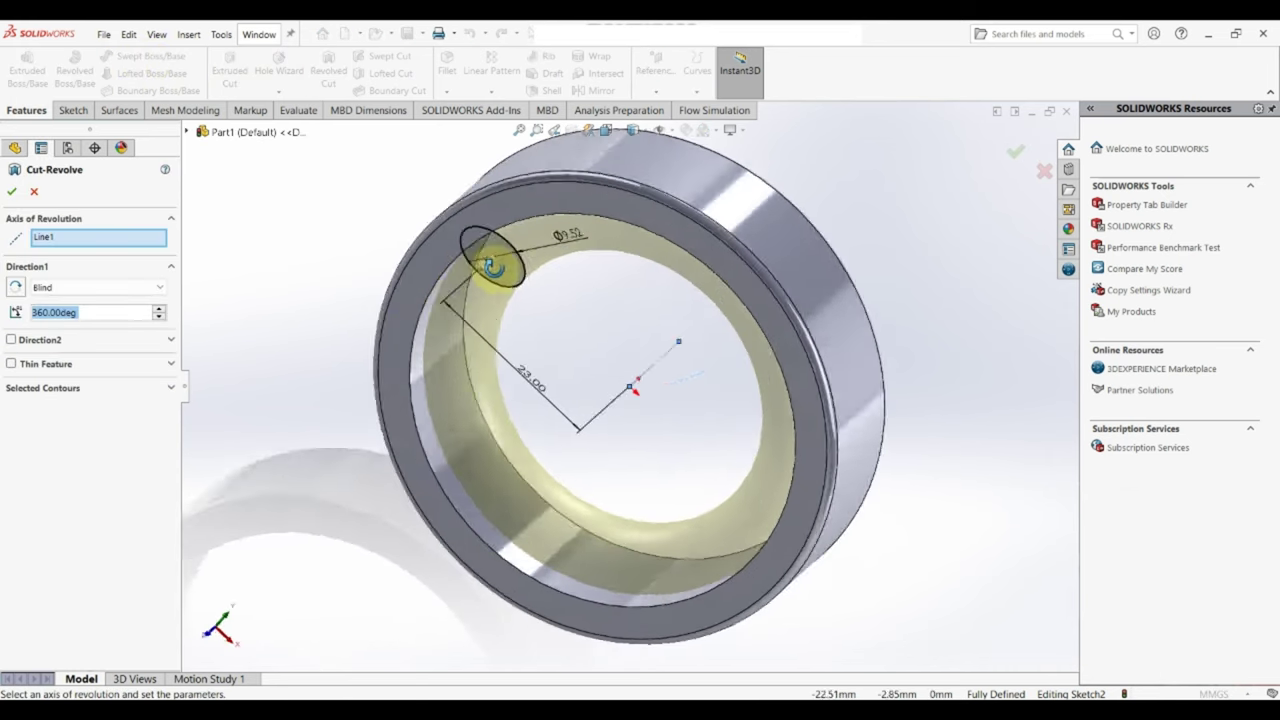
# Revolve-cut the circle 360° about the vertical line to groove the ring.
pyautogui.click(139, 240)
pyautogui.click(647, 366)
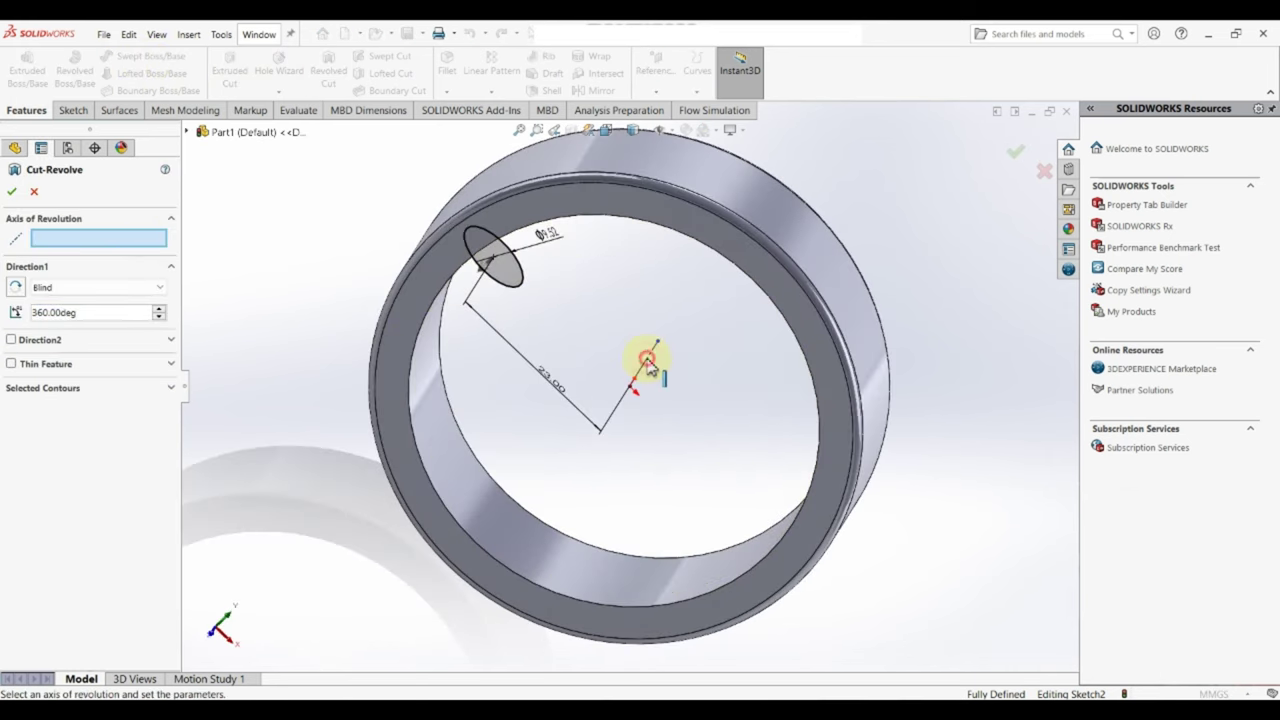
pyautogui.click(647, 363)
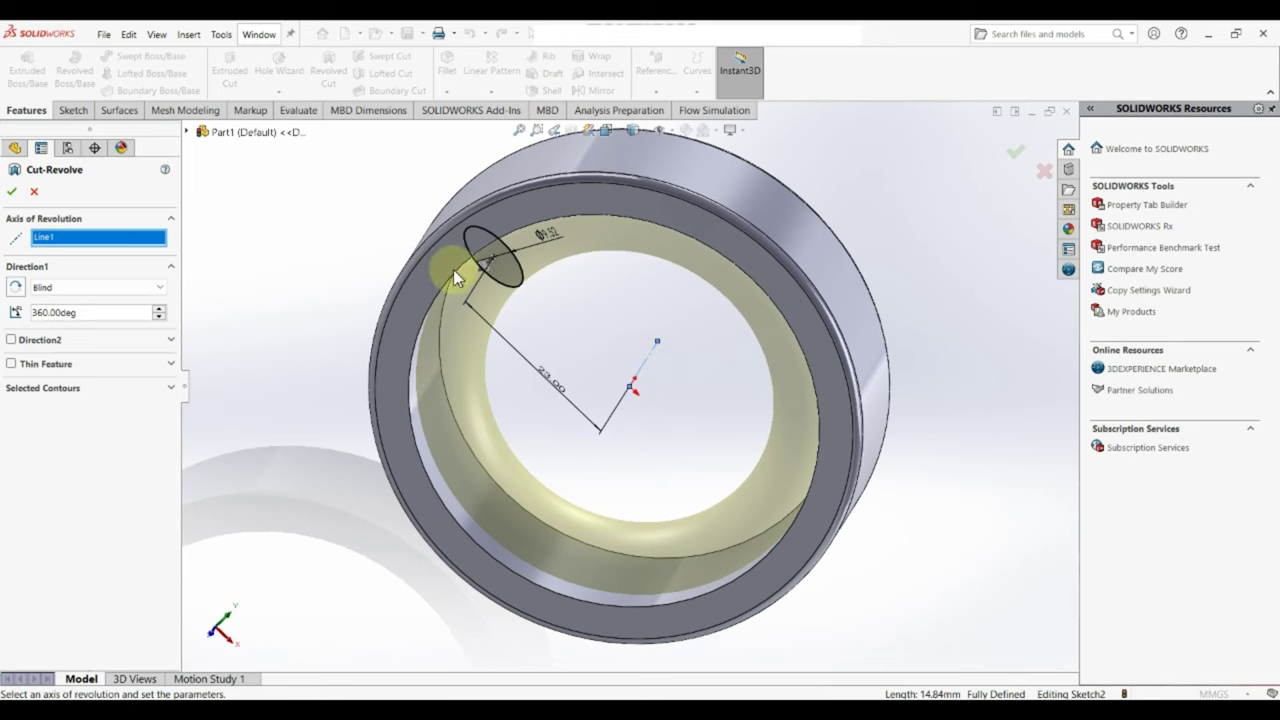
pyautogui.click(12, 191)
pyautogui.scroll(5, 557, 471)
pyautogui.moveTo(651, 434)
pyautogui.mouseDown(button='middle')
pyautogui.moveTo(613, 442)
pyautogui.moveTo(641, 458)
pyautogui.mouseUp(button='middle')
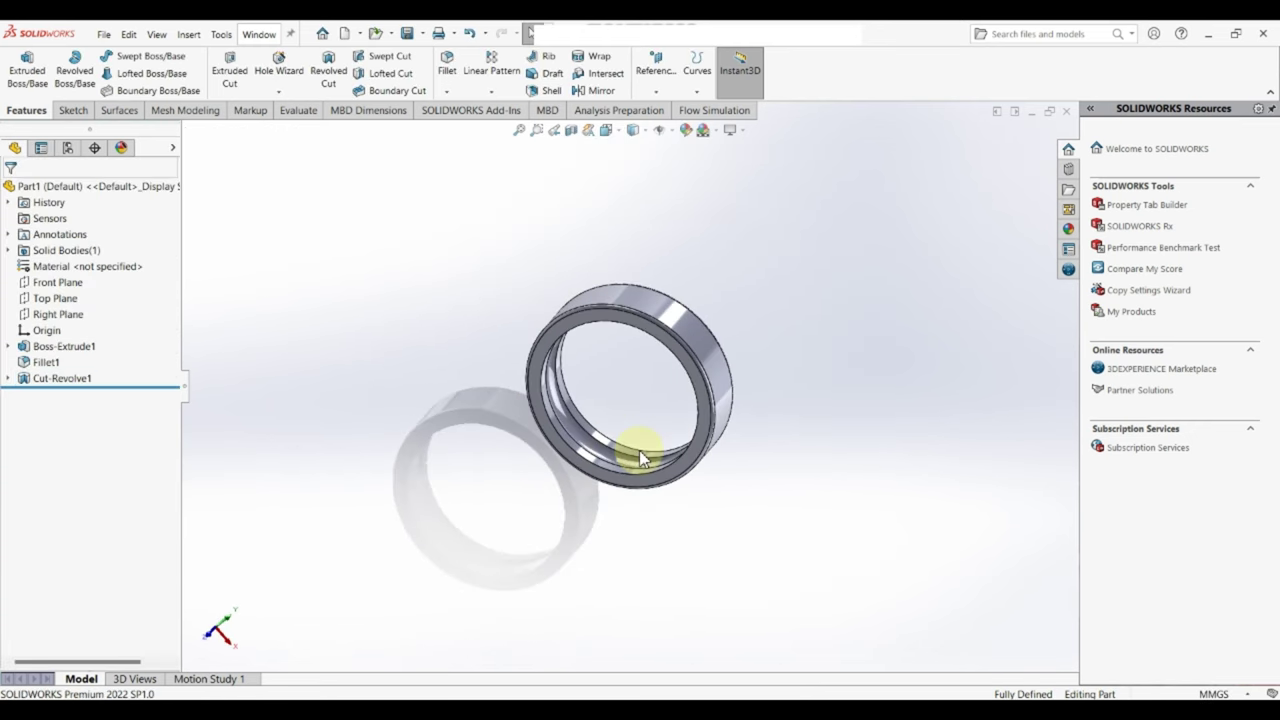
# Save the part as 'Outer ring'.
pyautogui.hotkey('ctrl', 's')
pyautogui.write('Inn')
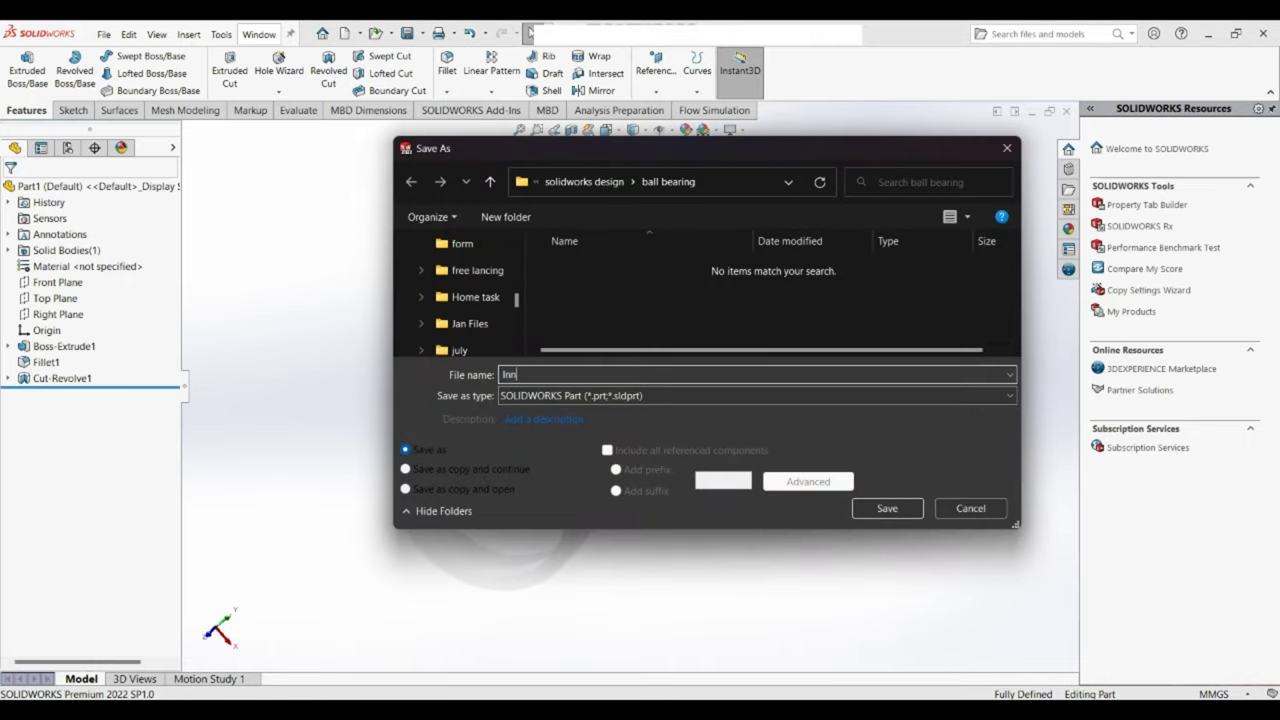
pyautogui.write('er')
pyautogui.write('O')
pyautogui.press('Return')
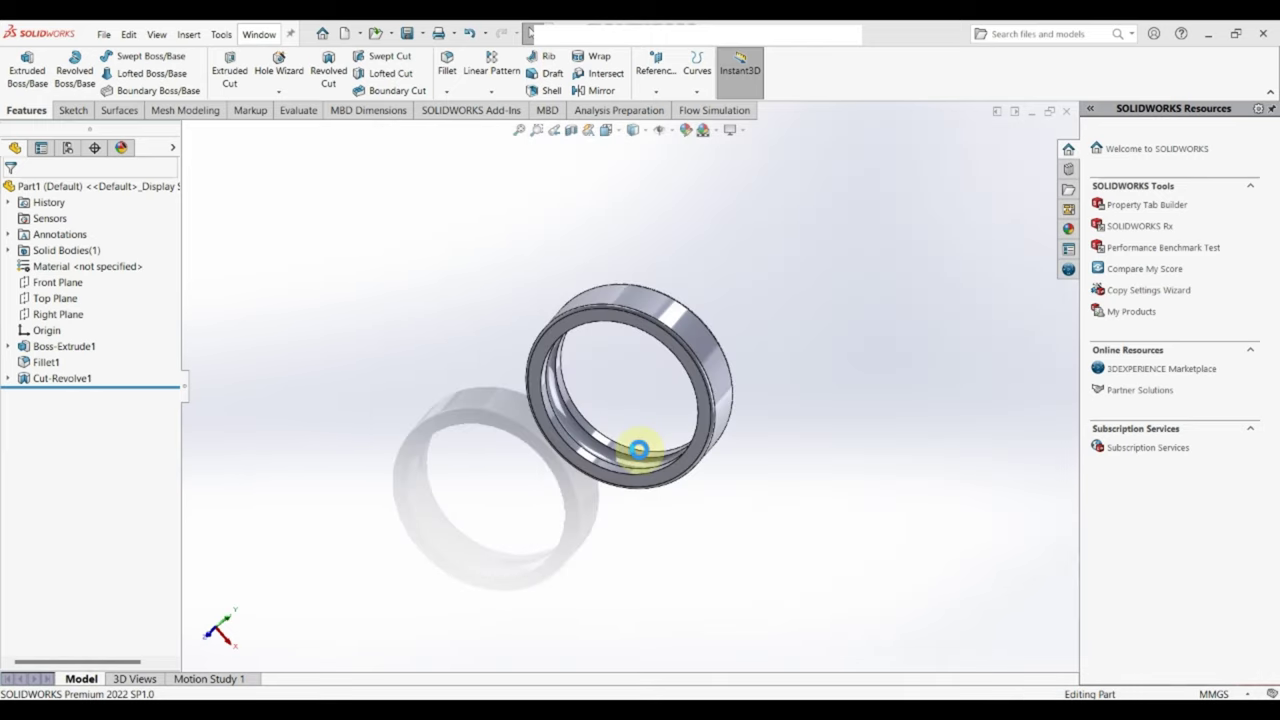
# Create a new blank part document.
pyautogui.moveTo(768, 396); pyautogui.dragTo(701, 341, button='middle')
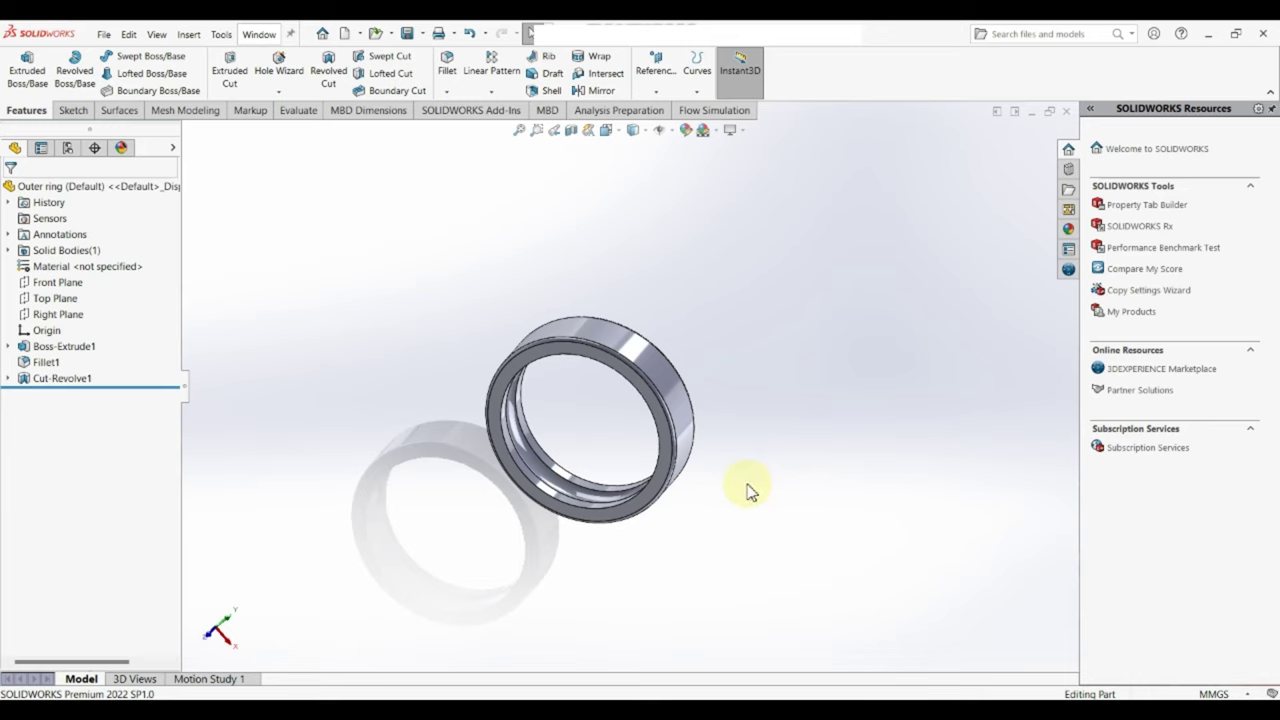
pyautogui.click(106, 33)
pyautogui.click(118, 52)
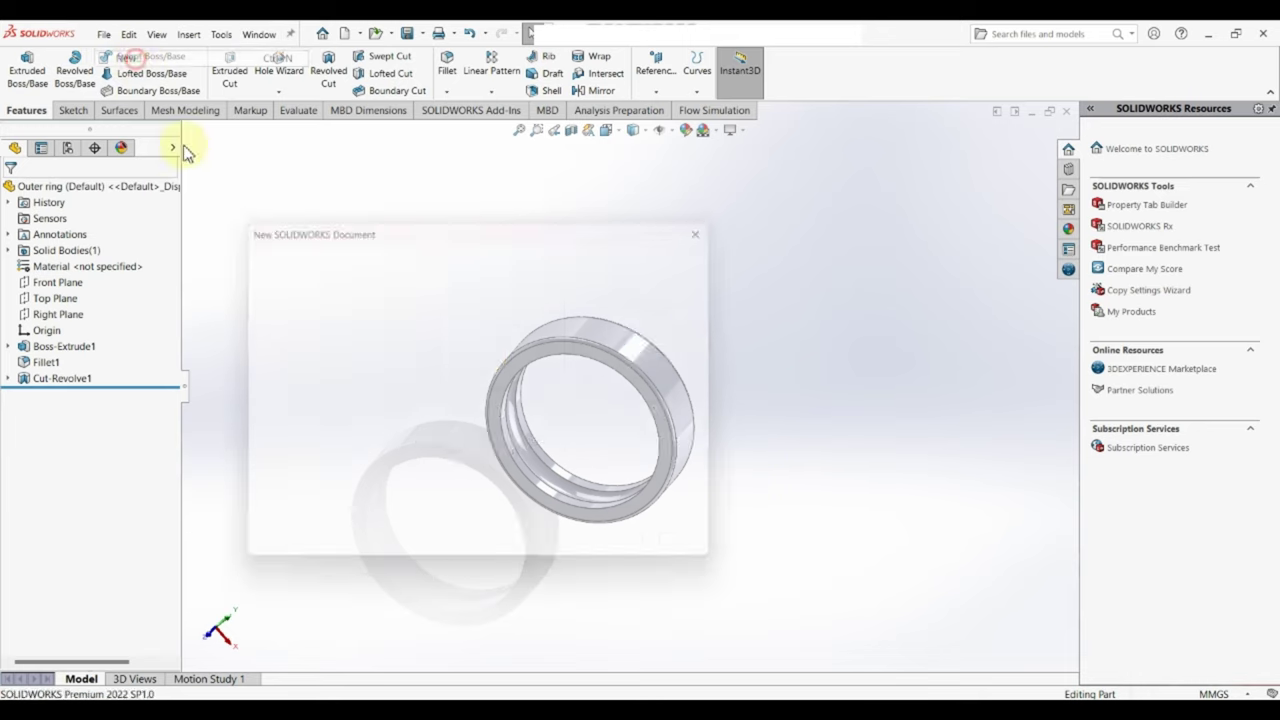
pyautogui.click(548, 540)
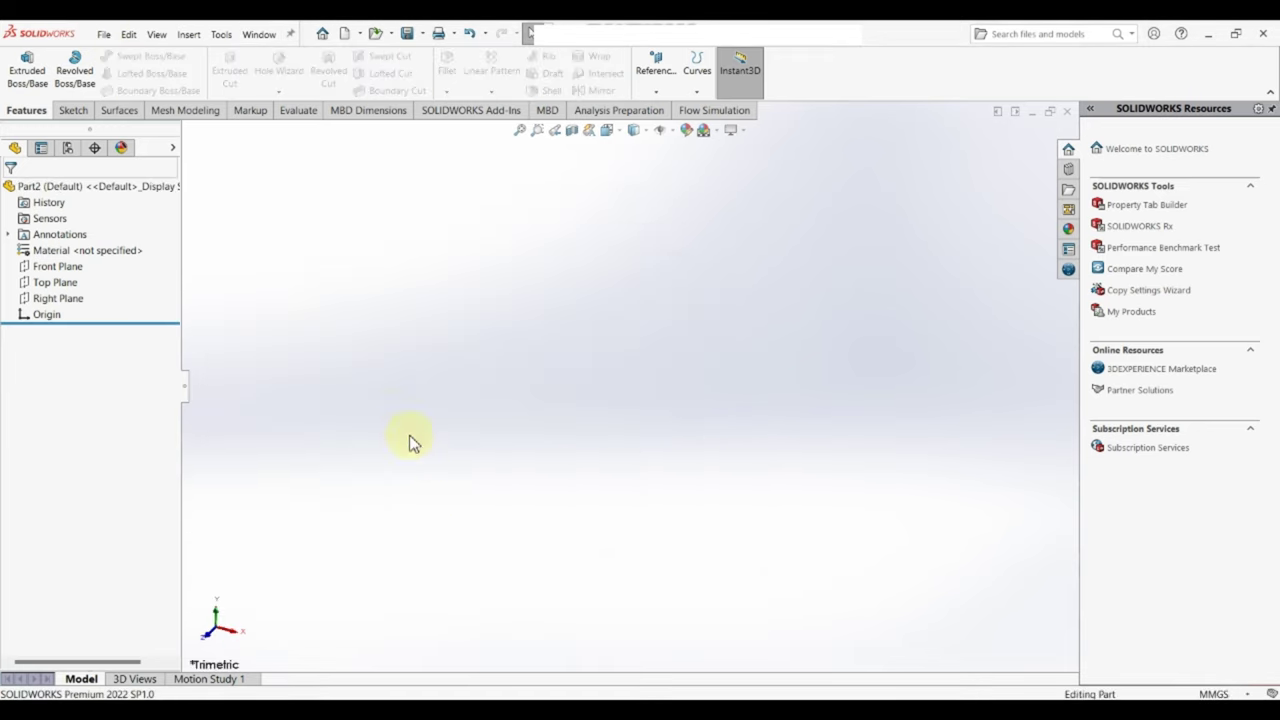
# Draw two concentric origin-centred circles on the Front Plane.
pyautogui.click(55, 266)
pyautogui.click(70, 243)
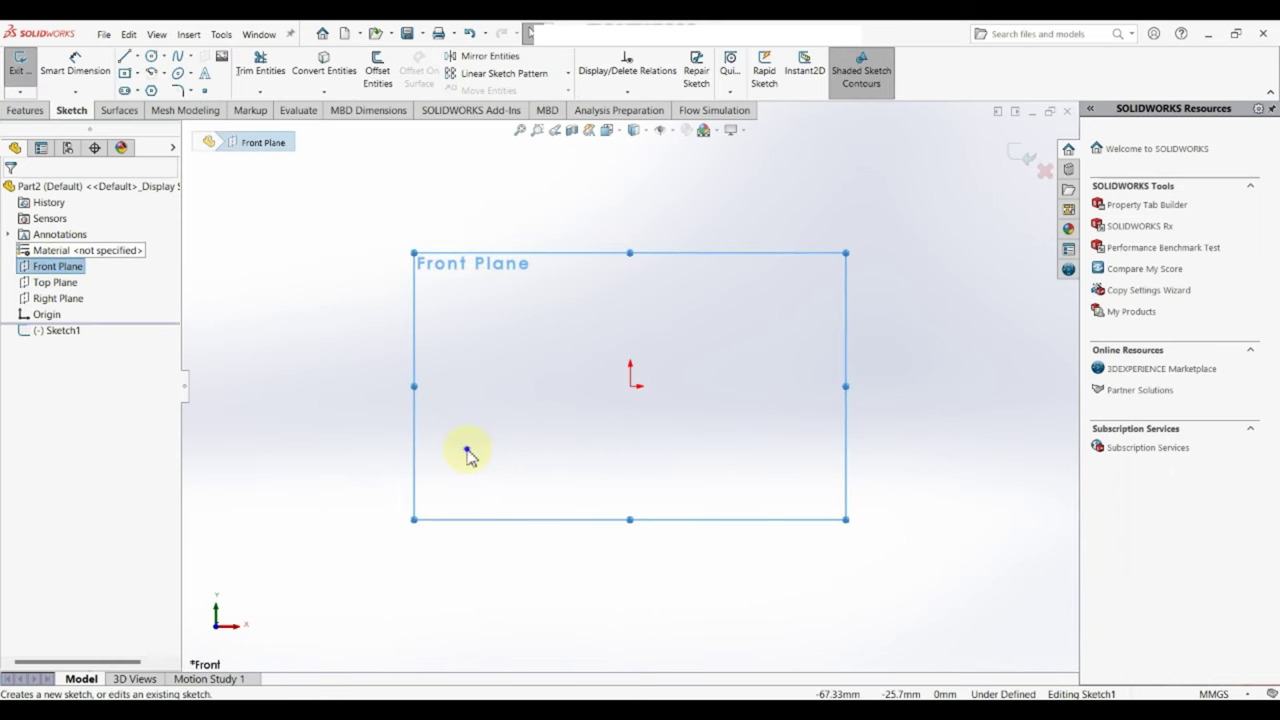
pyautogui.moveTo(471, 451); pyautogui.dragTo(609, 420, button='right')
pyautogui.moveTo(631, 387); pyautogui.dragTo(709, 343)
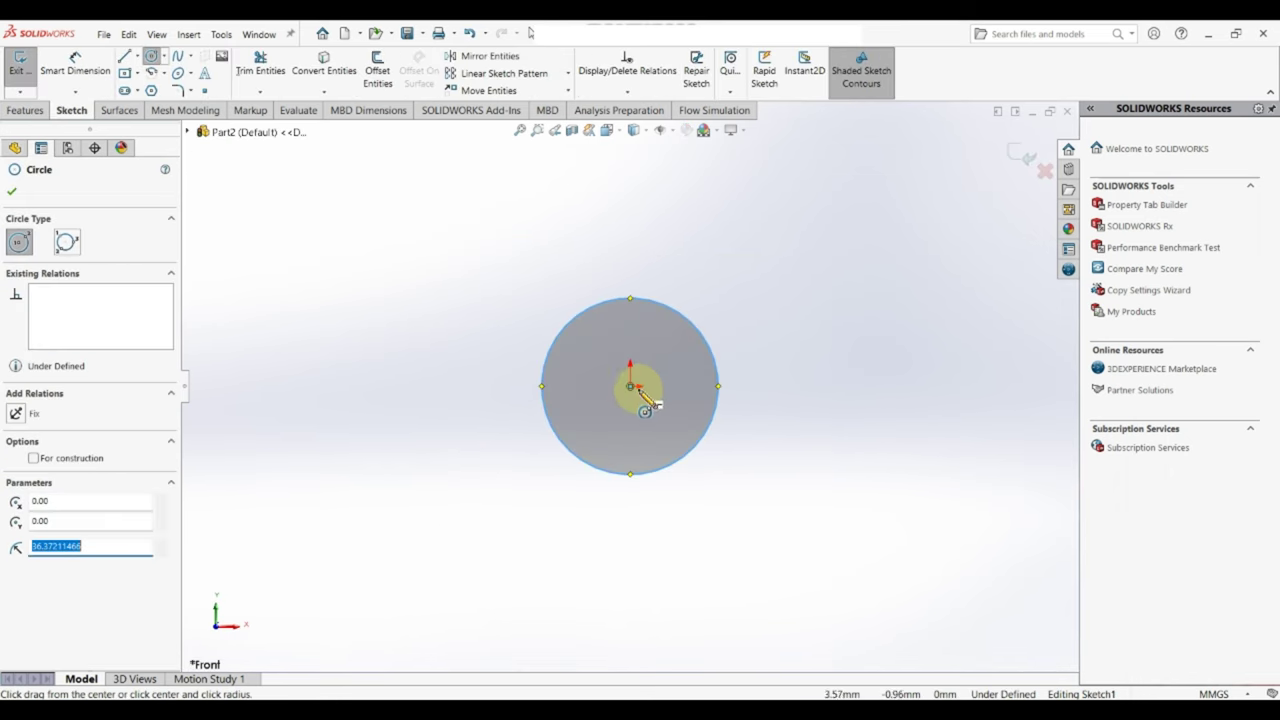
pyautogui.moveTo(631, 387); pyautogui.dragTo(757, 343)
pyautogui.rightClick(757, 343)
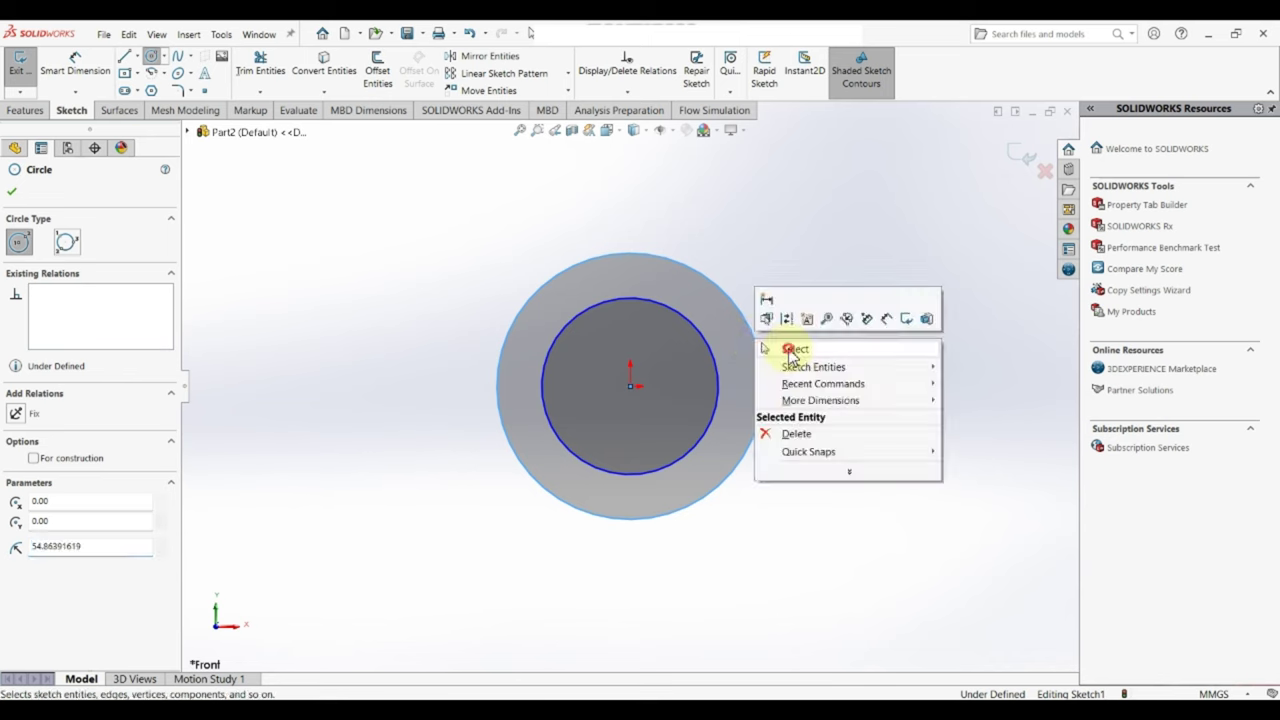
pyautogui.click(786, 343)
# Dimension the circles to Ø40.40 outer and Ø30.00 inner diameters.
pyautogui.moveTo(874, 510); pyautogui.dragTo(875, 465, button='right')
pyautogui.click(765, 424)
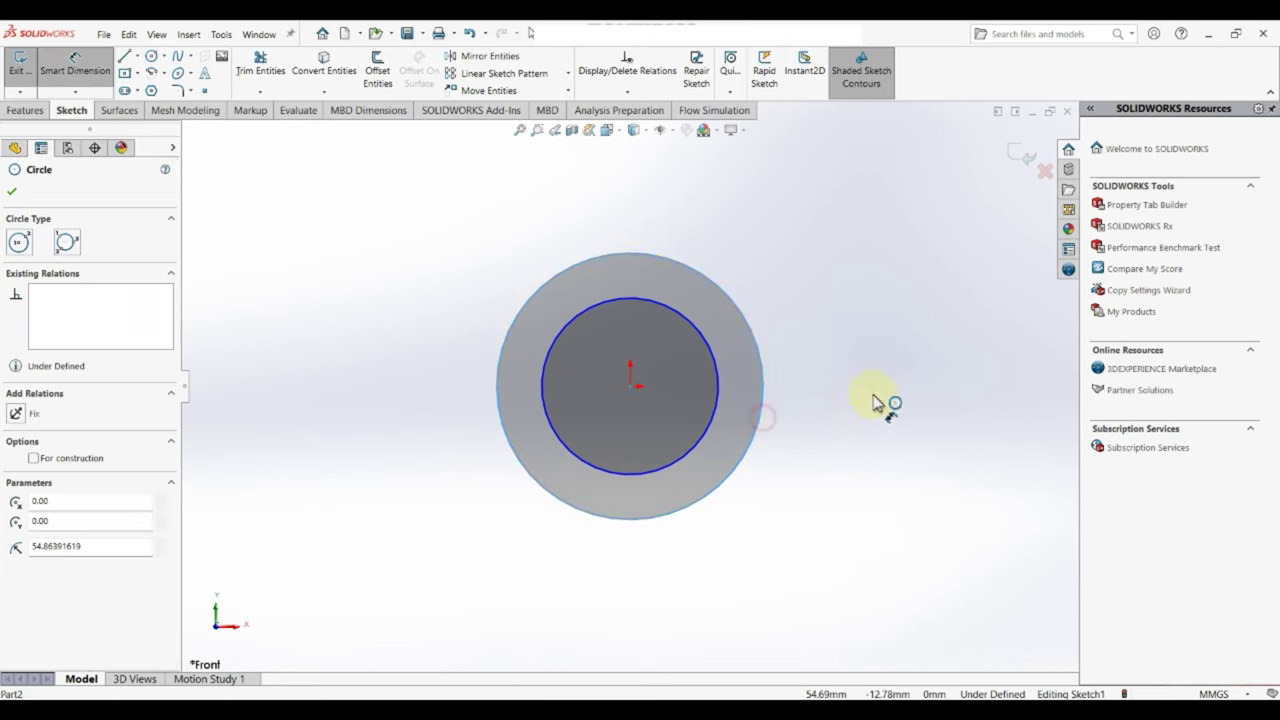
pyautogui.click(898, 395)
pyautogui.write('40.4')
pyautogui.press('Return')
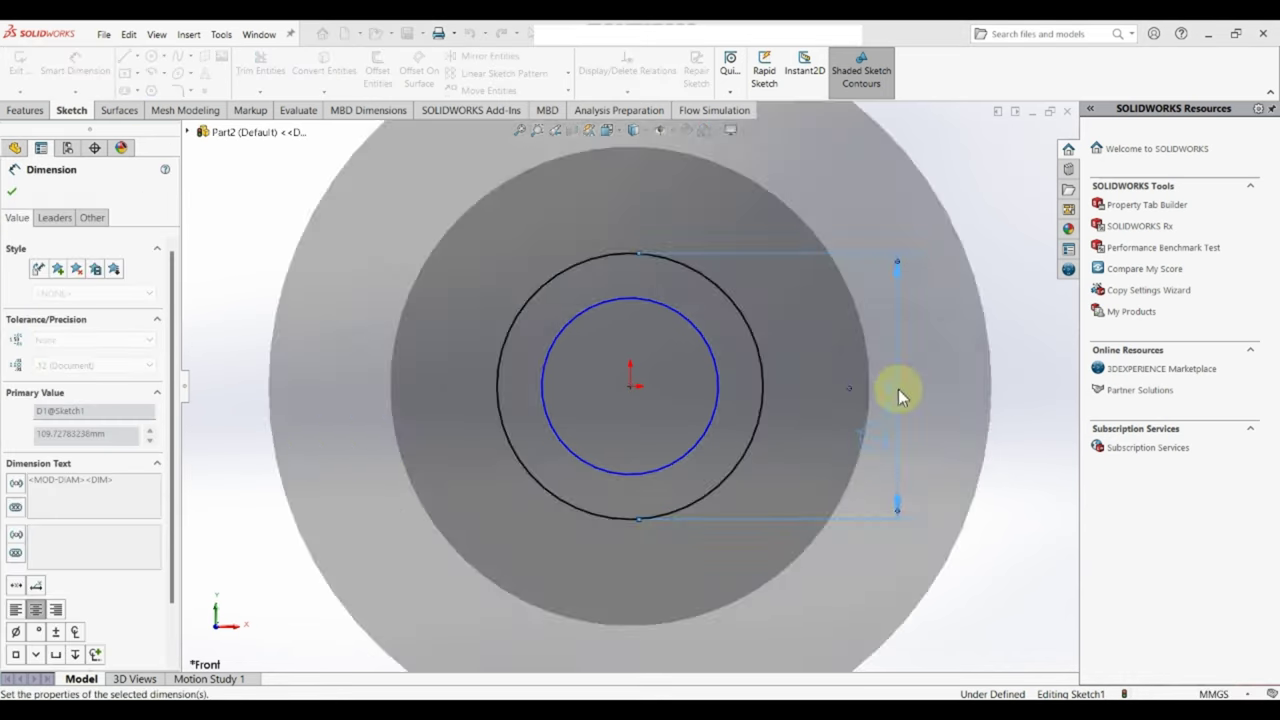
pyautogui.click(720, 398)
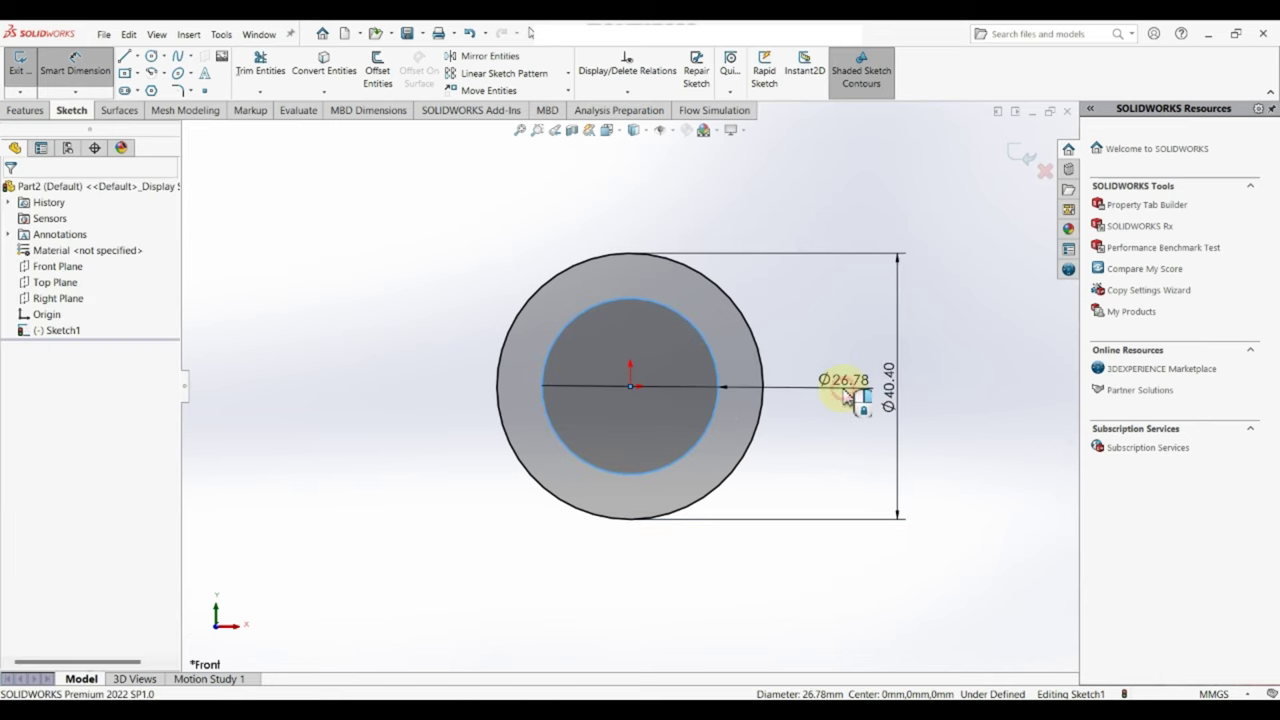
pyautogui.click(848, 396)
pyautogui.write('30')
pyautogui.press('Return')
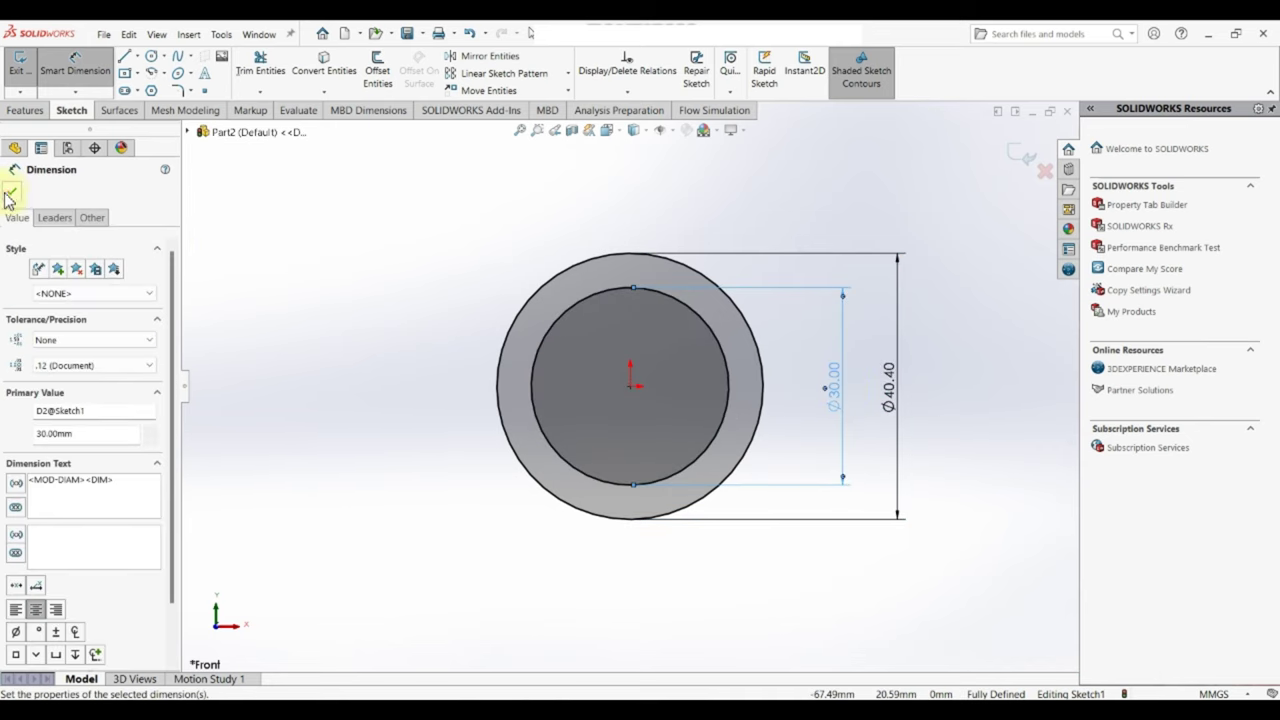
pyautogui.click(10, 196)
# Extrude the ring sketch Mid Plane to 16 mm.
pyautogui.click(40, 108)
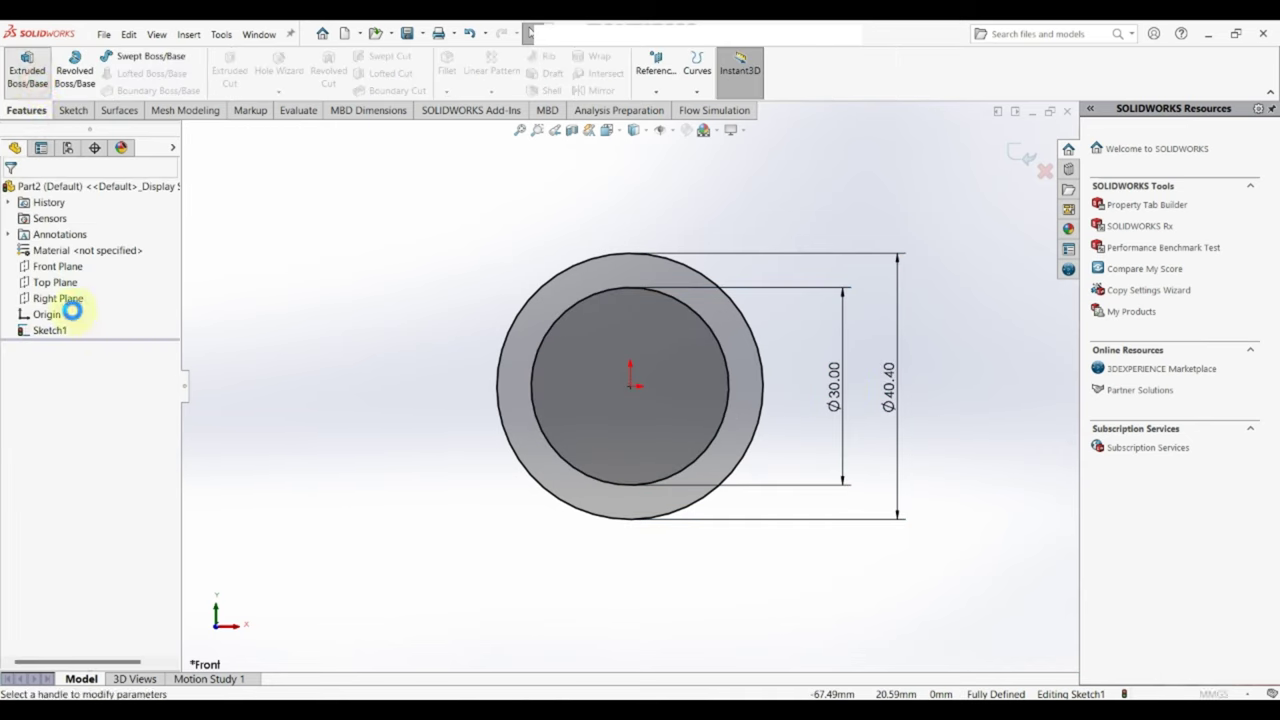
pyautogui.click(98, 282)
pyautogui.click(86, 308)
pyautogui.doubleClick(50, 342)
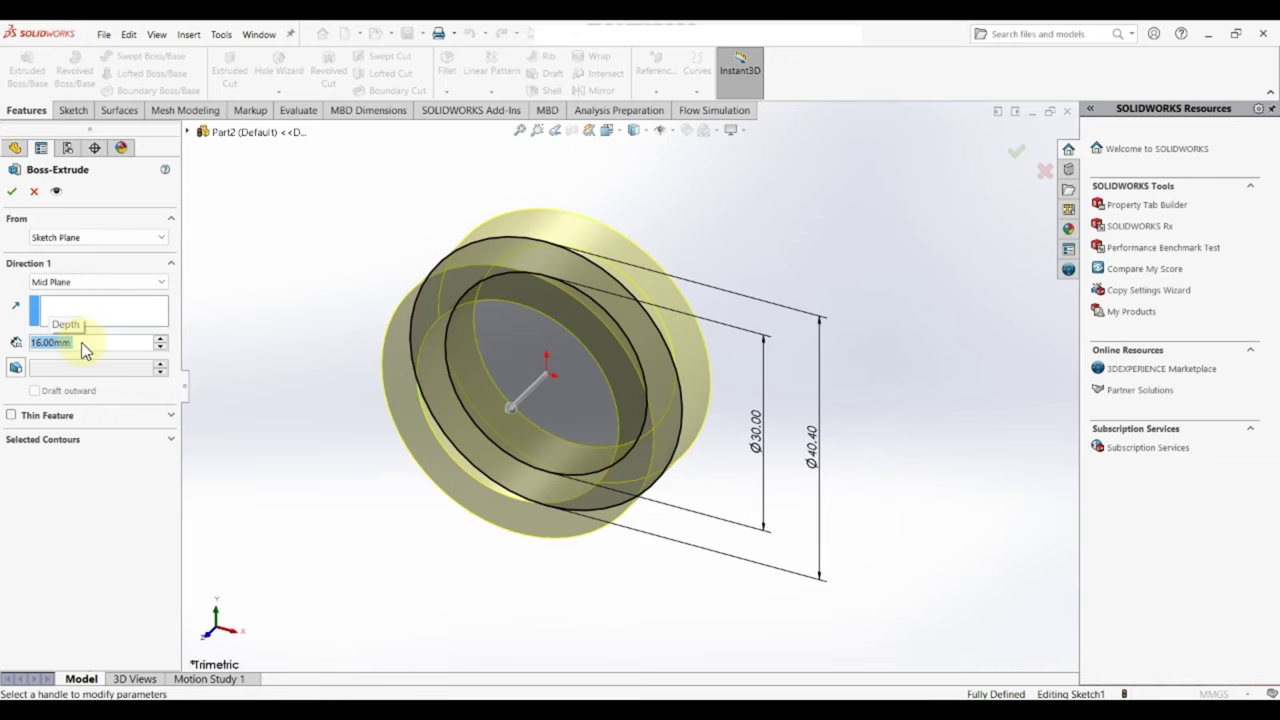
pyautogui.click(12, 191)
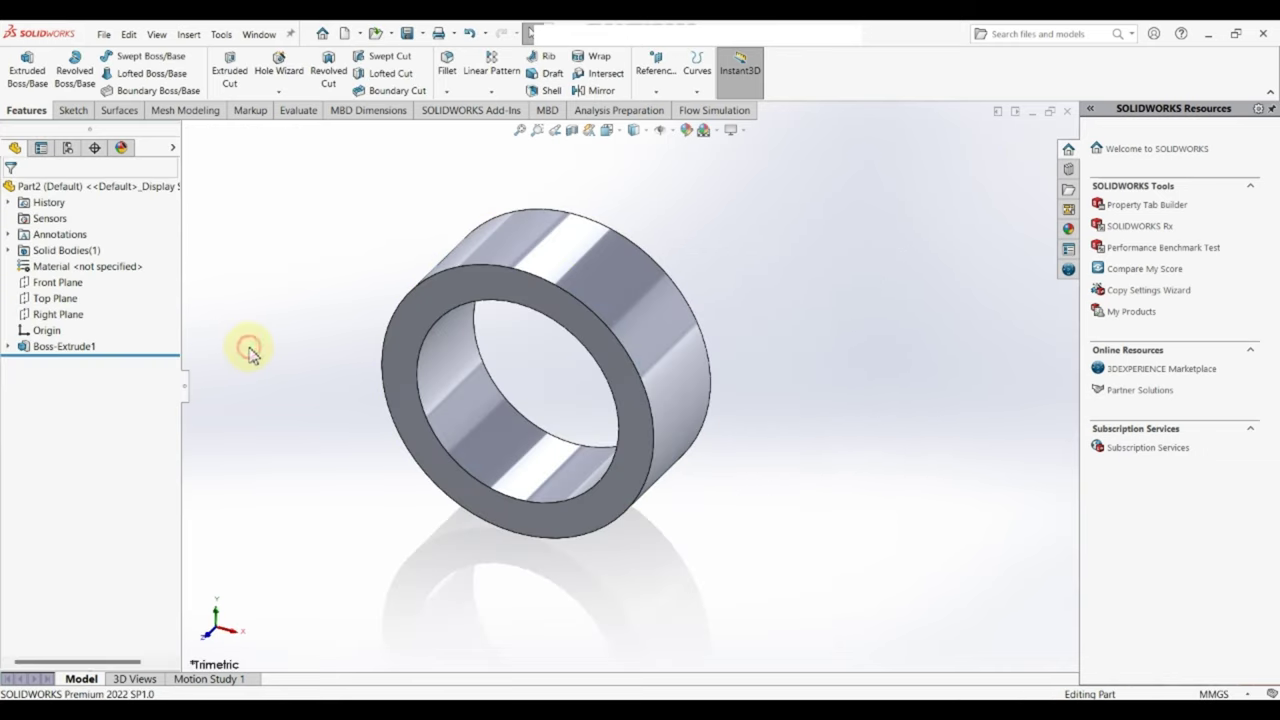
# Sketch a circle on the Top Plane to the left of the ring.
pyautogui.click(55, 298)
pyautogui.click(57, 280)
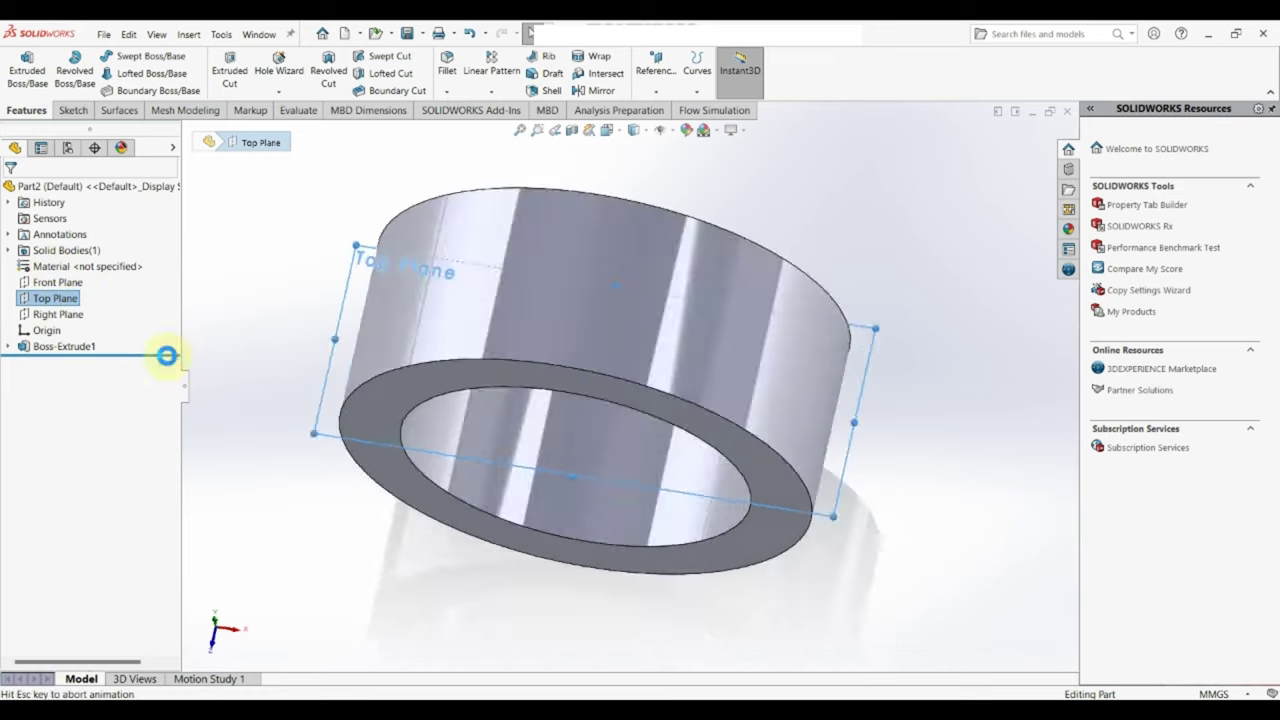
pyautogui.press('c')
pyautogui.click(320, 395)
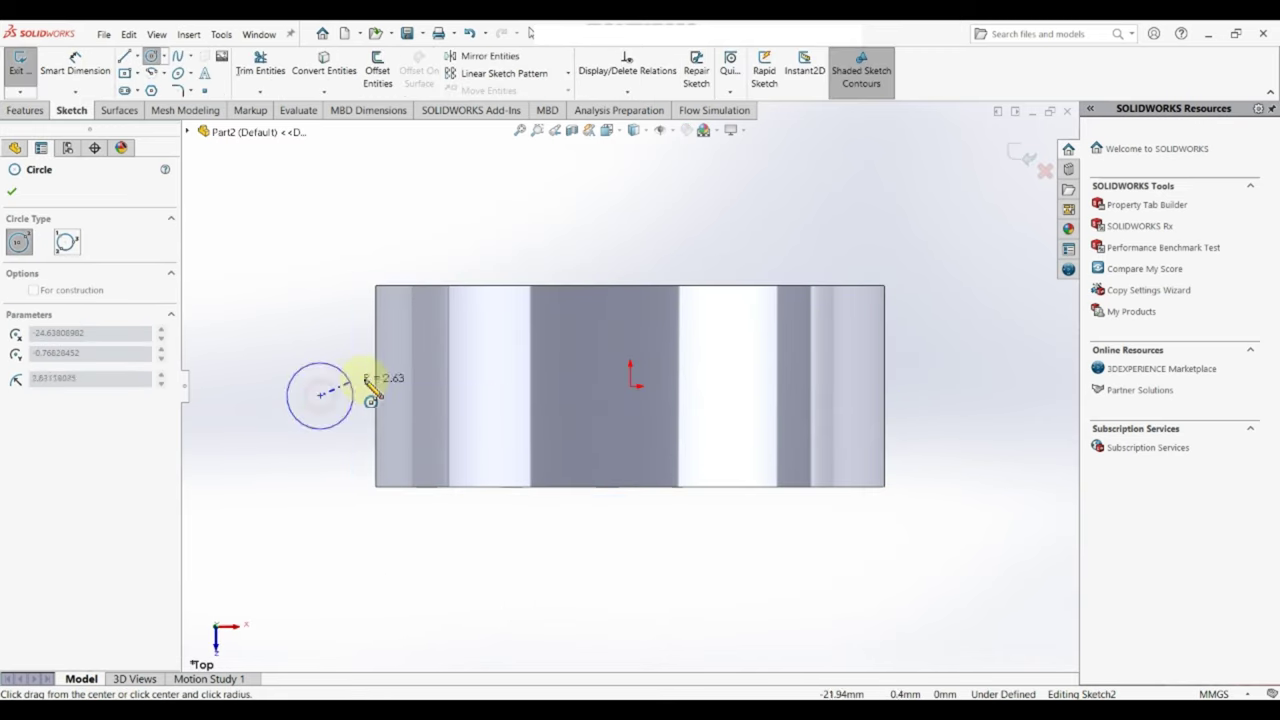
pyautogui.rightClick(388, 382)
pyautogui.click(410, 381)
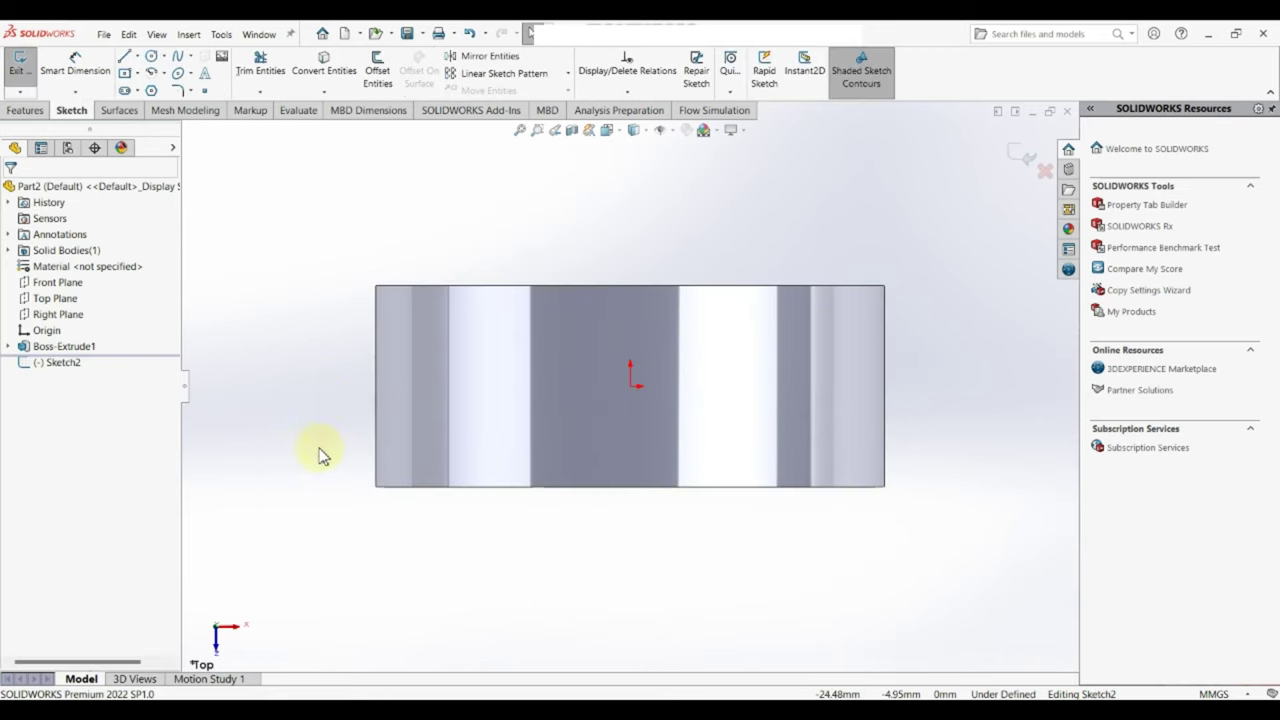
pyautogui.press('c')
pyautogui.click(342, 386)
pyautogui.click(400, 386)
pyautogui.rightClick(400, 386)
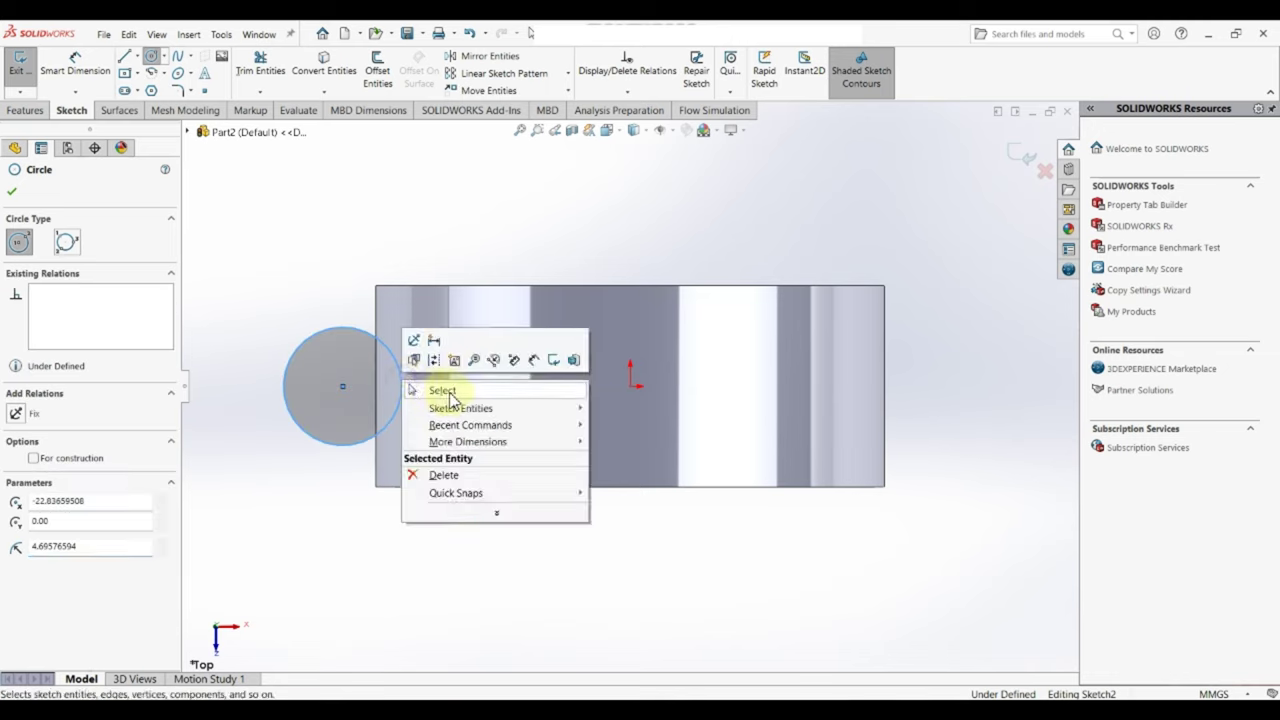
pyautogui.click(442, 390)
# Dimension the circle's centre 23.01 from the origin and its diameter 9.52.
pyautogui.click(342, 386)
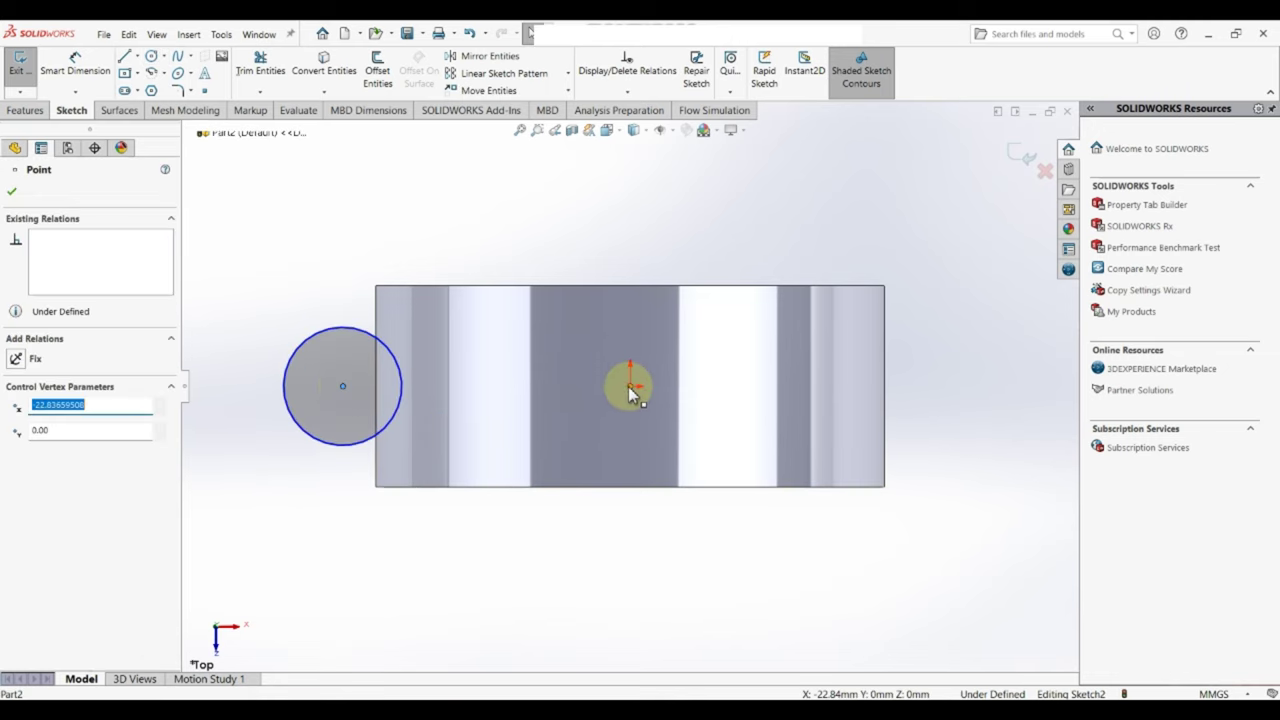
pyautogui.keyDown('ctrl'); pyautogui.click(630, 388); pyautogui.keyUp('ctrl')
pyautogui.click(663, 323)
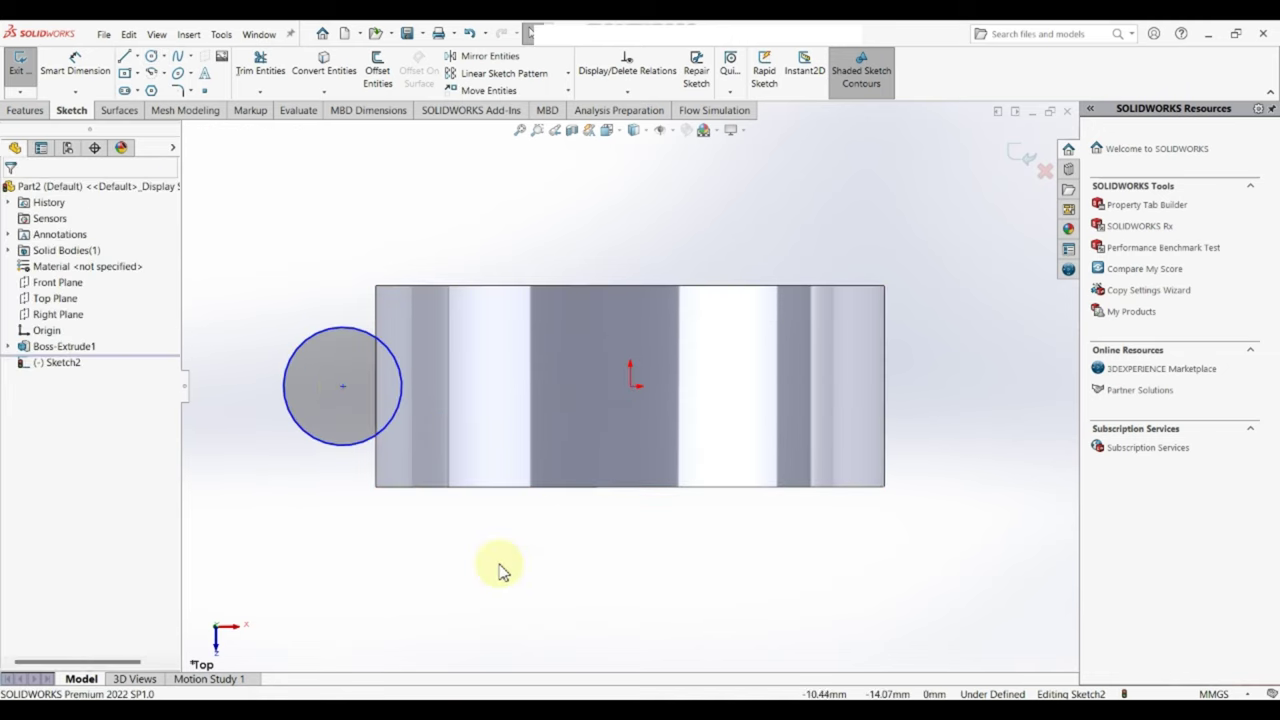
pyautogui.press('d')
pyautogui.click(342, 386)
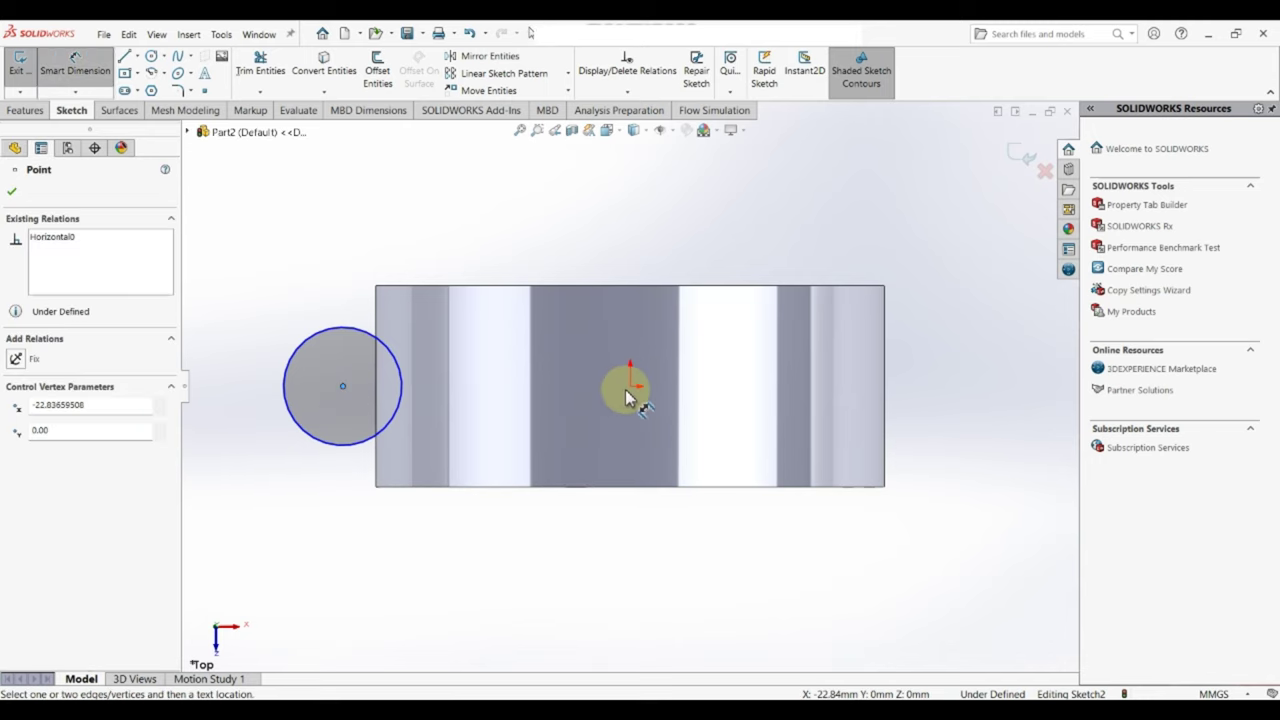
pyautogui.click(627, 394)
pyautogui.click(547, 547)
pyautogui.write('23')
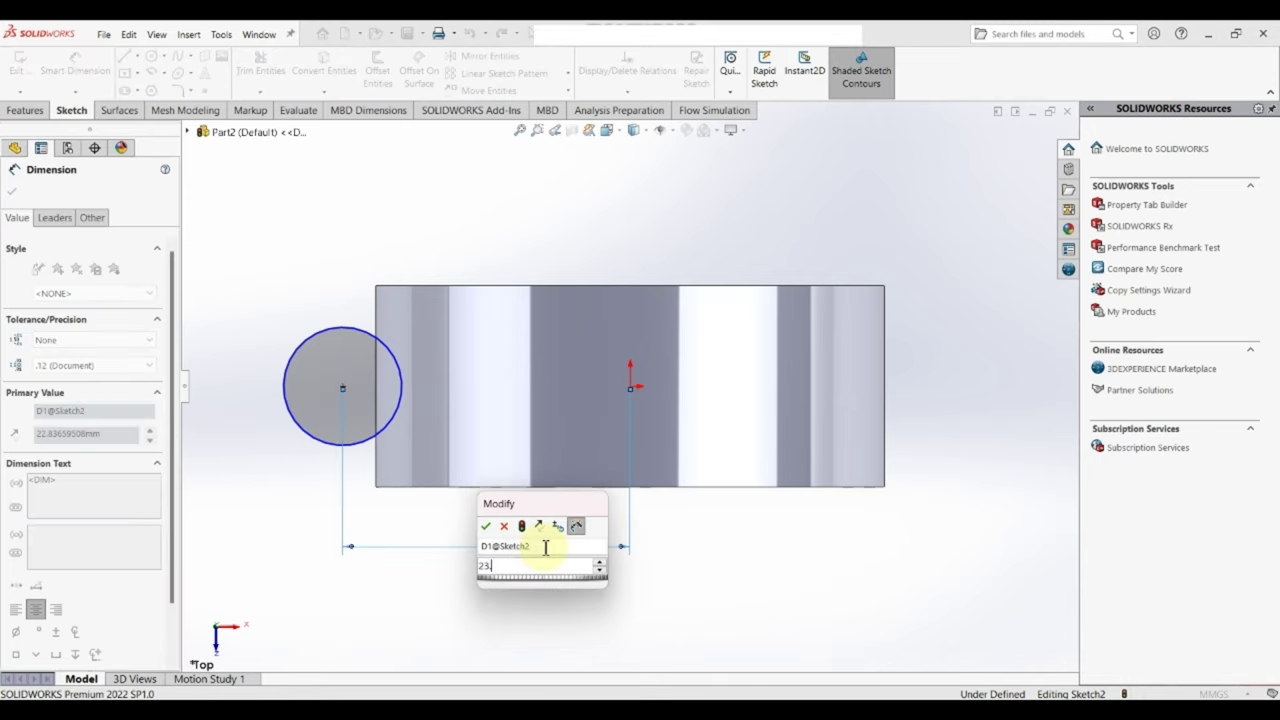
pyautogui.write('.01')
pyautogui.press('Return')
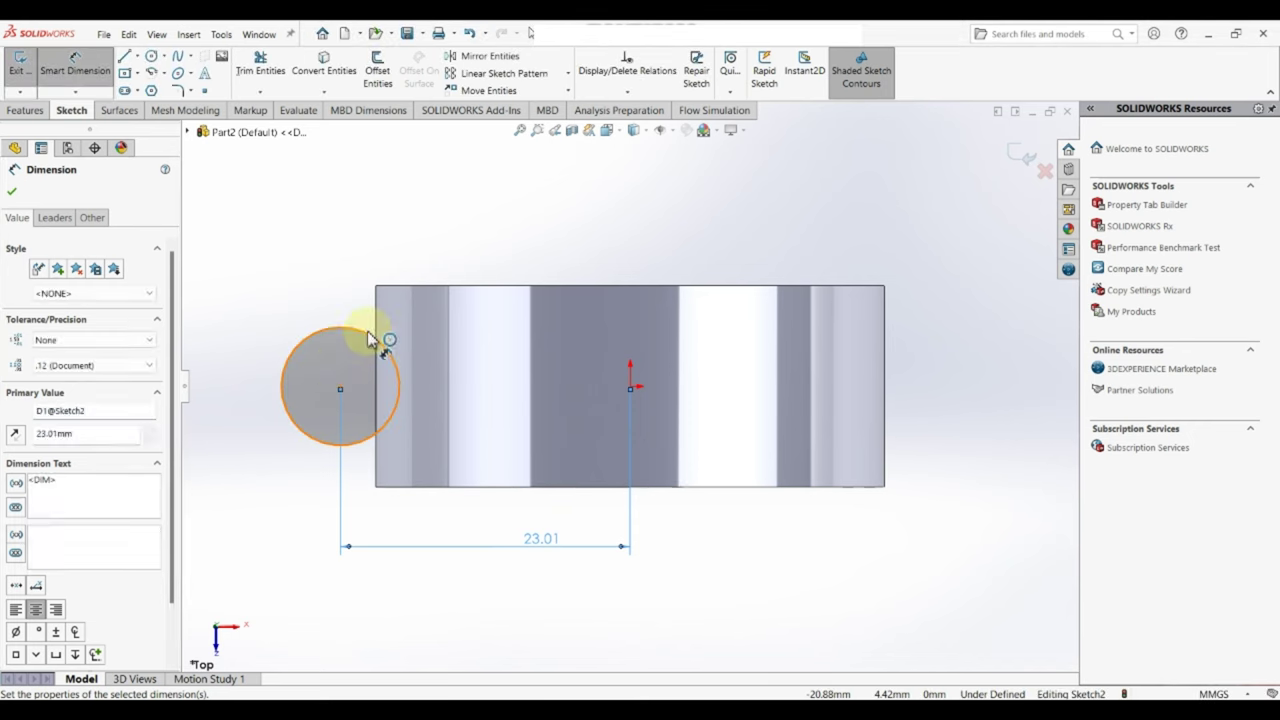
pyautogui.click(368, 338)
pyautogui.click(337, 272)
pyautogui.write('9.5')
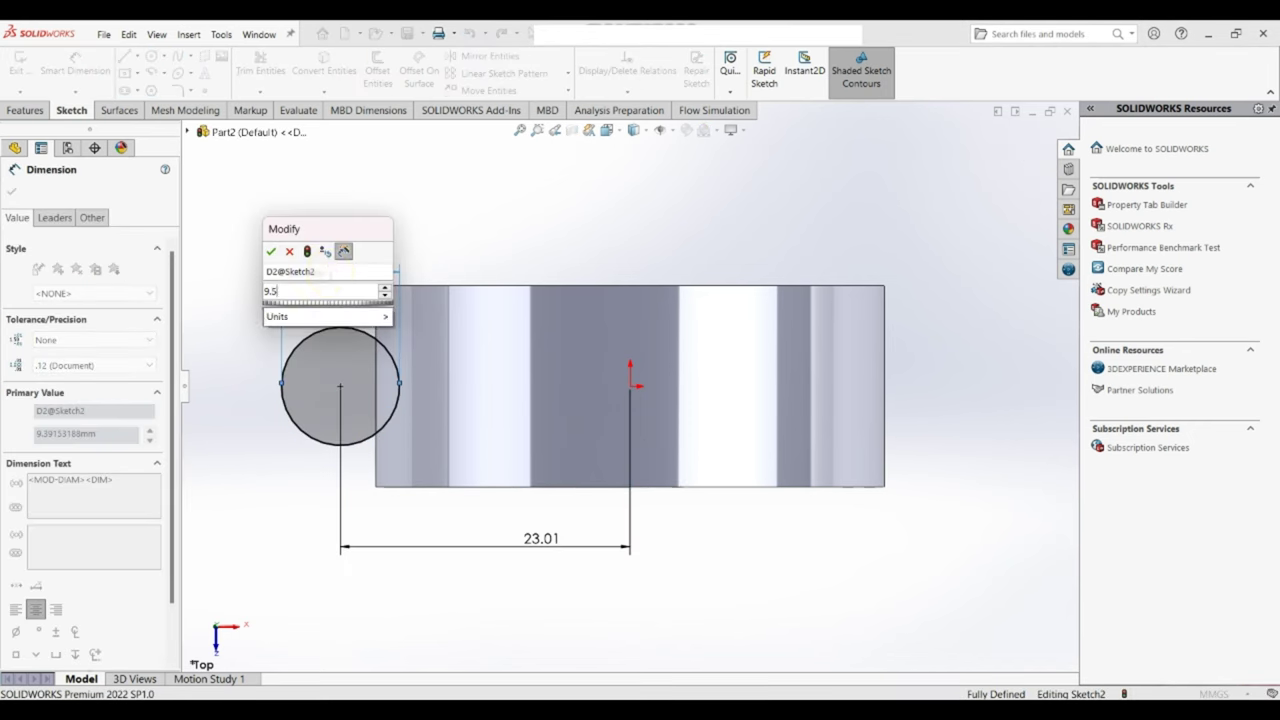
pyautogui.write('2')
pyautogui.press('Return')
pyautogui.click(213, 338)
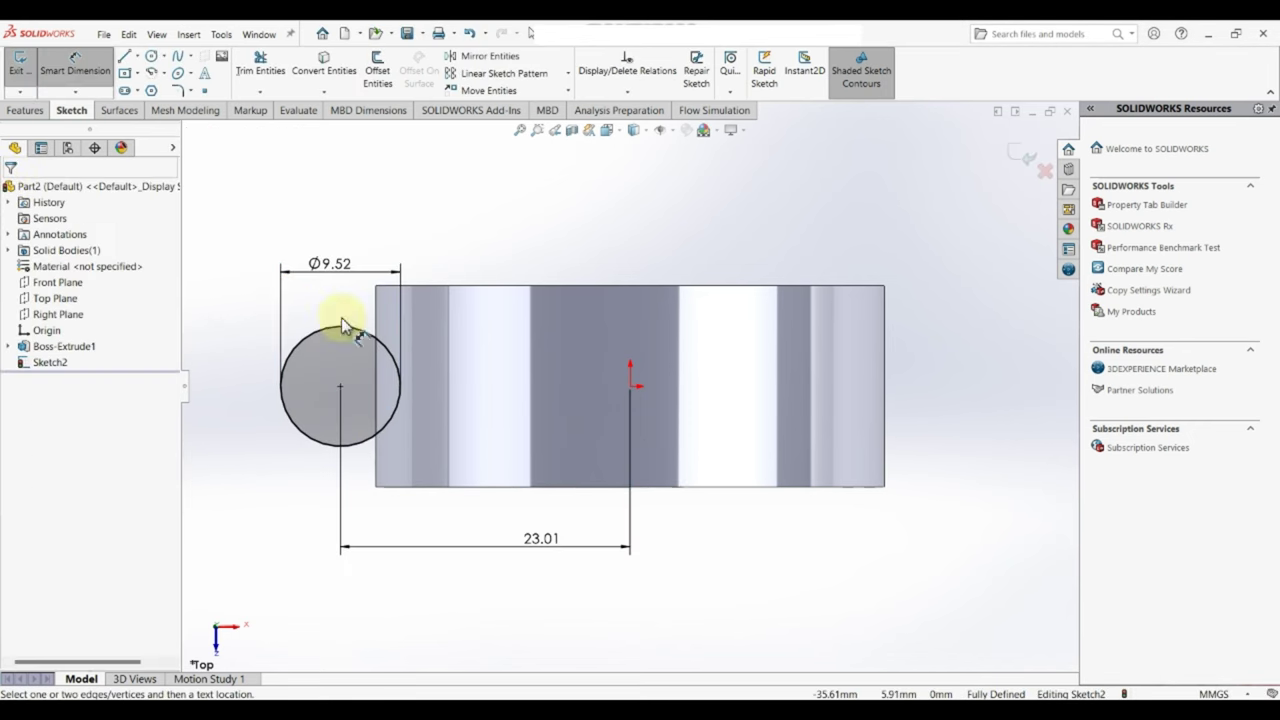
# Draw a vertical line rising from the origin.
pyautogui.press('l')
pyautogui.click(631, 386)
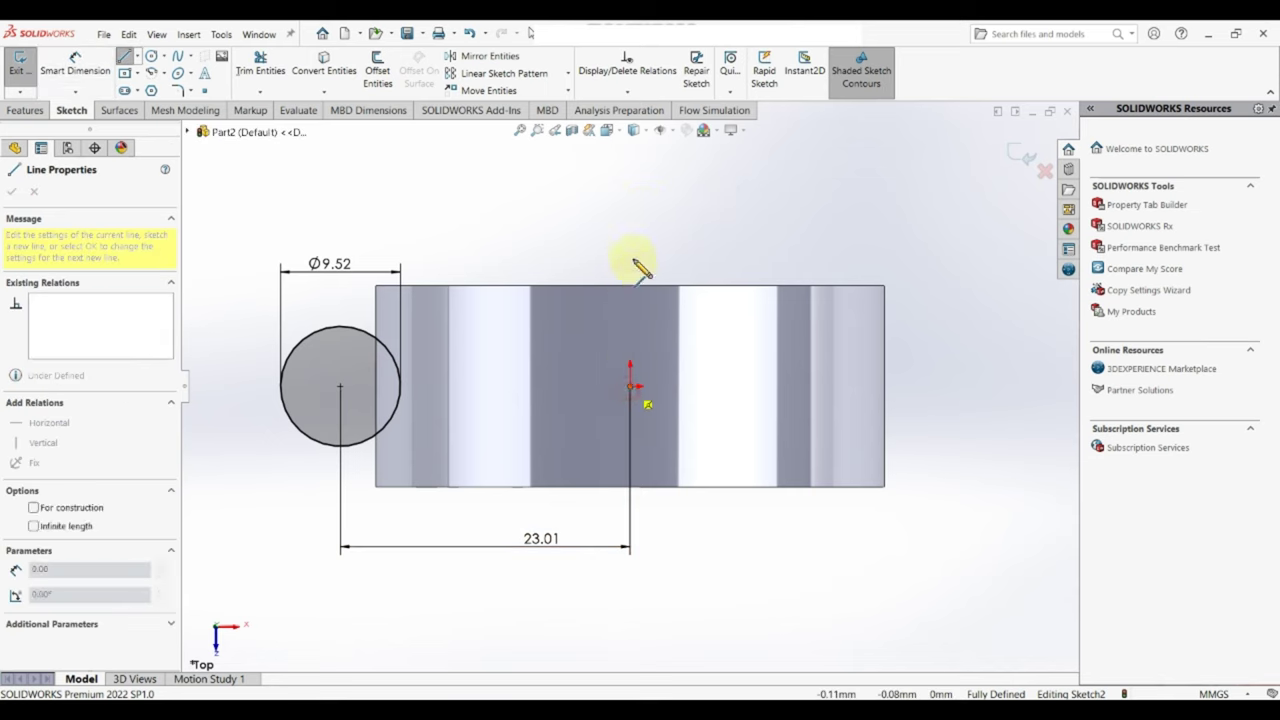
pyautogui.click(630, 238)
pyautogui.rightClick(630, 238)
pyautogui.click(655, 248)
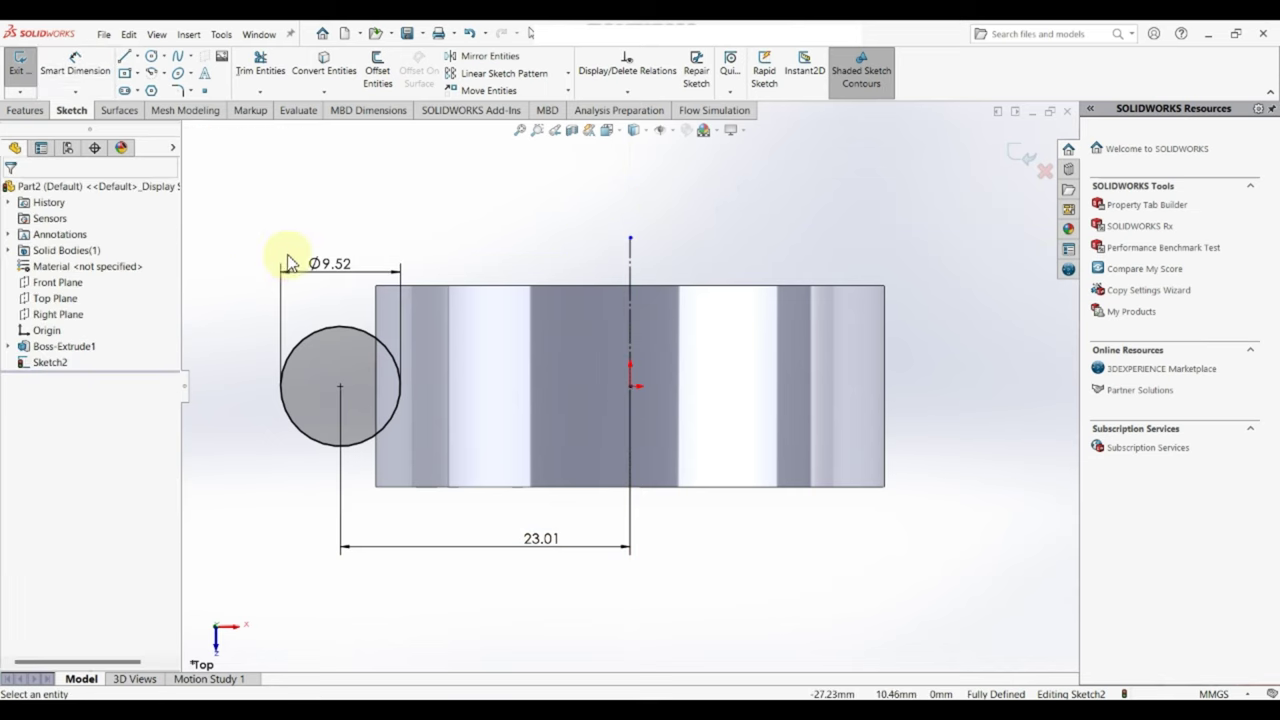
pyautogui.click(25, 110)
pyautogui.click(334, 86)
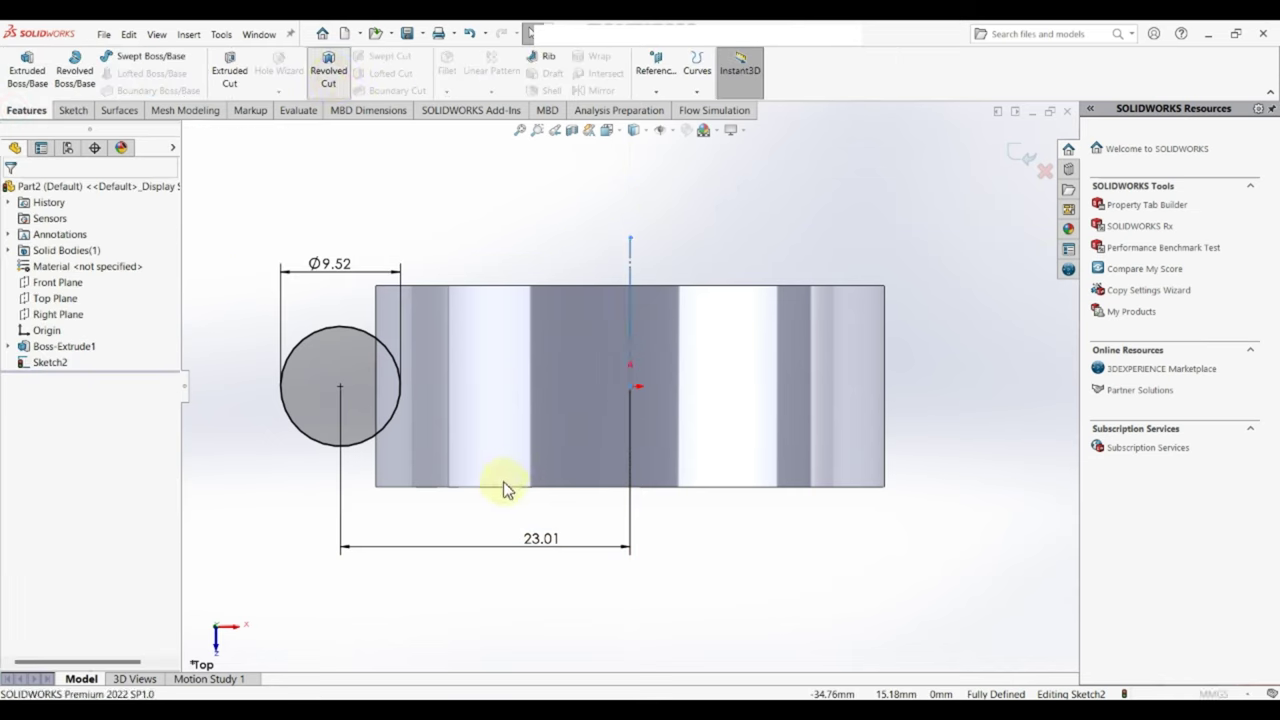
# Revolve-cut a groove around the ring's outer face using Line1 as the axis.
pyautogui.moveTo(686, 404)
pyautogui.mouseDown(button='middle')
pyautogui.moveTo(620, 438)
pyautogui.moveTo(709, 358)
pyautogui.moveTo(718, 415)
pyautogui.mouseUp(button='middle')
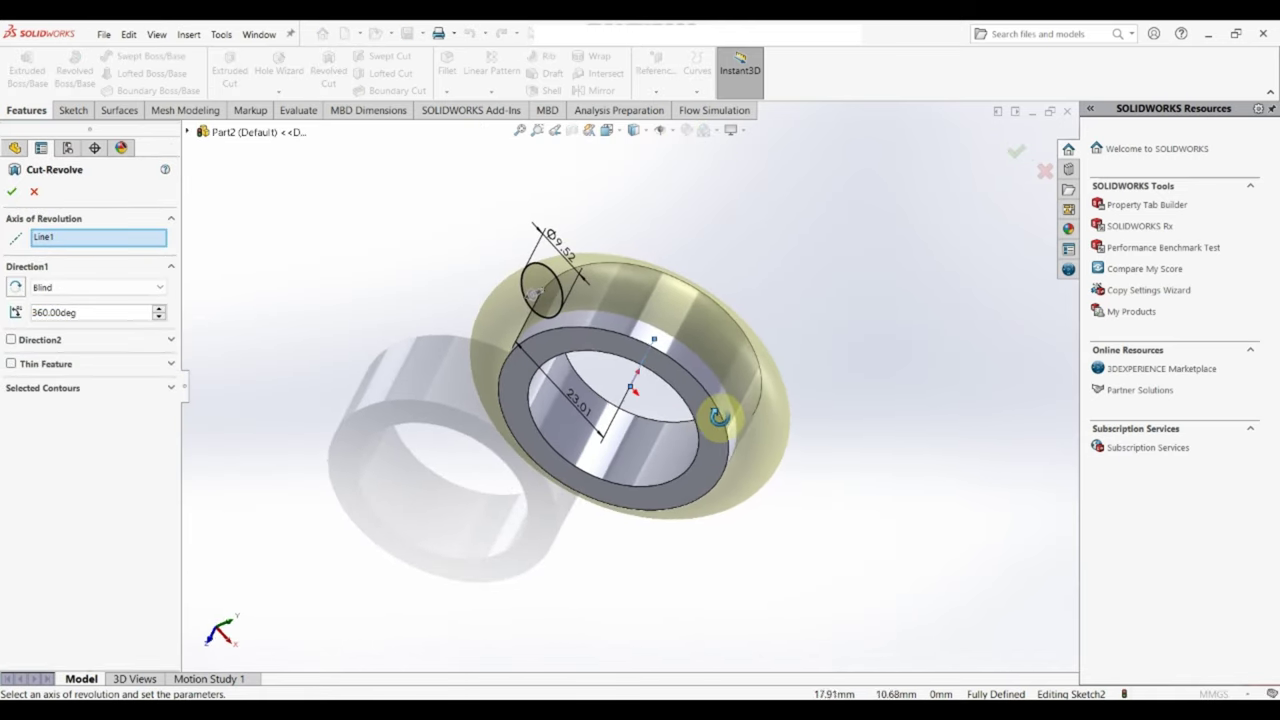
pyautogui.click(93, 238)
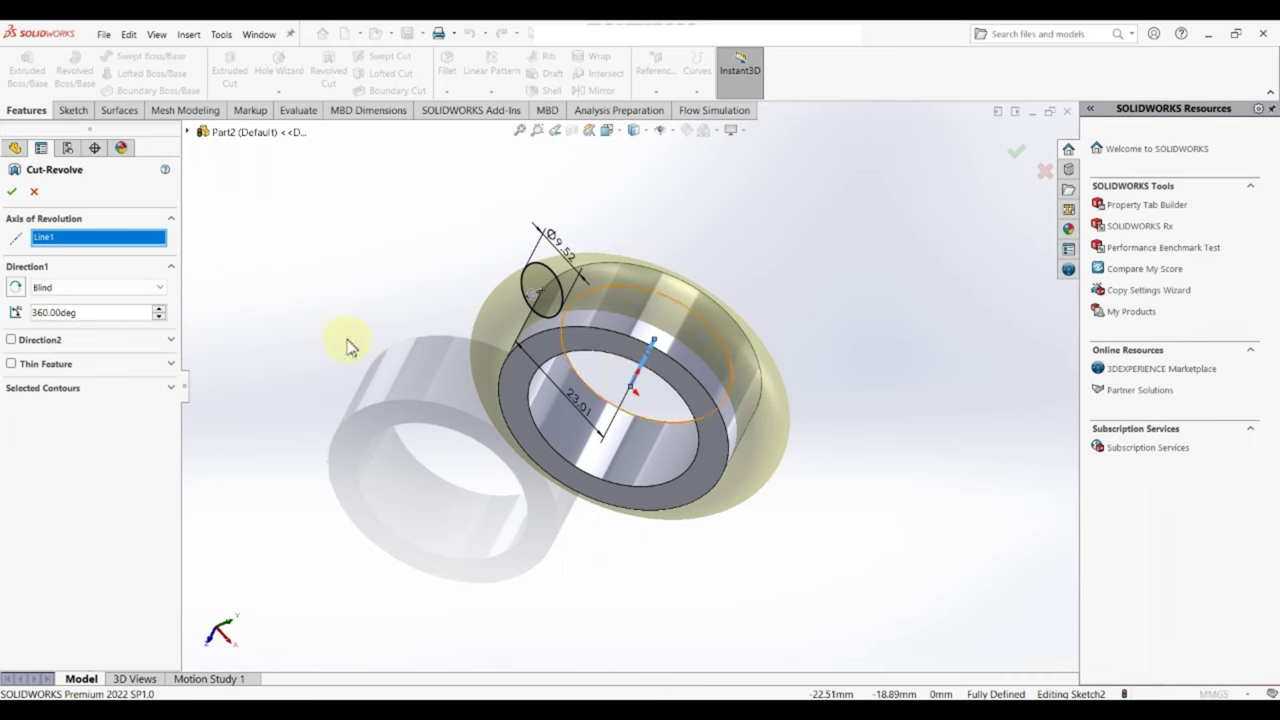
pyautogui.click(18, 193)
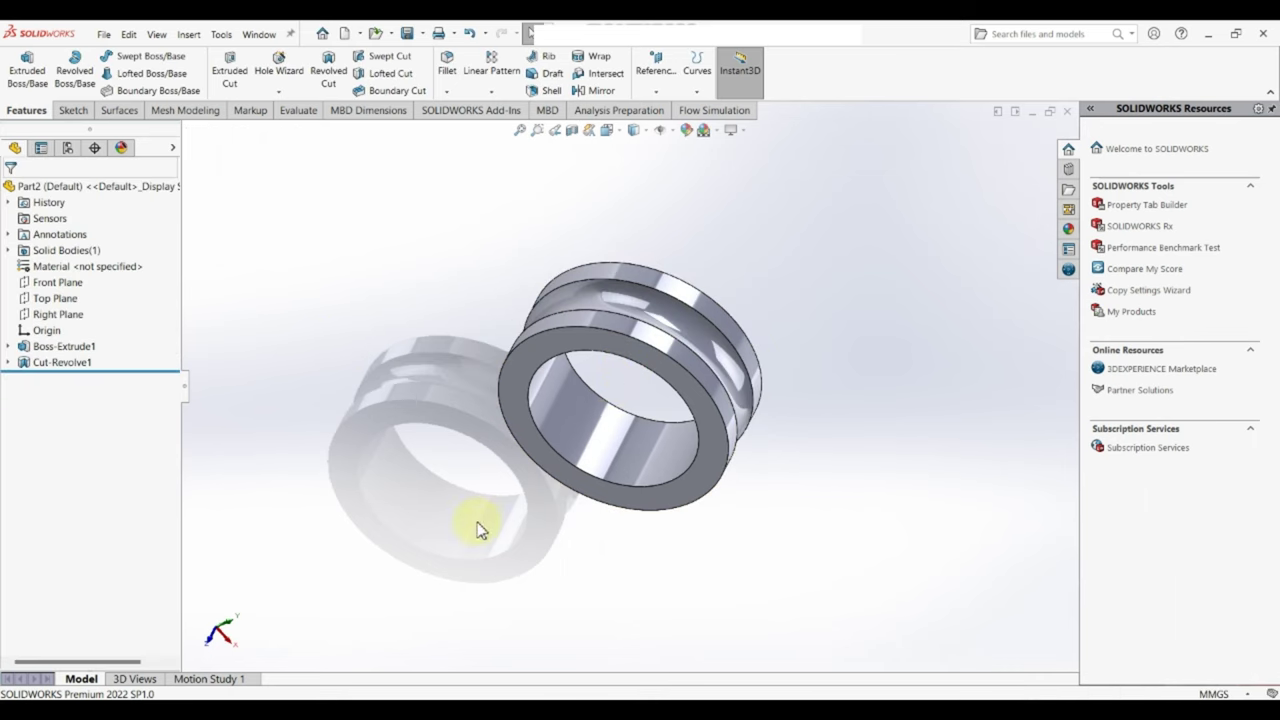
# Round two of the ring's edges with a 1 mm fillet.
pyautogui.moveTo(471, 523)
pyautogui.mouseDown(button='middle')
pyautogui.moveTo(729, 329)
pyautogui.moveTo(541, 390)
pyautogui.mouseUp(button='middle')
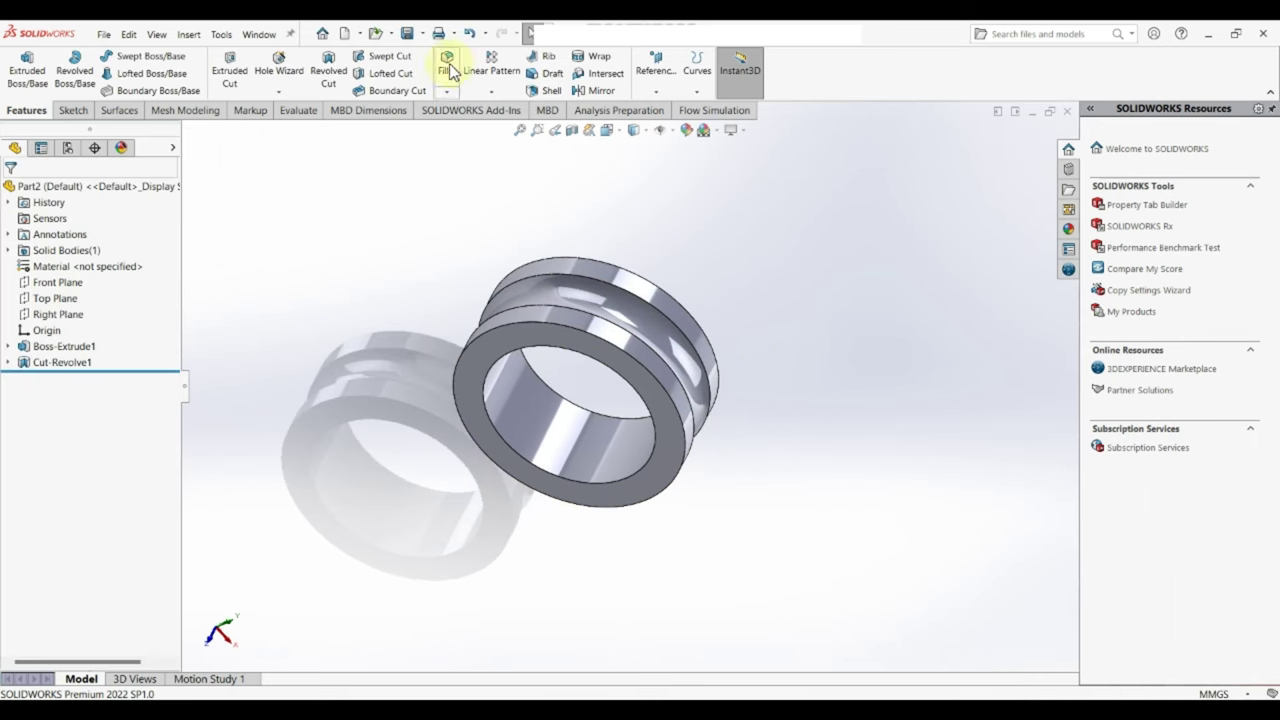
pyautogui.click(496, 359)
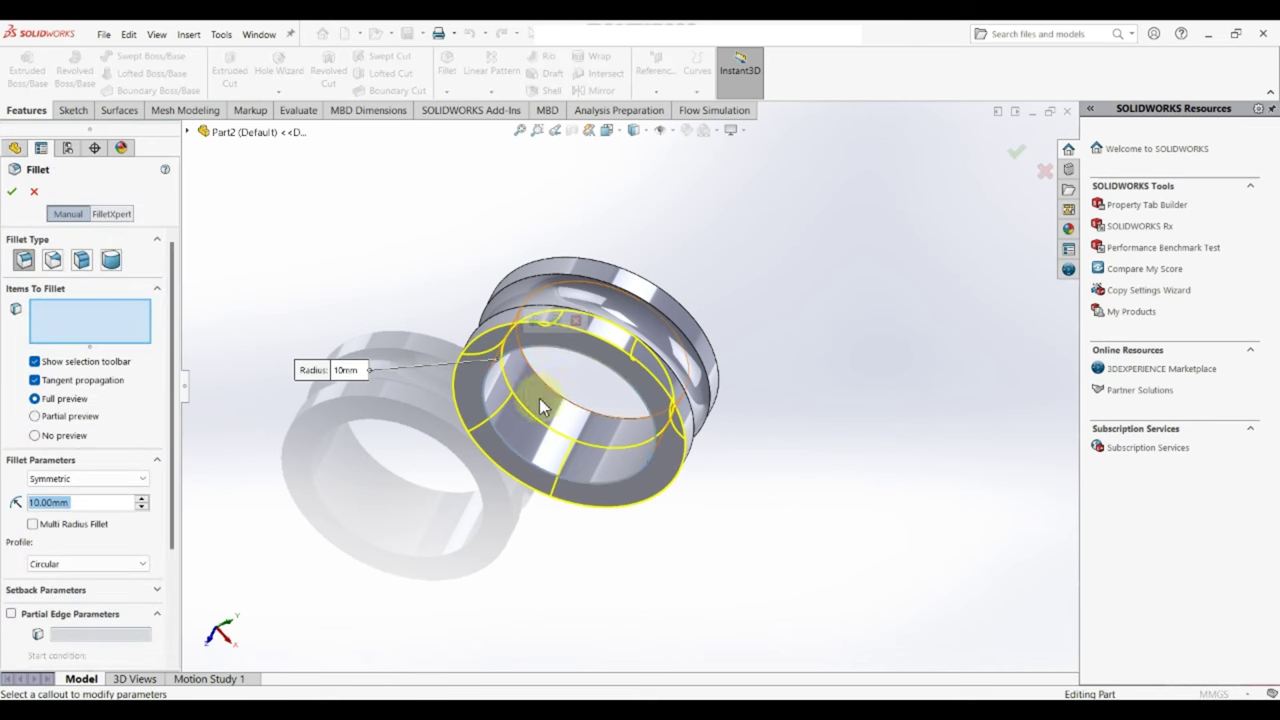
pyautogui.click(553, 393)
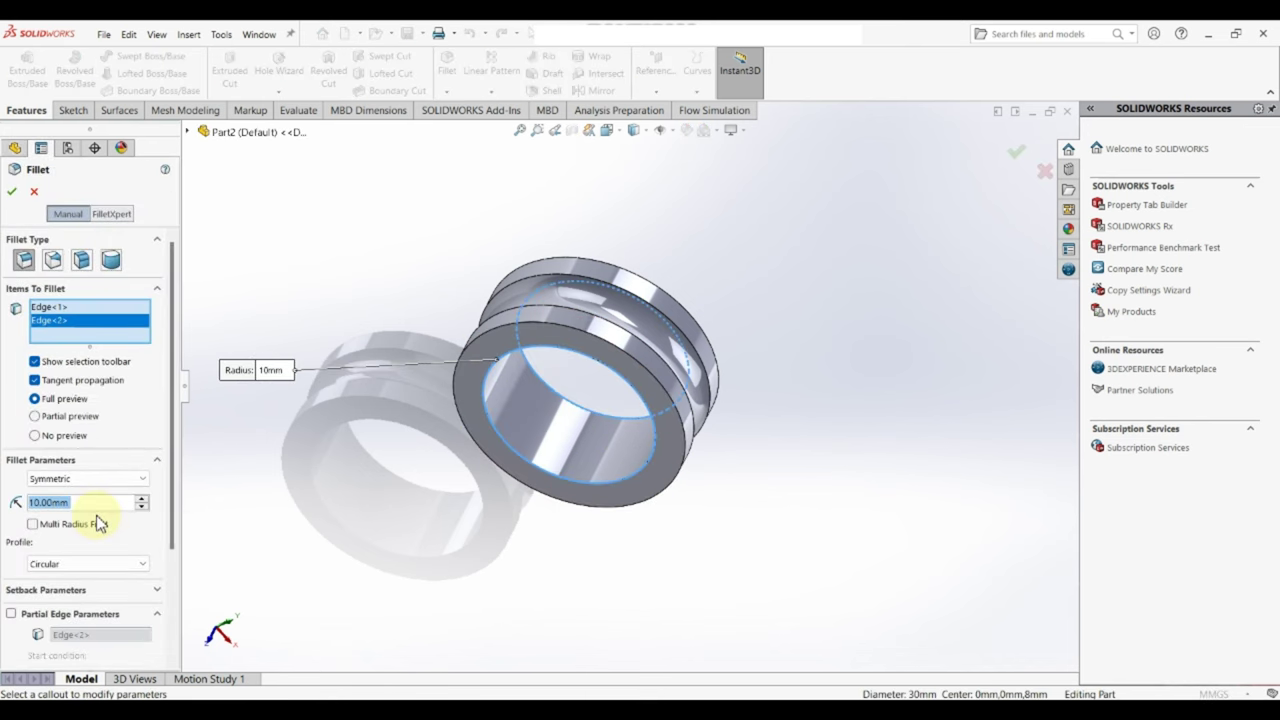
pyautogui.write('1')
pyautogui.press('Return')
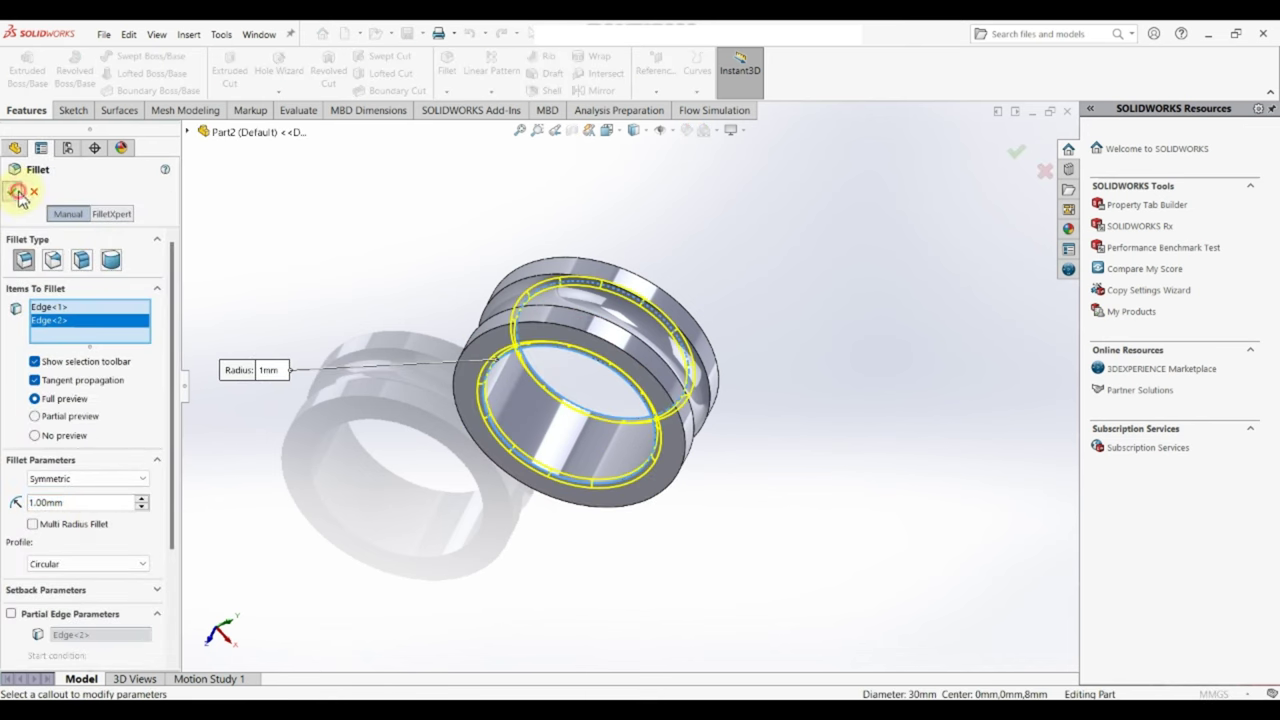
pyautogui.click(17, 193)
pyautogui.moveTo(414, 428)
pyautogui.mouseDown(button='middle')
pyautogui.moveTo(724, 345)
pyautogui.moveTo(737, 429)
pyautogui.mouseUp(button='middle')
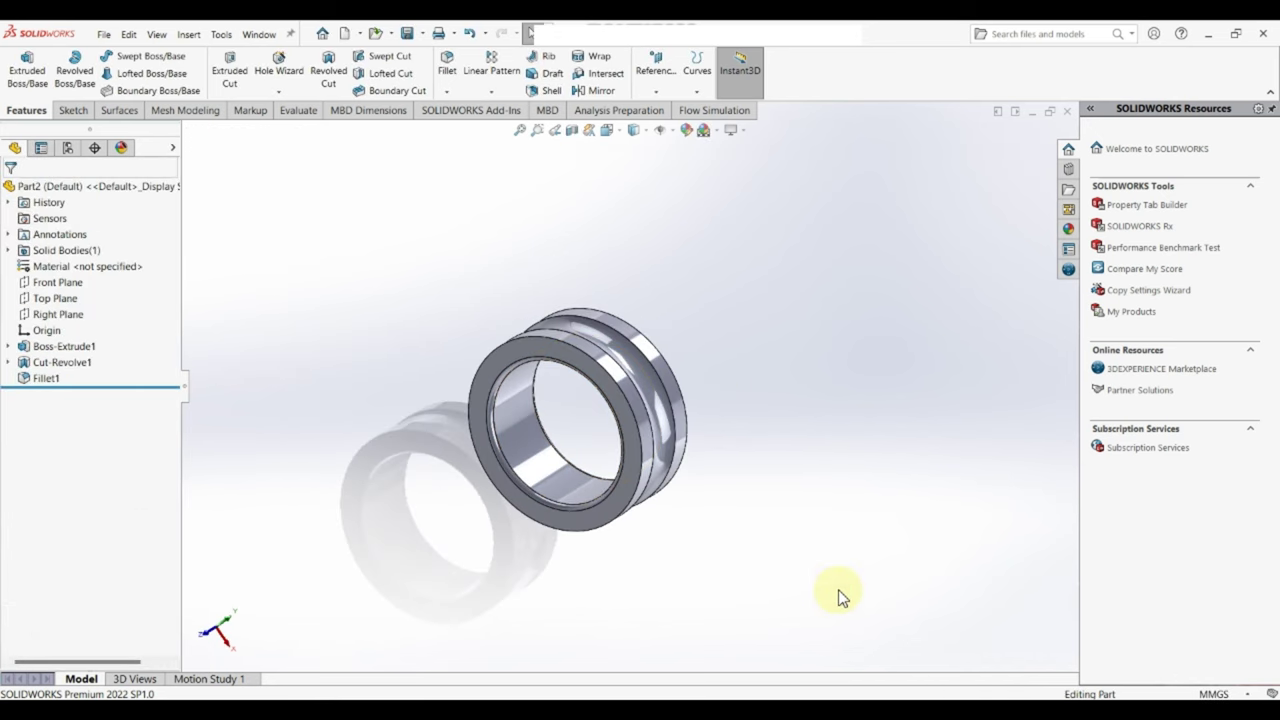
# Save the ring as 'Inner ring' and create a new blank part.
pyautogui.hotkey('ctrl', 's')
pyautogui.write('Inner ring')
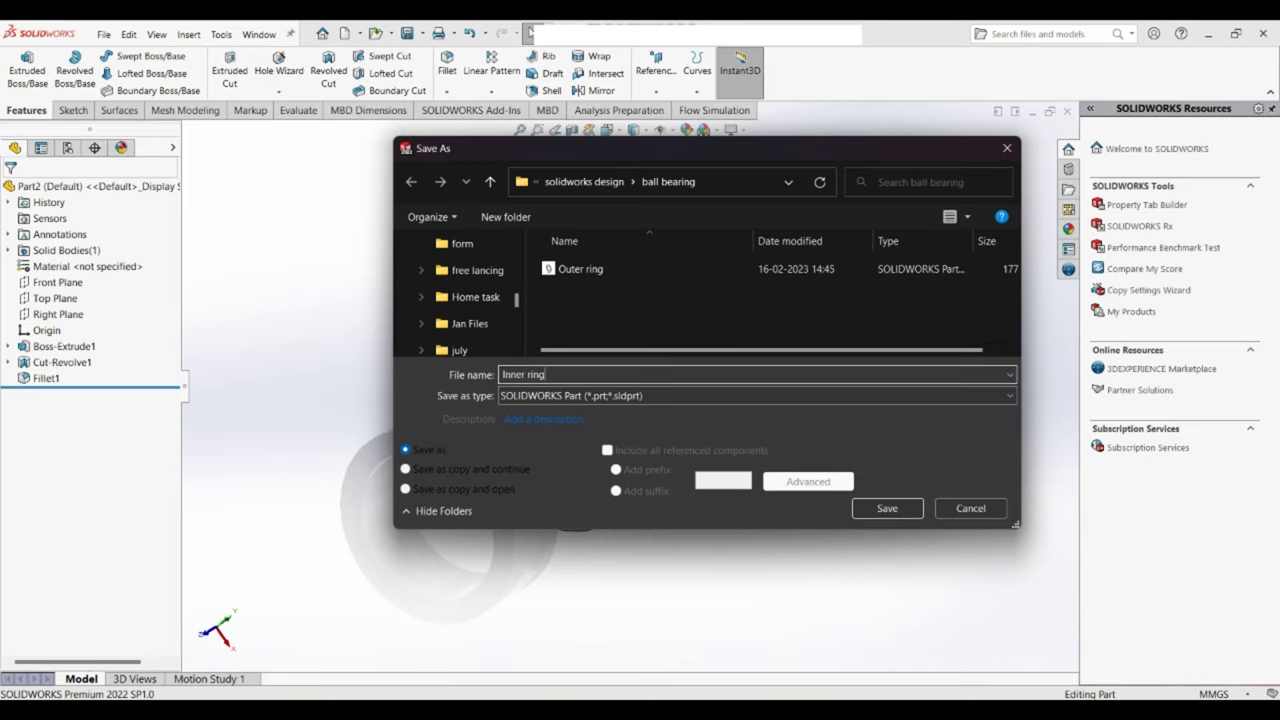
pyautogui.press('Return')
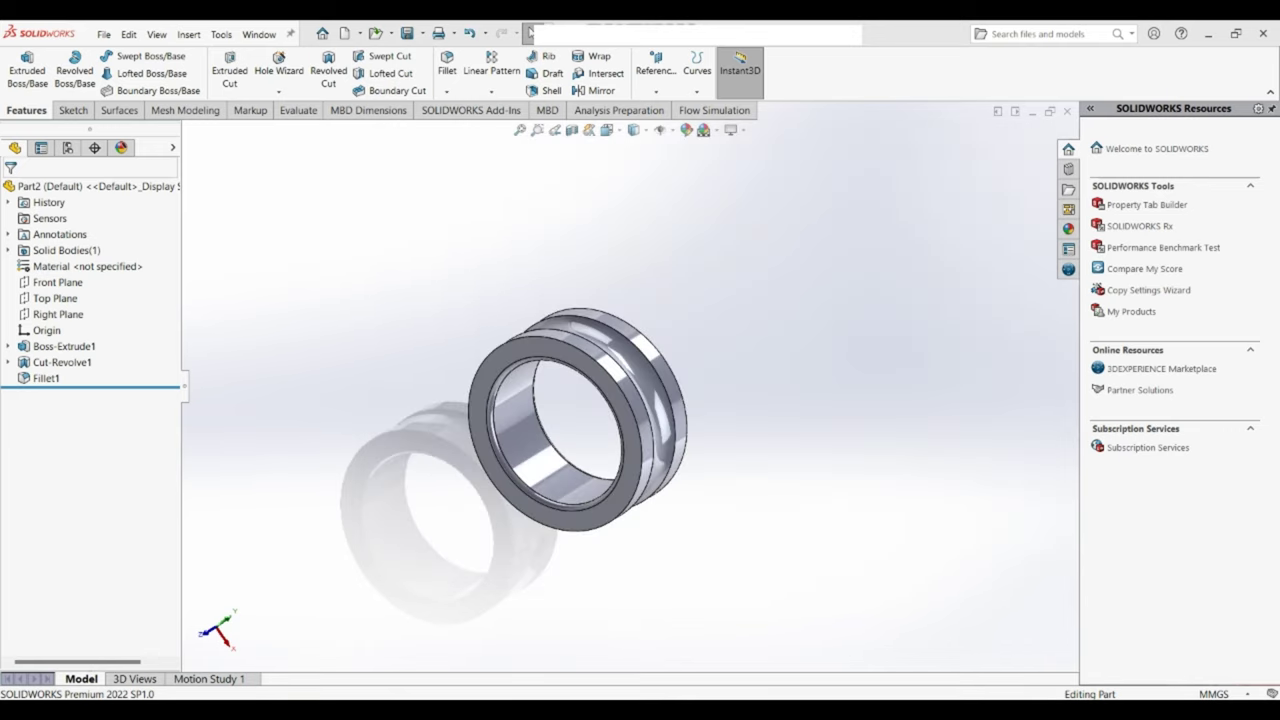
pyautogui.click(102, 35)
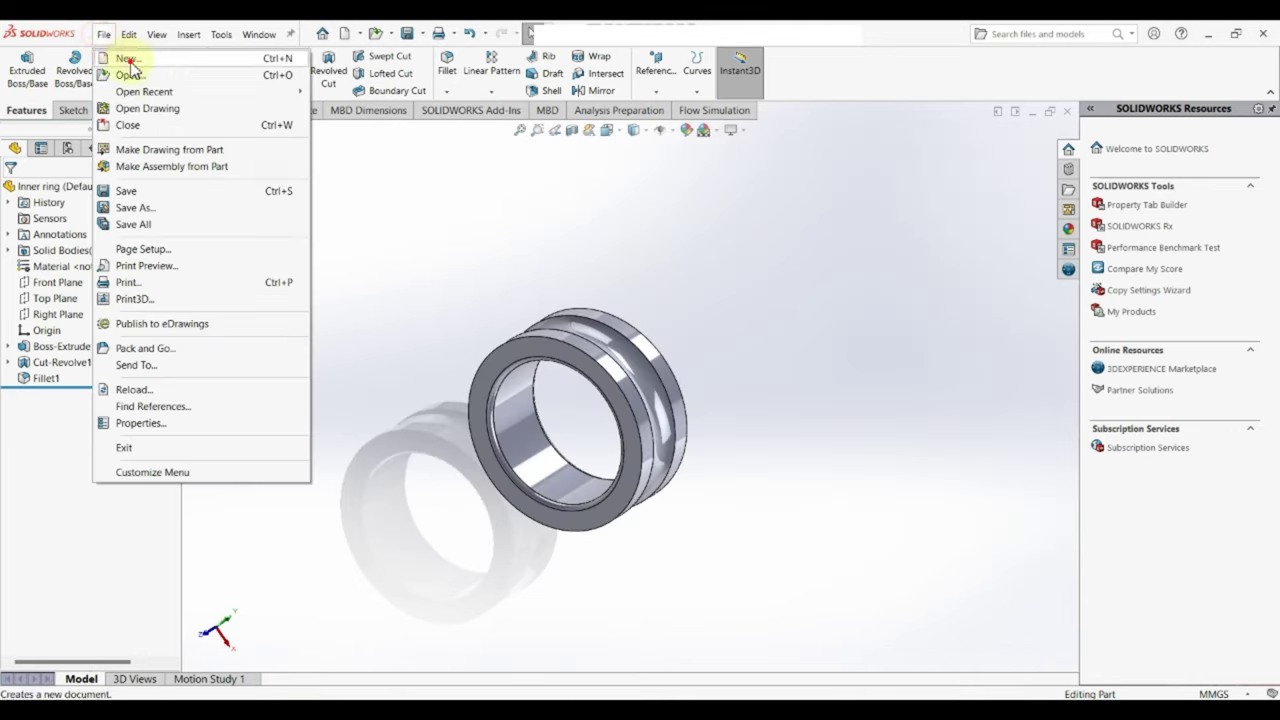
pyautogui.click(123, 51)
pyautogui.click(540, 540)
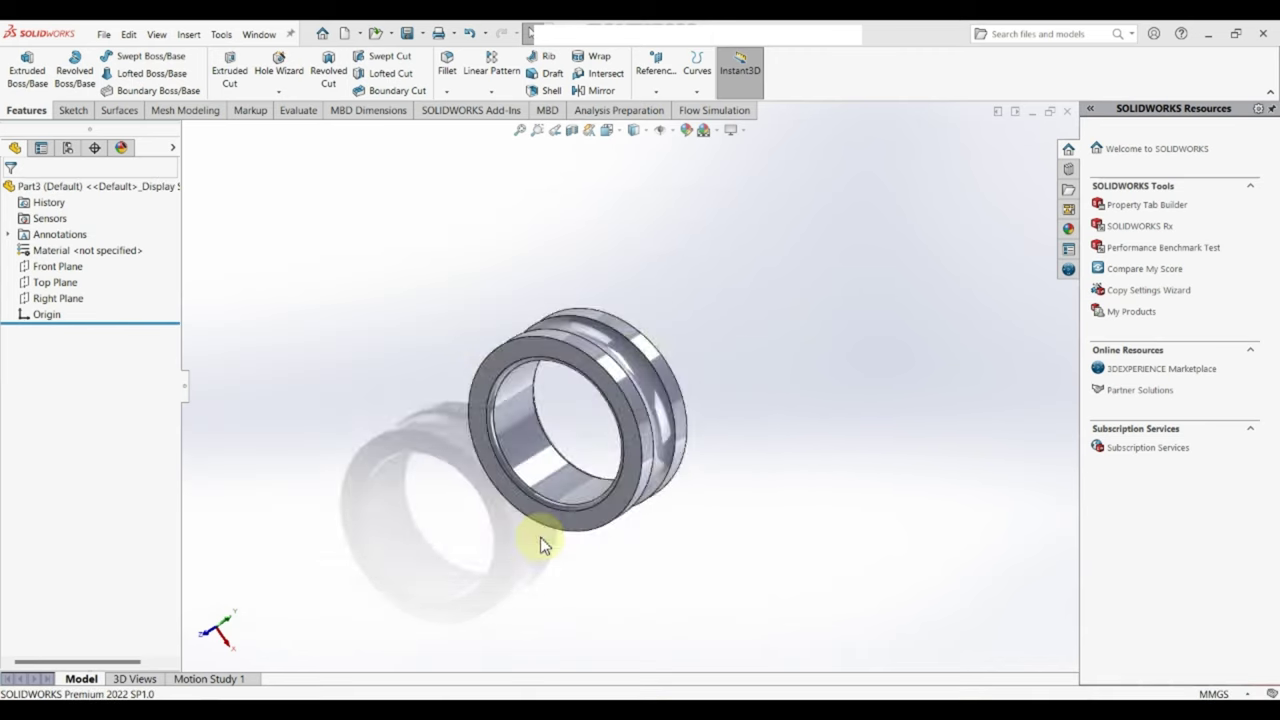
# On the Front Plane, sketch a horizontal line through the origin and a circle centred there.
pyautogui.click(70, 268)
pyautogui.click(85, 248)
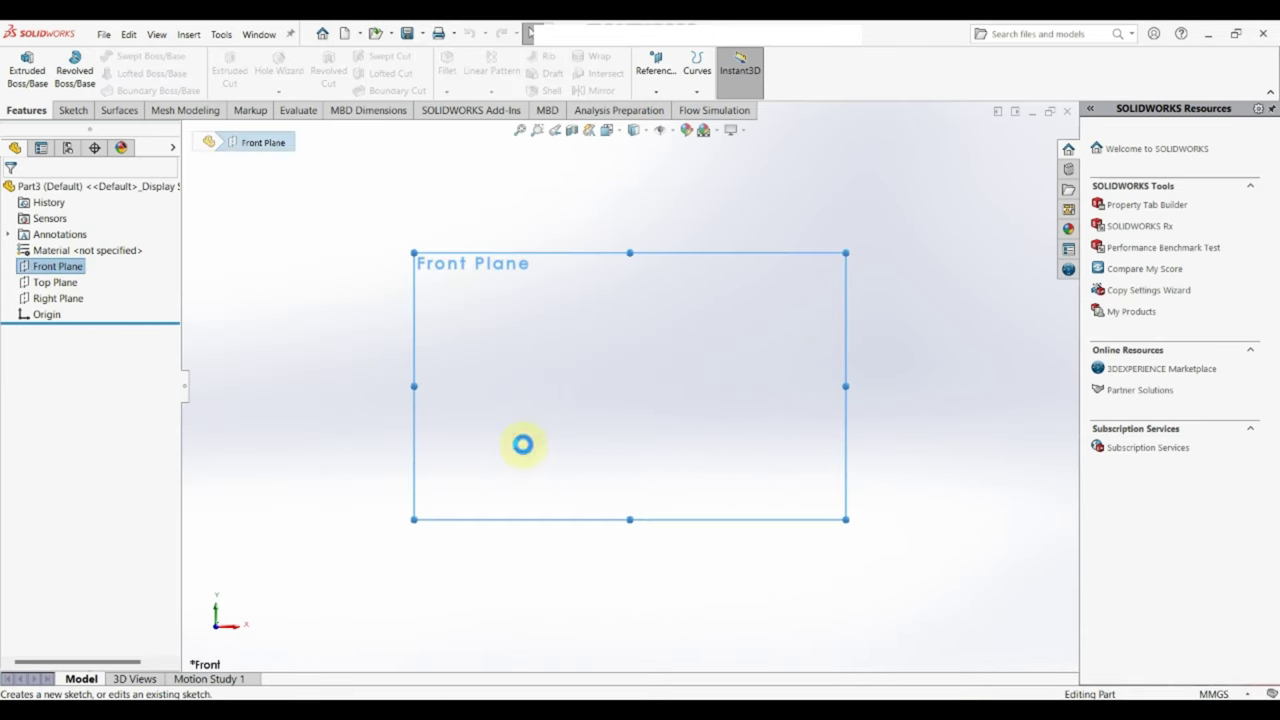
pyautogui.press('l')
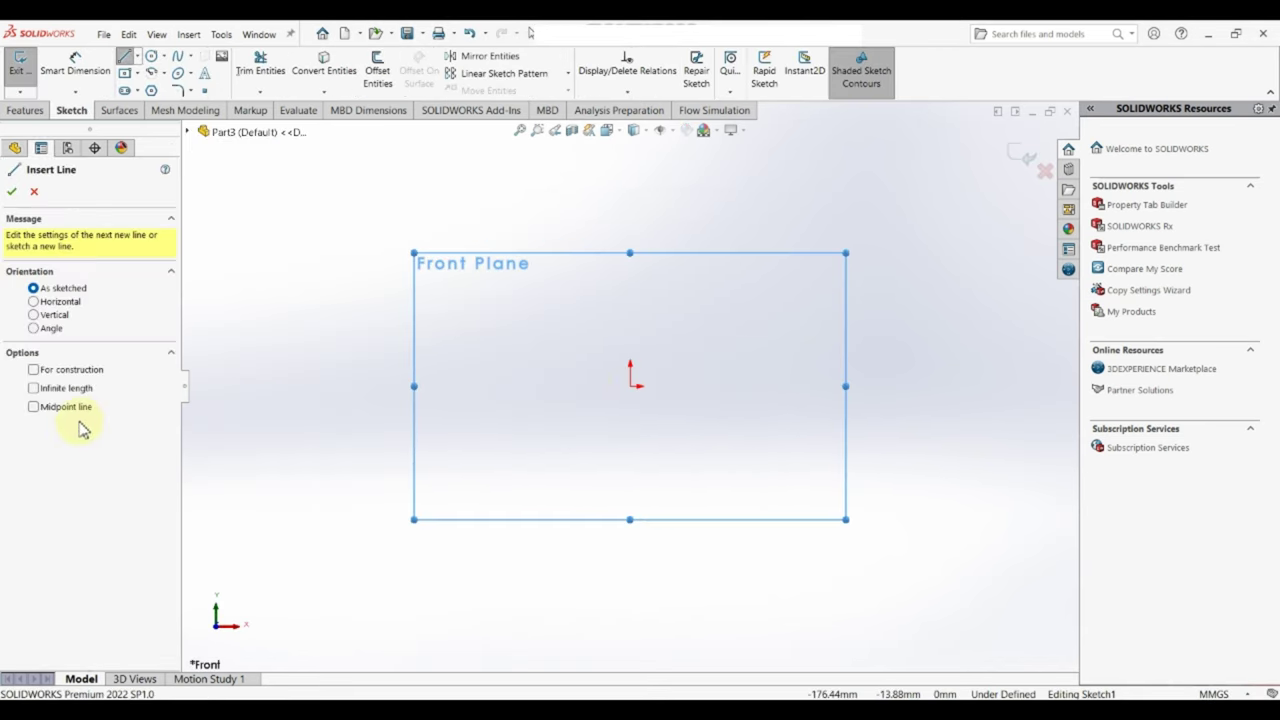
pyautogui.click(630, 386)
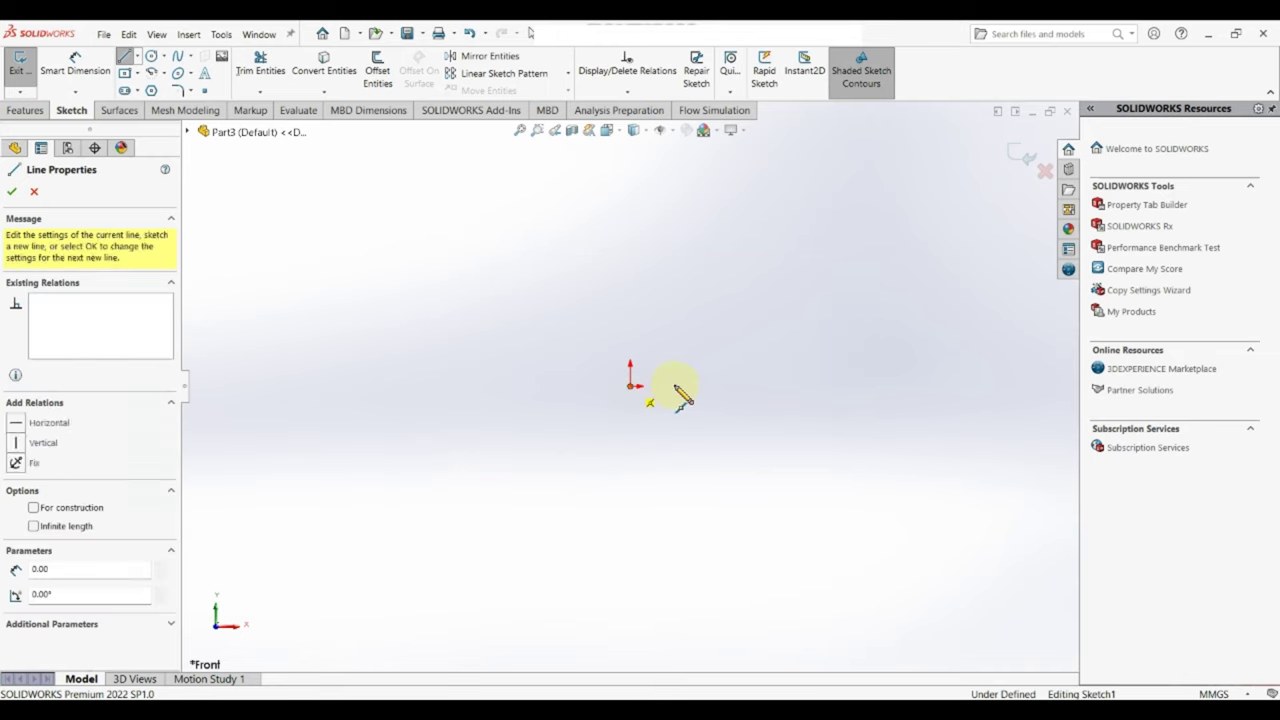
pyautogui.click(684, 386)
pyautogui.rightClick(684, 388)
pyautogui.click(724, 397)
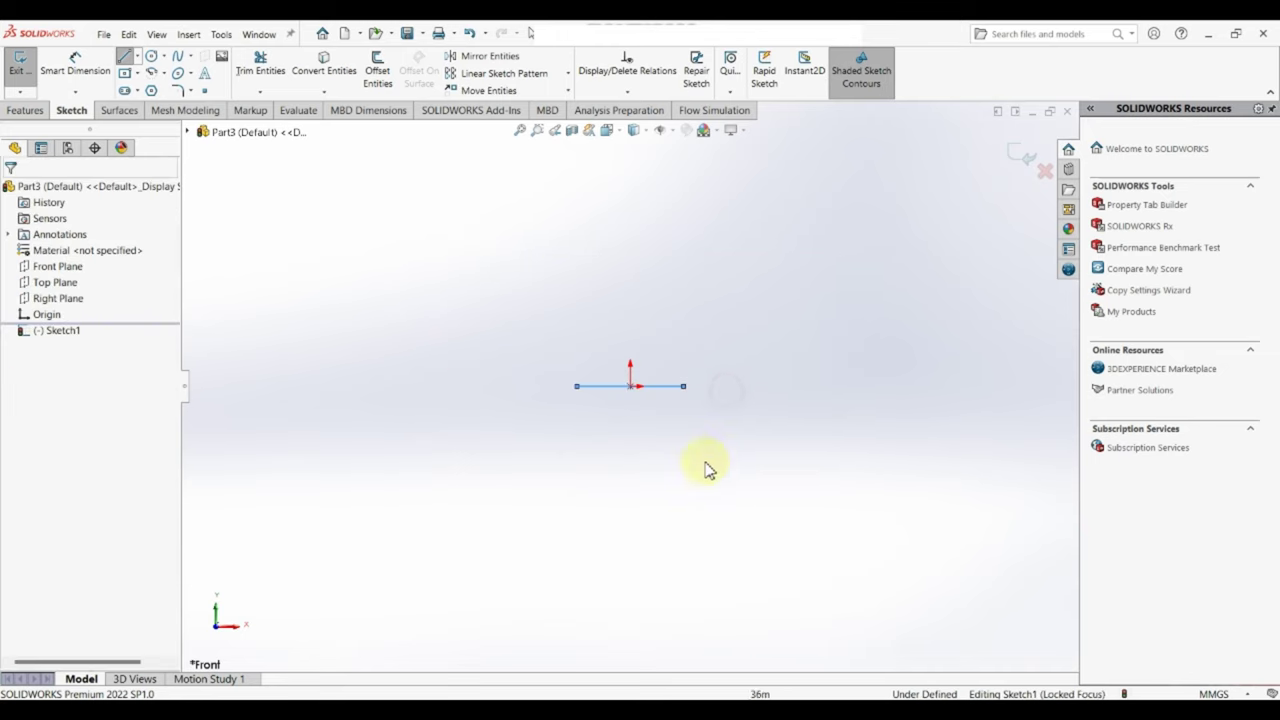
pyautogui.press('c')
pyautogui.moveTo(630, 386); pyautogui.dragTo(700, 401)
pyautogui.click(690, 402)
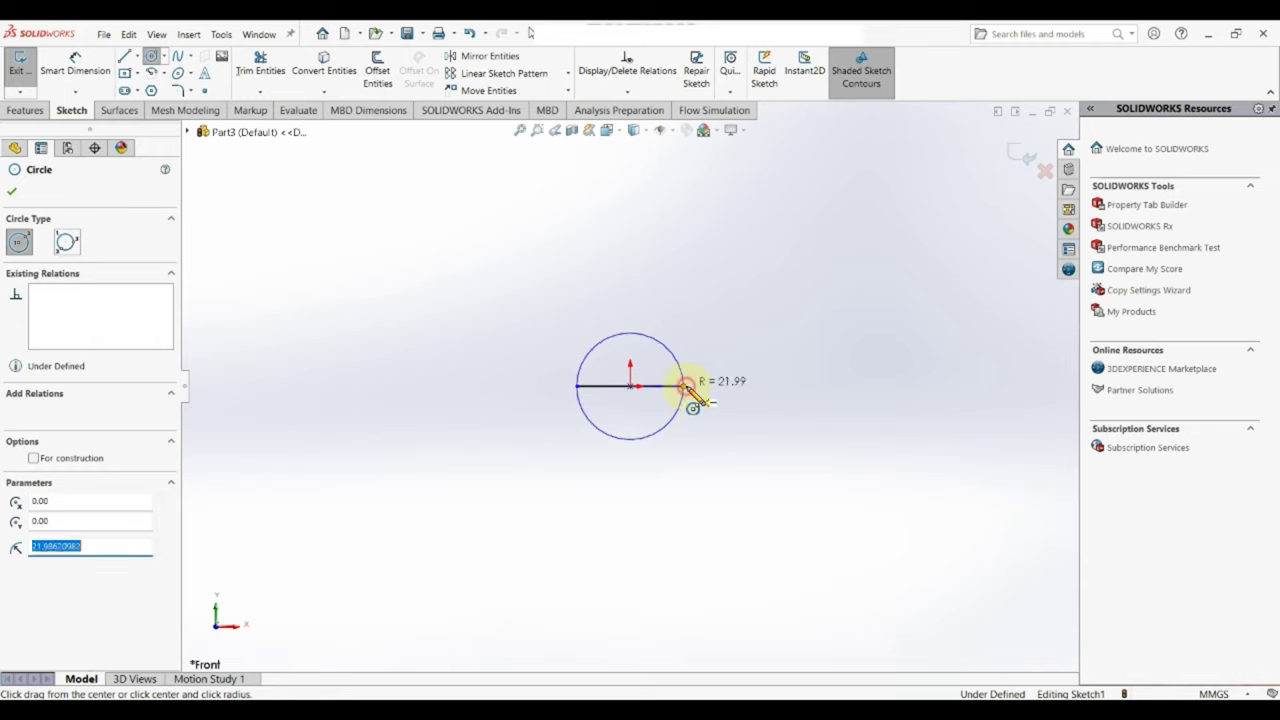
pyautogui.rightClick(692, 398)
pyautogui.click(756, 396)
# Dimension the circle to Ø9.53, trim its upper half, and start a Revolved Boss/Base.
pyautogui.press('d')
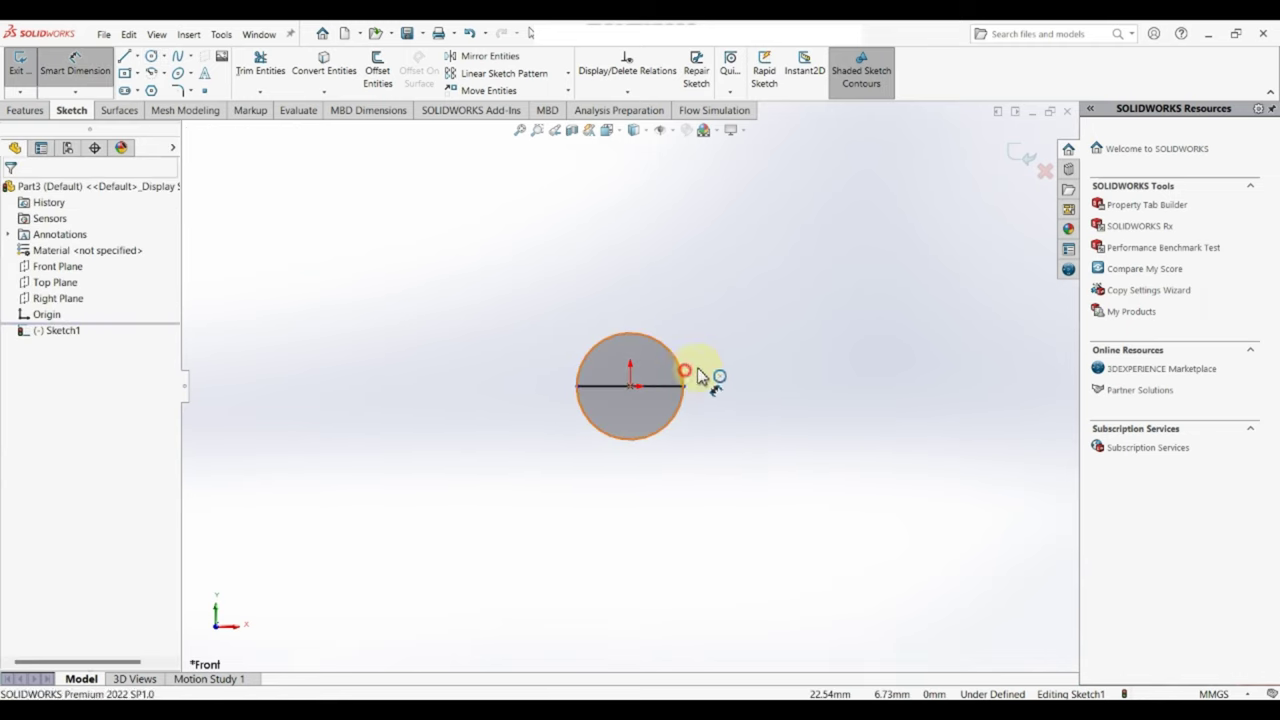
pyautogui.click(698, 373)
pyautogui.click(737, 370)
pyautogui.press('Return')
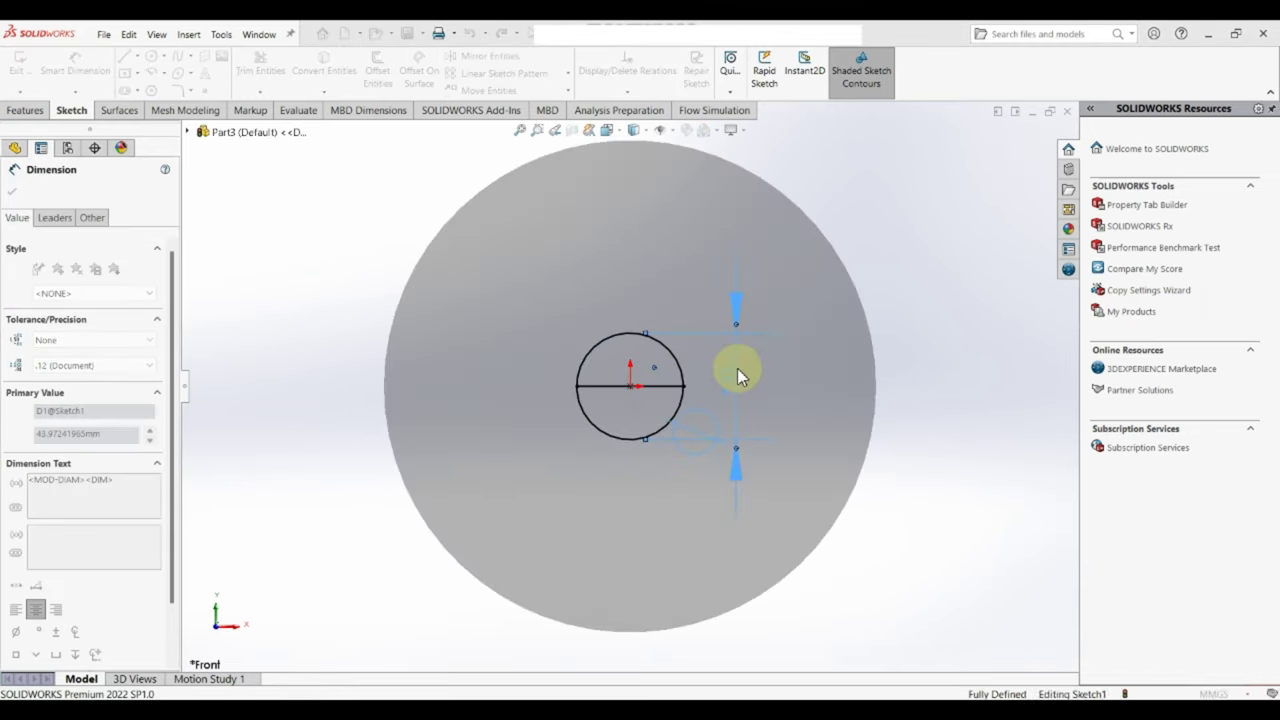
pyautogui.moveTo(837, 477); pyautogui.dragTo(822, 512, button='right')
pyautogui.moveTo(651, 357); pyautogui.dragTo(623, 305)
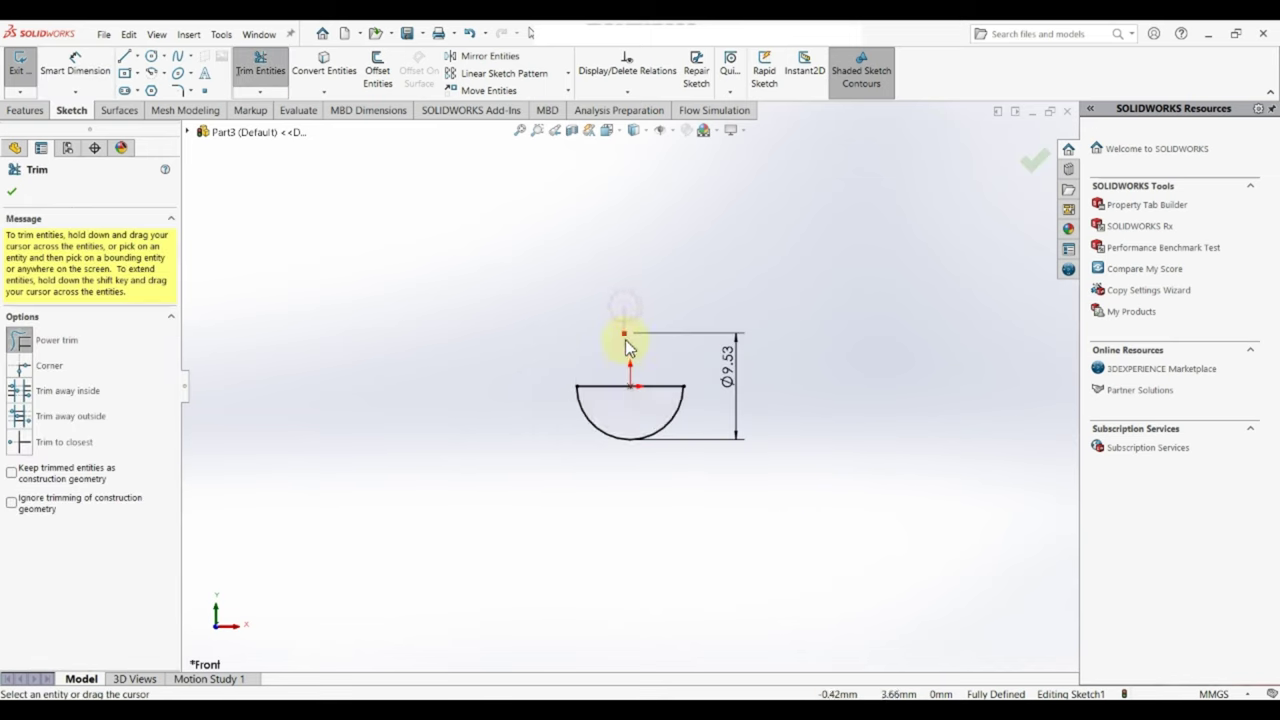
pyautogui.click(13, 193)
pyautogui.click(24, 110)
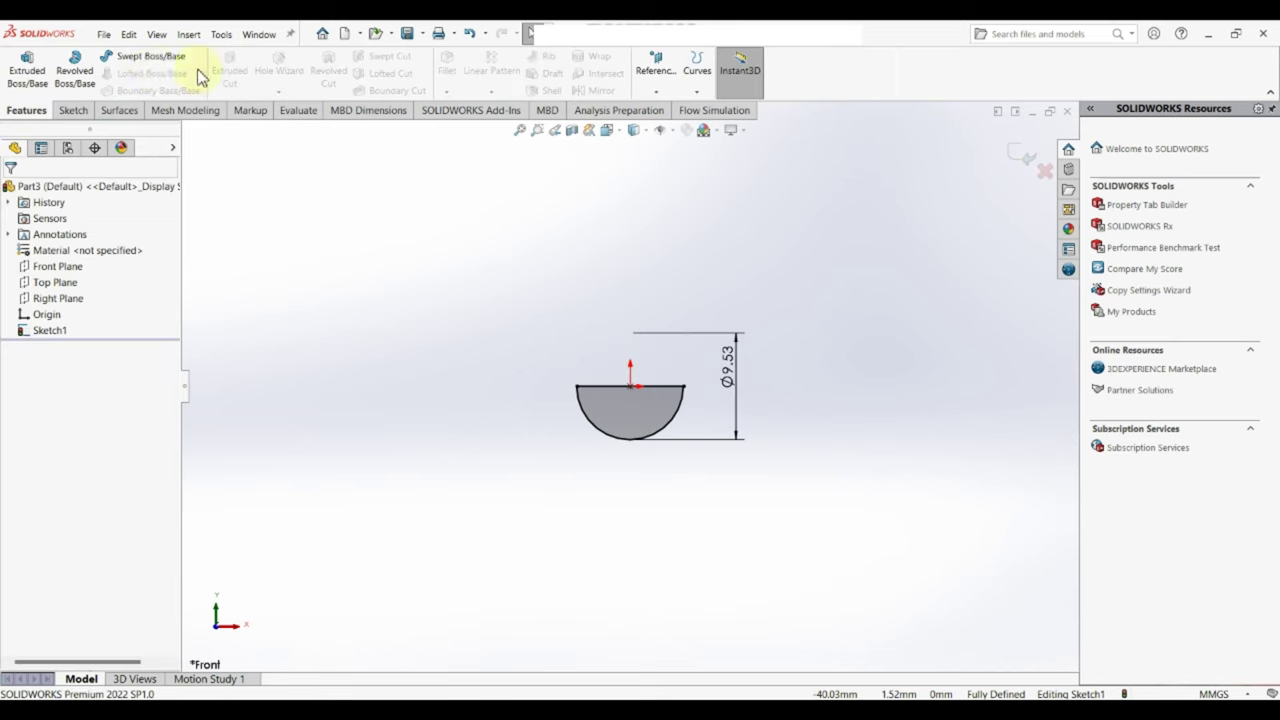
pyautogui.click(80, 75)
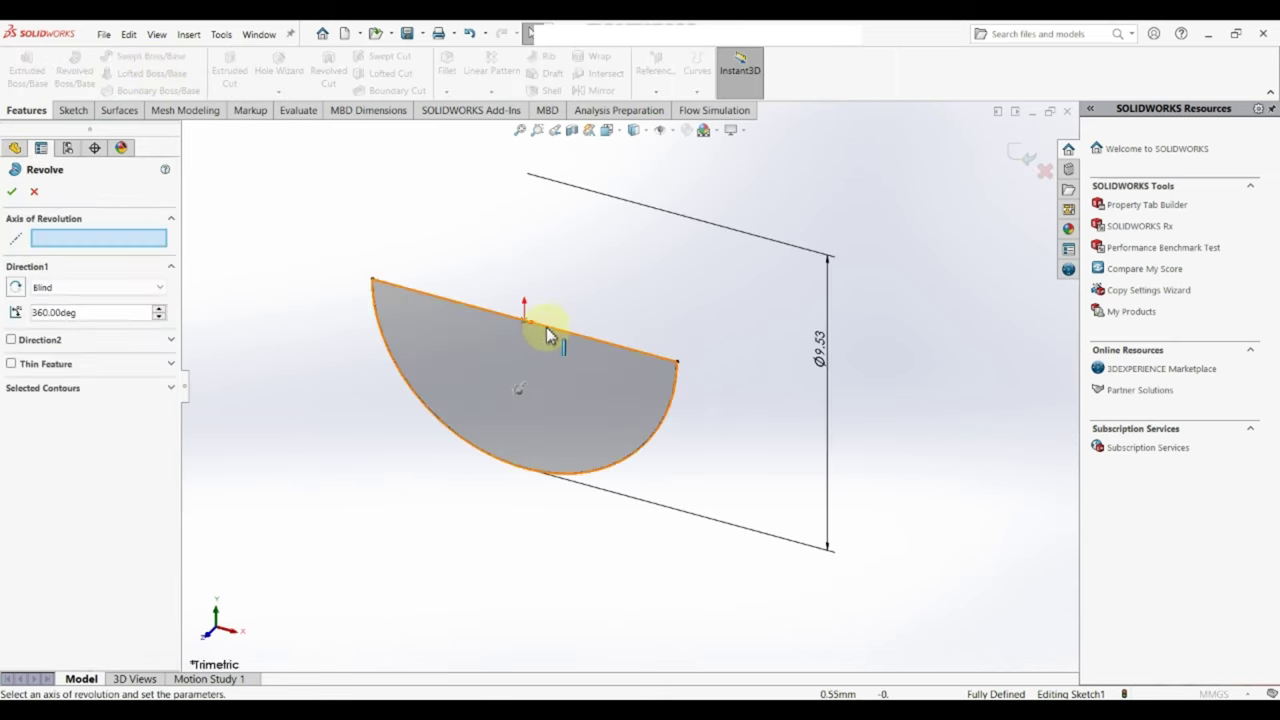
# Finish the revolve into a solid Ø9.53 ball and save the part as 'Ball'.
pyautogui.click(11, 191)
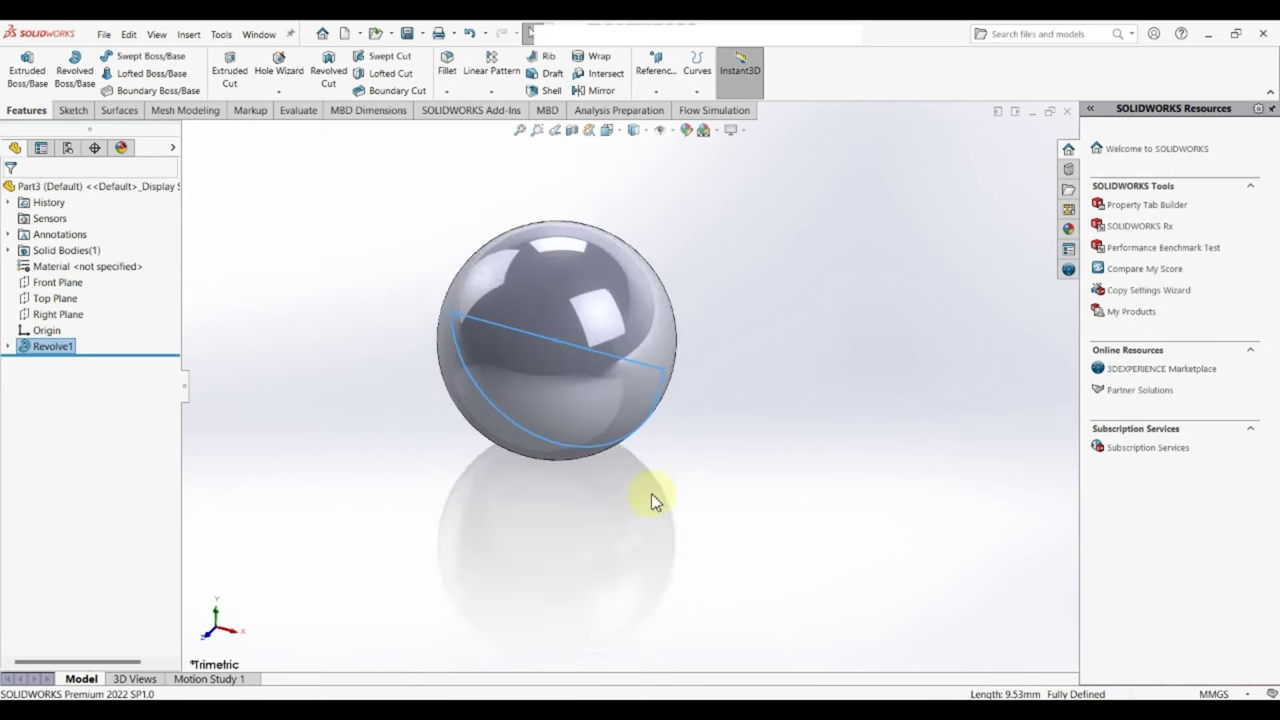
pyautogui.hotkey('ctrl', 's')
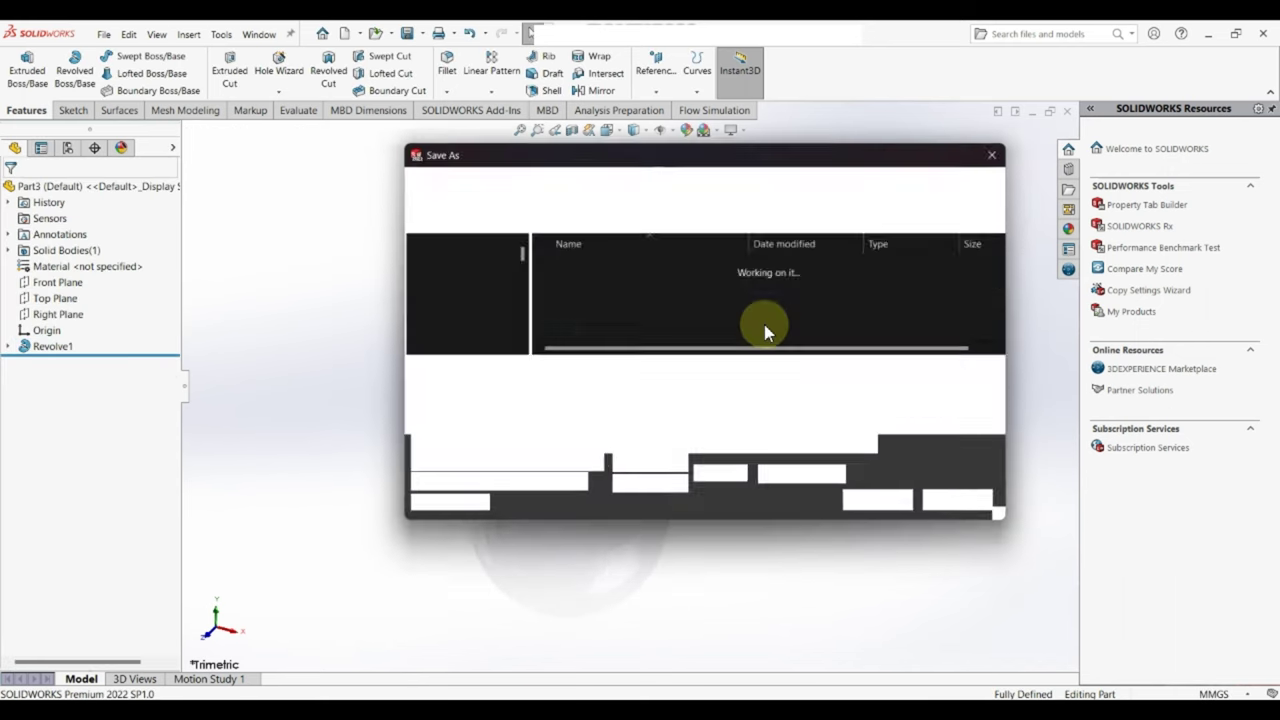
pyautogui.write('Ball')
pyautogui.press('Return')
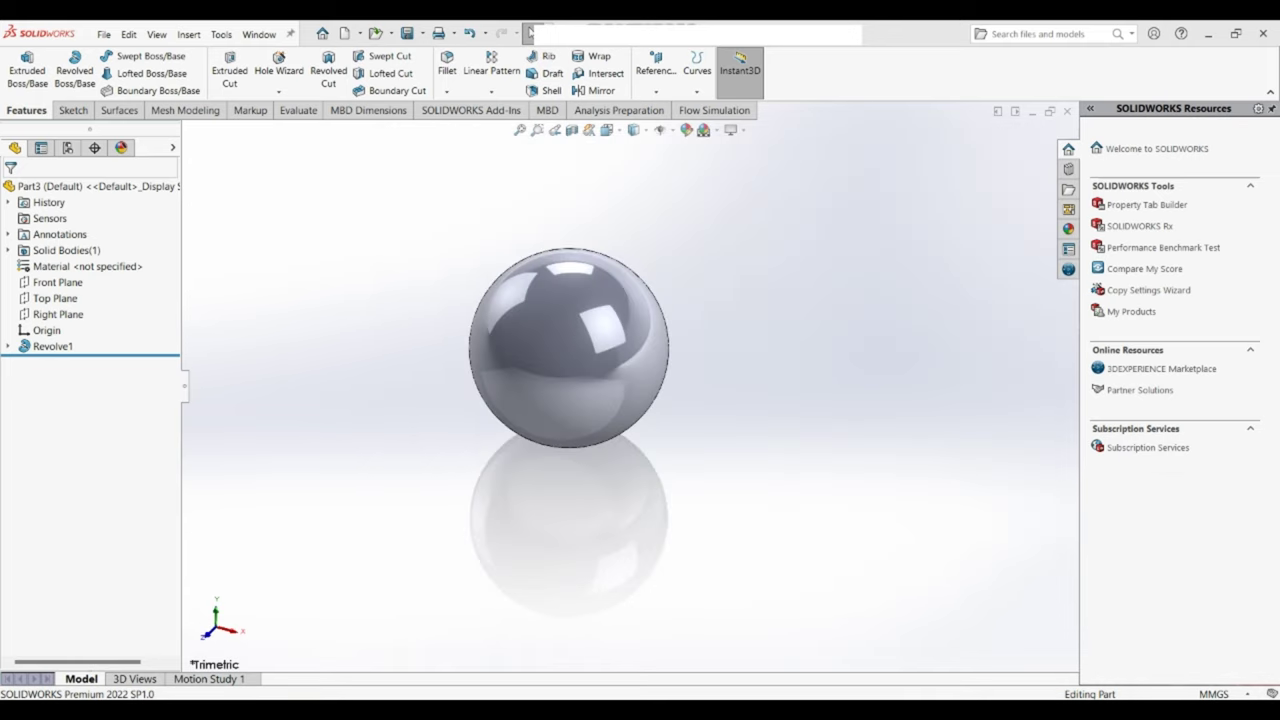
# In a new part, sketch two concentric circles at the origin on the Front Plane.
pyautogui.click(103, 36)
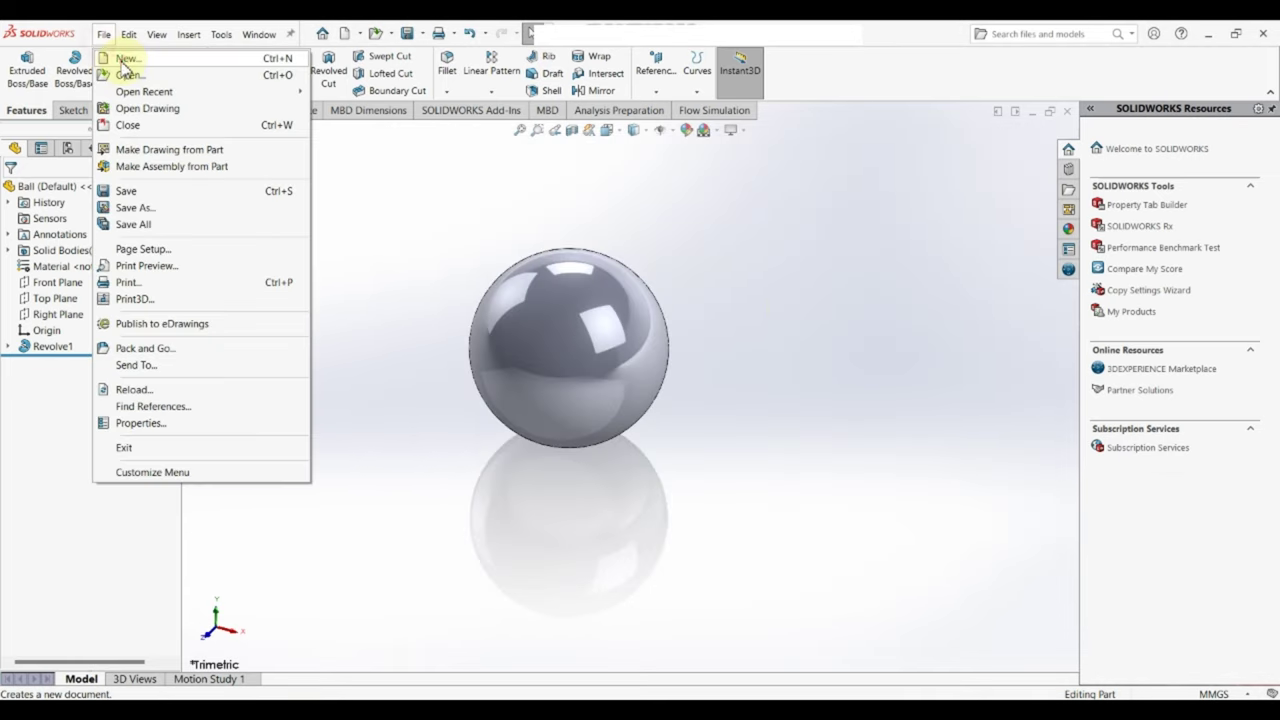
pyautogui.click(122, 52)
pyautogui.click(531, 540)
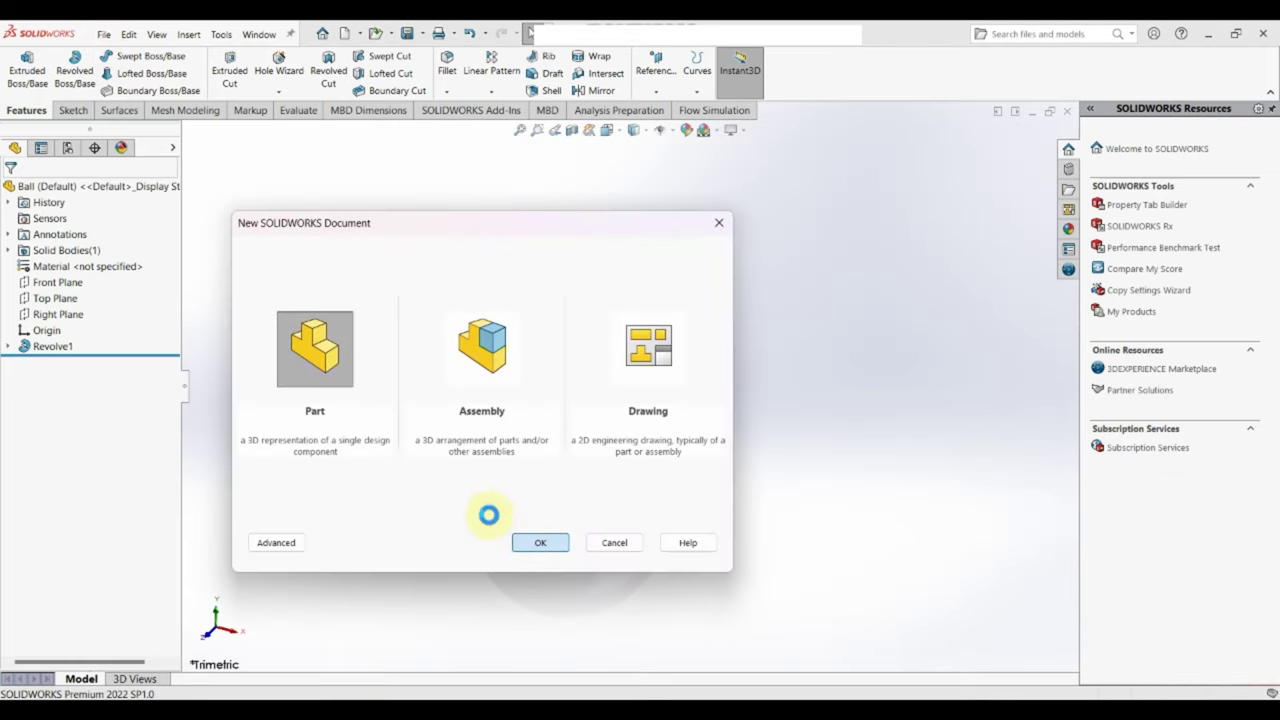
pyautogui.click(57, 266)
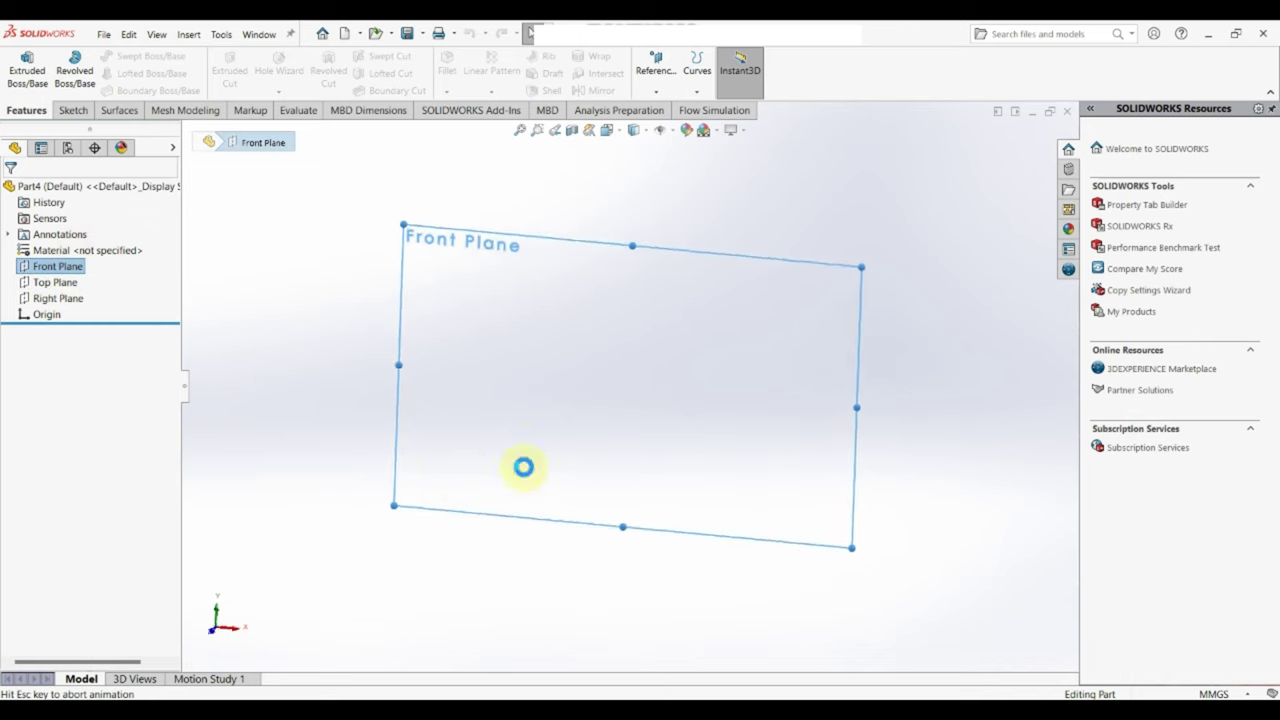
pyautogui.press('c')
pyautogui.click(630, 385)
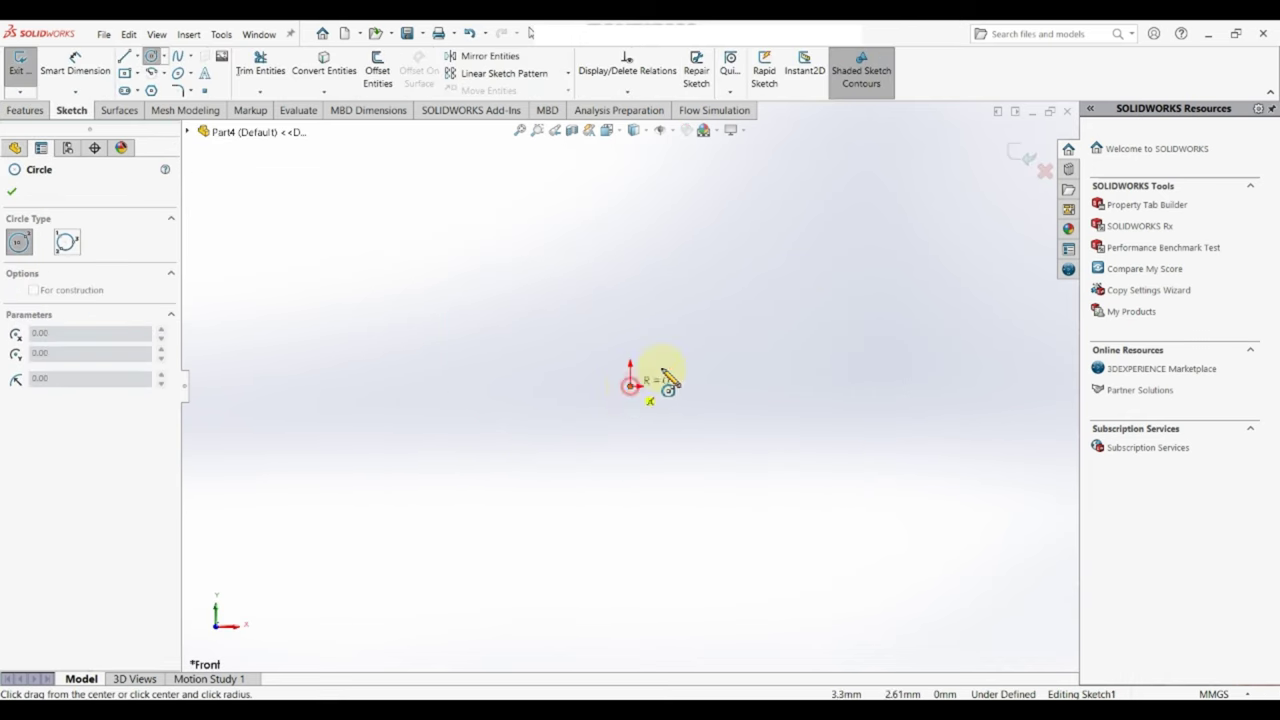
pyautogui.click(752, 336)
pyautogui.click(631, 386)
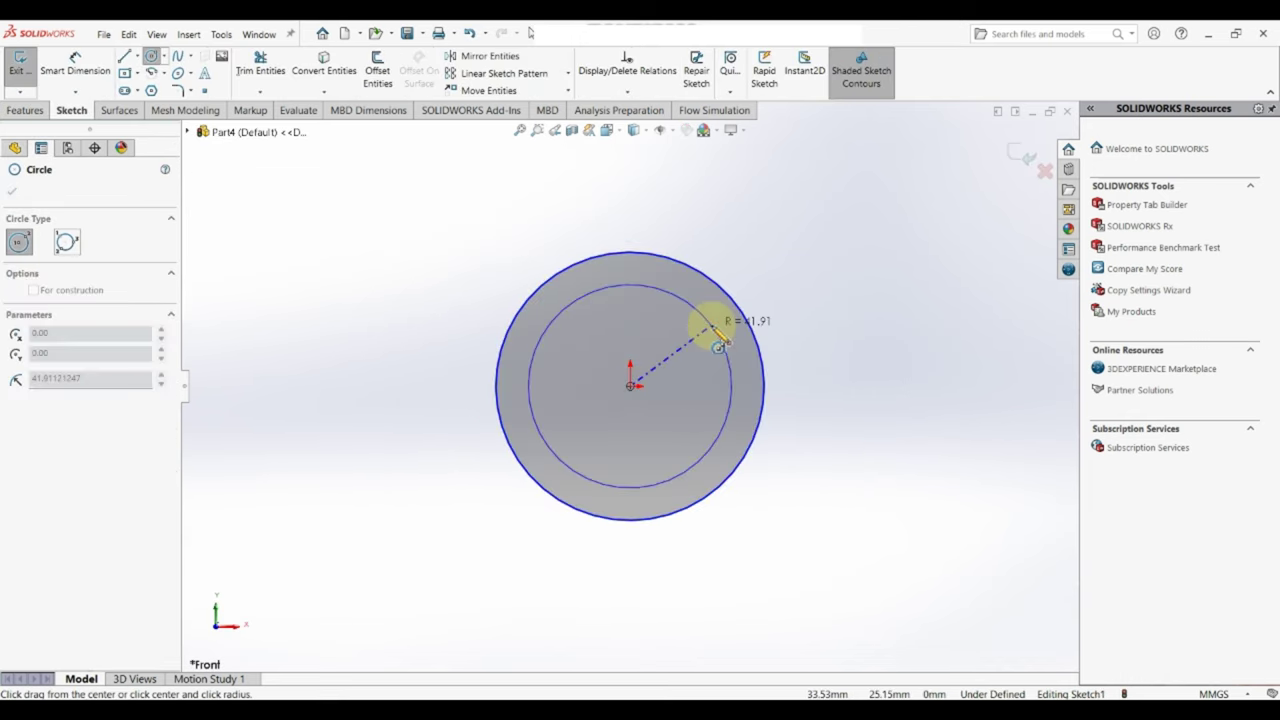
pyautogui.click(709, 320)
pyautogui.rightClick(712, 318)
pyautogui.click(750, 334)
# Dimension the circles to a Ø50 outer and Ø42 inner diameter.
pyautogui.moveTo(849, 449); pyautogui.dragTo(815, 375, button='right')
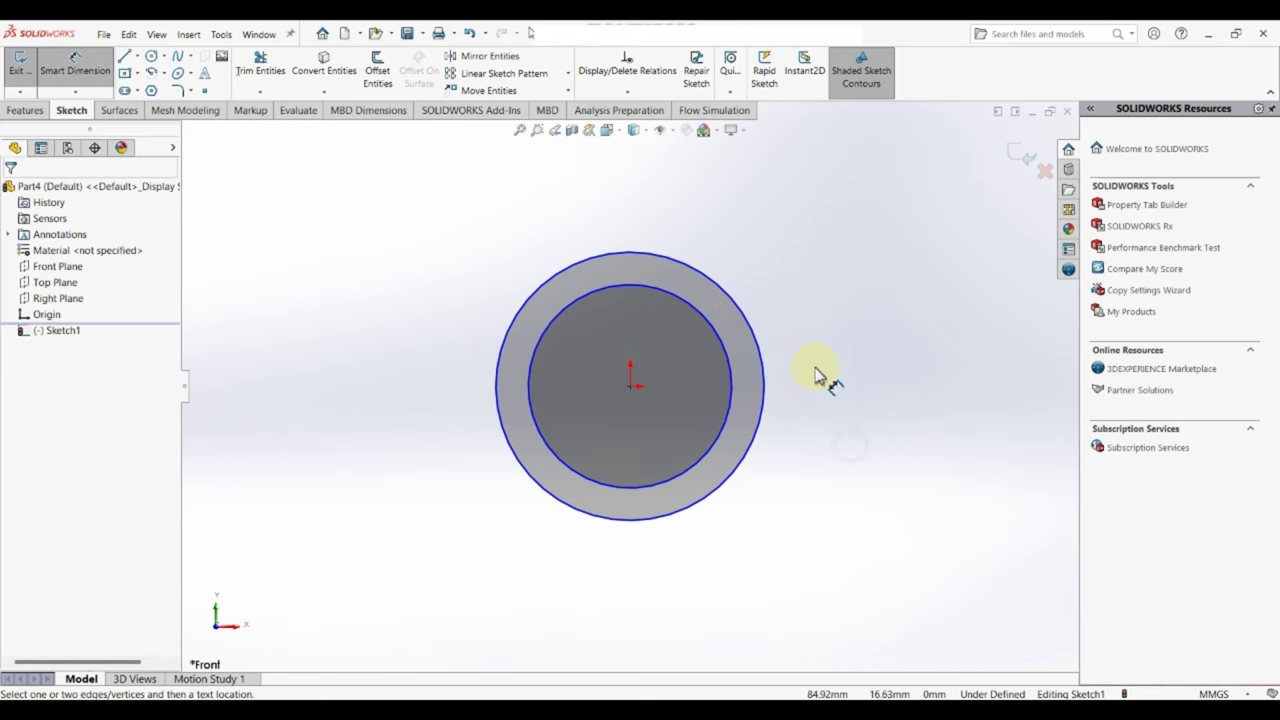
pyautogui.click(765, 414)
pyautogui.click(848, 401)
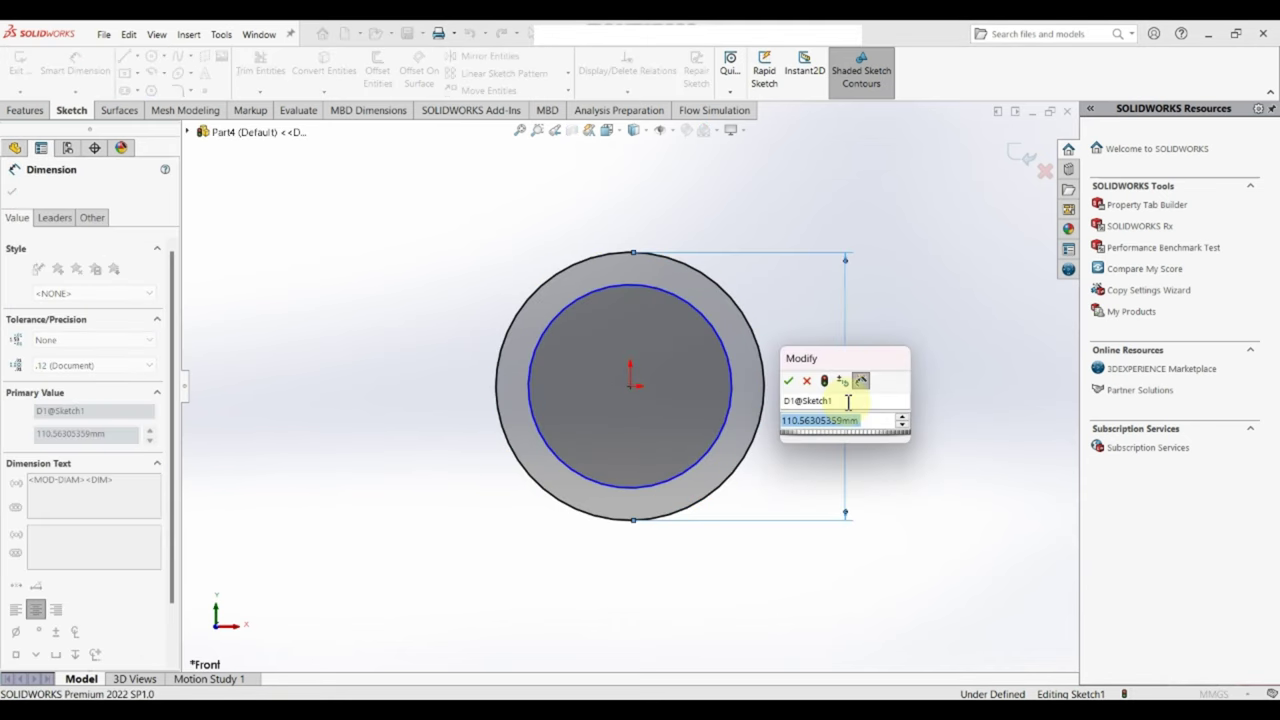
pyautogui.write('50')
pyautogui.press('Return')
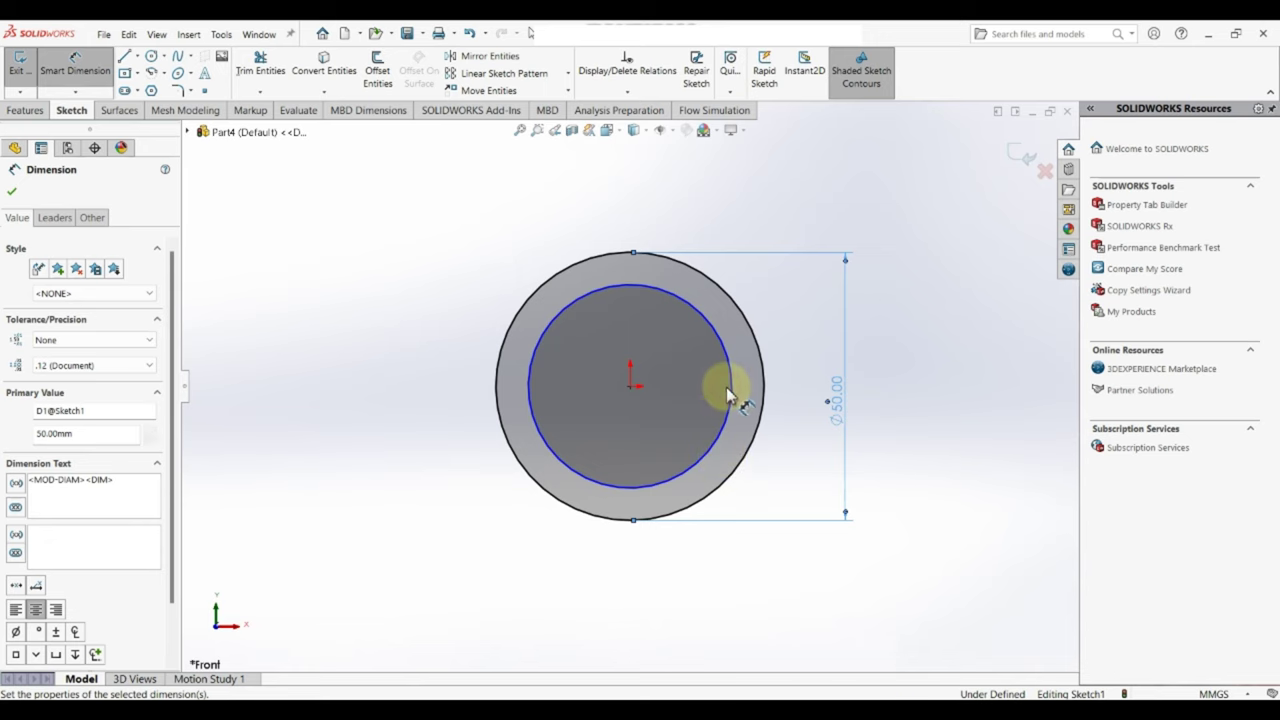
pyautogui.press('Escape')
pyautogui.click(782, 378)
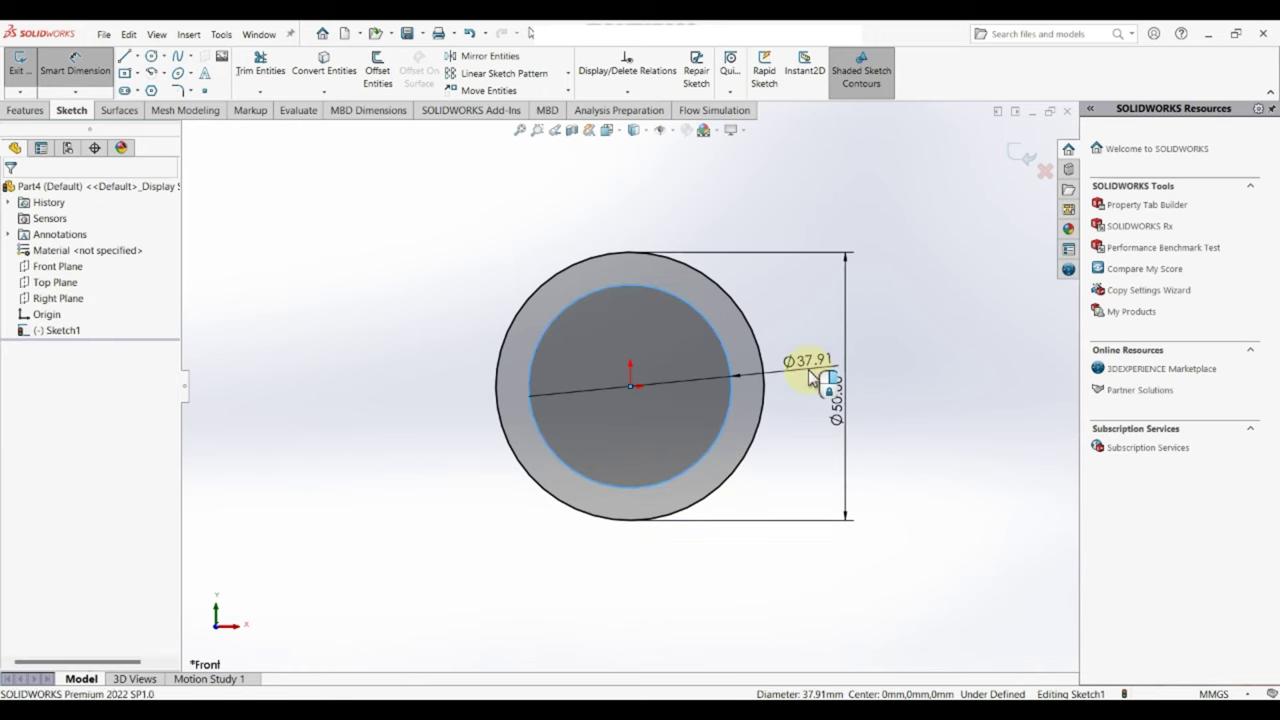
pyautogui.click(810, 380)
pyautogui.press('Return')
pyautogui.write('42')
pyautogui.press('Return')
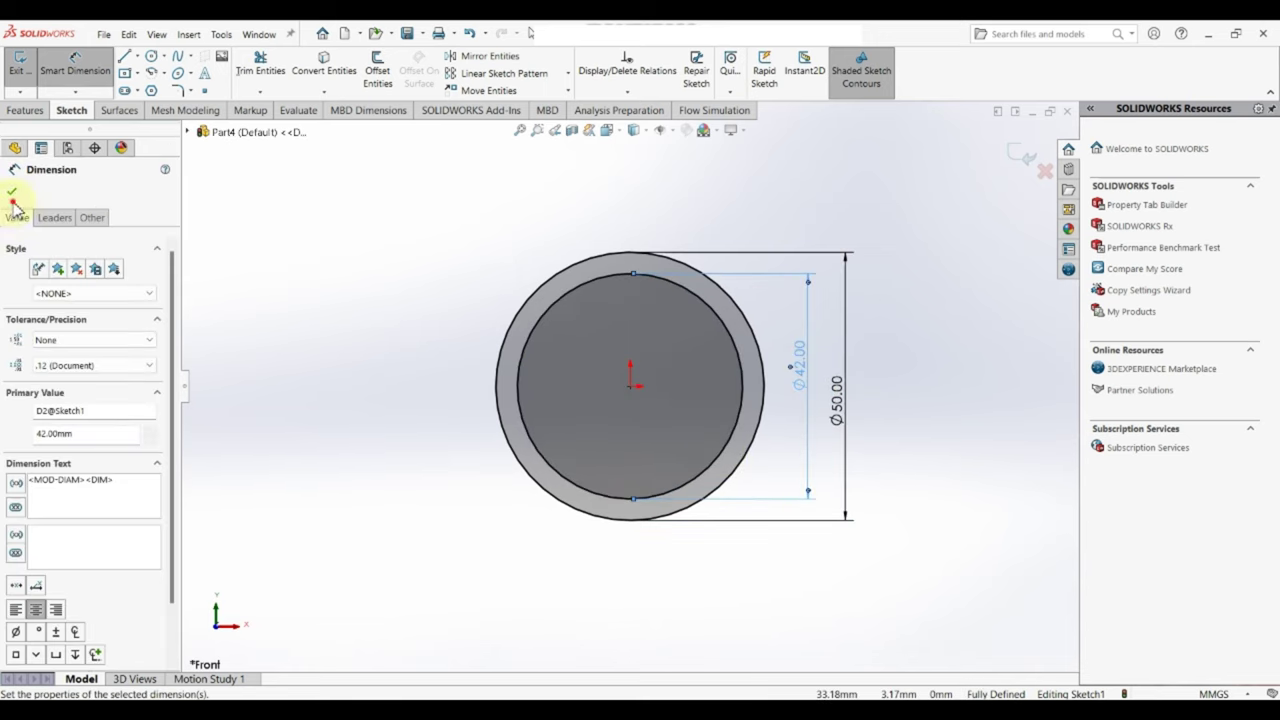
pyautogui.click(13, 199)
# Extrude the ring sketch 16 mm using Mid Plane.
pyautogui.click(27, 111)
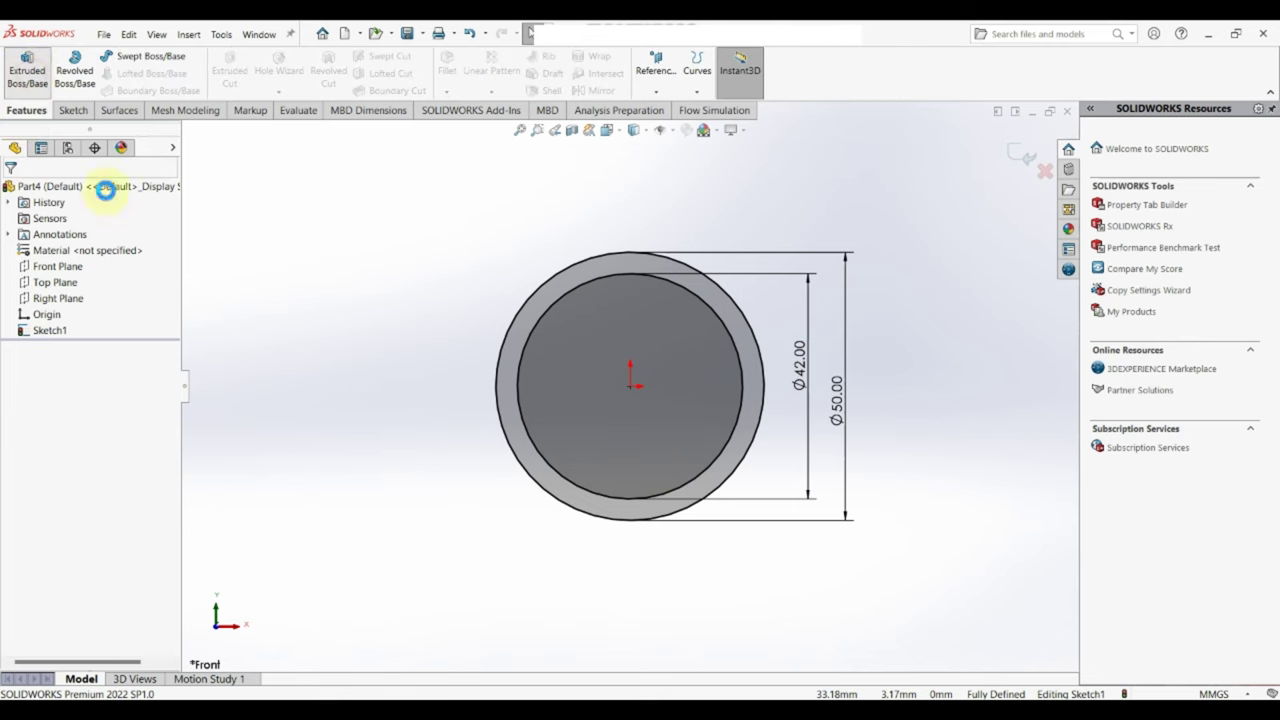
pyautogui.click(98, 282)
pyautogui.click(88, 317)
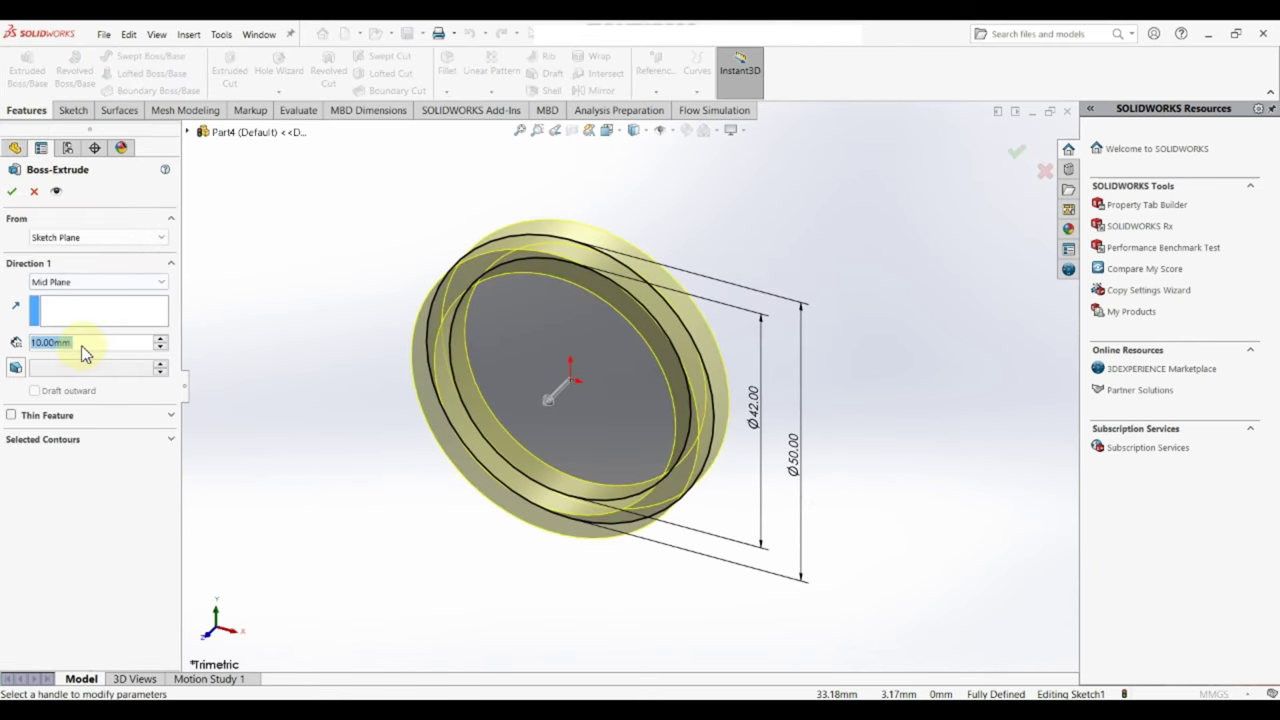
pyautogui.write('16')
pyautogui.press('Return')
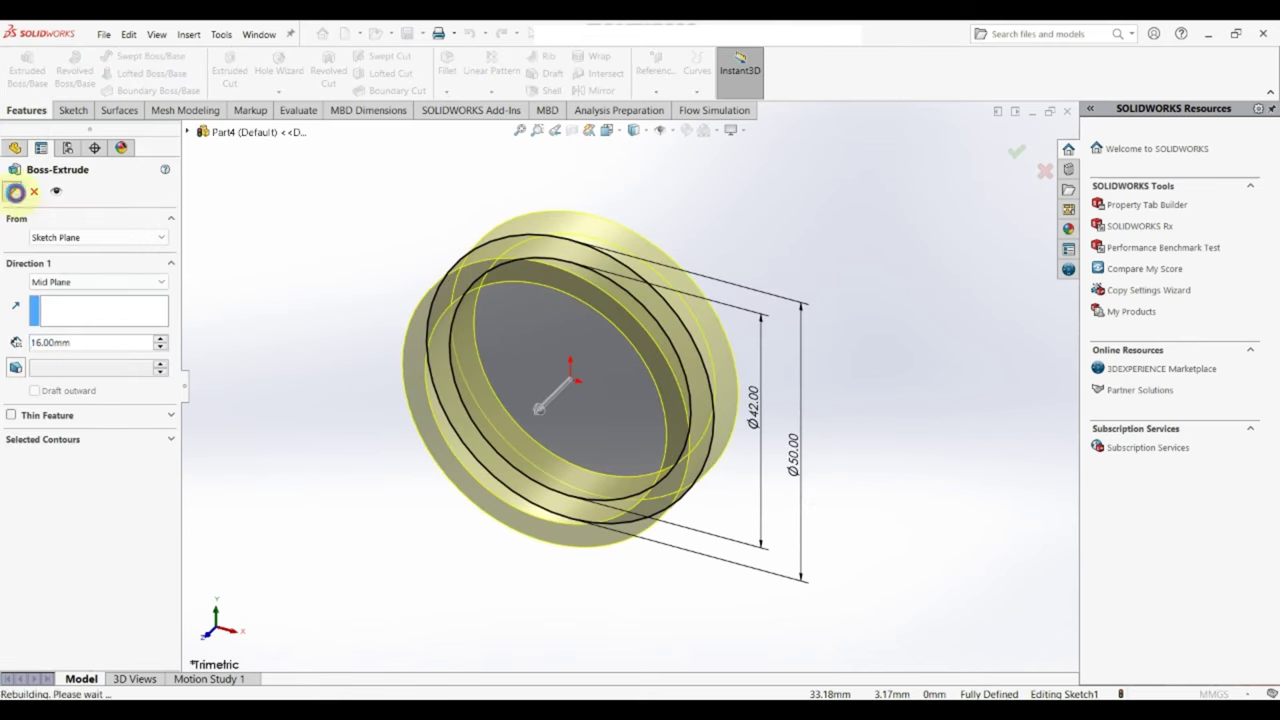
pyautogui.click(11, 191)
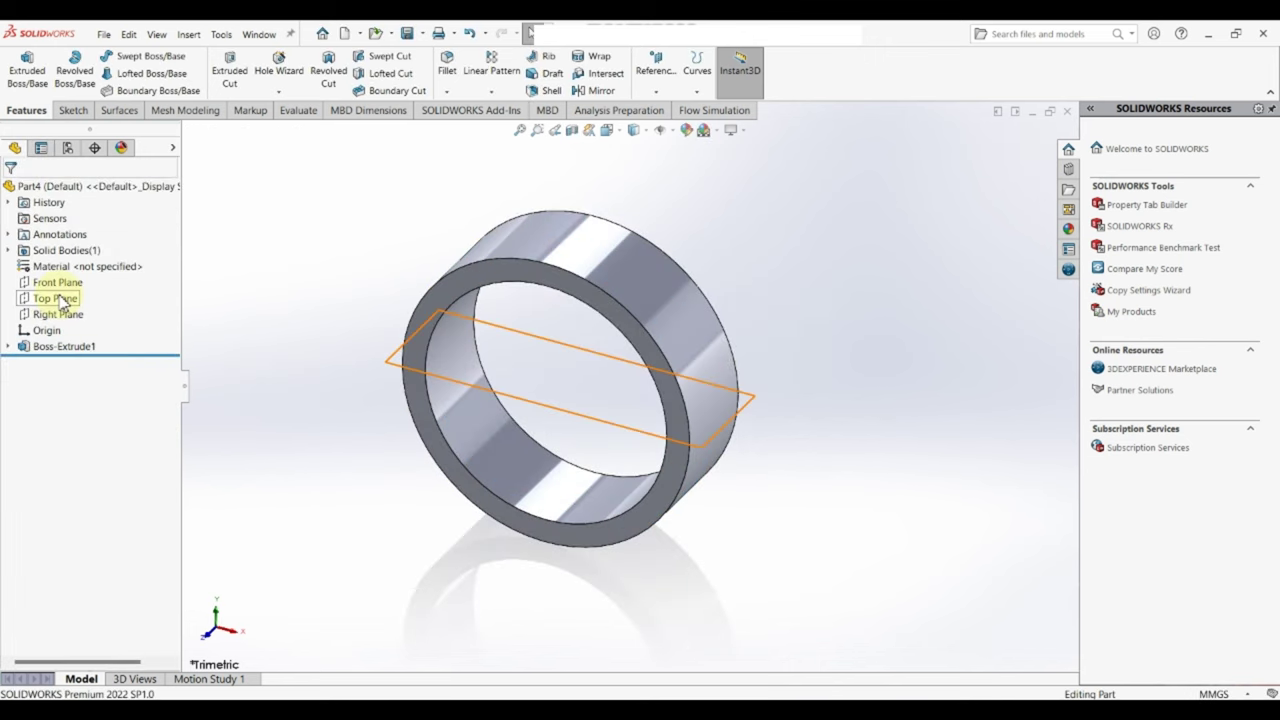
pyautogui.click(55, 298)
# On the Top Plane, sketch a Ø9.53 circle centred on the ring's bottom edge.
pyautogui.click(62, 268)
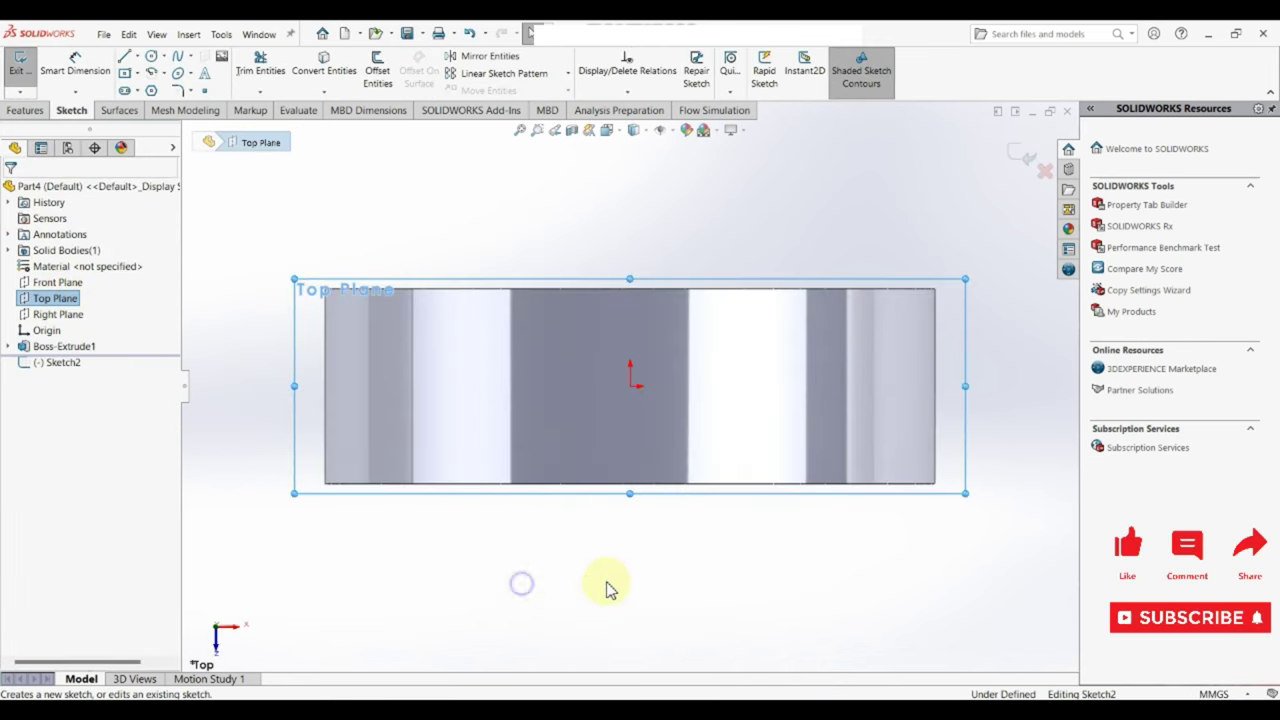
pyautogui.press('c')
pyautogui.click(630, 483)
pyautogui.click(640, 447)
pyautogui.rightClick(640, 447)
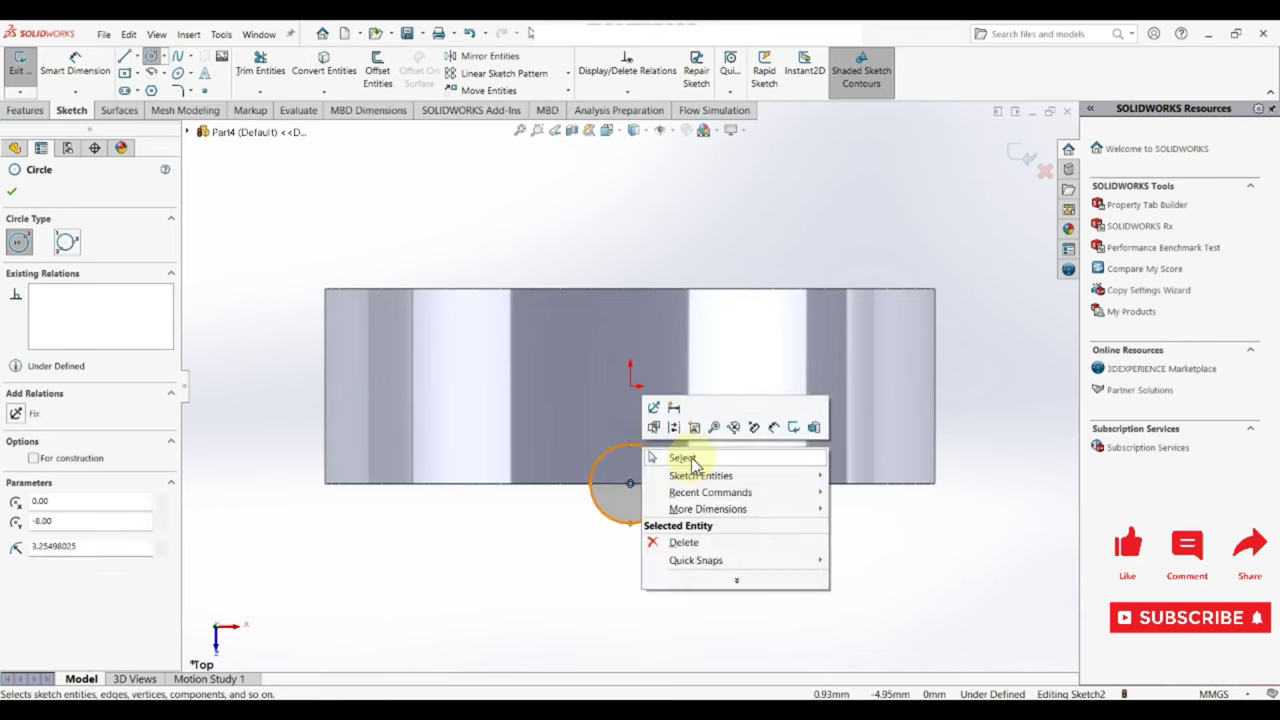
pyautogui.click(683, 451)
pyautogui.press('d')
pyautogui.click(655, 497)
pyautogui.click(720, 542)
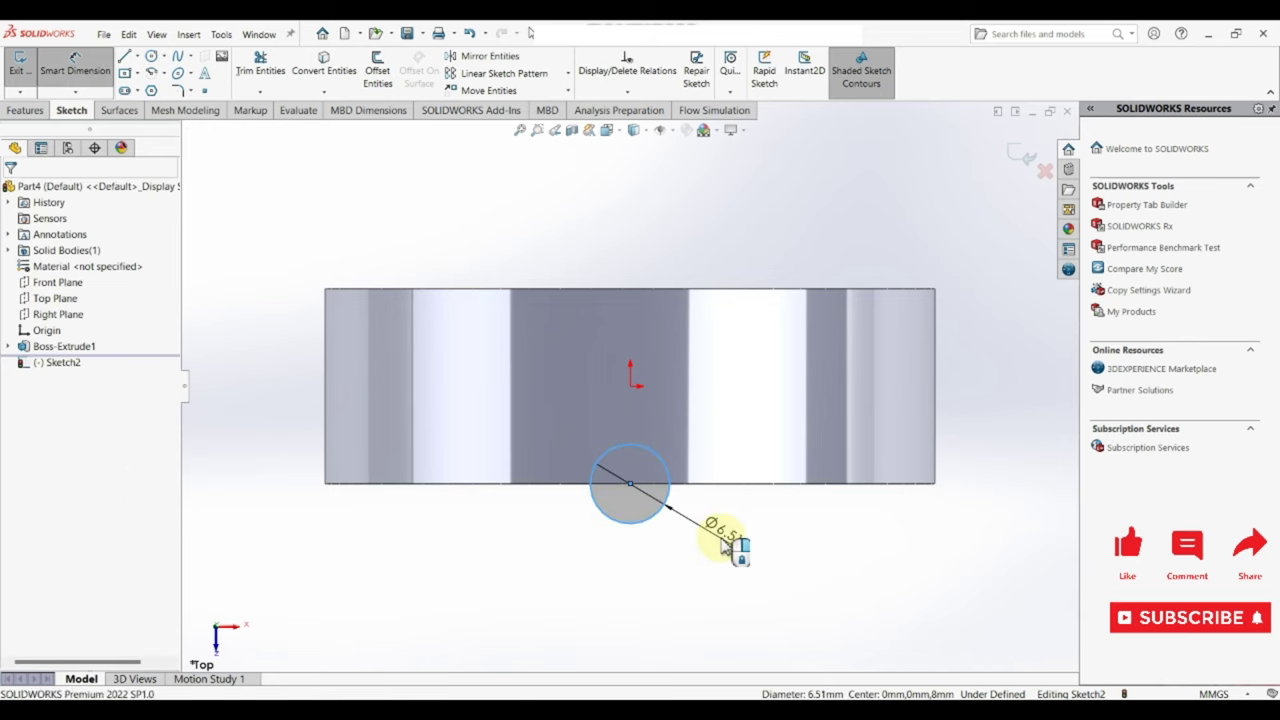
pyautogui.write('9.53')
pyautogui.press('Return')
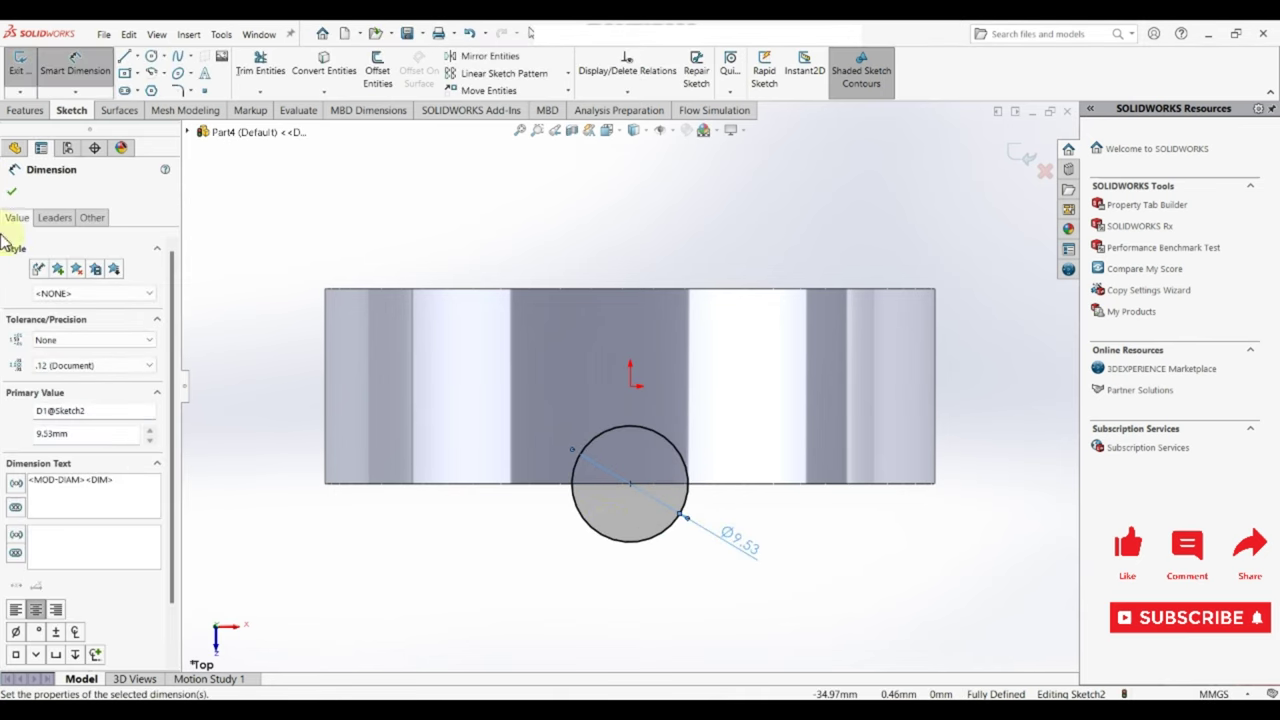
pyautogui.click(12, 191)
# Extruded-cut the circle Through All to notch the ring's edge.
pyautogui.click(26, 110)
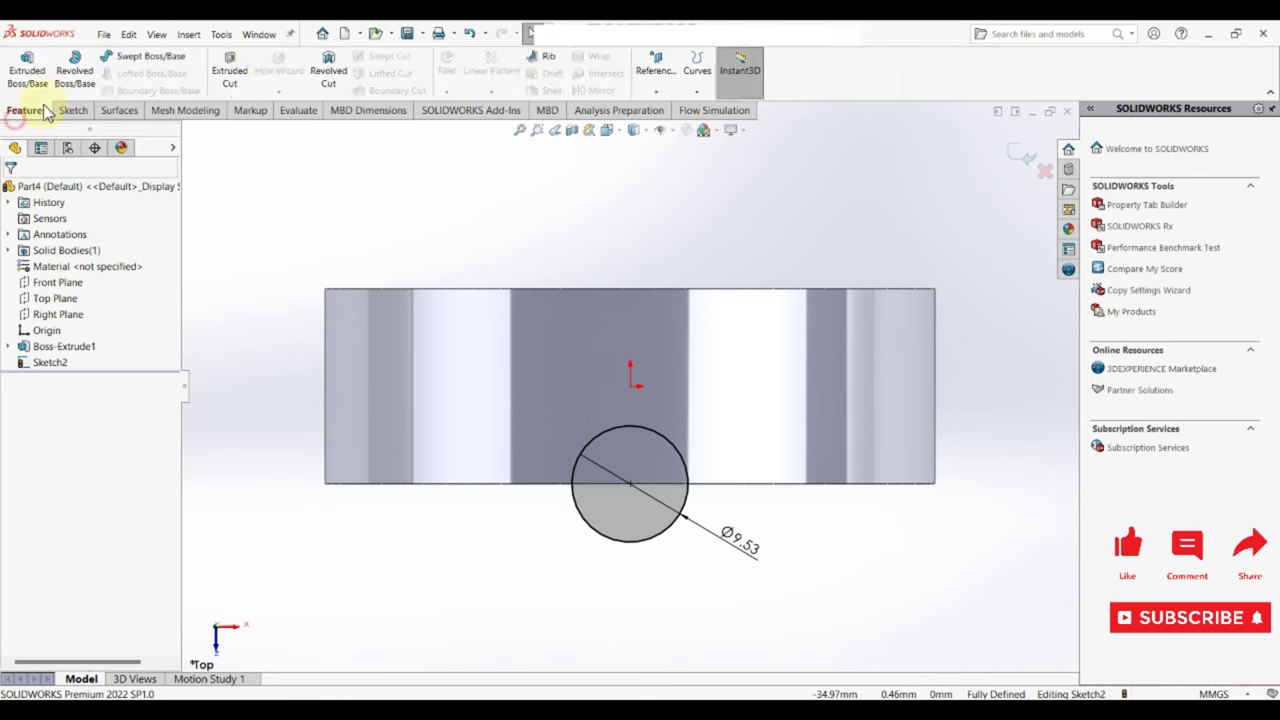
pyautogui.click(94, 284)
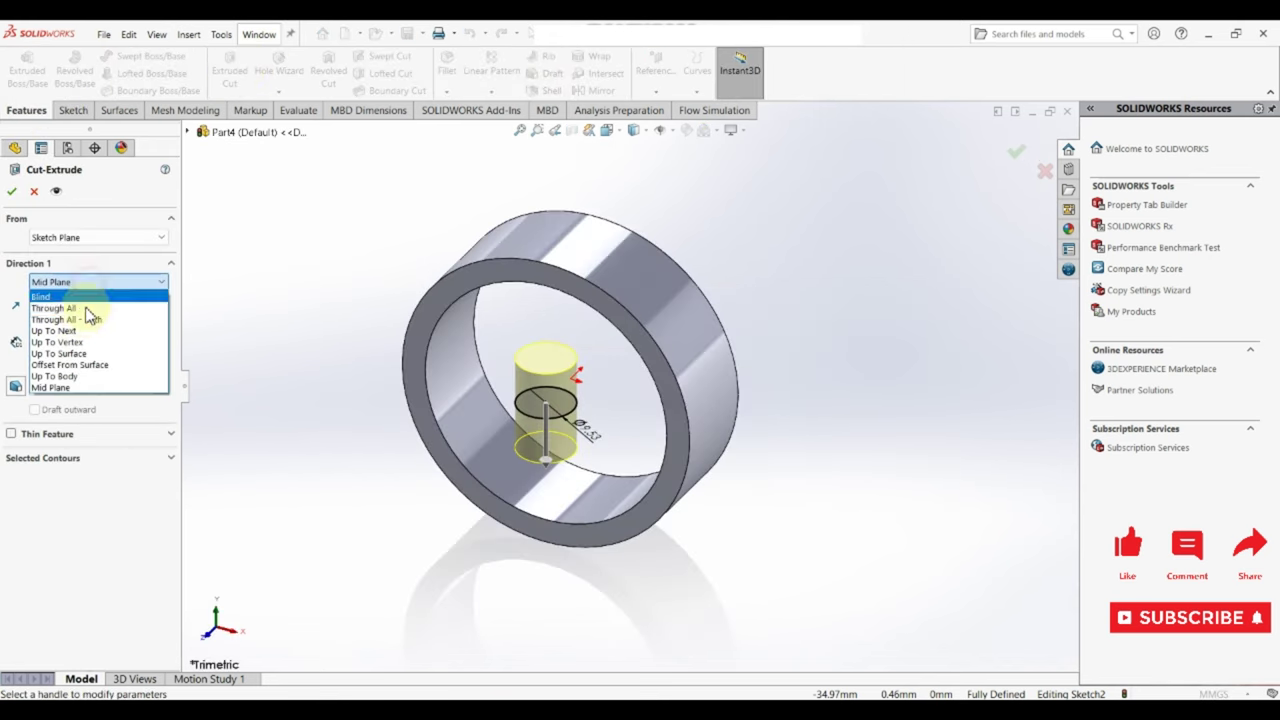
pyautogui.click(86, 308)
pyautogui.click(11, 191)
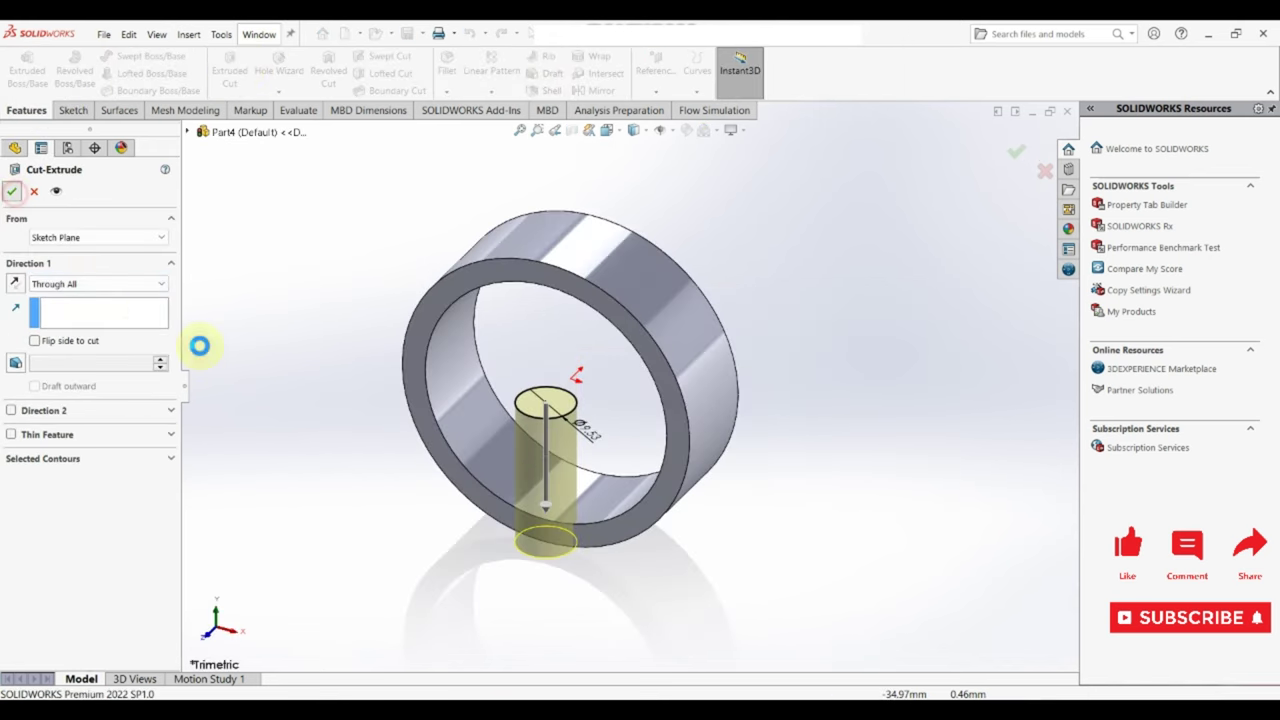
pyautogui.click(261, 422)
pyautogui.click(491, 91)
# Circular-pattern the notch cut into 9 instances around the ring's inner face.
pyautogui.click(500, 123)
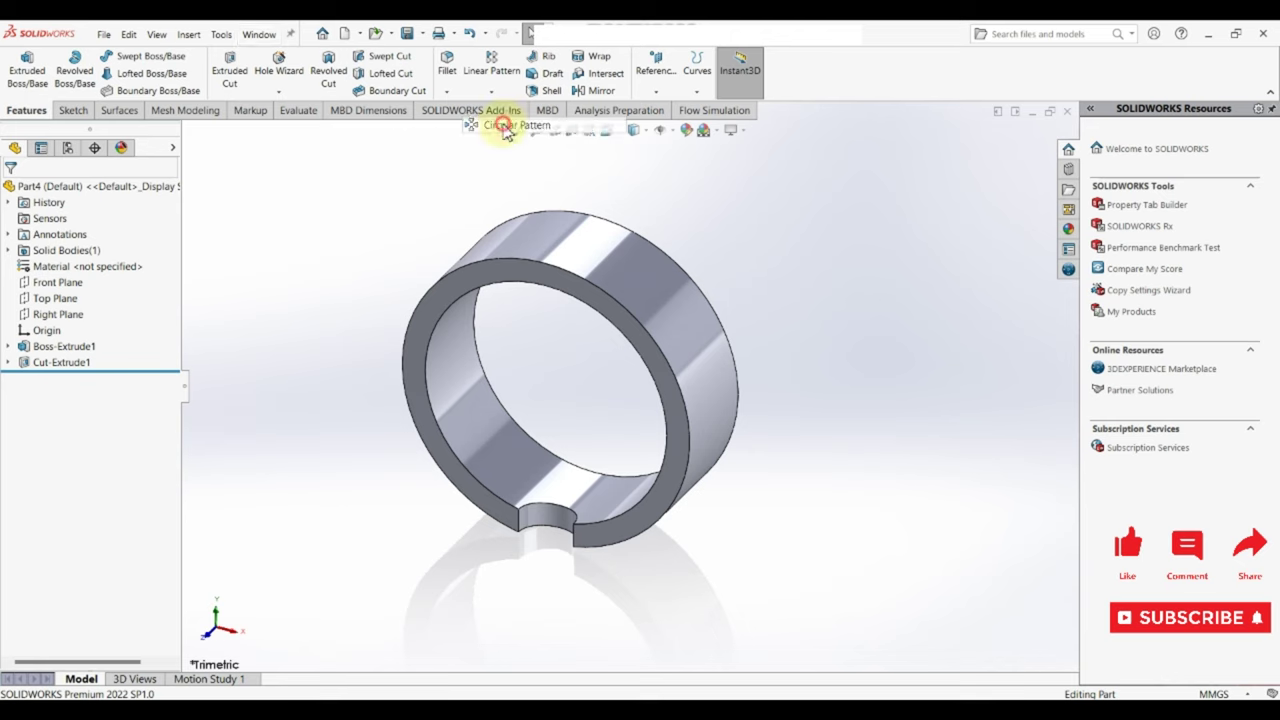
pyautogui.click(553, 516)
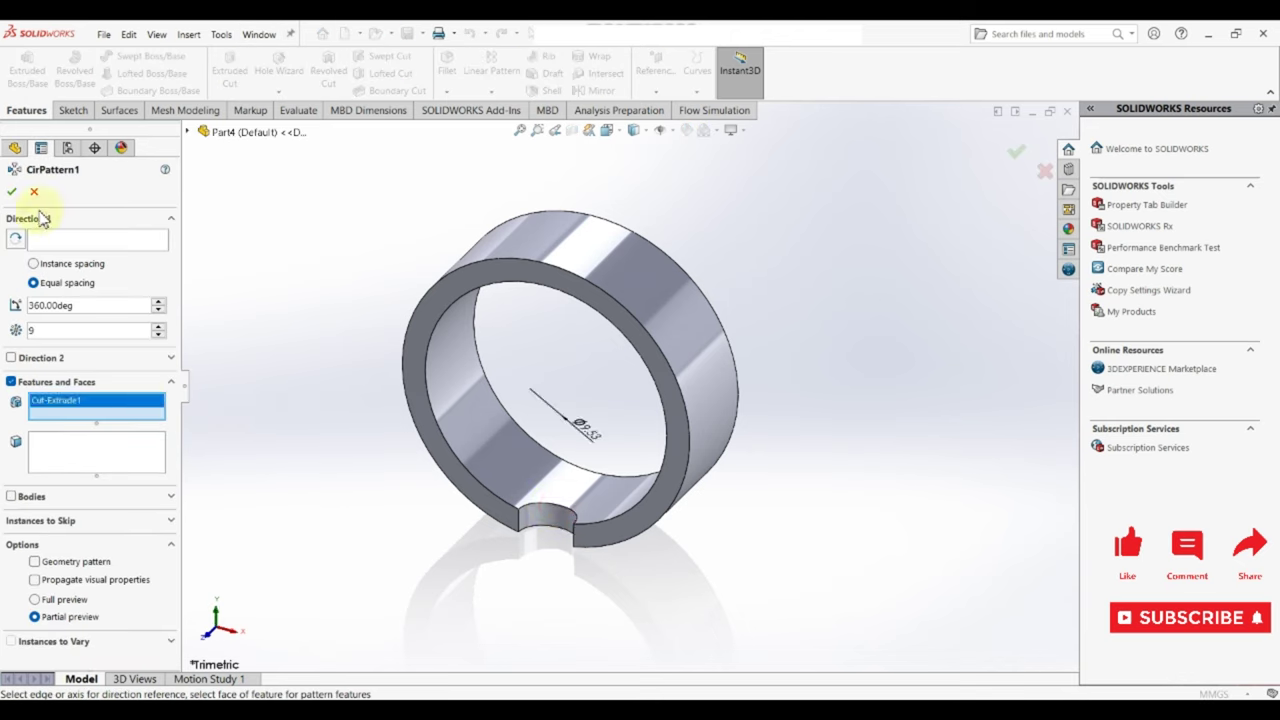
pyautogui.click(55, 240)
pyautogui.click(416, 389)
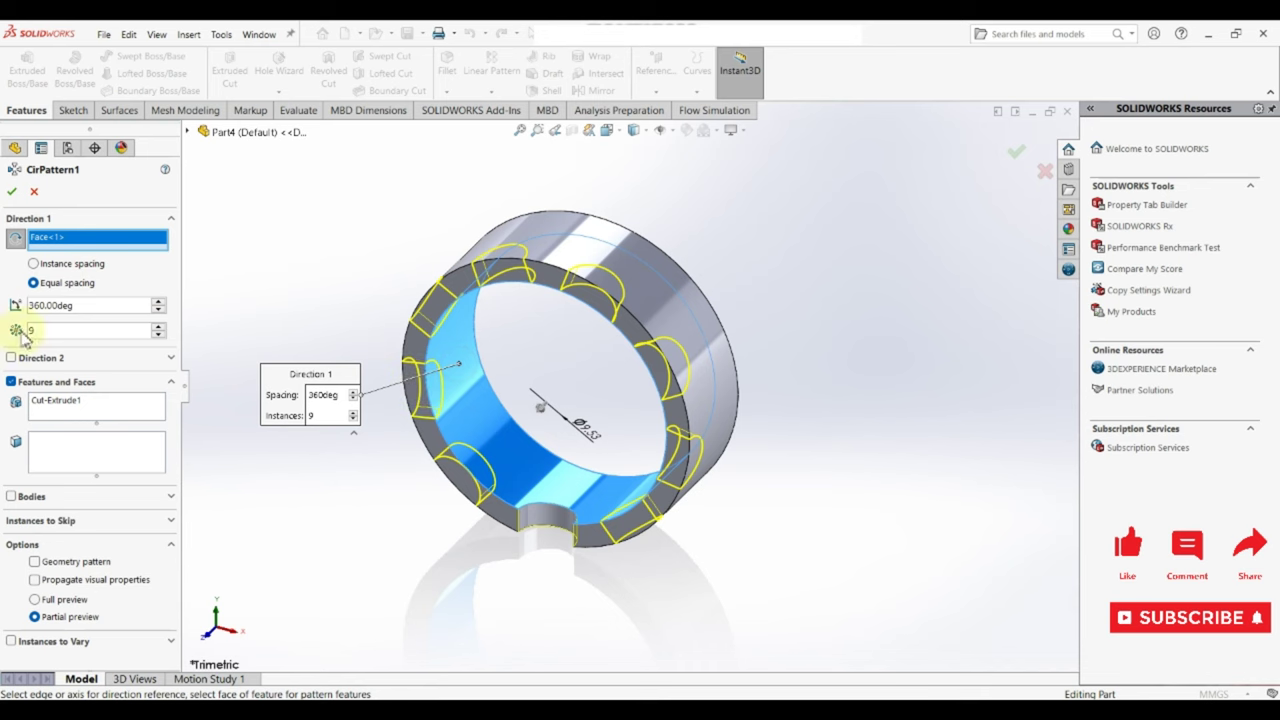
pyautogui.click(13, 191)
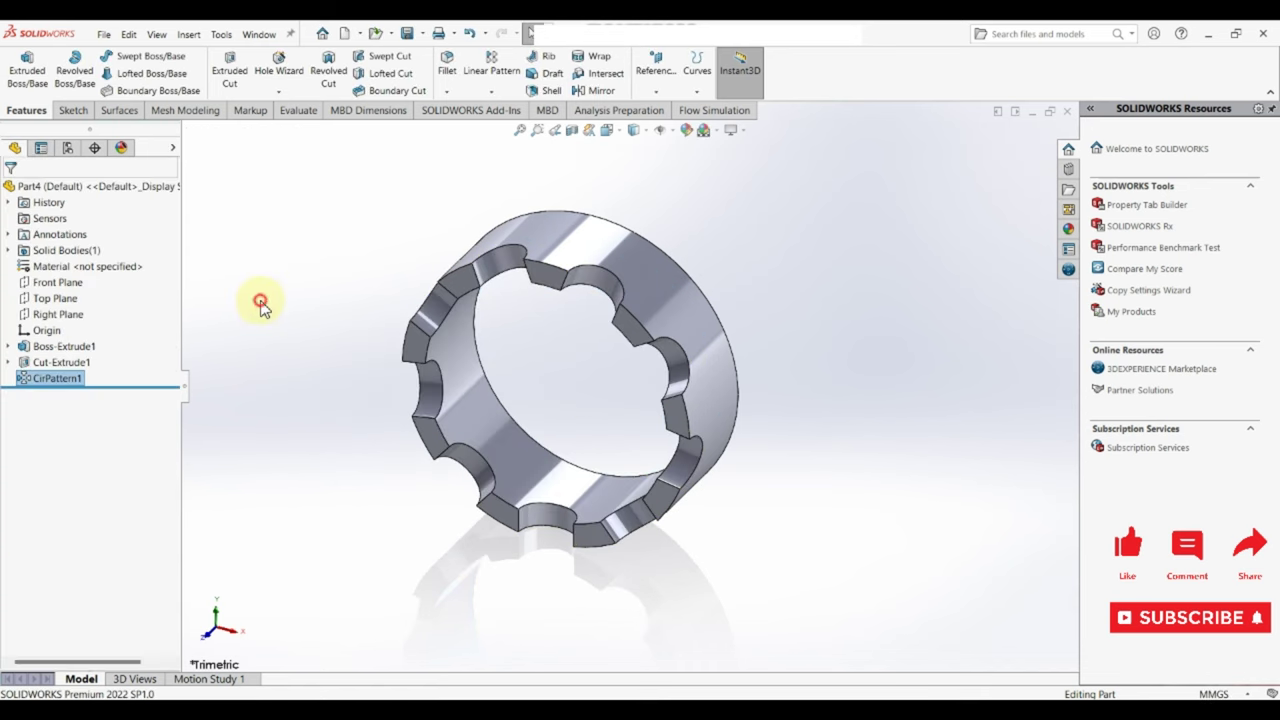
# Shell the cage ring to 1 mm thickness, removing the selected faces.
pyautogui.click(551, 90)
pyautogui.click(634, 251)
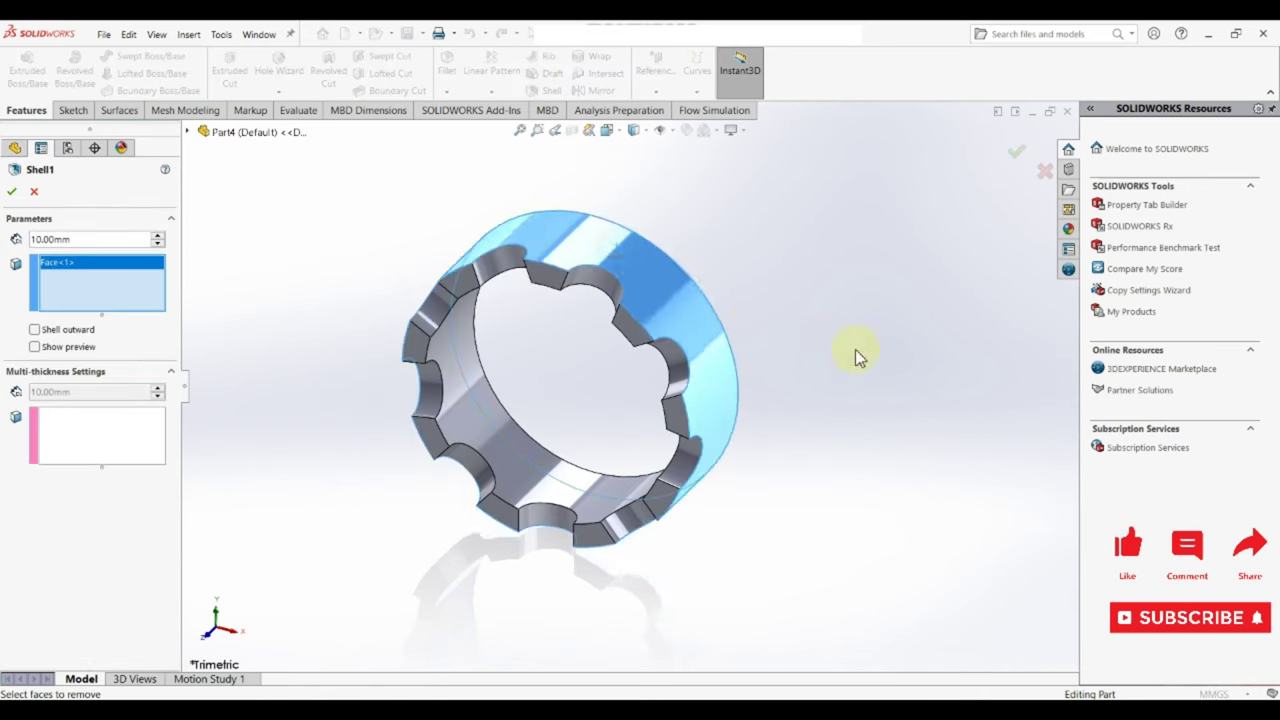
pyautogui.moveTo(855, 349)
pyautogui.mouseDown(button='middle')
pyautogui.moveTo(628, 394)
pyautogui.moveTo(672, 474)
pyautogui.mouseUp(button='middle')
pyautogui.click(694, 423)
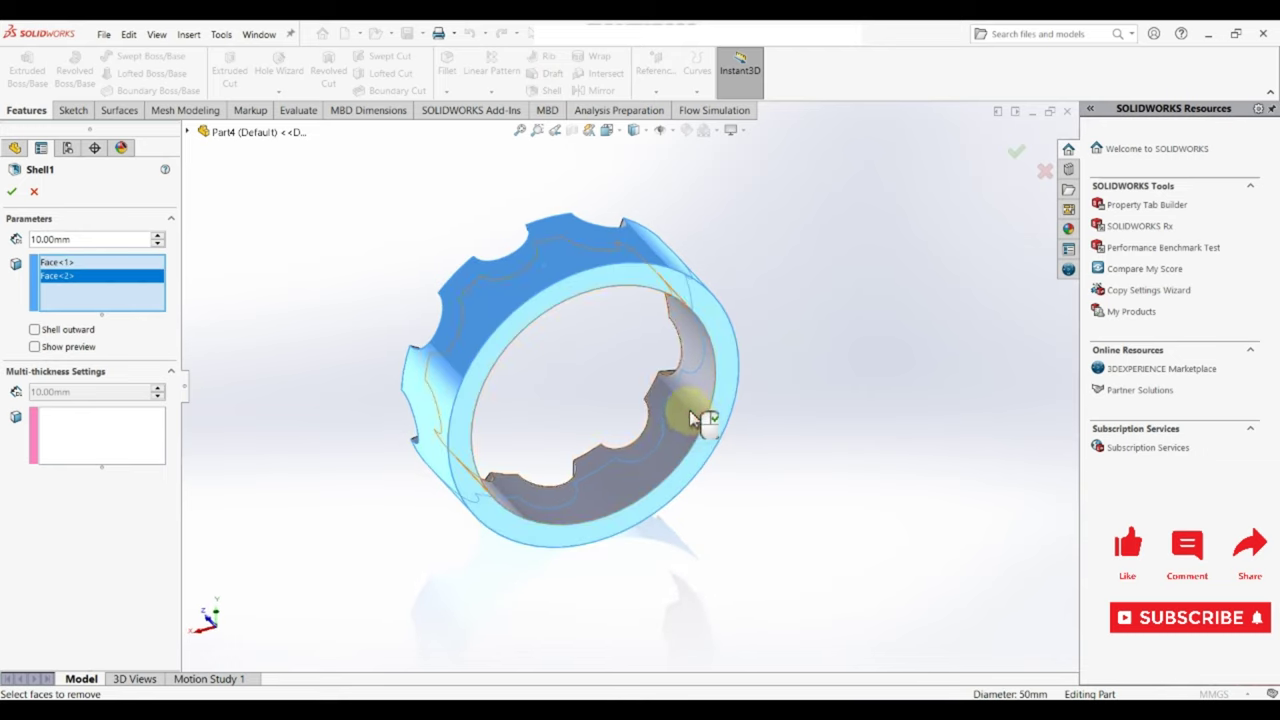
pyautogui.click(694, 414)
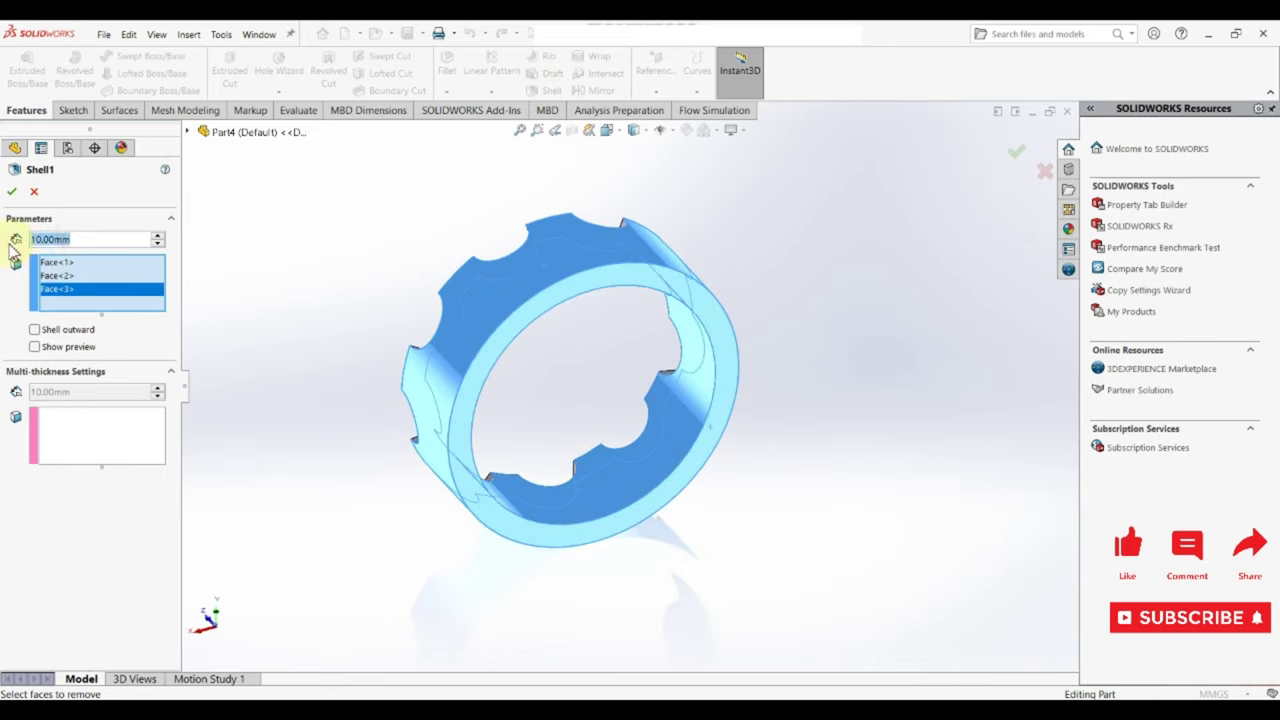
pyautogui.write('1')
pyautogui.press('Return')
pyautogui.click(14, 190)
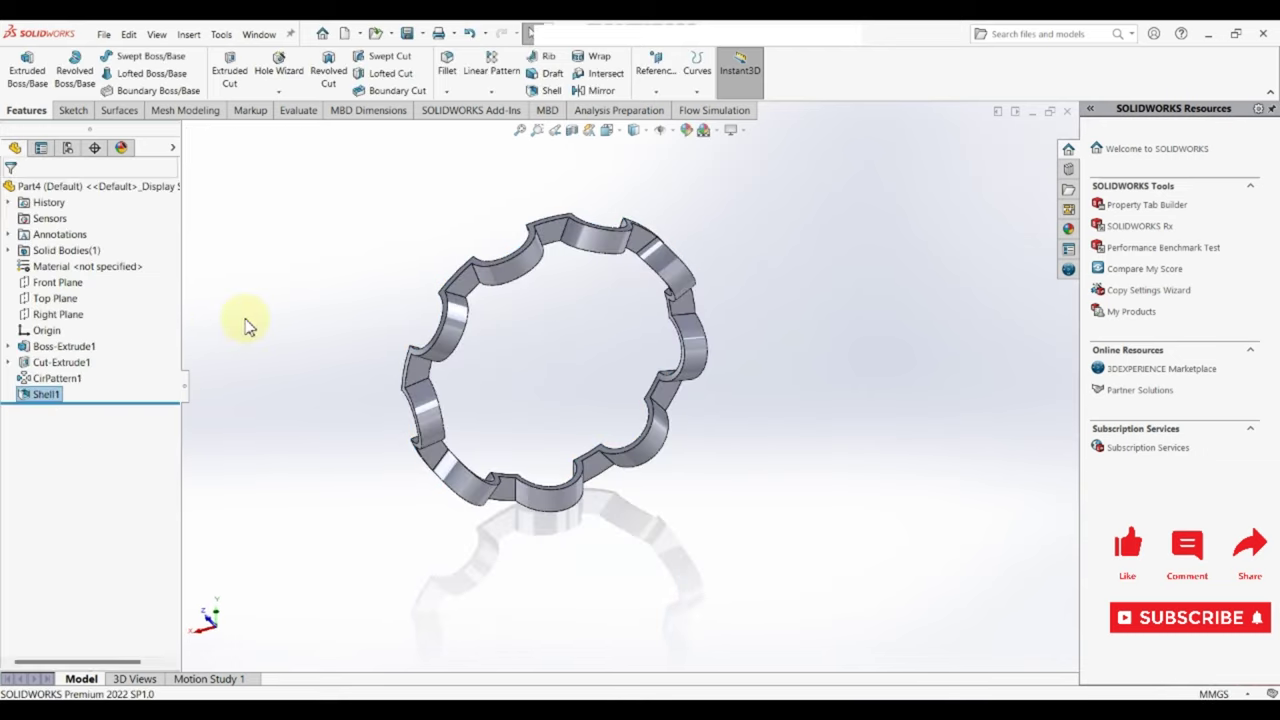
pyautogui.moveTo(229, 314)
pyautogui.mouseDown(button='middle')
pyautogui.moveTo(486, 357)
pyautogui.moveTo(390, 379)
pyautogui.moveTo(592, 262)
pyautogui.mouseUp(button='middle')
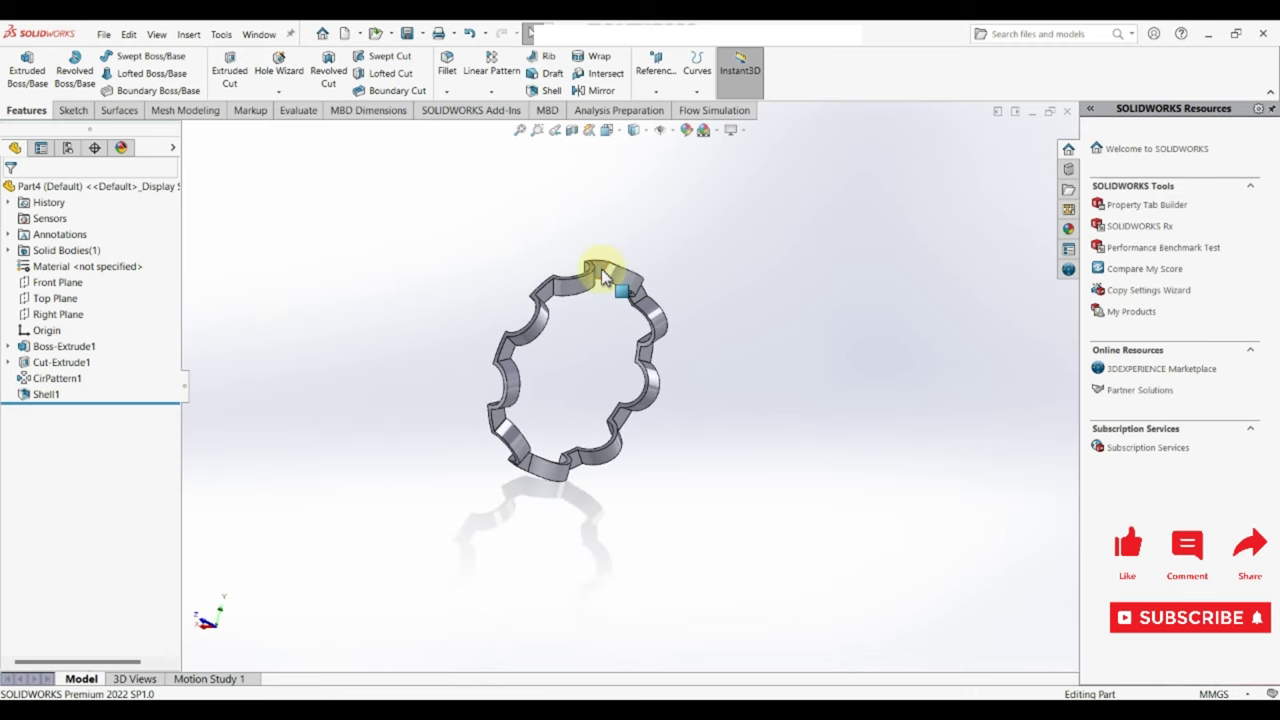
pyautogui.click(603, 278)
# On the cage face, sketch a Ø1.50 circle 23 mm from the origin.
pyautogui.click(661, 228)
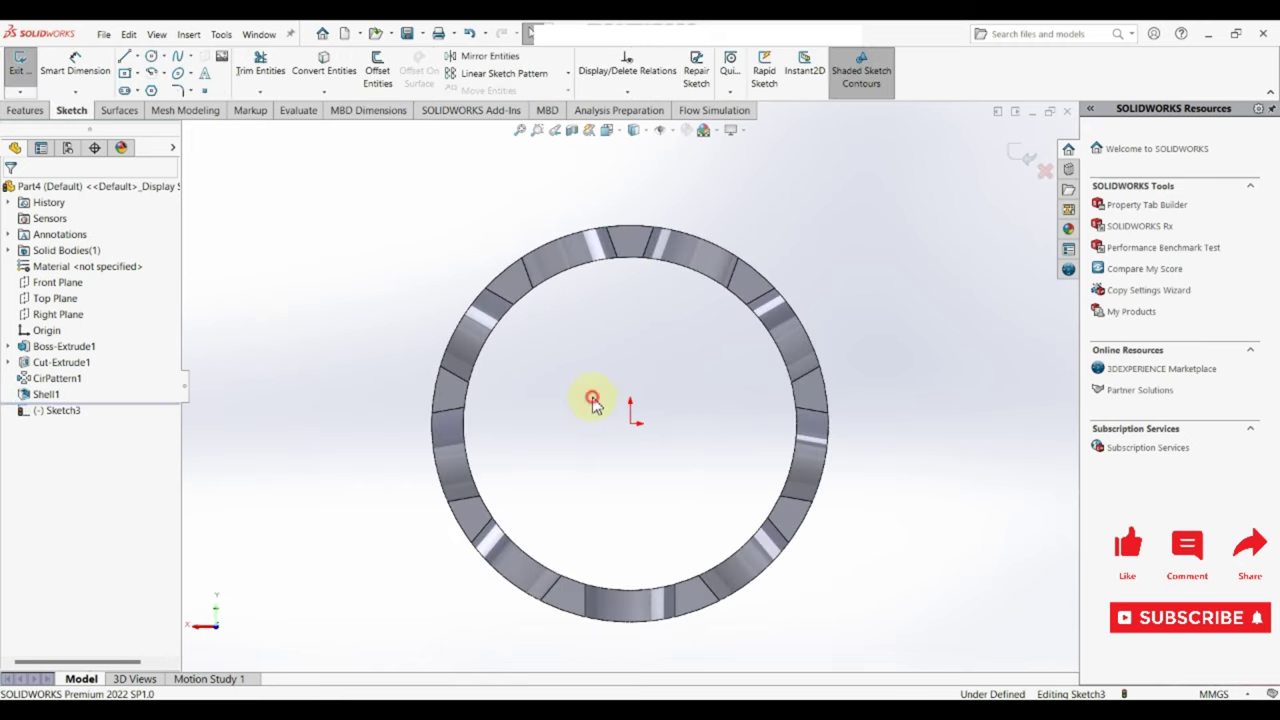
pyautogui.click(673, 387)
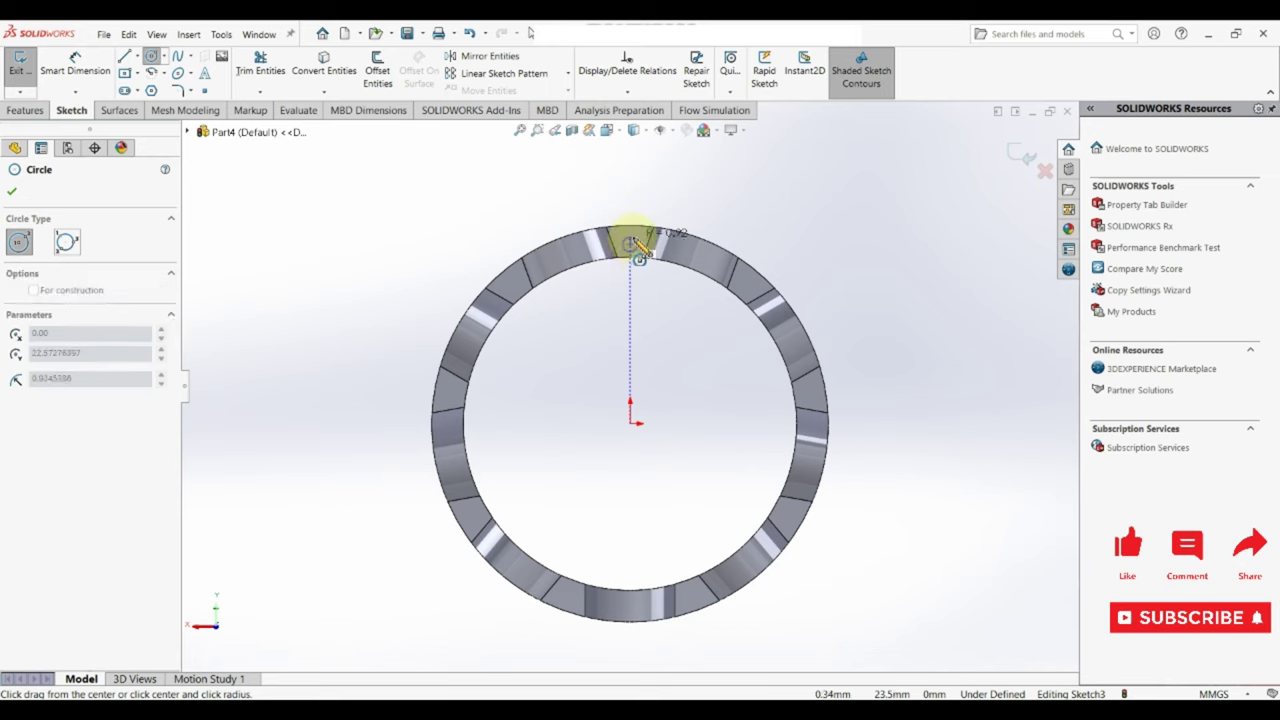
pyautogui.moveTo(629, 244); pyautogui.dragTo(637, 249)
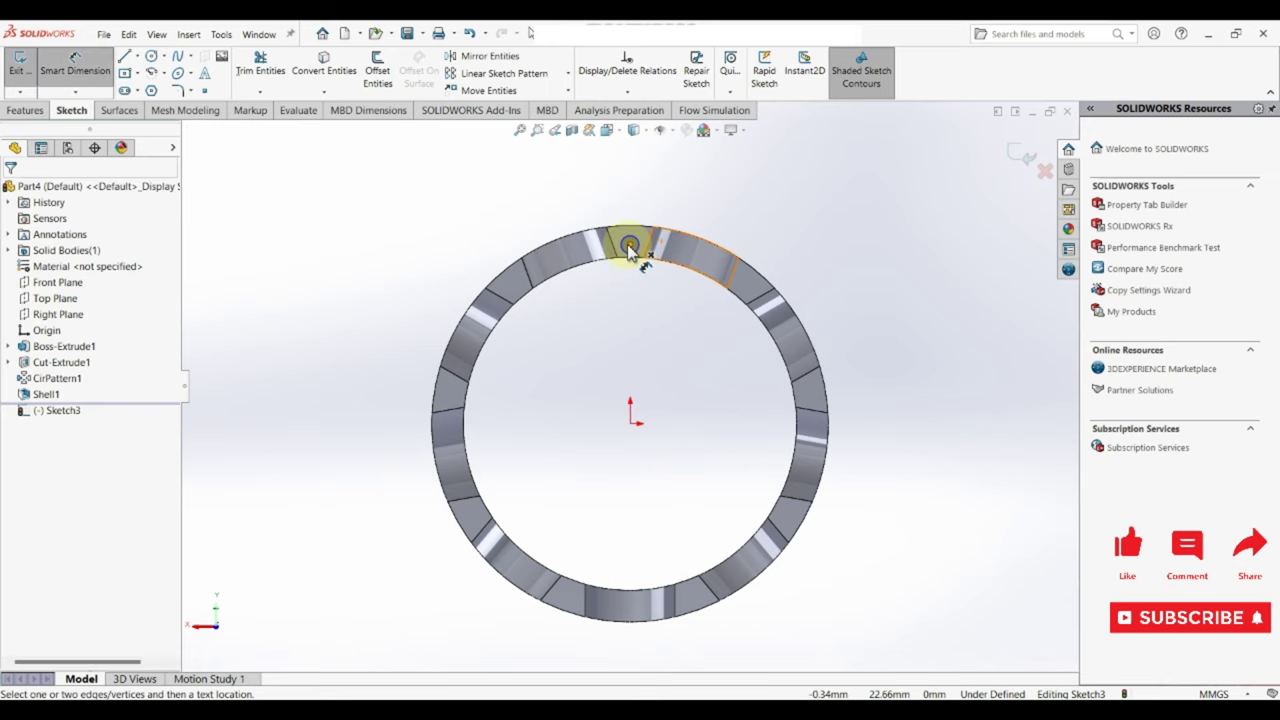
pyautogui.click(629, 244)
pyautogui.click(628, 420)
pyautogui.click(584, 397)
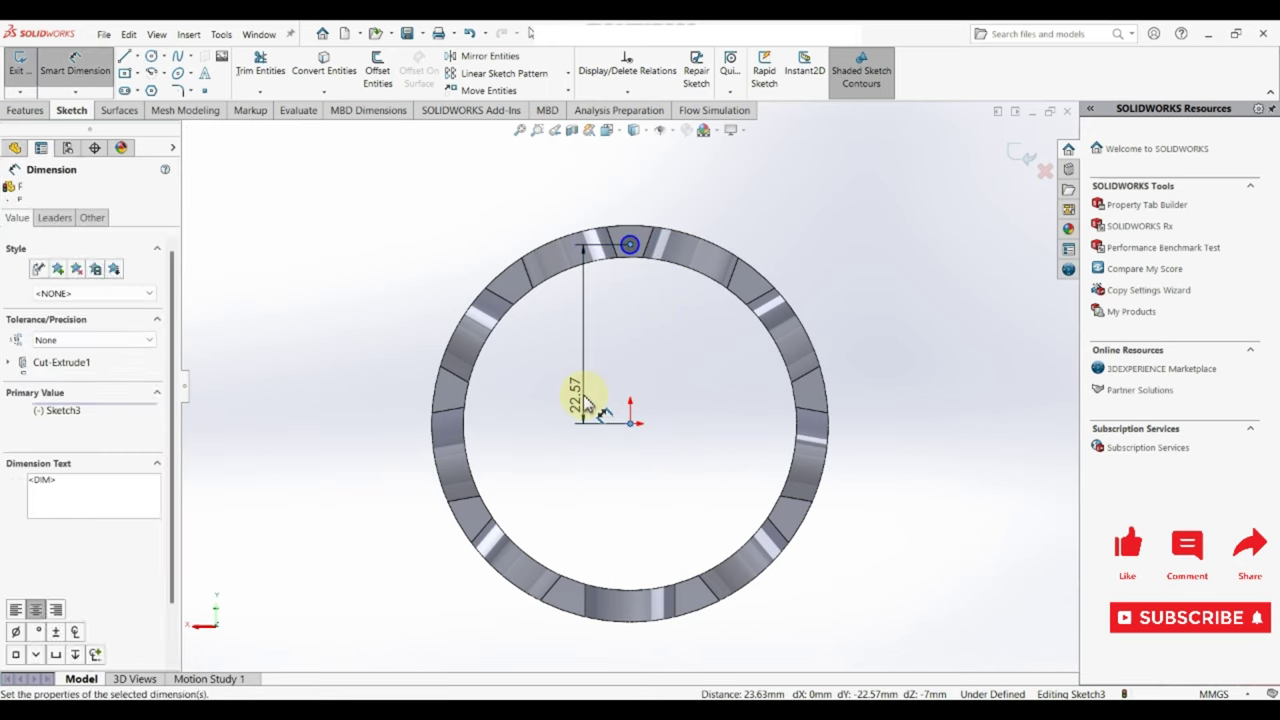
pyautogui.write('23')
pyautogui.press('Return')
pyautogui.click(640, 245)
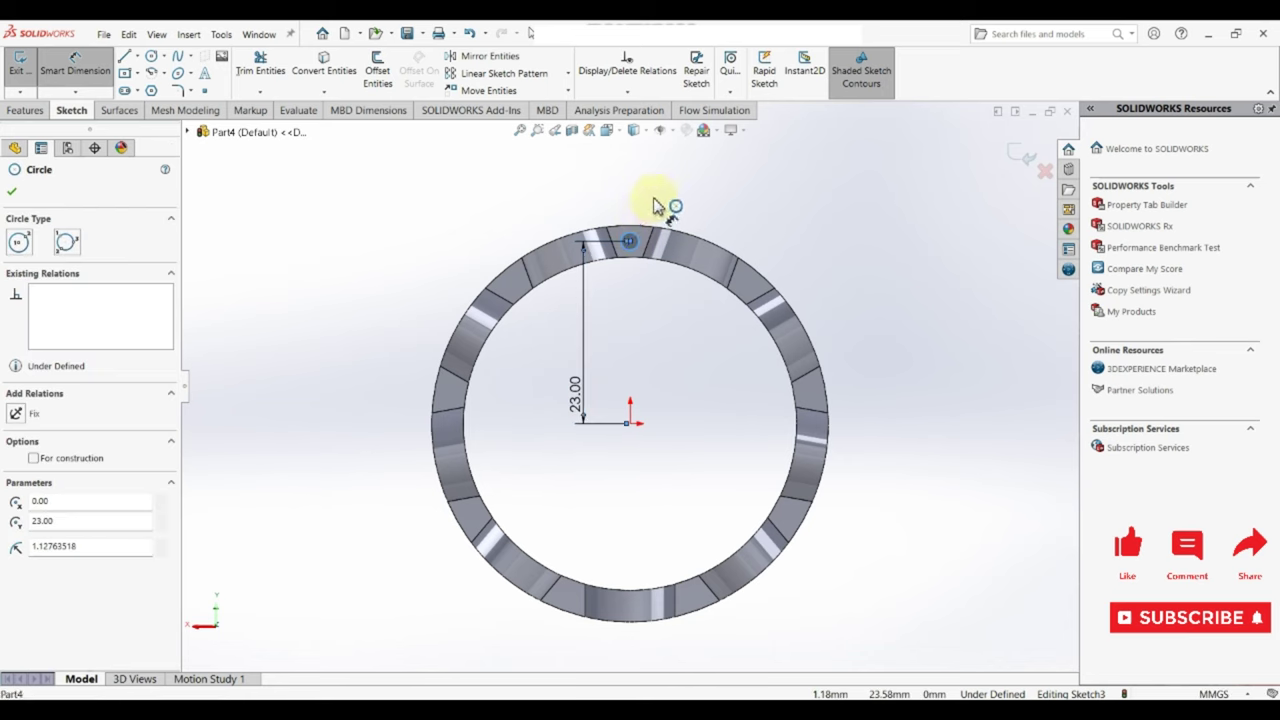
pyautogui.click(657, 203)
pyautogui.press('Return')
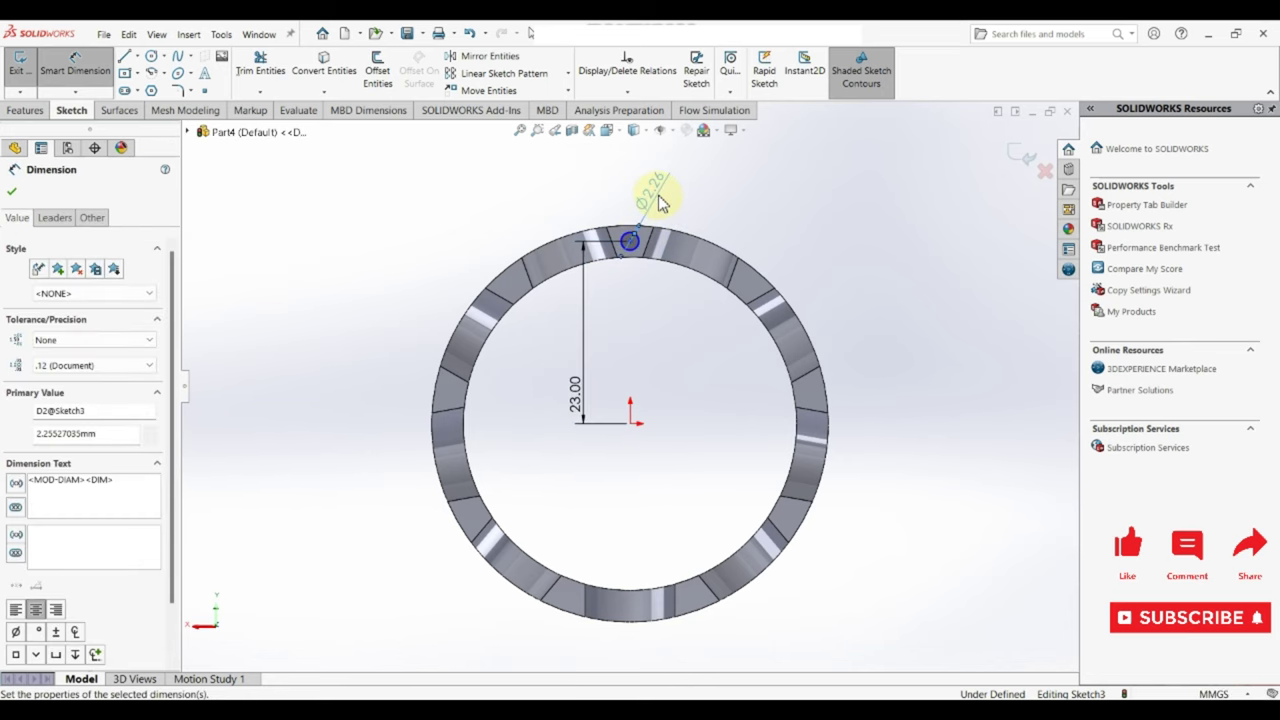
pyautogui.click(651, 331)
pyautogui.scroll(-3, 651, 314)
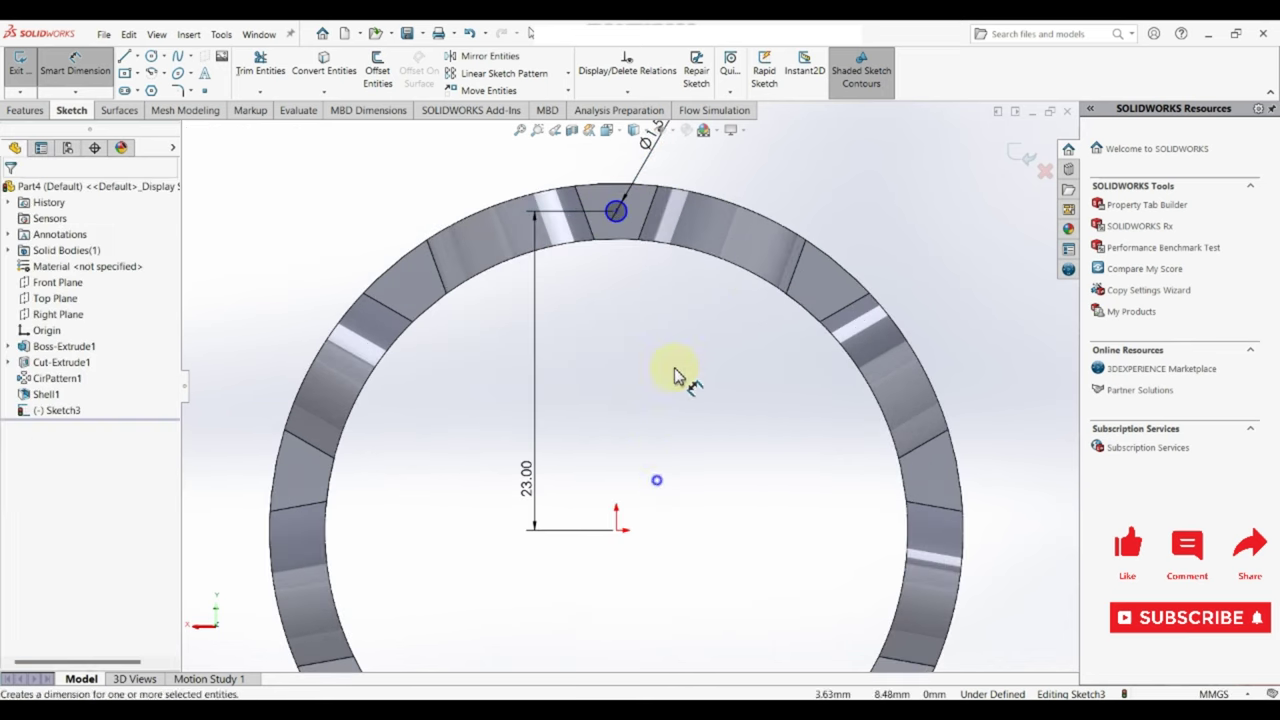
pyautogui.click(680, 485)
# Make the circle's centre vertical with the origin and set up a 9-instance circular sketch pattern.
pyautogui.click(617, 530)
pyautogui.keyDown('ctrl'); pyautogui.click(616, 212); pyautogui.keyUp('ctrl')
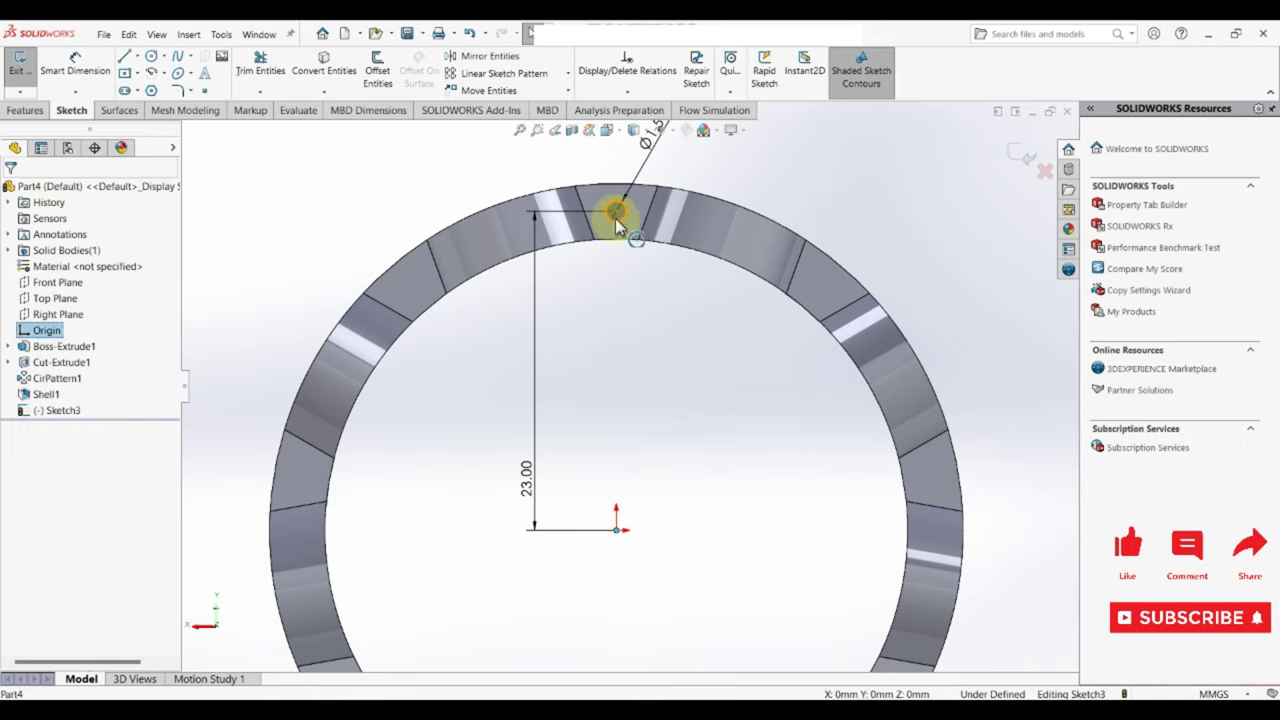
pyautogui.click(660, 152)
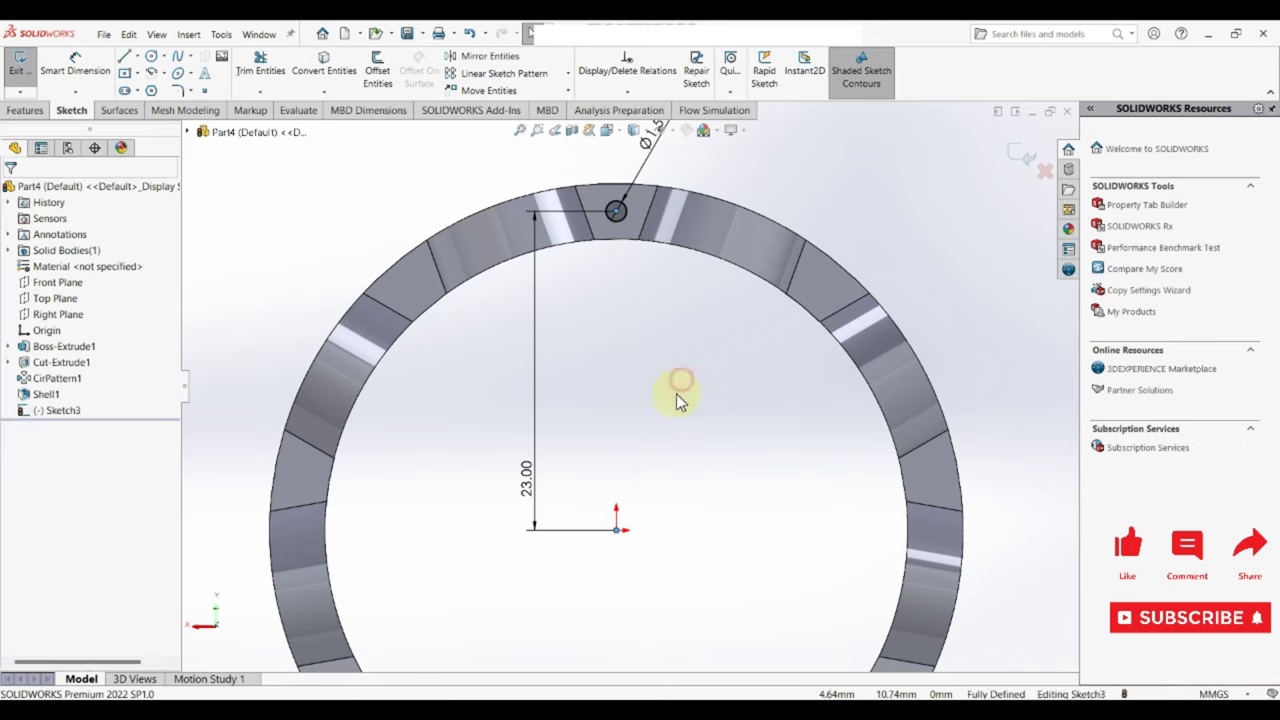
pyautogui.scroll(3, 676, 394)
pyautogui.click(567, 76)
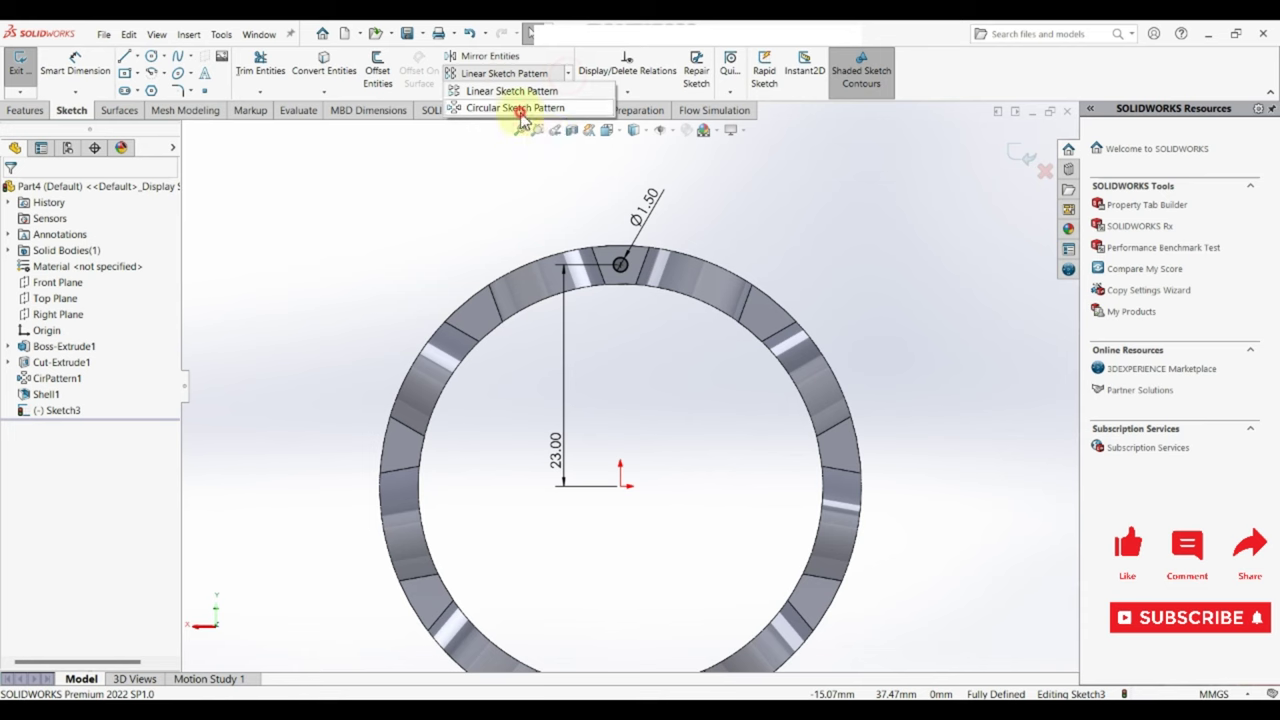
pyautogui.click(521, 108)
pyautogui.click(621, 267)
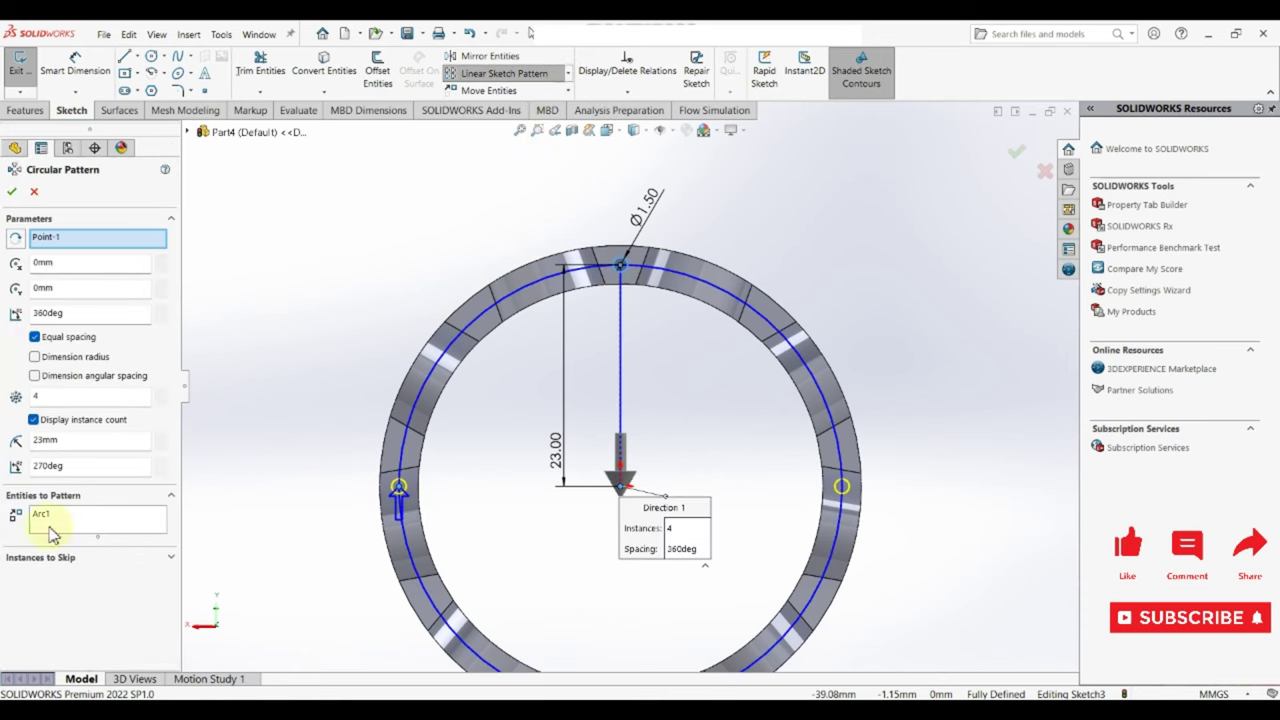
pyautogui.doubleClick(50, 397)
pyautogui.write('9')
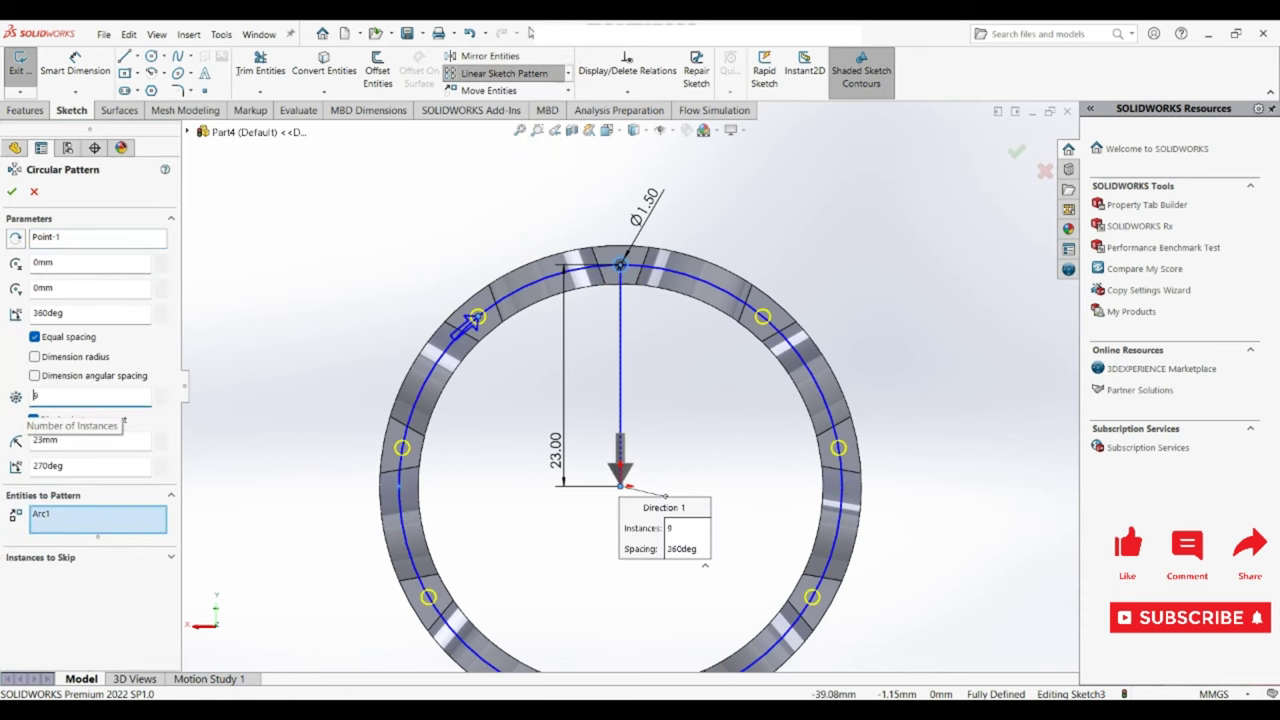
# Accept the nine-circle pattern and cut the Ø1.50 holes Through All the cage.
pyautogui.click(12, 192)
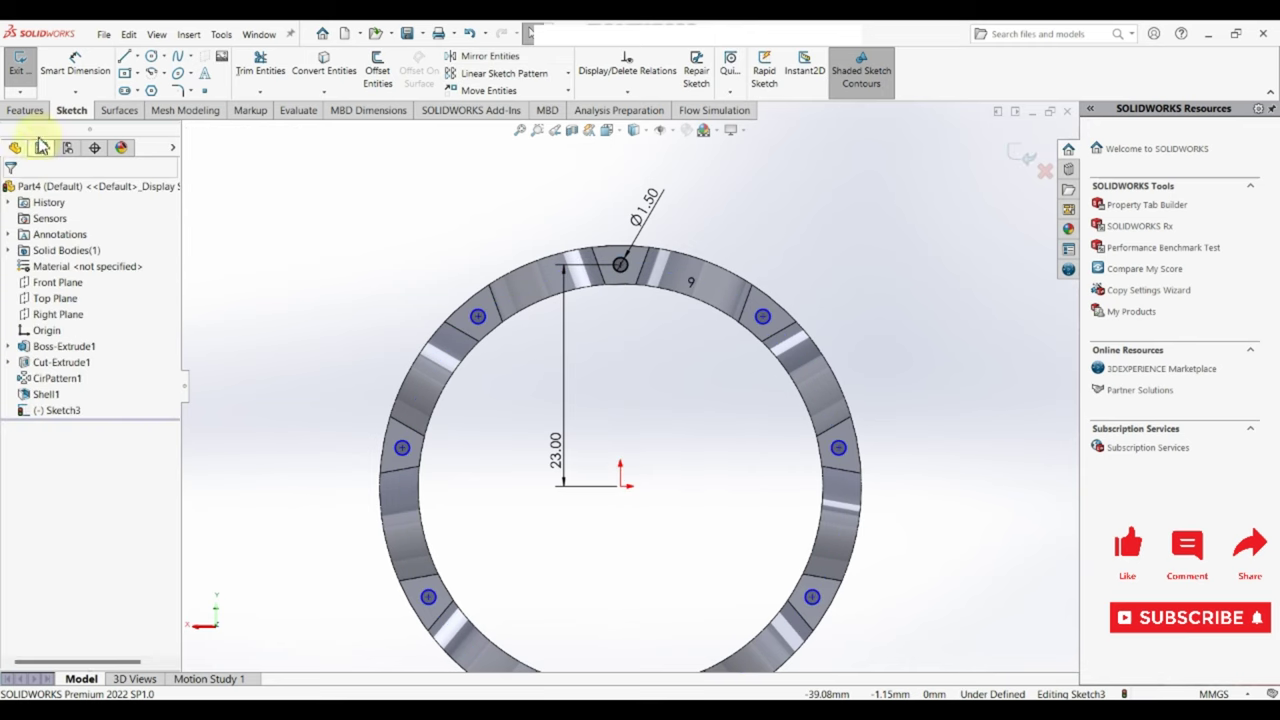
pyautogui.click(38, 114)
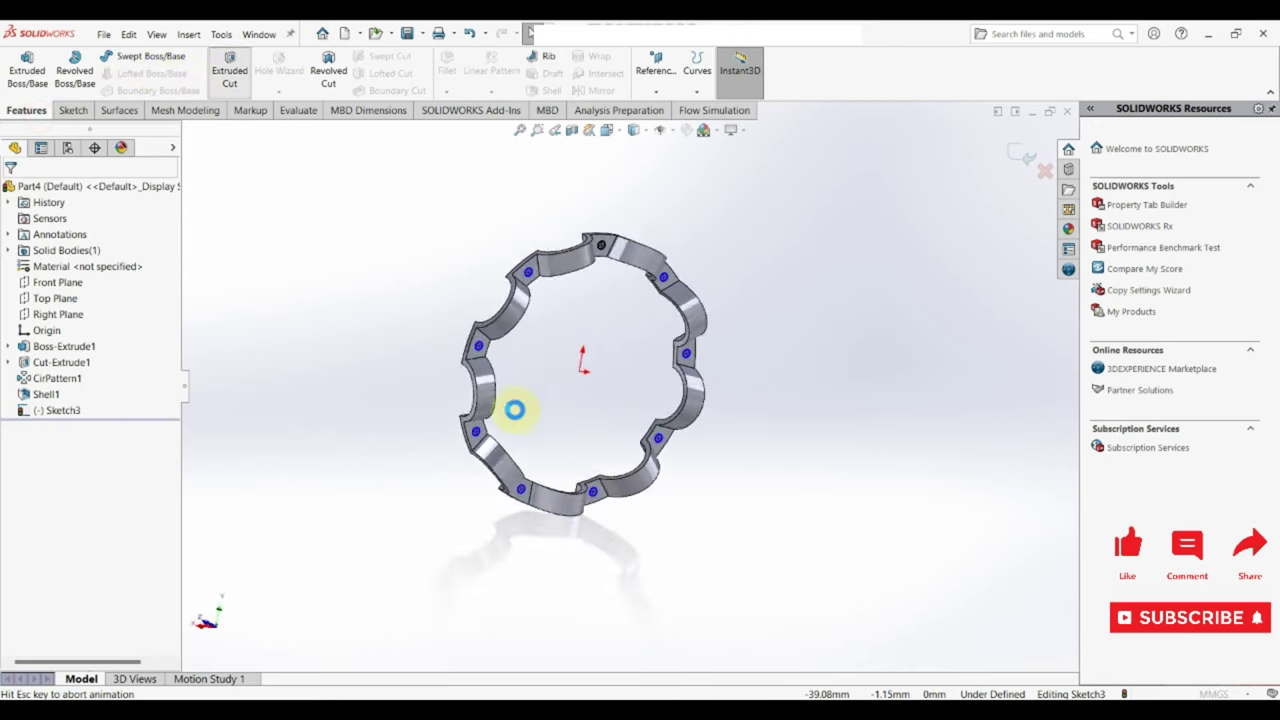
pyautogui.click(12, 192)
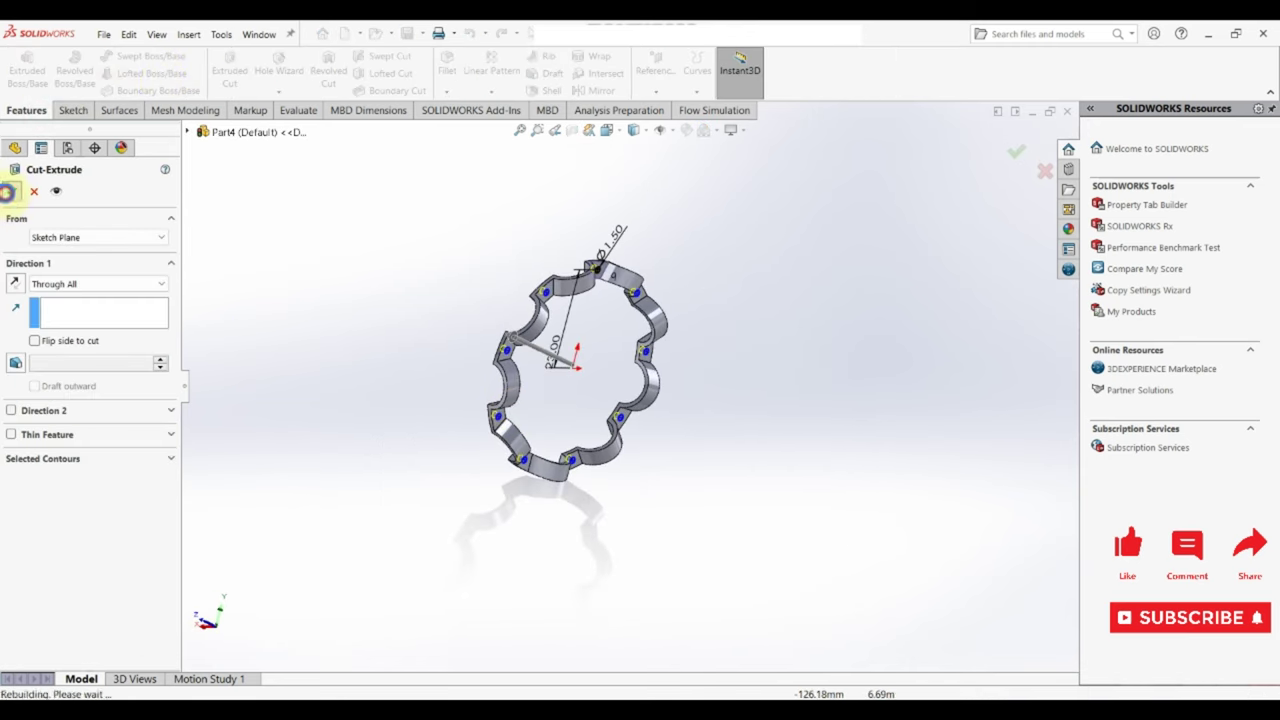
pyautogui.moveTo(620, 366); pyautogui.dragTo(562, 302, button='middle')
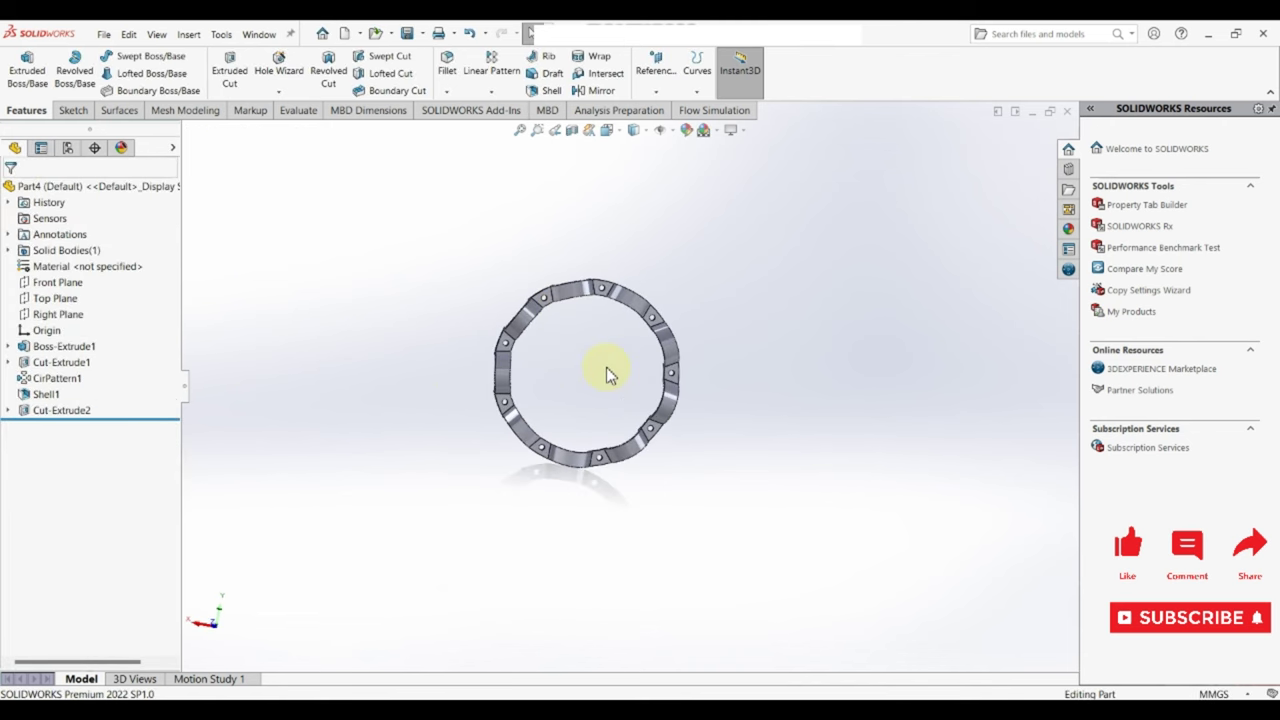
pyautogui.scroll(-2, 603, 410)
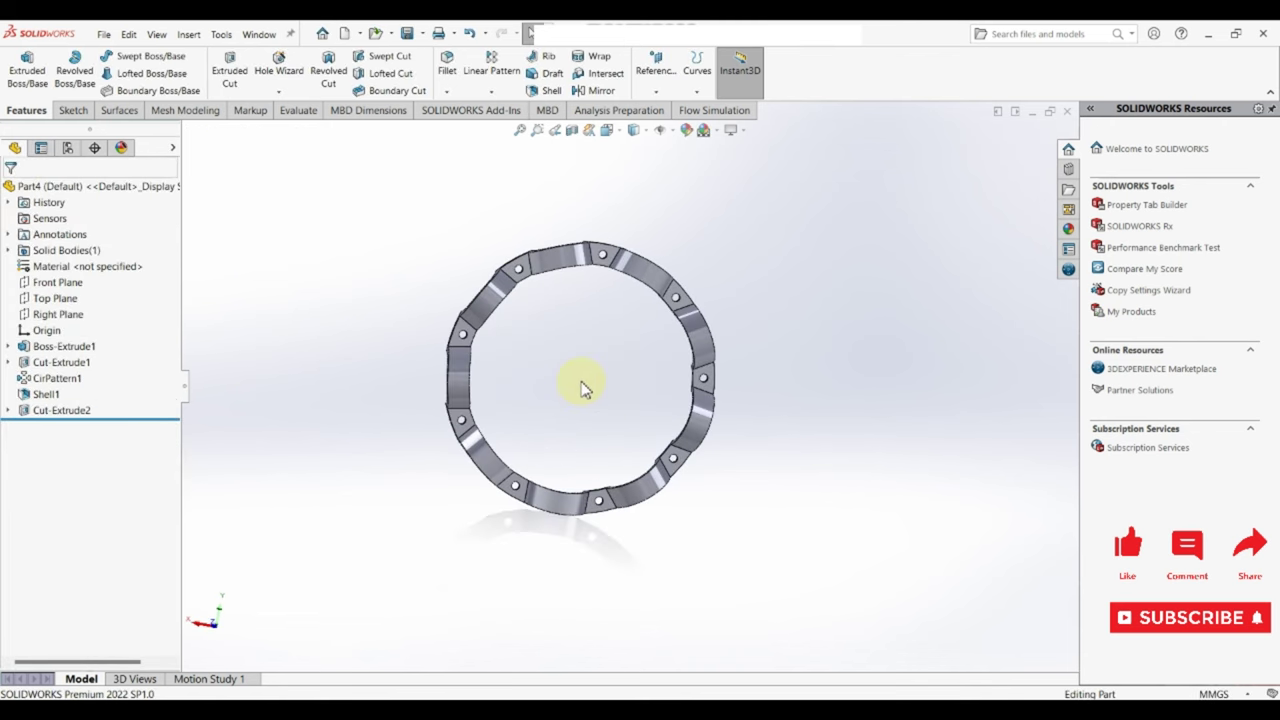
# Save the part as 'Cage' and begin a new document.
pyautogui.hotkey('ctrl', 's')
pyautogui.write('Cage')
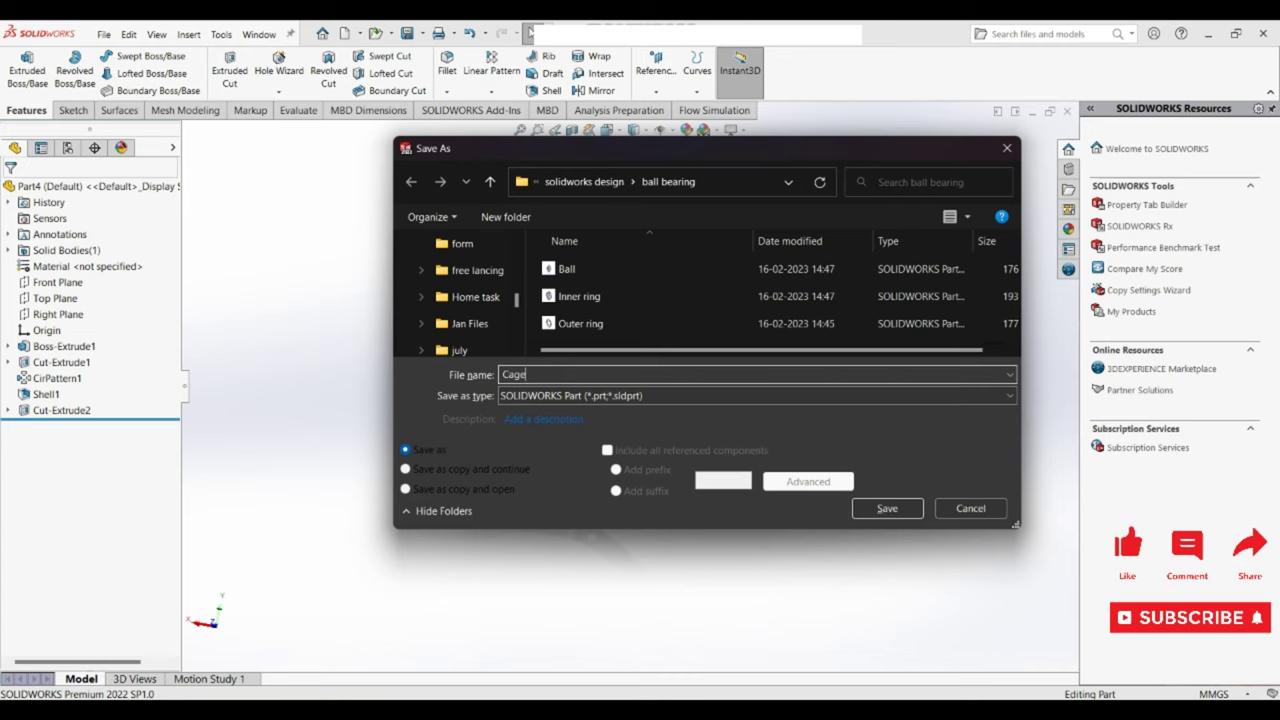
pyautogui.press('Return')
pyautogui.click(580, 379)
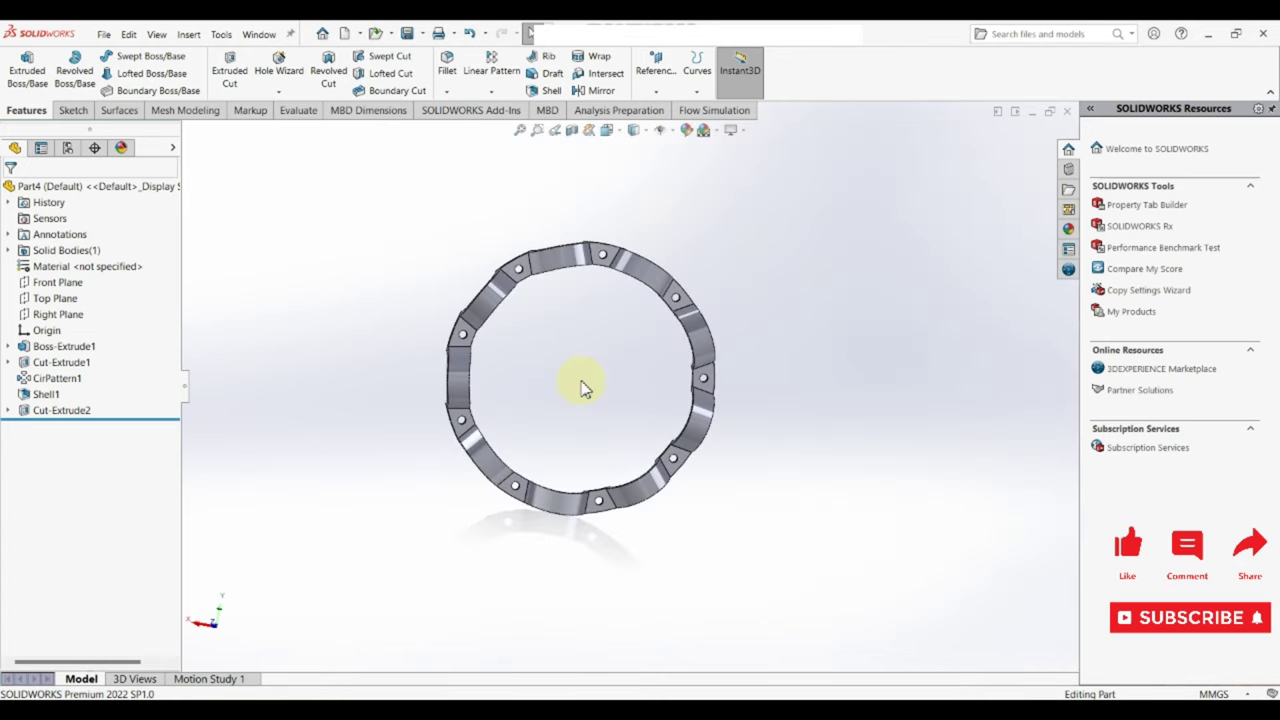
pyautogui.click(103, 34)
# Create a new part and sketch a Ø1.5 mm circle at the origin on the Front Plane.
pyautogui.click(126, 54)
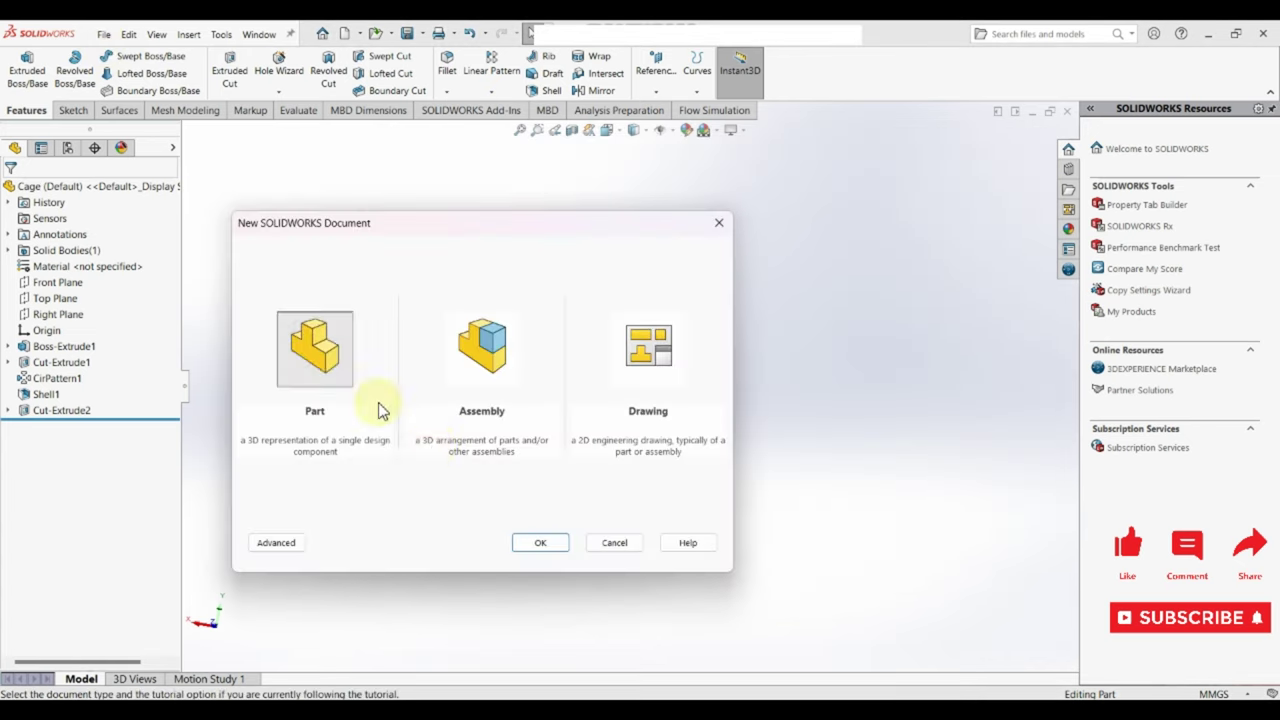
pyautogui.click(543, 540)
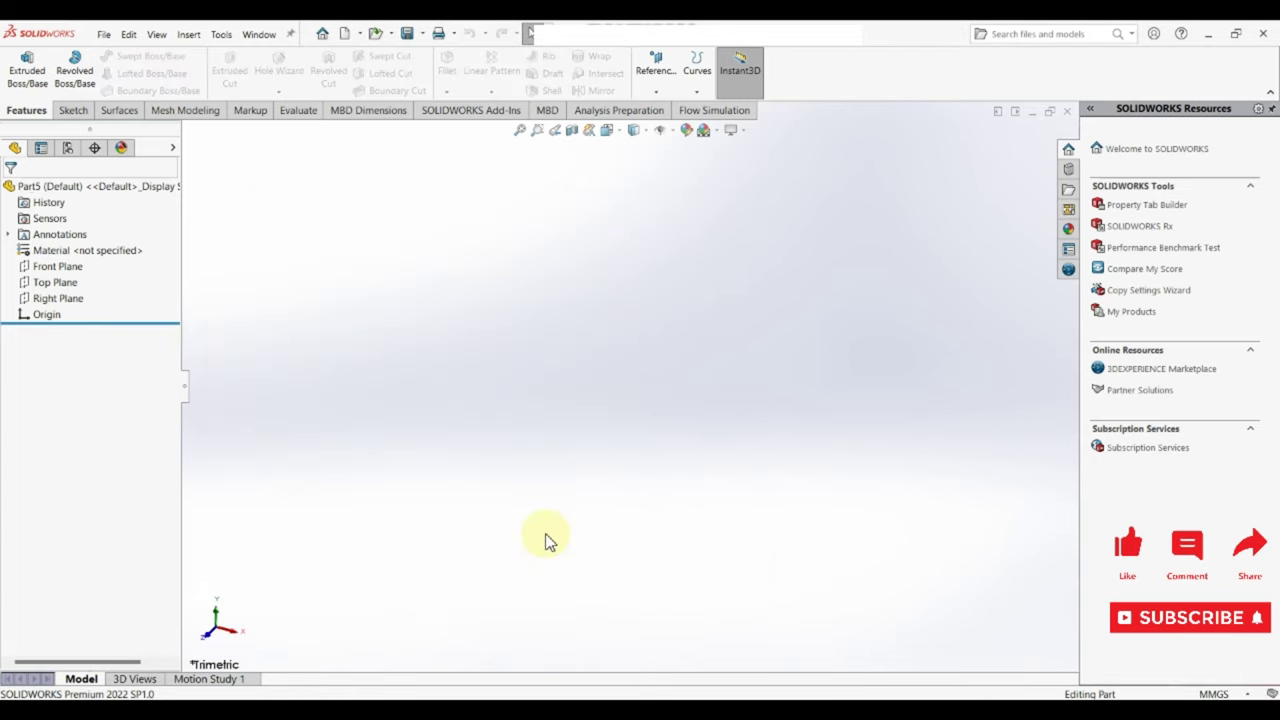
pyautogui.click(104, 265)
pyautogui.click(89, 249)
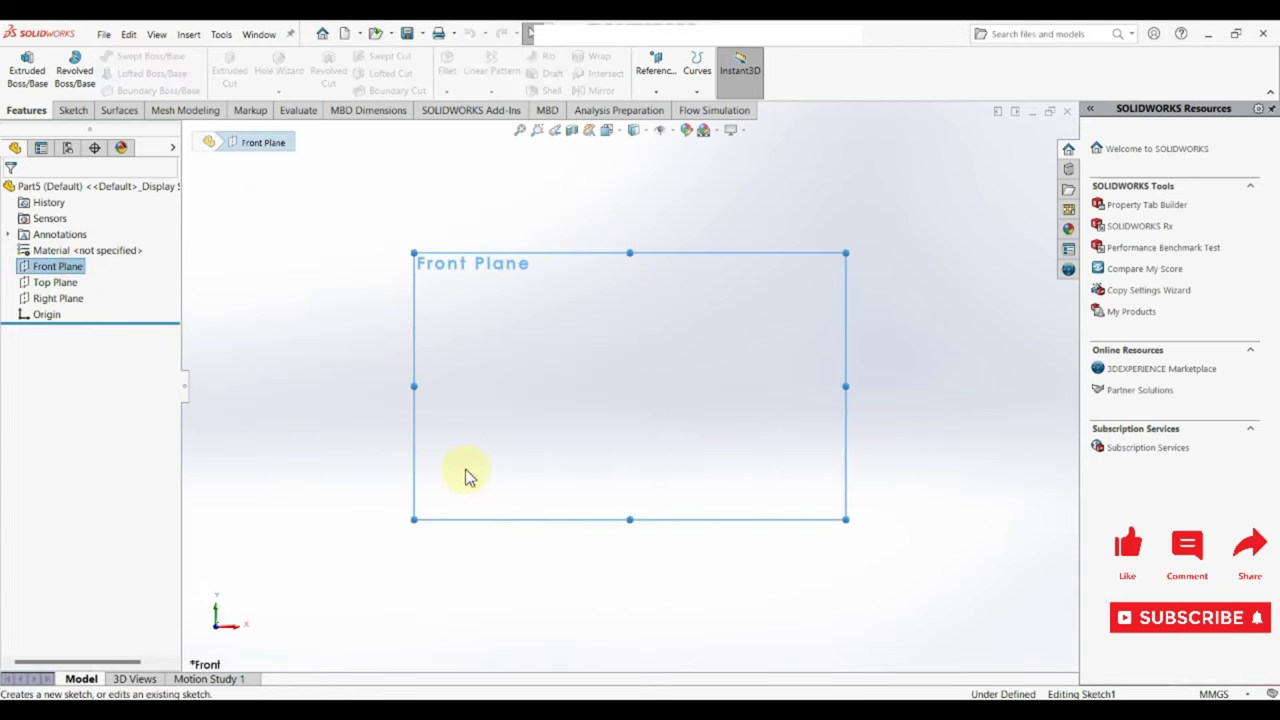
pyautogui.moveTo(471, 463); pyautogui.dragTo(530, 466, button='right')
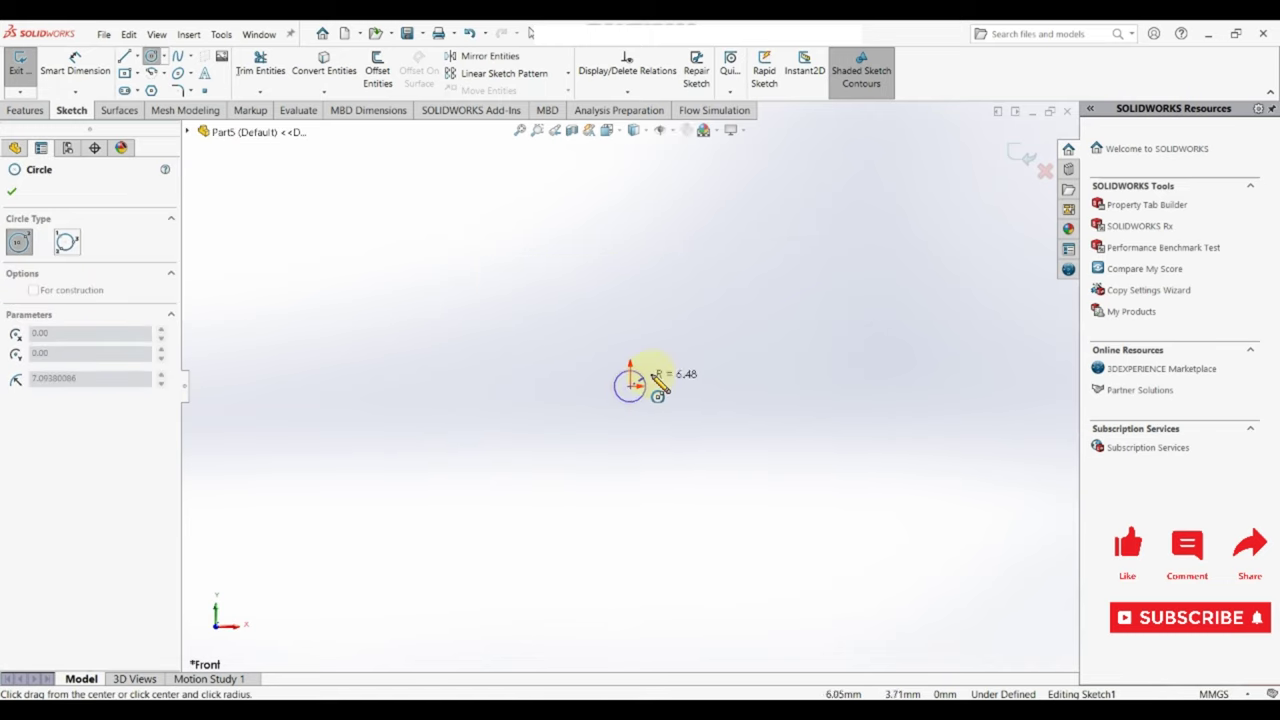
pyautogui.moveTo(630, 386); pyautogui.dragTo(657, 376)
pyautogui.rightClick(655, 374)
pyautogui.click(690, 379)
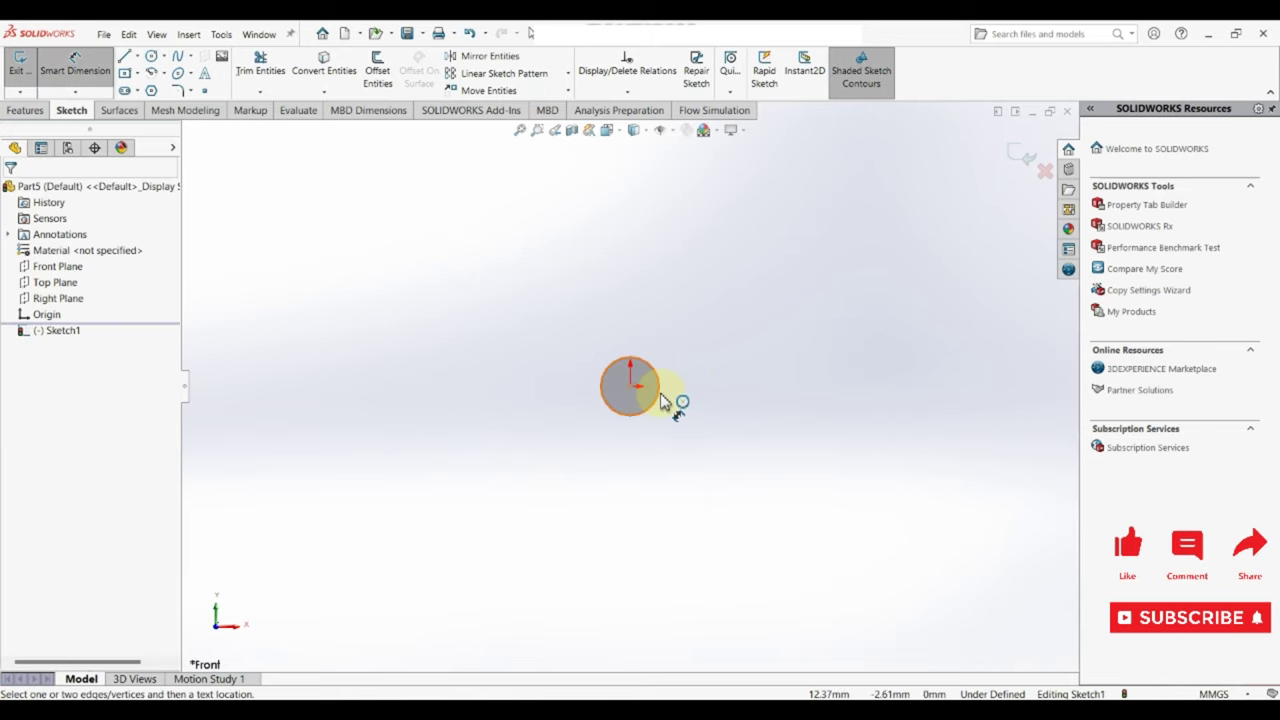
pyautogui.click(660, 400)
pyautogui.click(705, 398)
pyautogui.write('1.5')
pyautogui.press('Return')
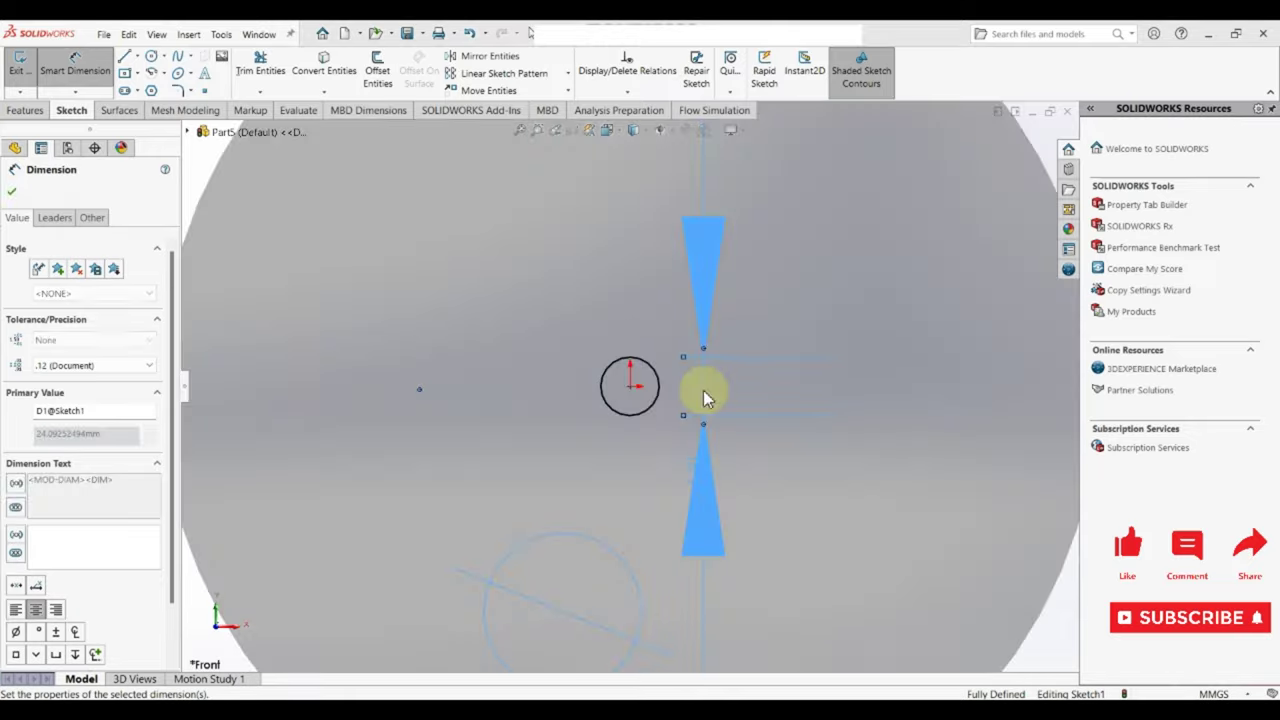
pyautogui.click(15, 193)
# Extrude the circle 2 mm mid-plane into a cylindrical pin.
pyautogui.click(25, 110)
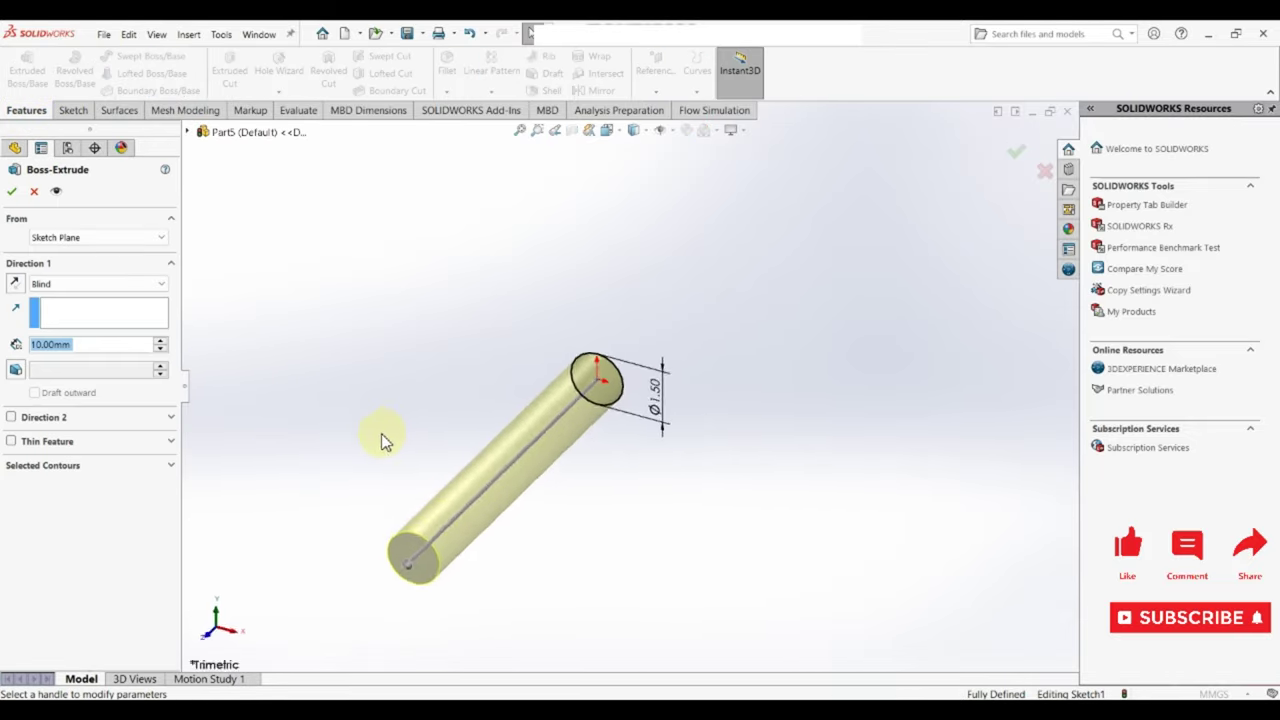
pyautogui.click(80, 284)
pyautogui.click(70, 350)
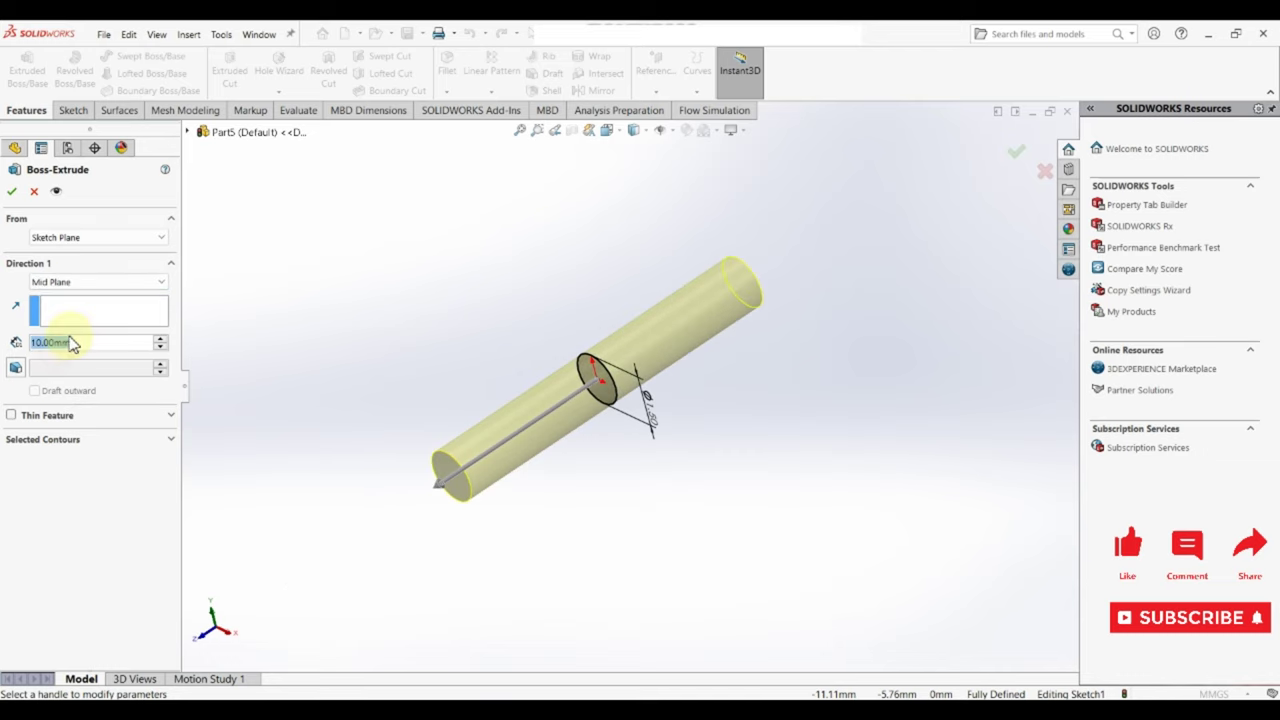
pyautogui.write('2')
pyautogui.press('Return')
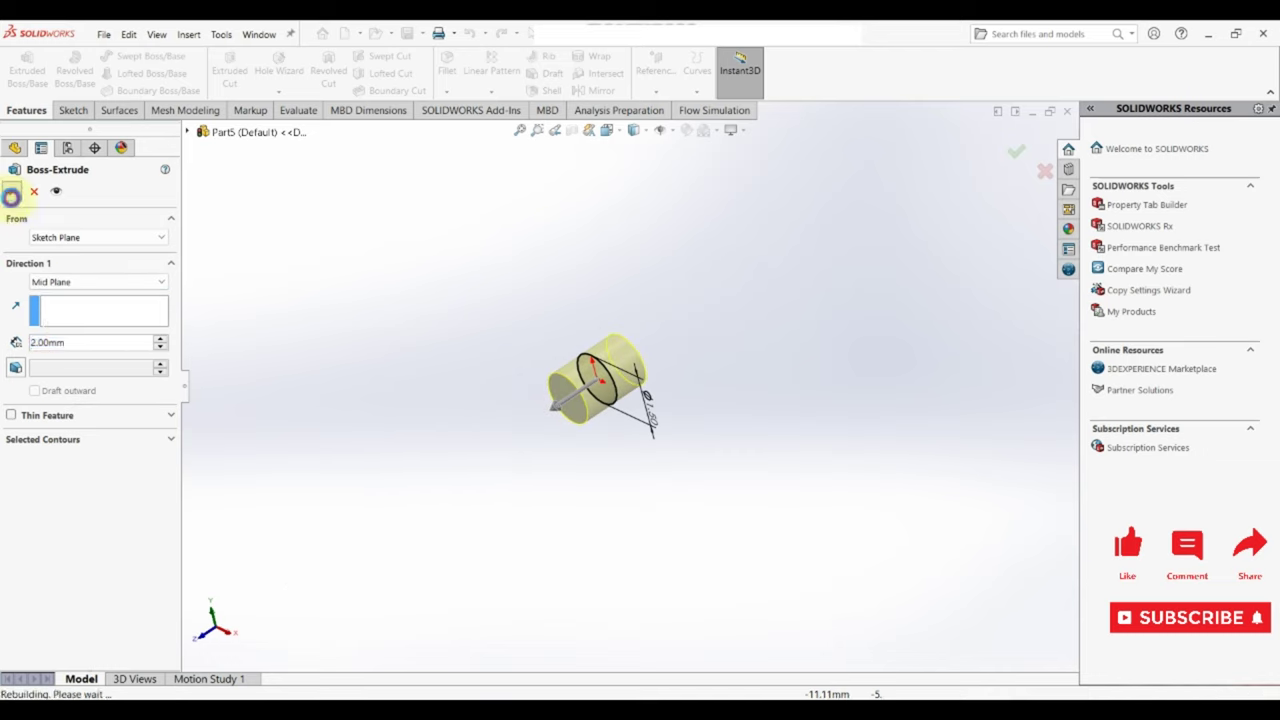
pyautogui.click(12, 191)
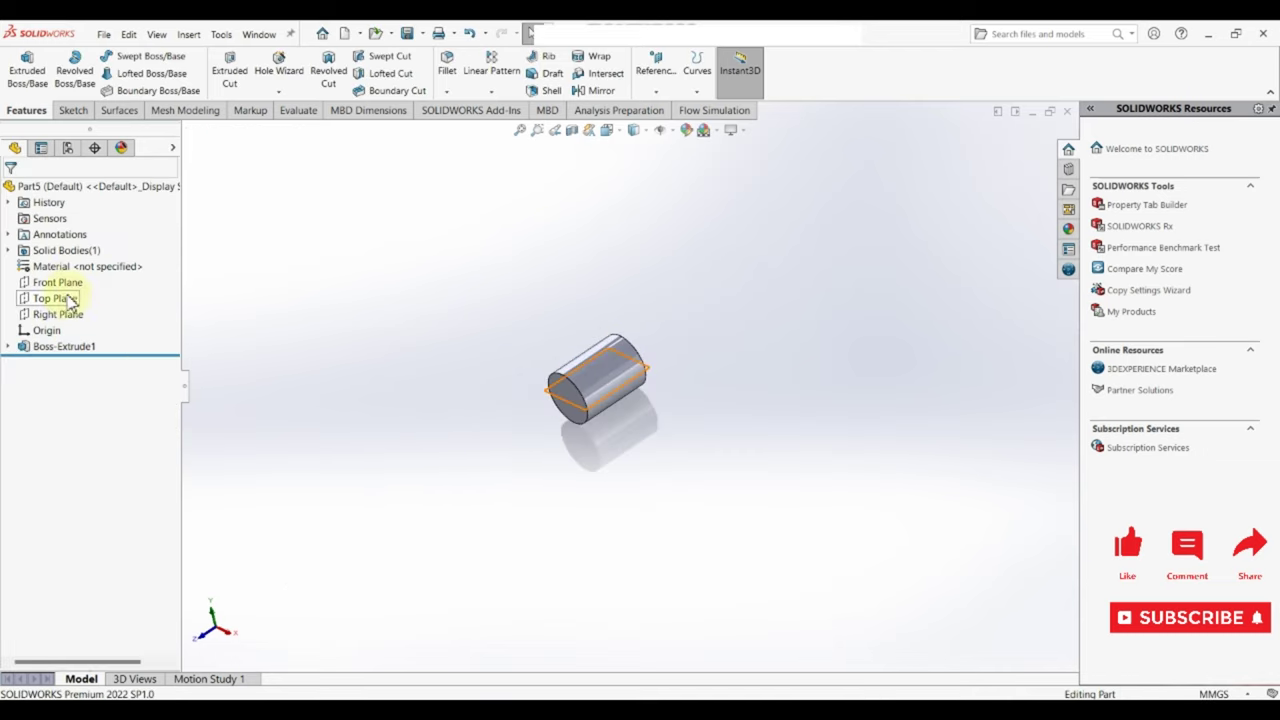
pyautogui.click(72, 299)
# On the Top Plane, sketch a midpoint line along the pin's top edge and dimension it 1.7.
pyautogui.click(81, 281)
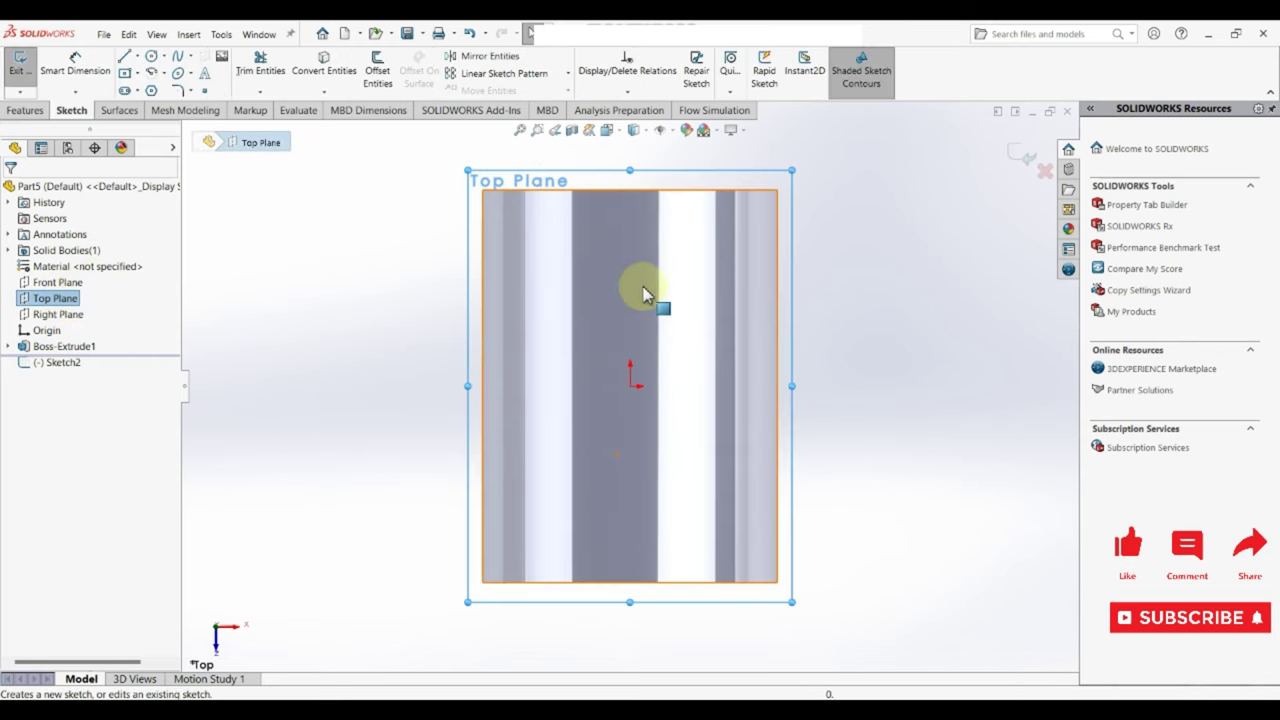
pyautogui.scroll(-3, 750, 350)
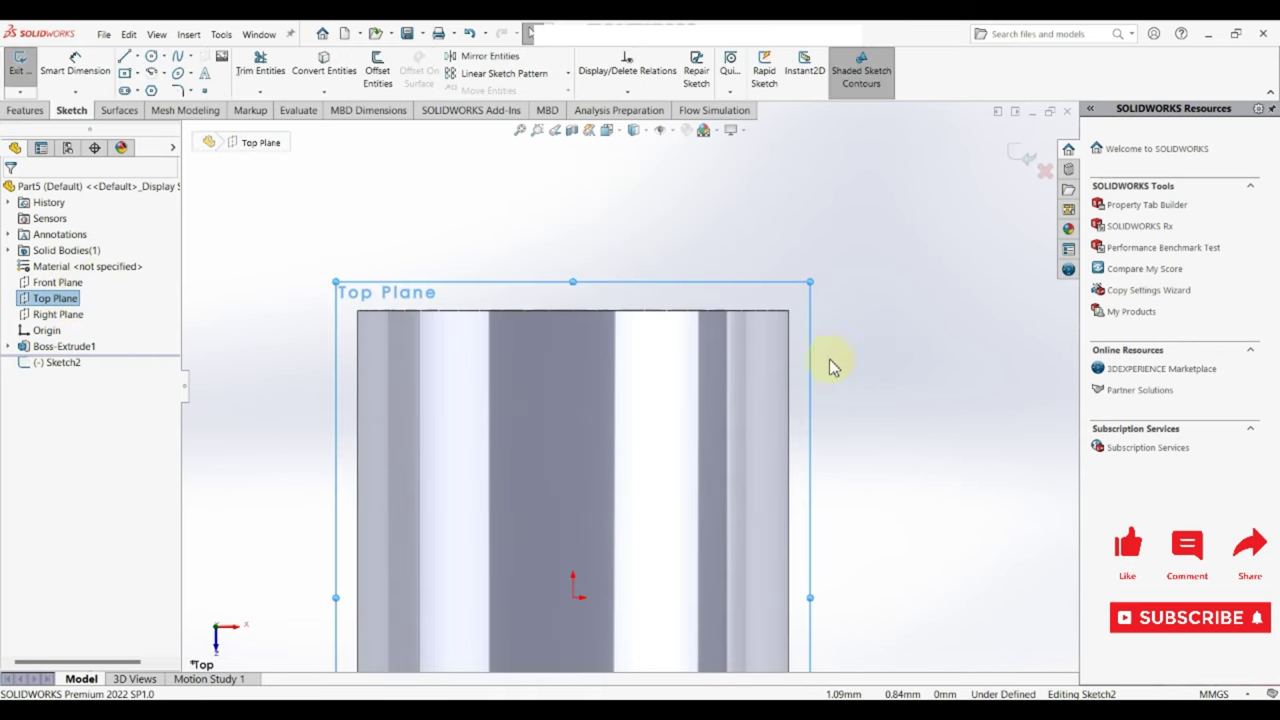
pyautogui.press('l')
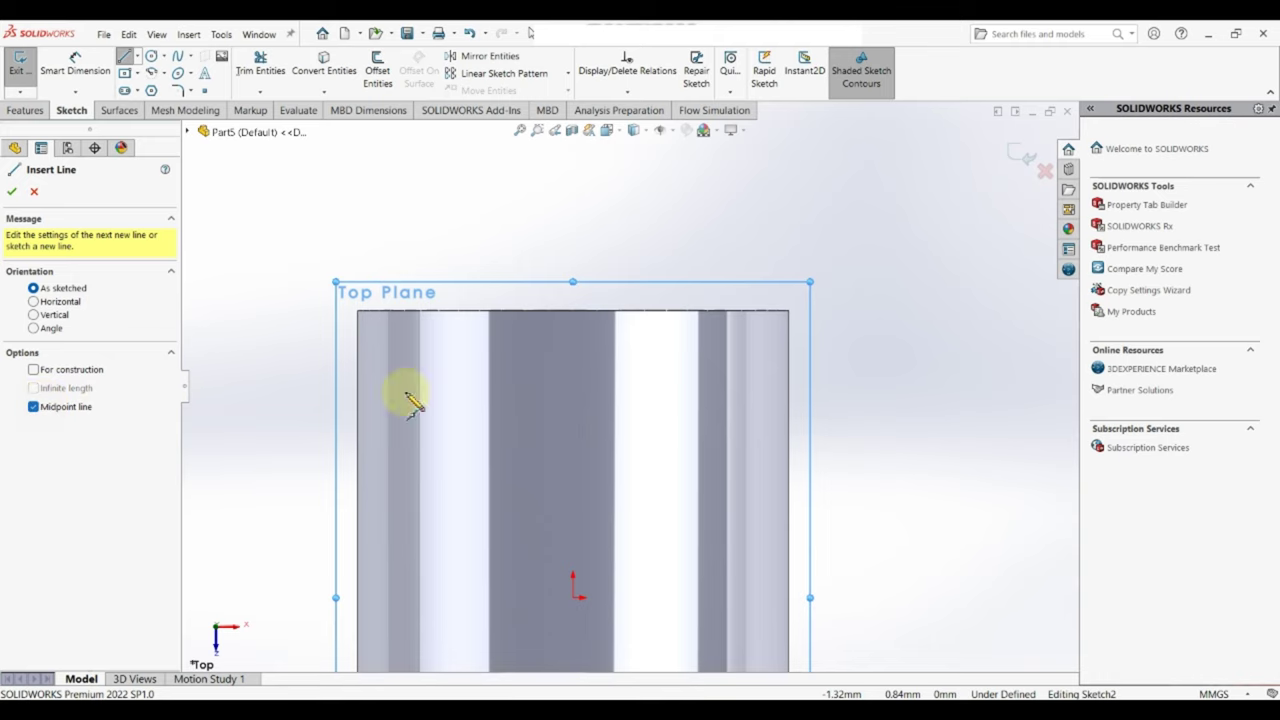
pyautogui.click(572, 311)
pyautogui.click(818, 310)
pyautogui.rightClick(820, 313)
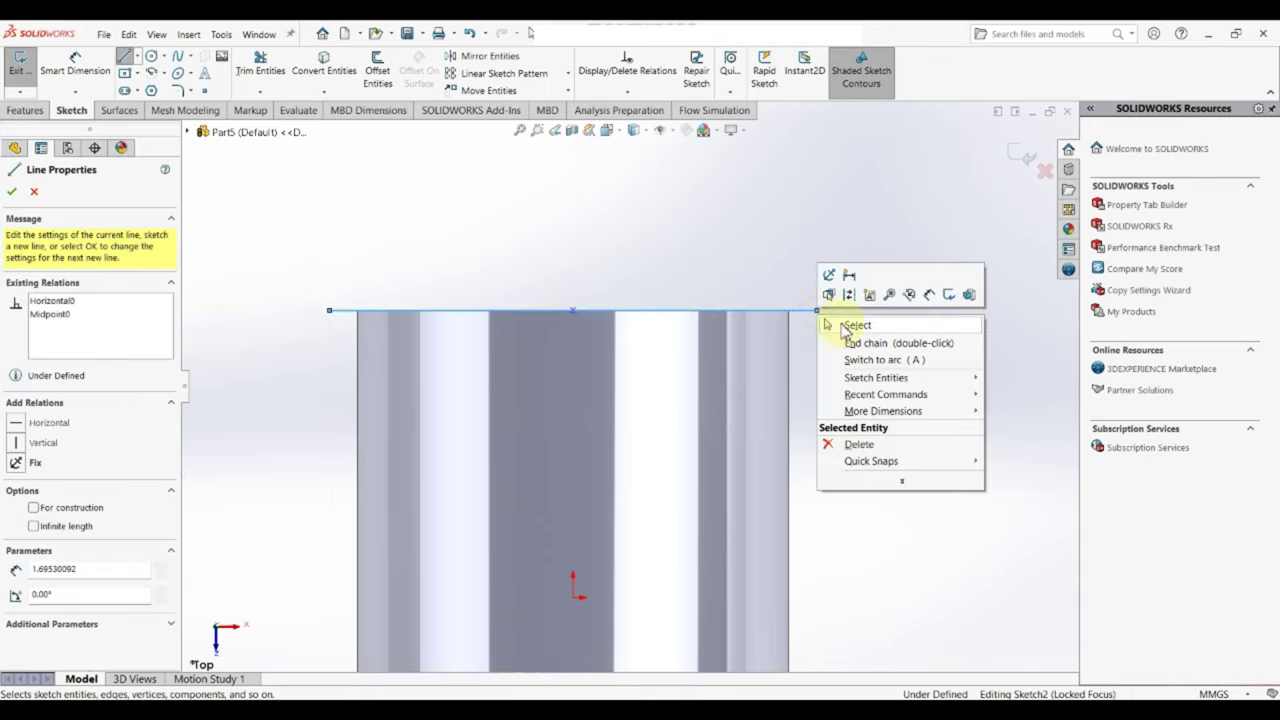
pyautogui.click(855, 325)
pyautogui.press('d')
pyautogui.click(795, 314)
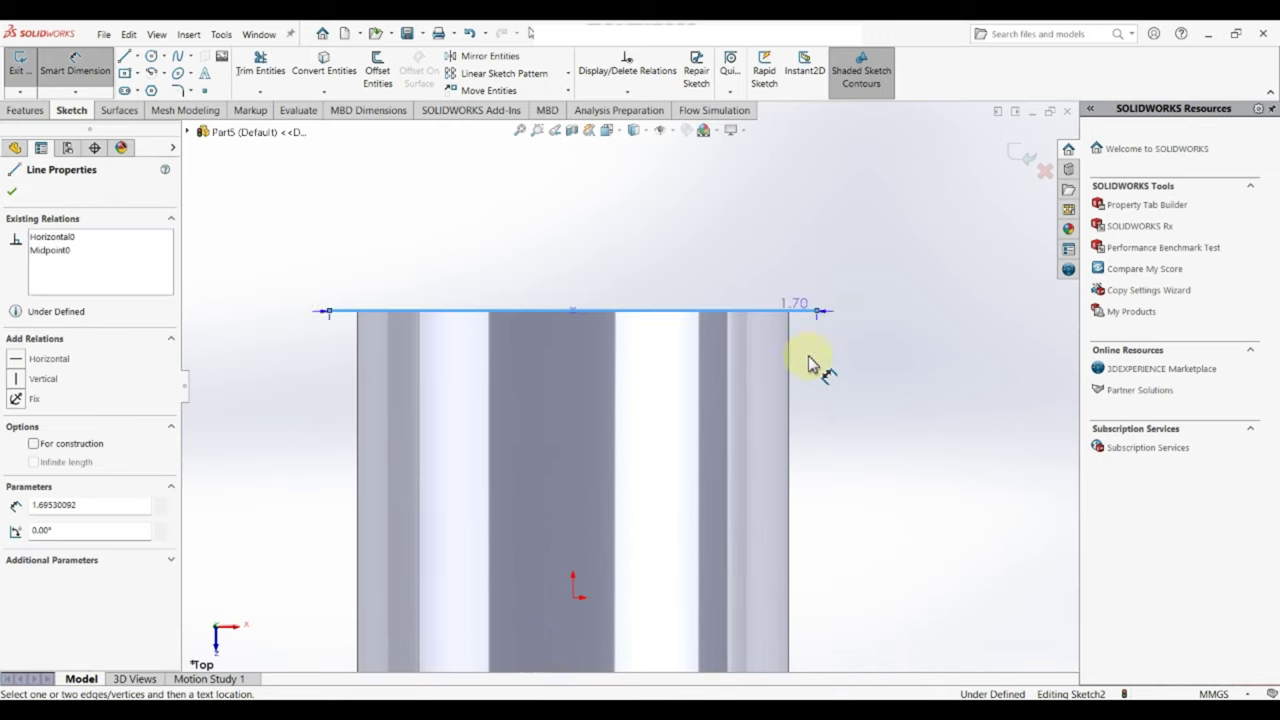
pyautogui.click(808, 363)
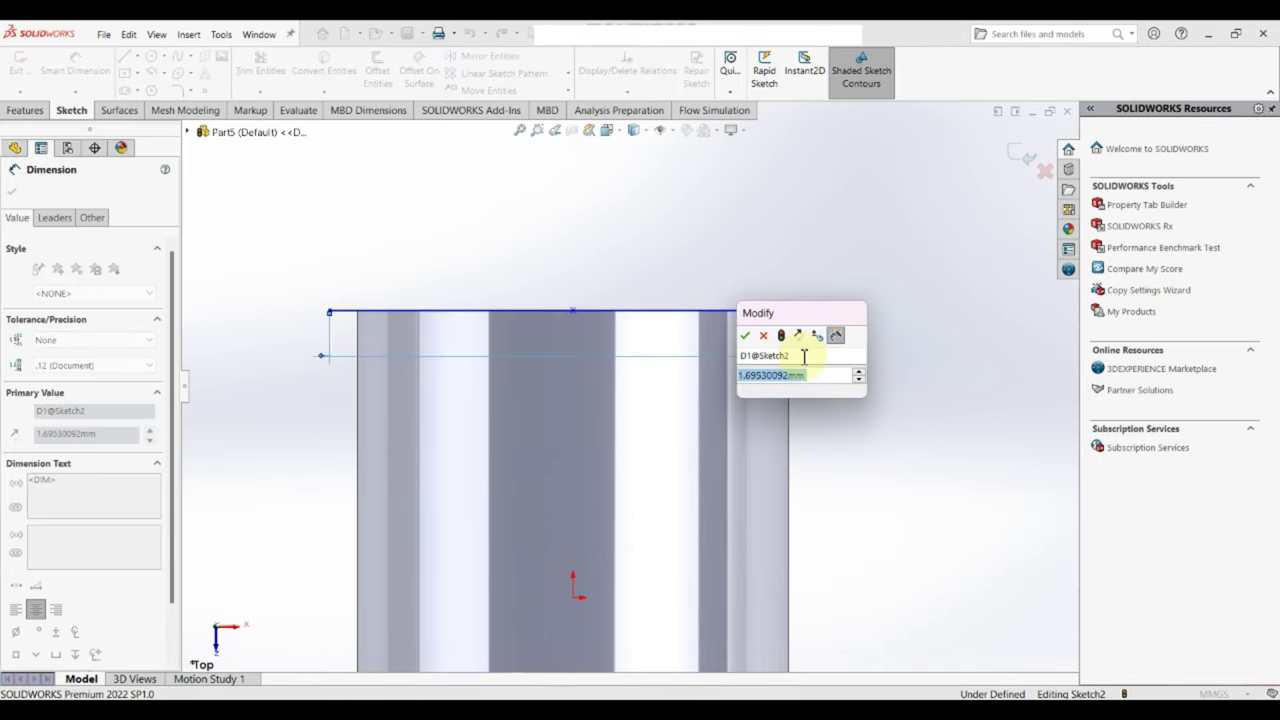
pyautogui.write('1.7')
pyautogui.press('Return')
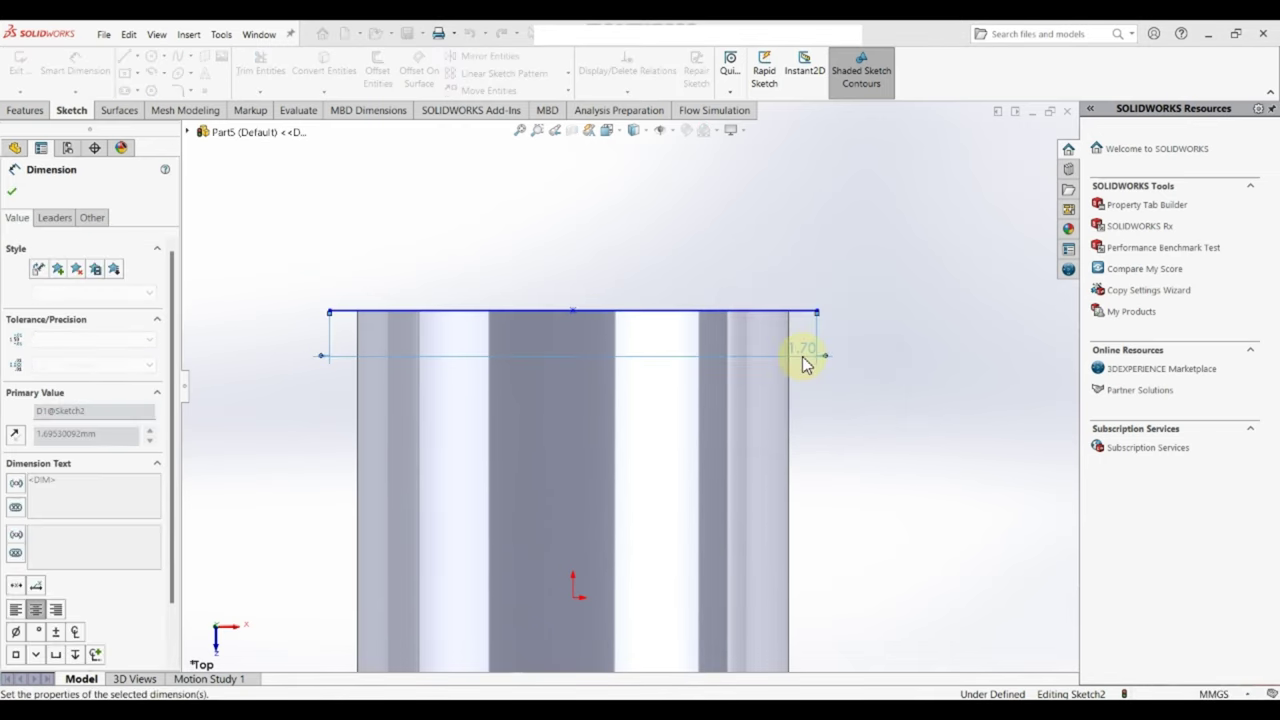
# Draw a circle centred on the line's midpoint reaching the line's end.
pyautogui.press('c')
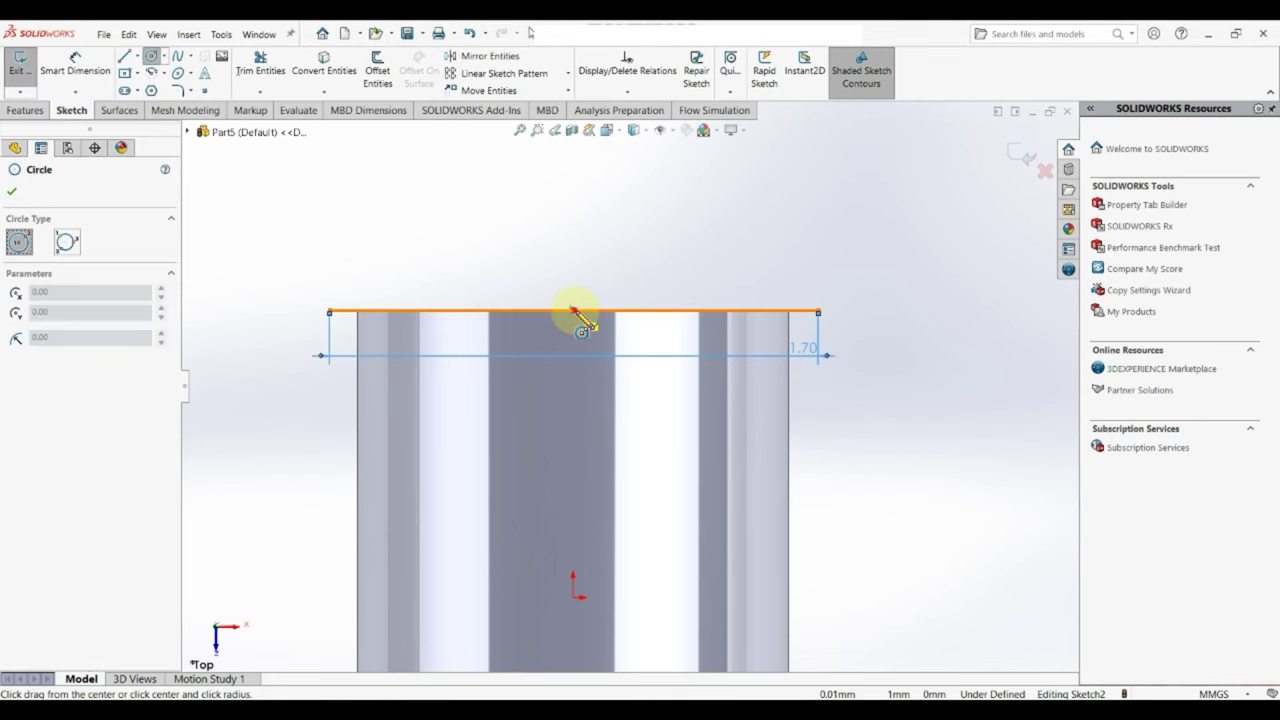
pyautogui.click(573, 311)
pyautogui.click(818, 311)
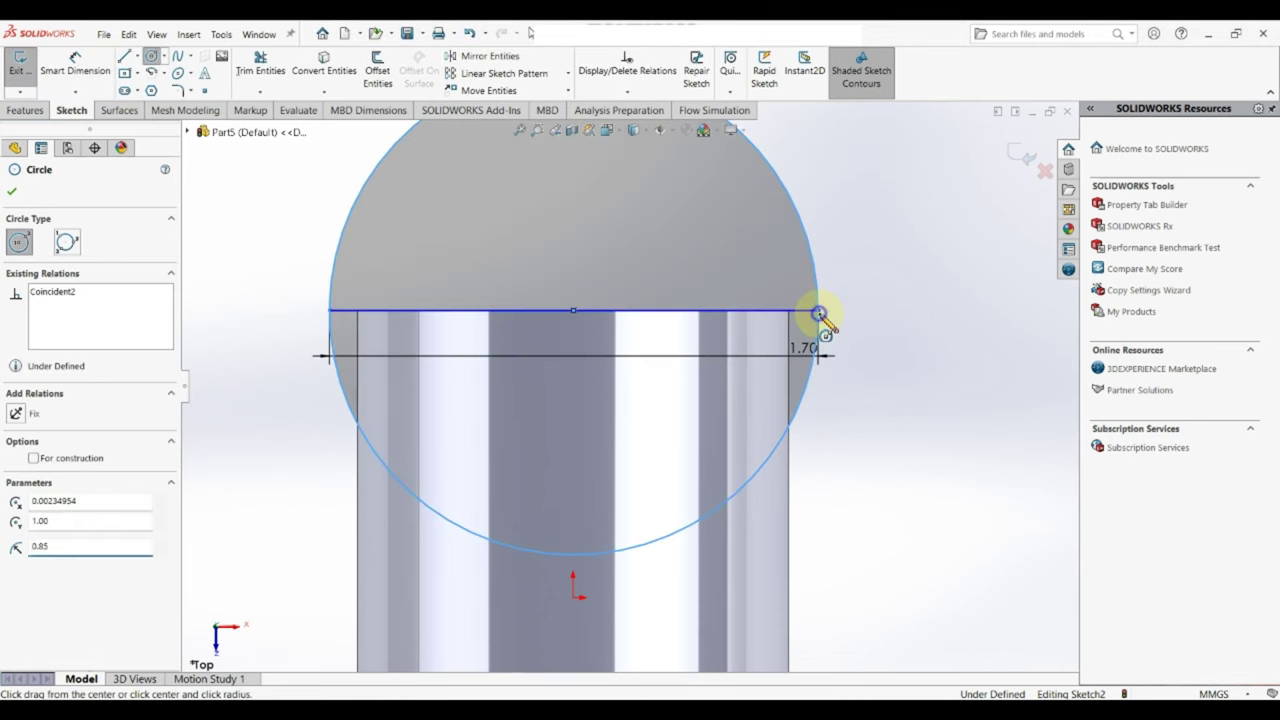
pyautogui.press('Escape')
# Trim away the circle's lower arc and discard the conflicting R0.85 dimension.
pyautogui.press('t')
pyautogui.moveTo(843, 440); pyautogui.dragTo(771, 449)
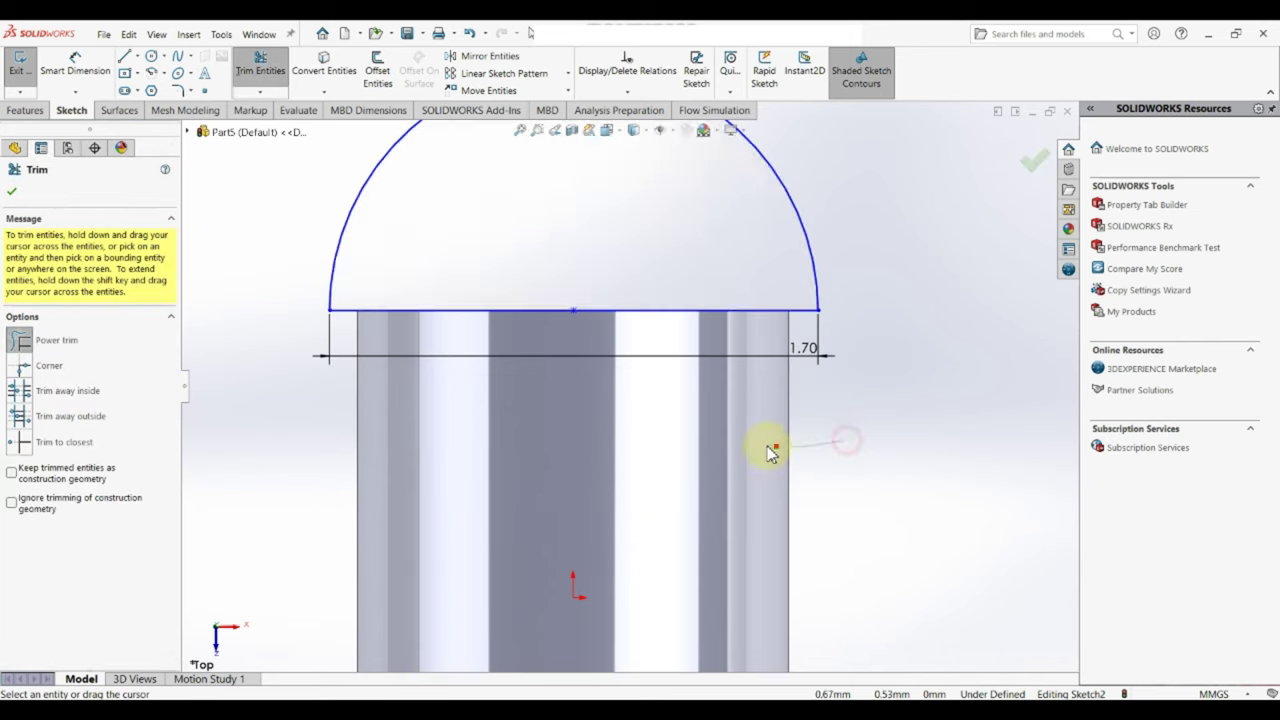
pyautogui.press('Escape')
pyautogui.press('d')
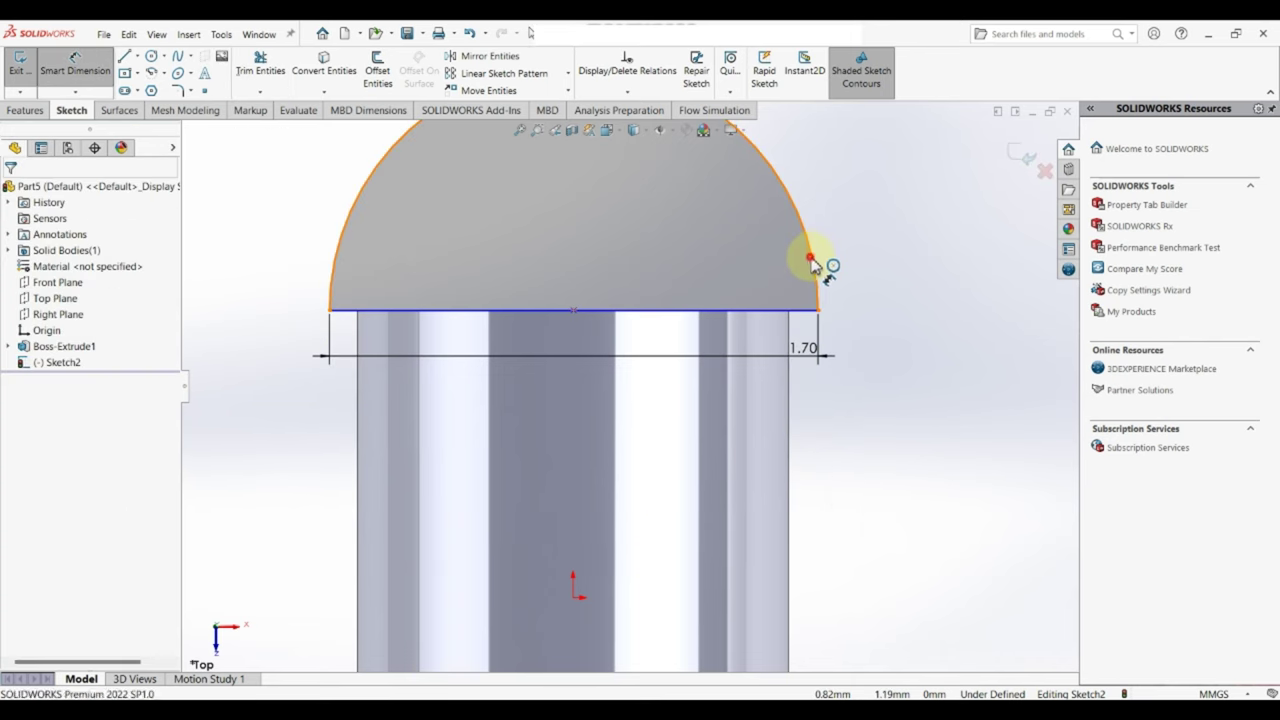
pyautogui.click(816, 262)
pyautogui.click(876, 228)
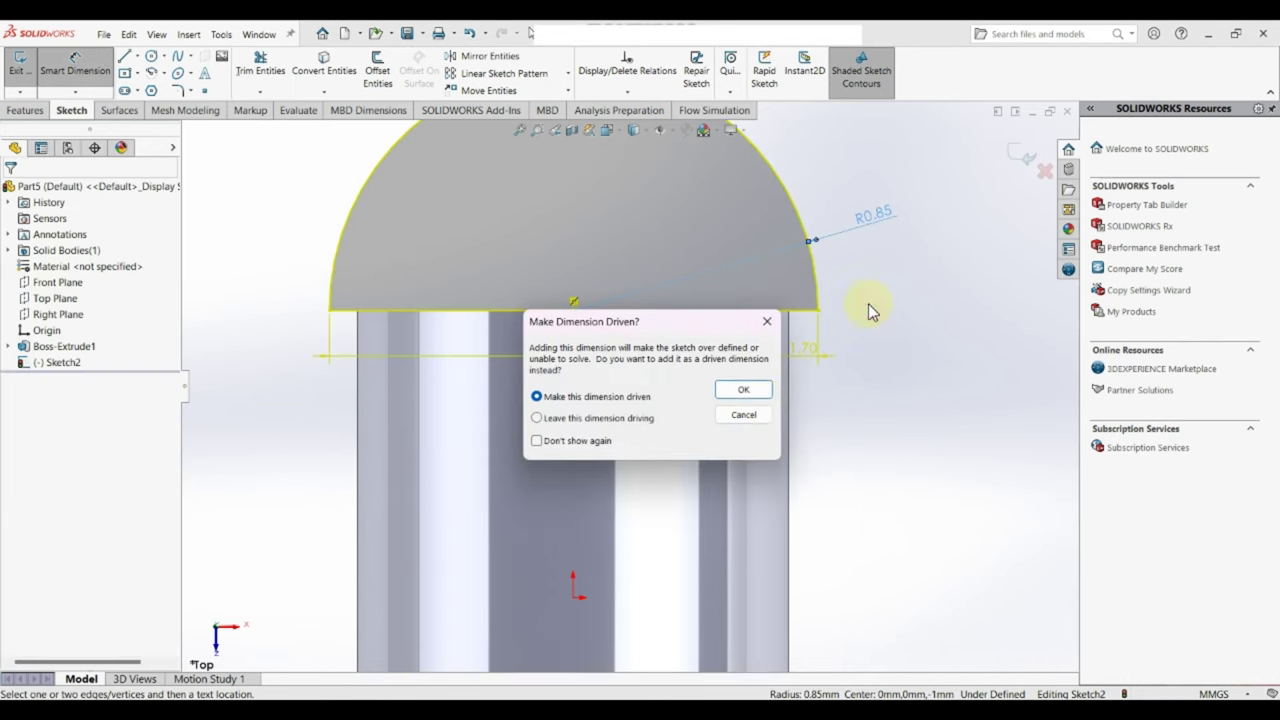
pyautogui.click(744, 416)
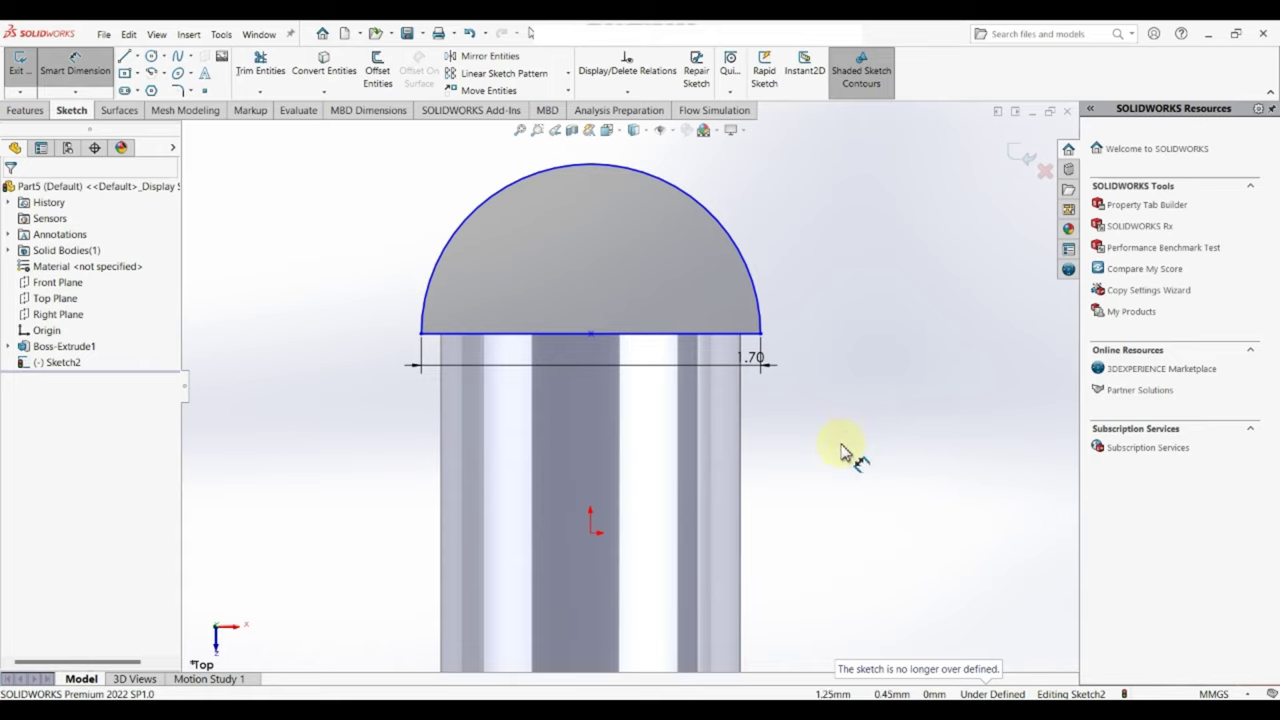
pyautogui.click(809, 517)
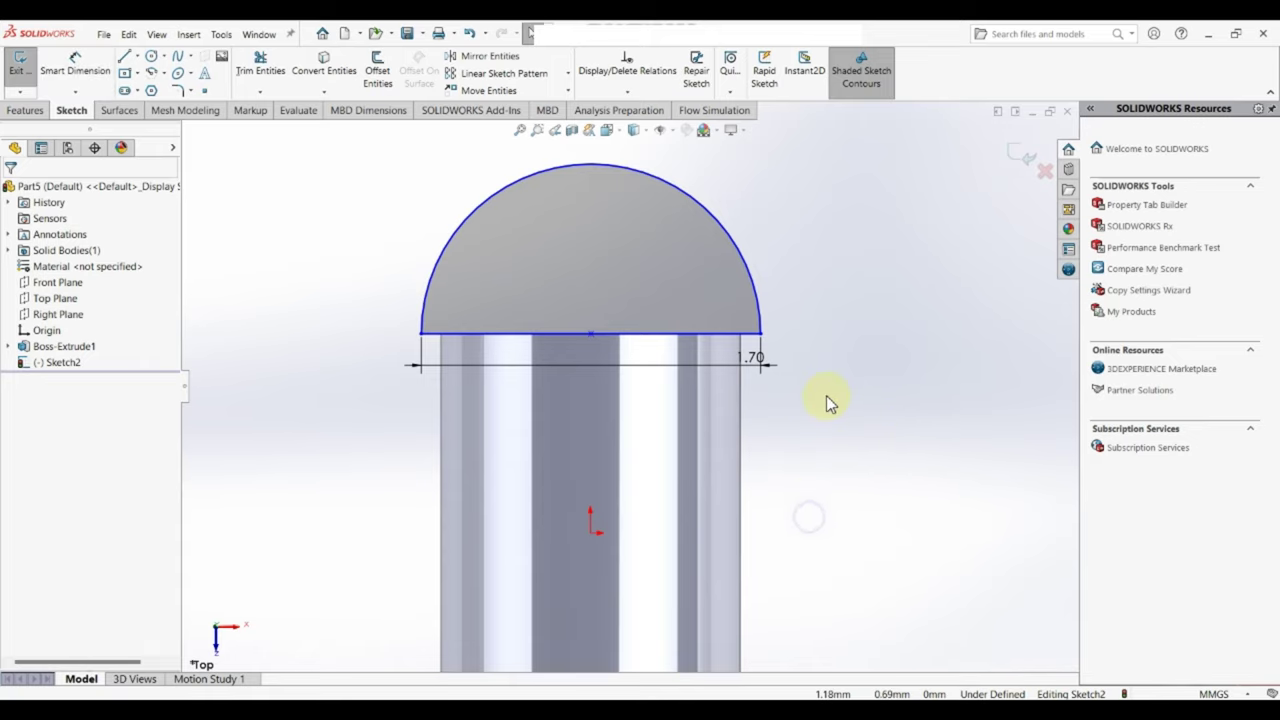
# Move the base line up and make it collinear with the cylinder's top edge.
pyautogui.click(690, 334)
pyautogui.click(766, 417)
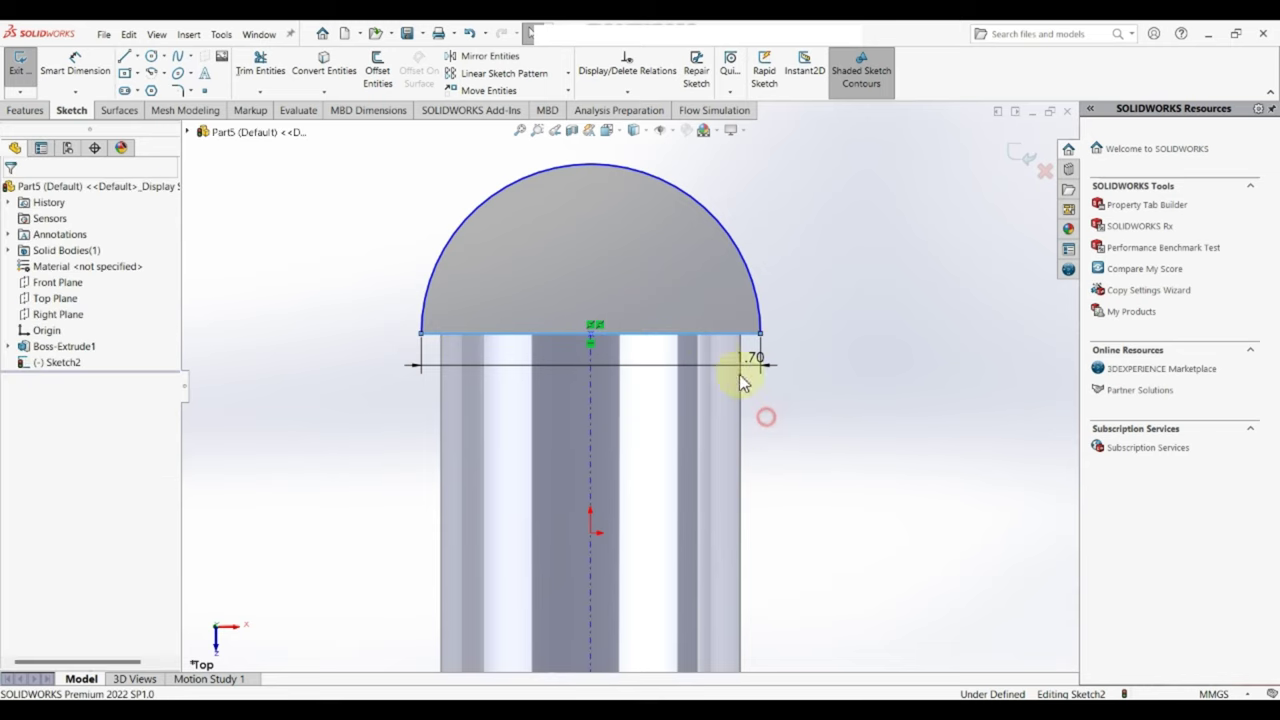
pyautogui.moveTo(686, 342); pyautogui.dragTo(660, 302)
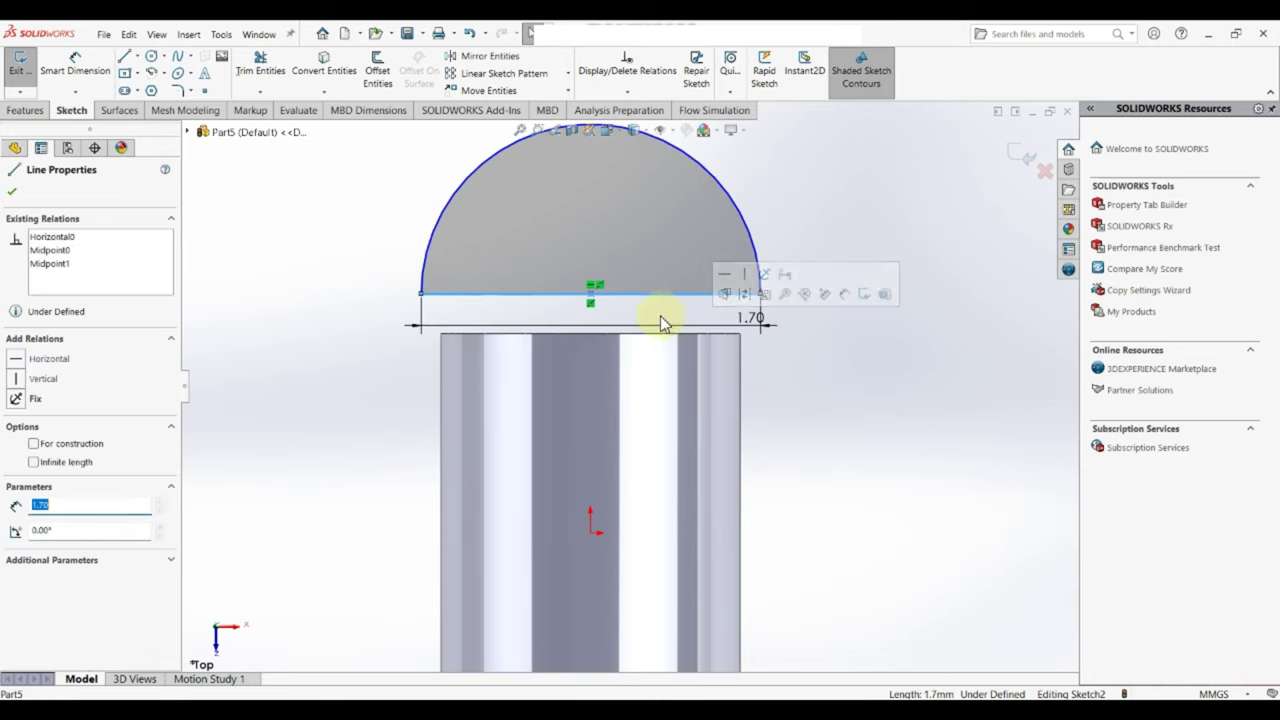
pyautogui.keyDown('ctrl'); pyautogui.click(666, 335); pyautogui.keyUp('ctrl')
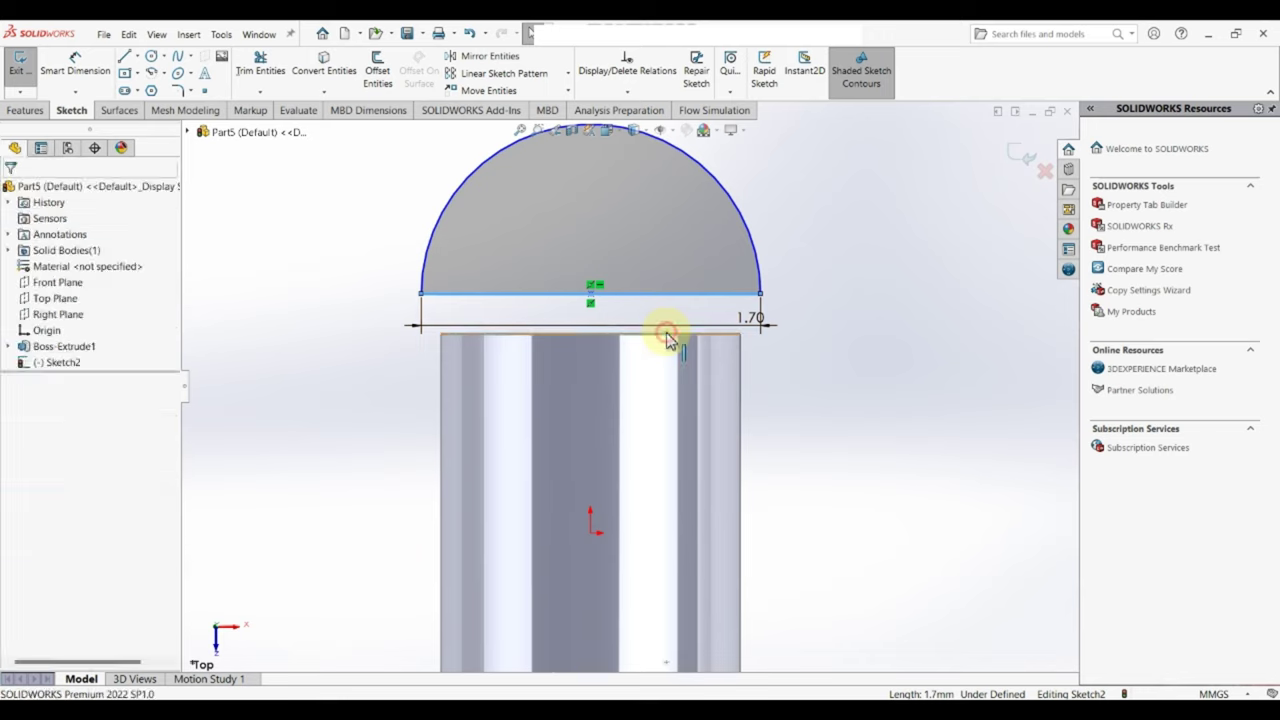
pyautogui.click(707, 273)
pyautogui.click(843, 408)
# Try the R0.85 radius dimension on the dome again and cancel it as redundant.
pyautogui.scroll(2, 830, 437)
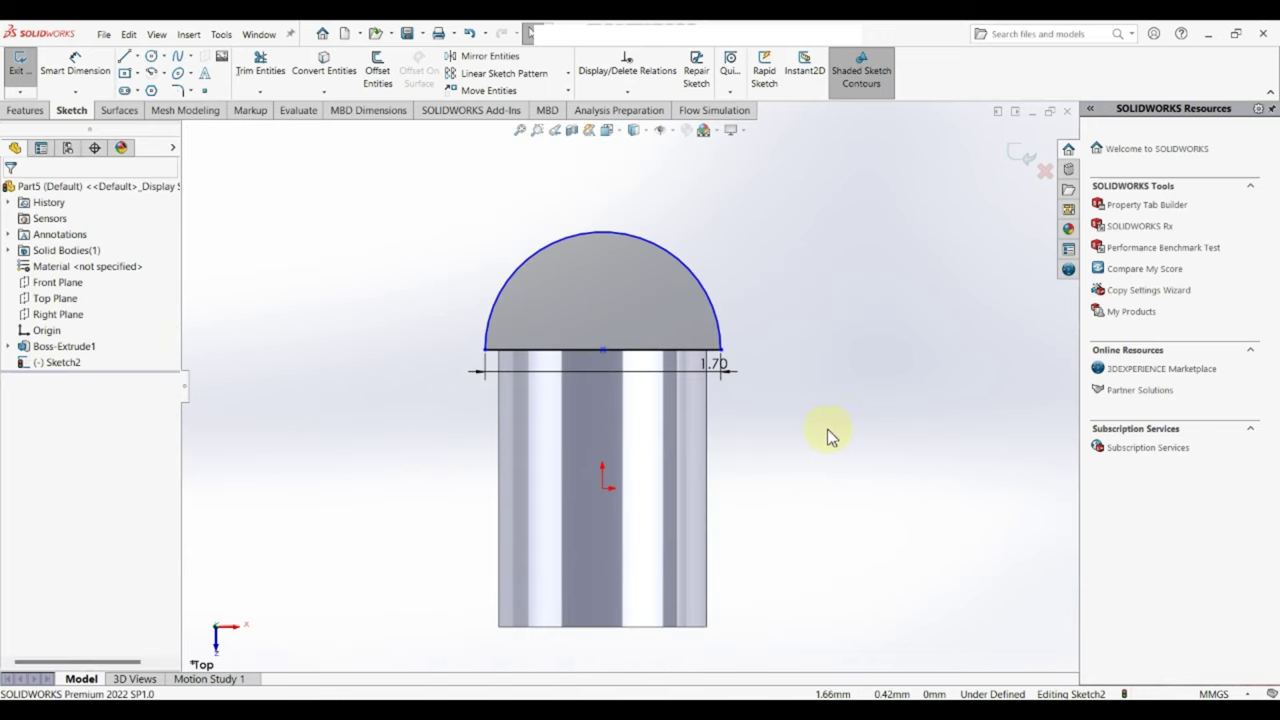
pyautogui.moveTo(780, 420); pyautogui.dragTo(745, 318, button='right')
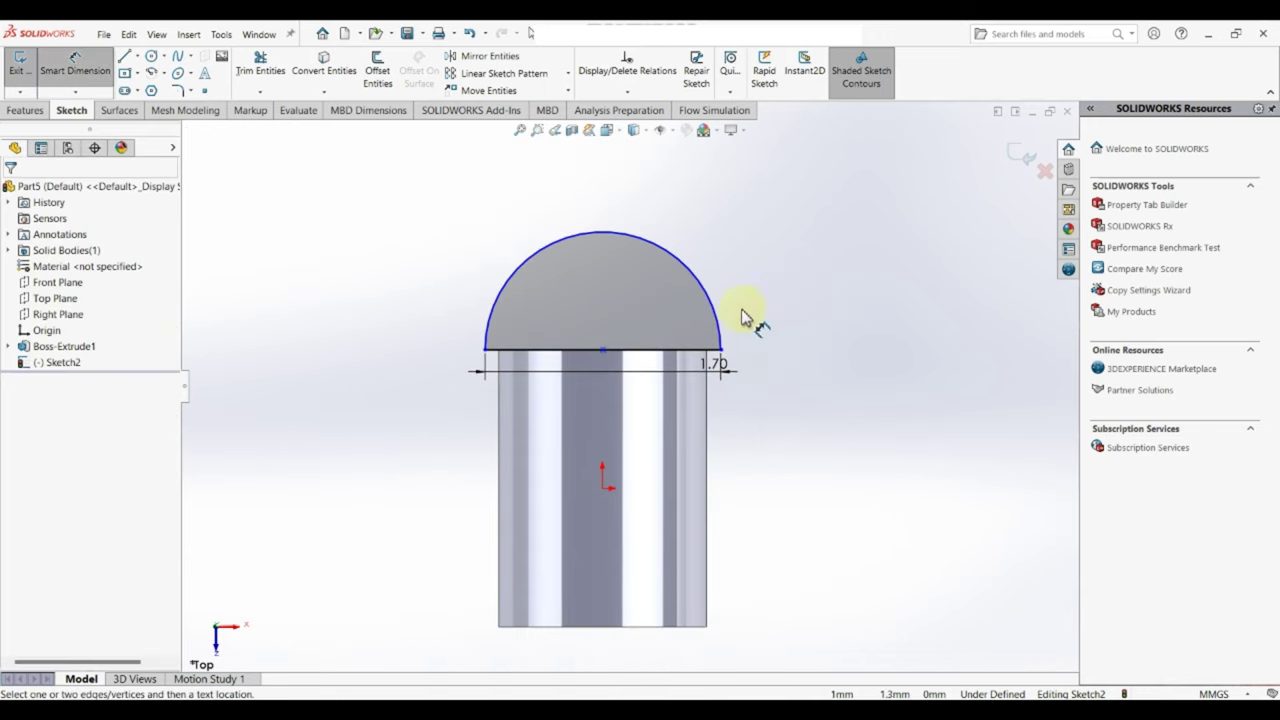
pyautogui.click(722, 326)
pyautogui.click(757, 302)
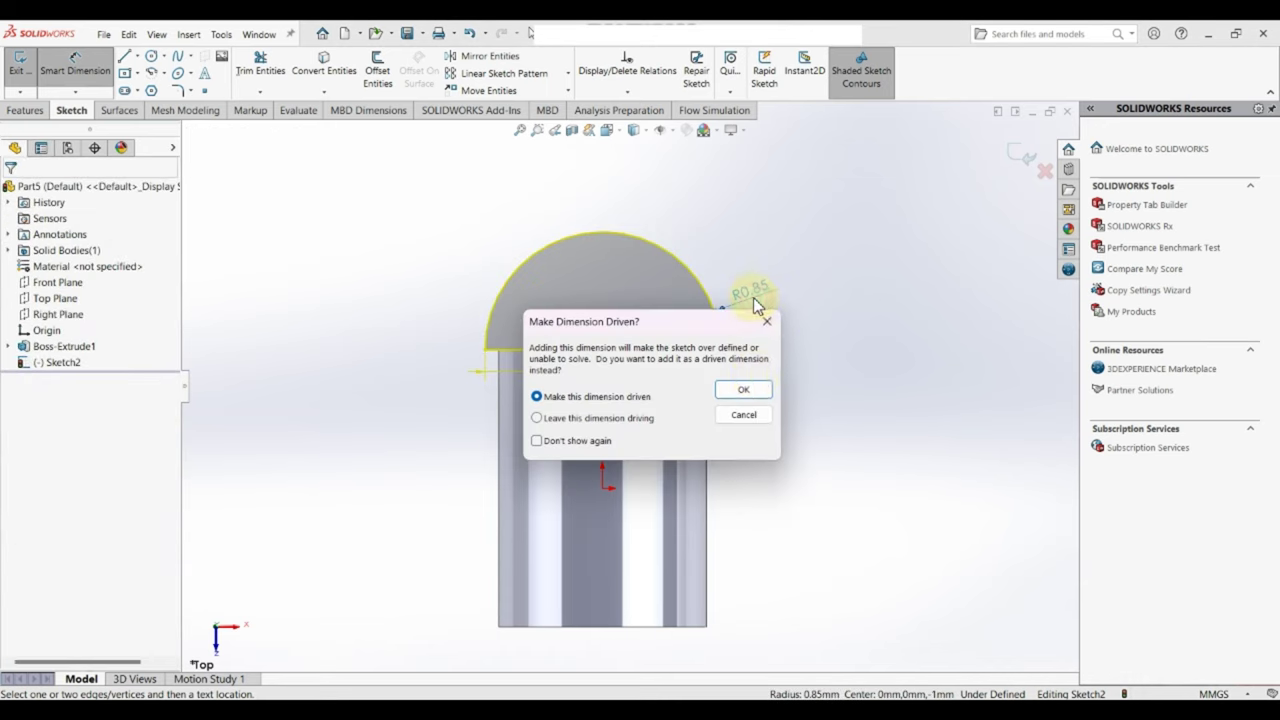
pyautogui.click(743, 415)
pyautogui.press('Escape')
pyautogui.scroll(-3, 805, 400)
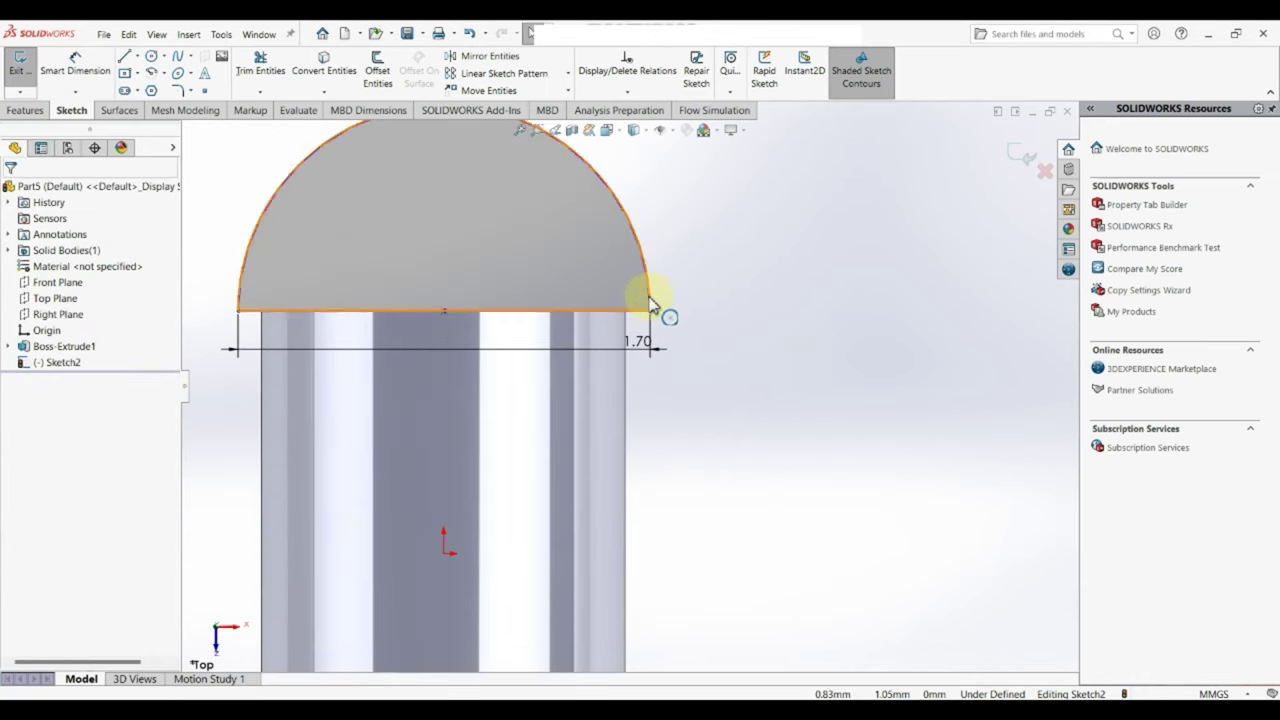
# Snap the dome arc's centre onto the base line's midpoint to fully define the sketch.
pyautogui.click(650, 295)
pyautogui.click(652, 288)
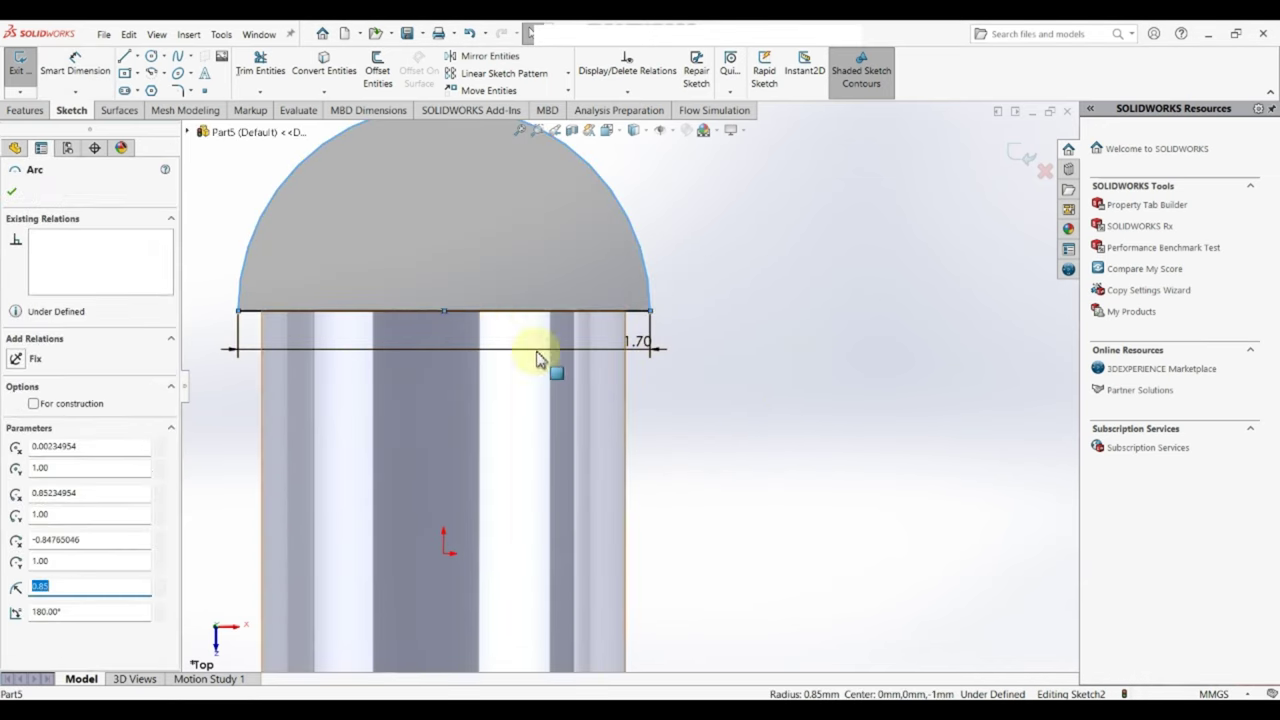
pyautogui.click(452, 328)
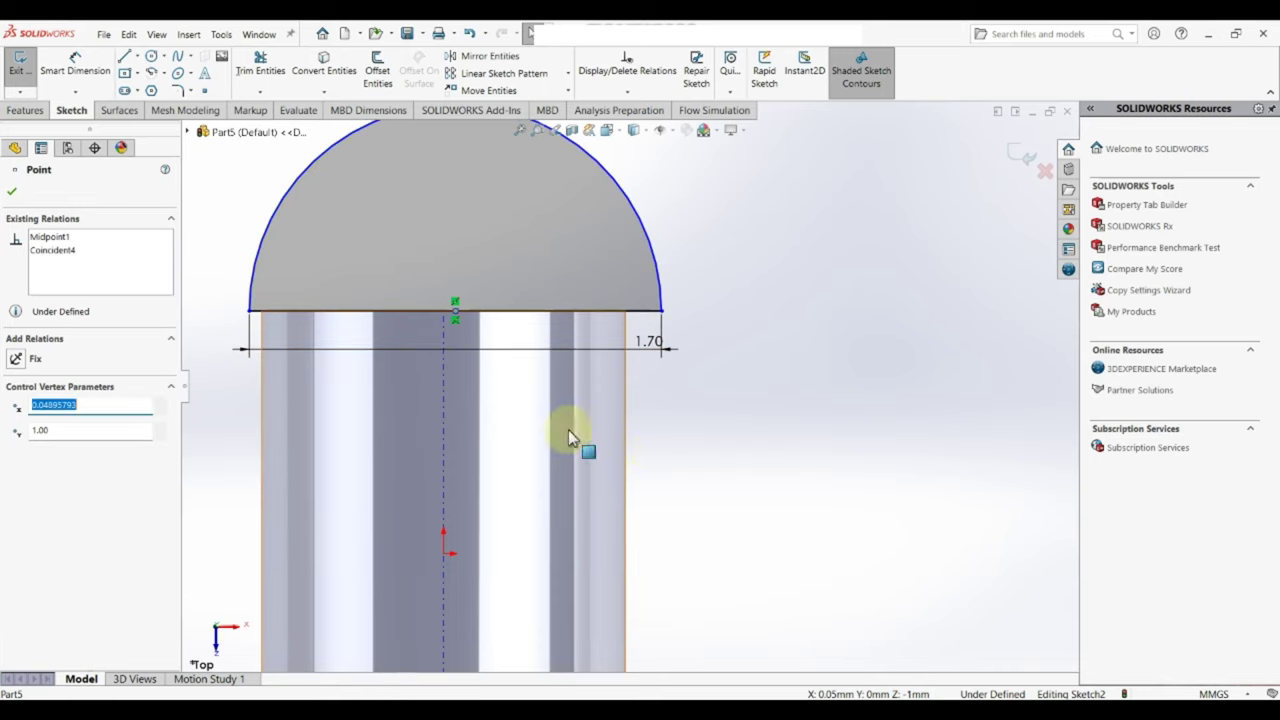
pyautogui.click(766, 471)
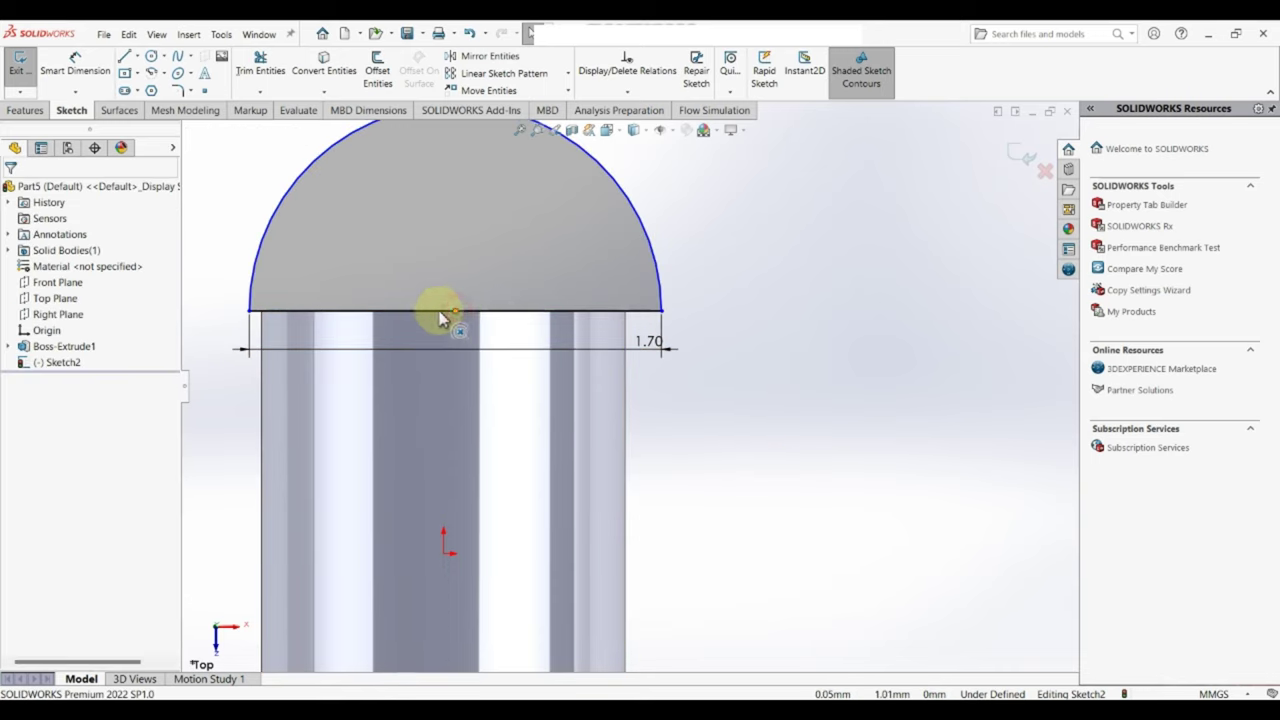
pyautogui.moveTo(440, 318); pyautogui.dragTo(478, 318)
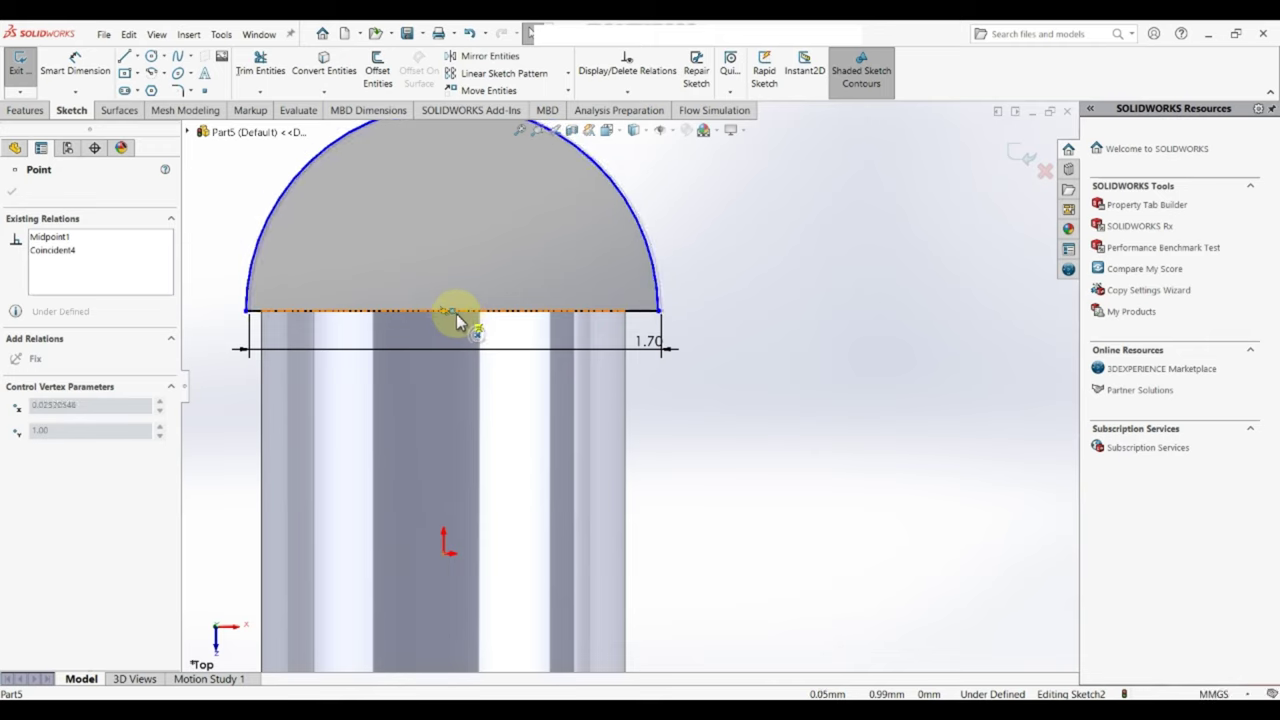
pyautogui.moveTo(463, 320); pyautogui.dragTo(443, 313)
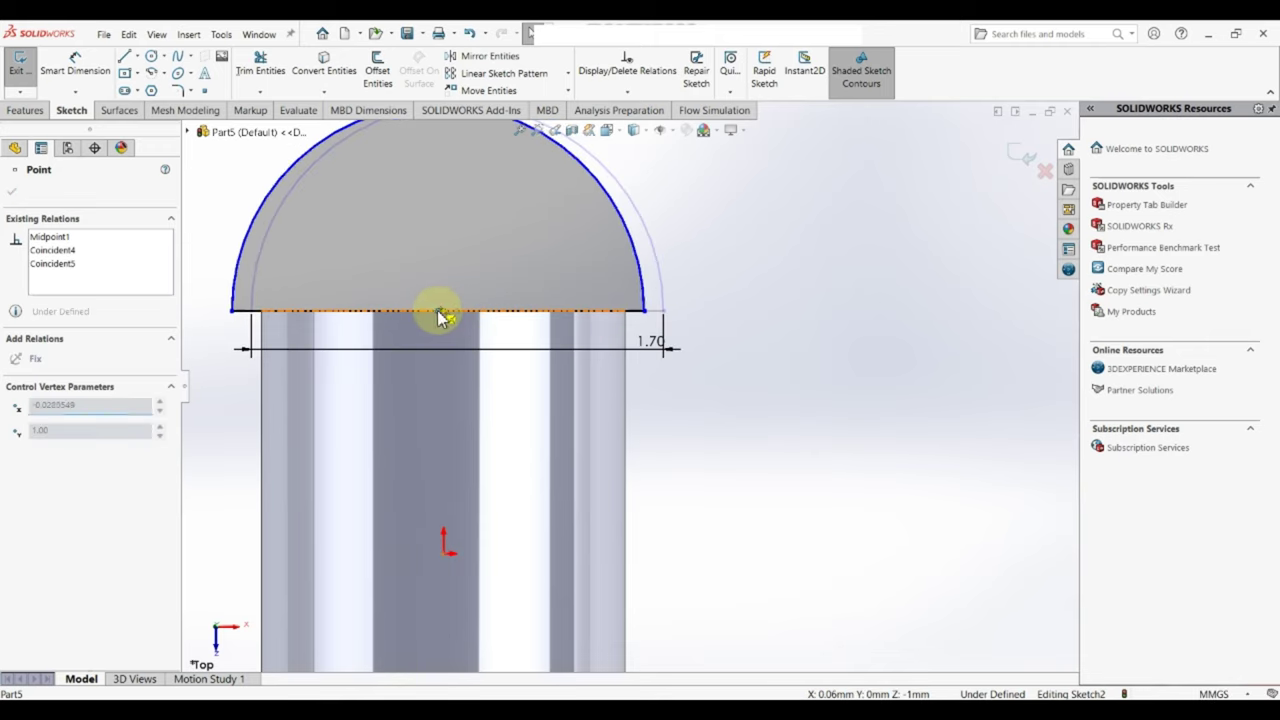
pyautogui.click(737, 457)
pyautogui.scroll(5, 730, 462)
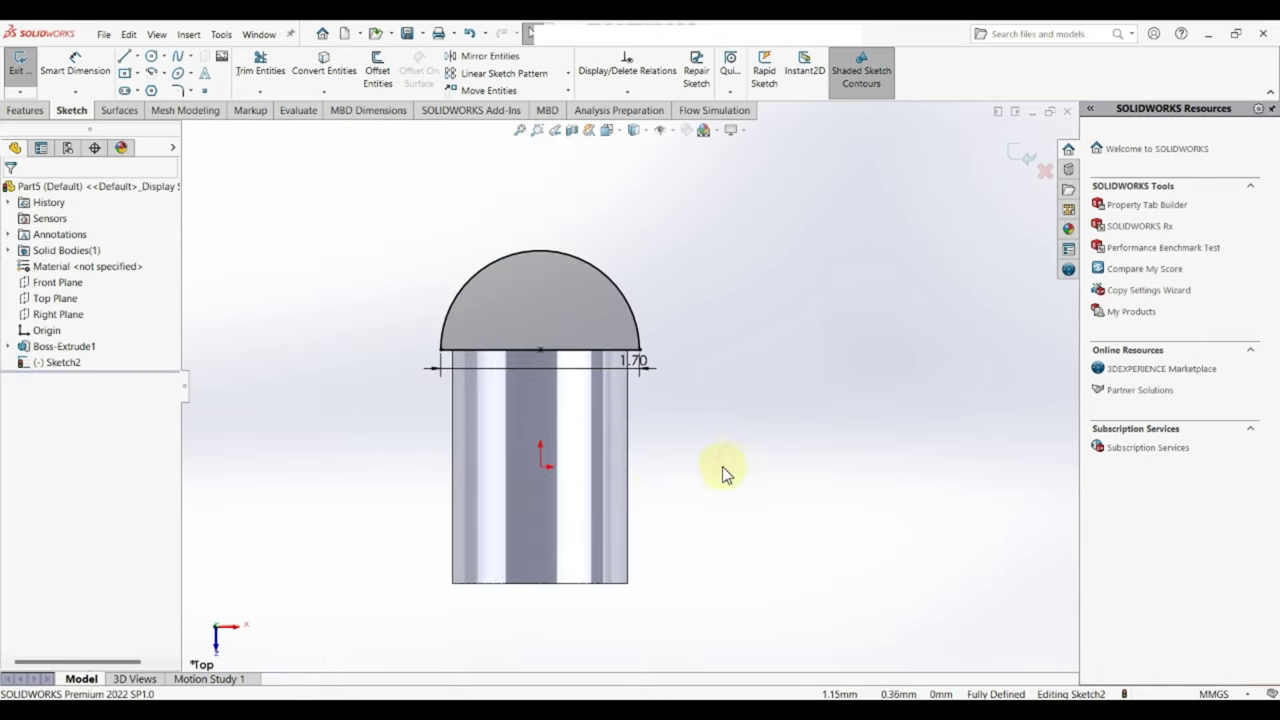
# Revolve the dome sketch about Line1, 90° in both directions, to cap the pin.
pyautogui.click(24, 113)
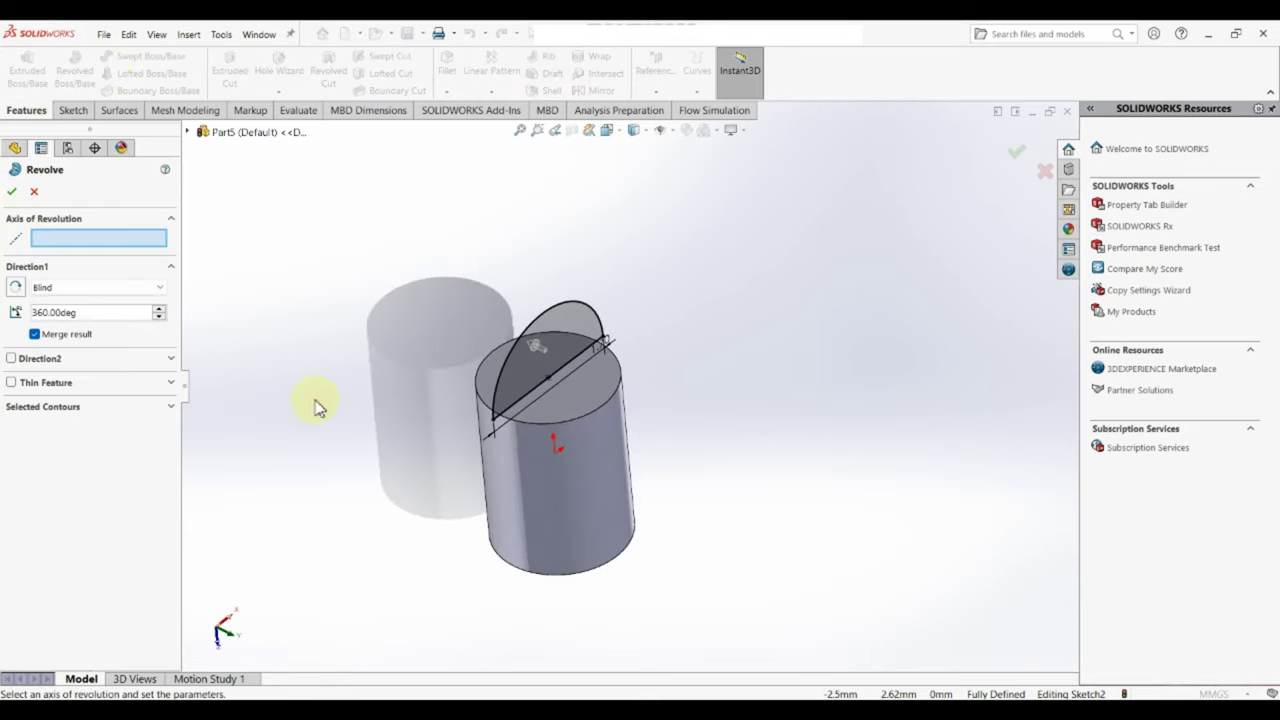
pyautogui.click(562, 366)
pyautogui.write('90')
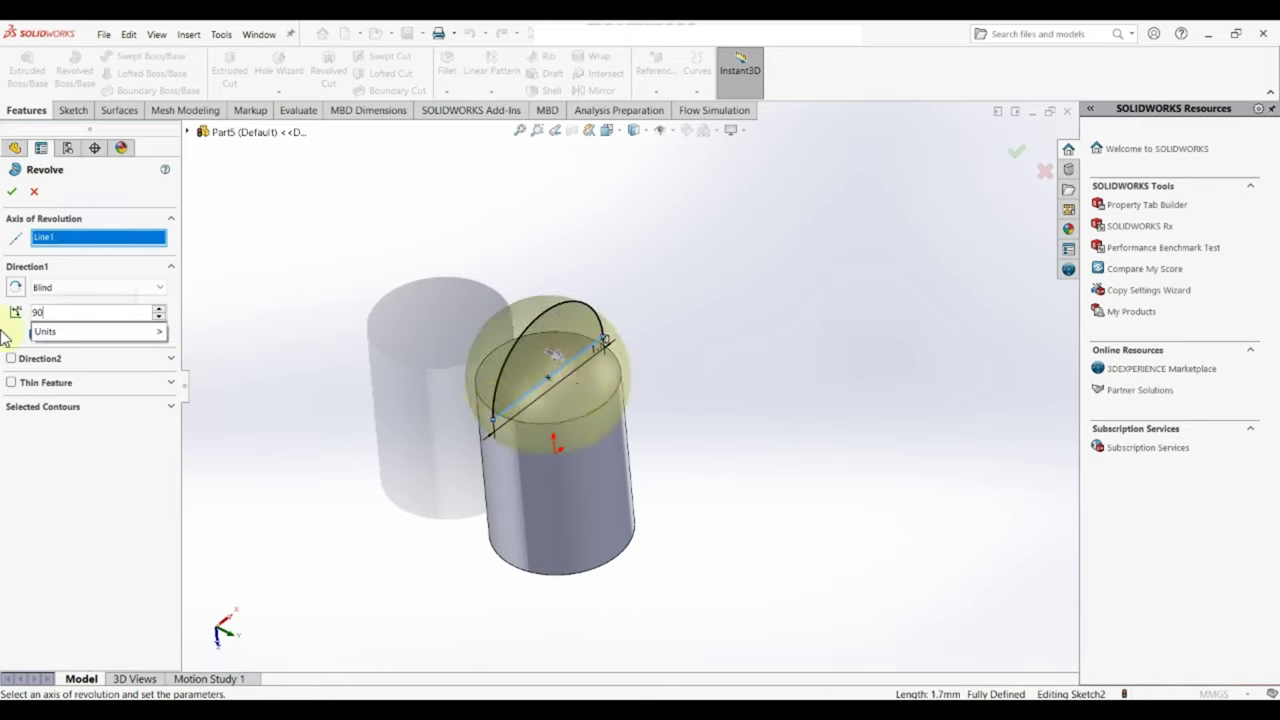
pyautogui.press('Return')
pyautogui.click(72, 362)
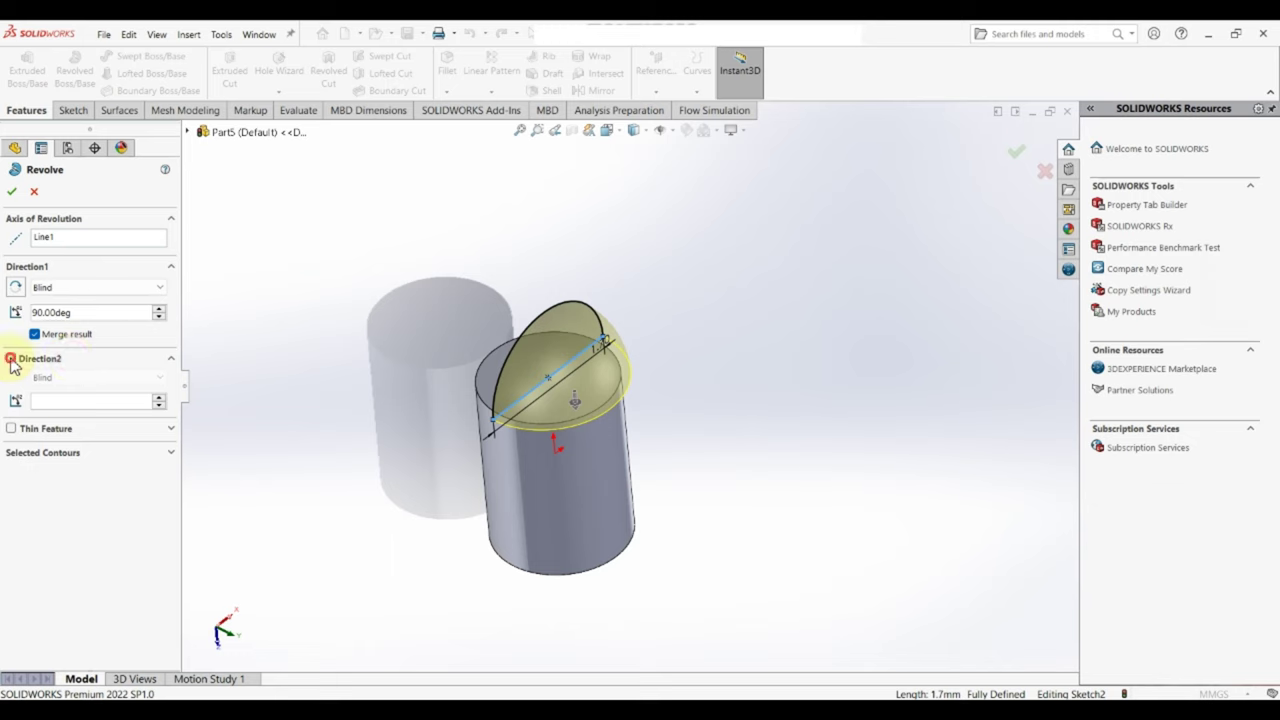
pyautogui.click(10, 358)
pyautogui.click(80, 402)
pyautogui.click(10, 192)
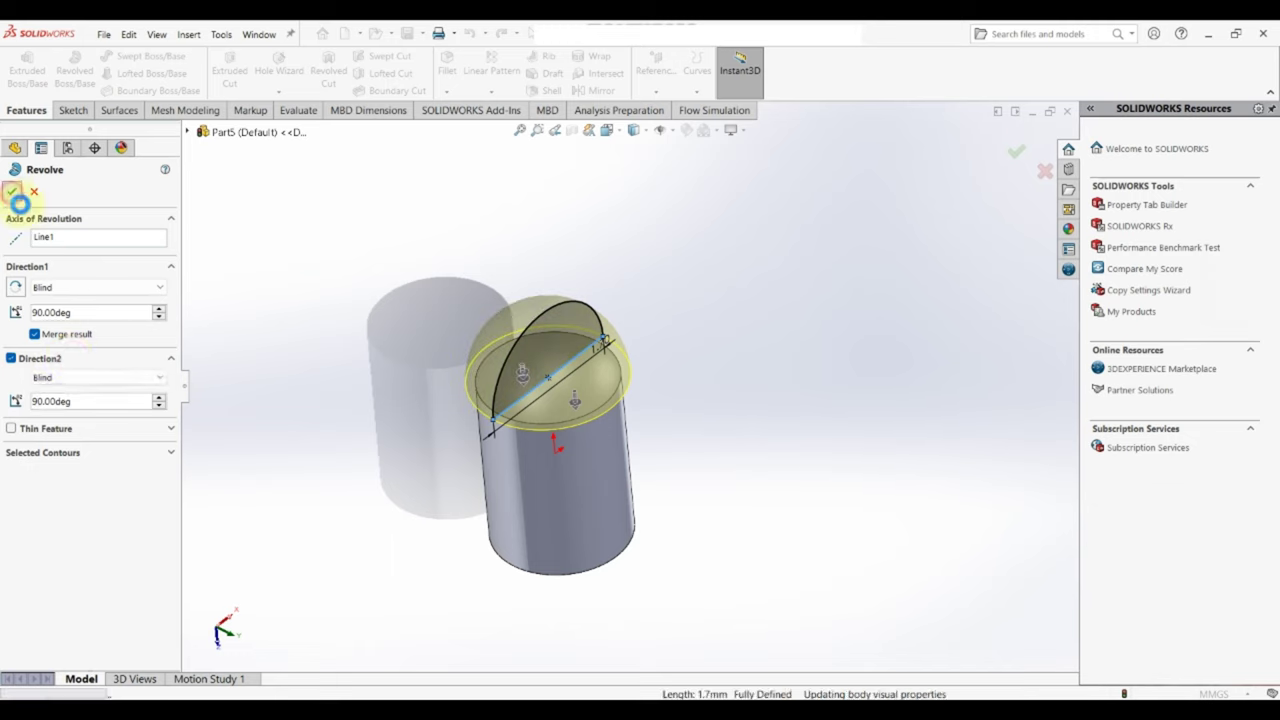
pyautogui.moveTo(443, 534)
pyautogui.mouseDown(button='middle')
pyautogui.moveTo(417, 566)
pyautogui.moveTo(441, 432)
pyautogui.moveTo(399, 463)
pyautogui.mouseUp(button='middle')
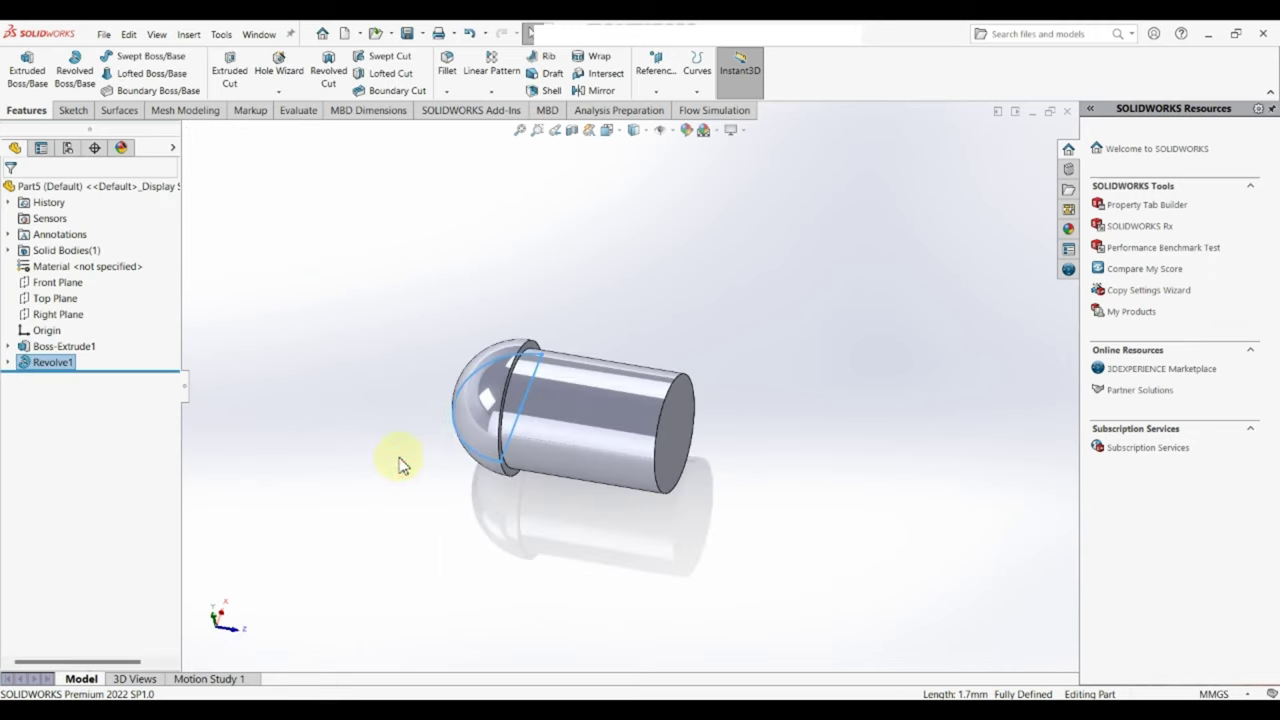
# Mirror Revolve1 across the Front Plane for a second dome, then save the part as Pin.
pyautogui.click(589, 91)
pyautogui.click(188, 132)
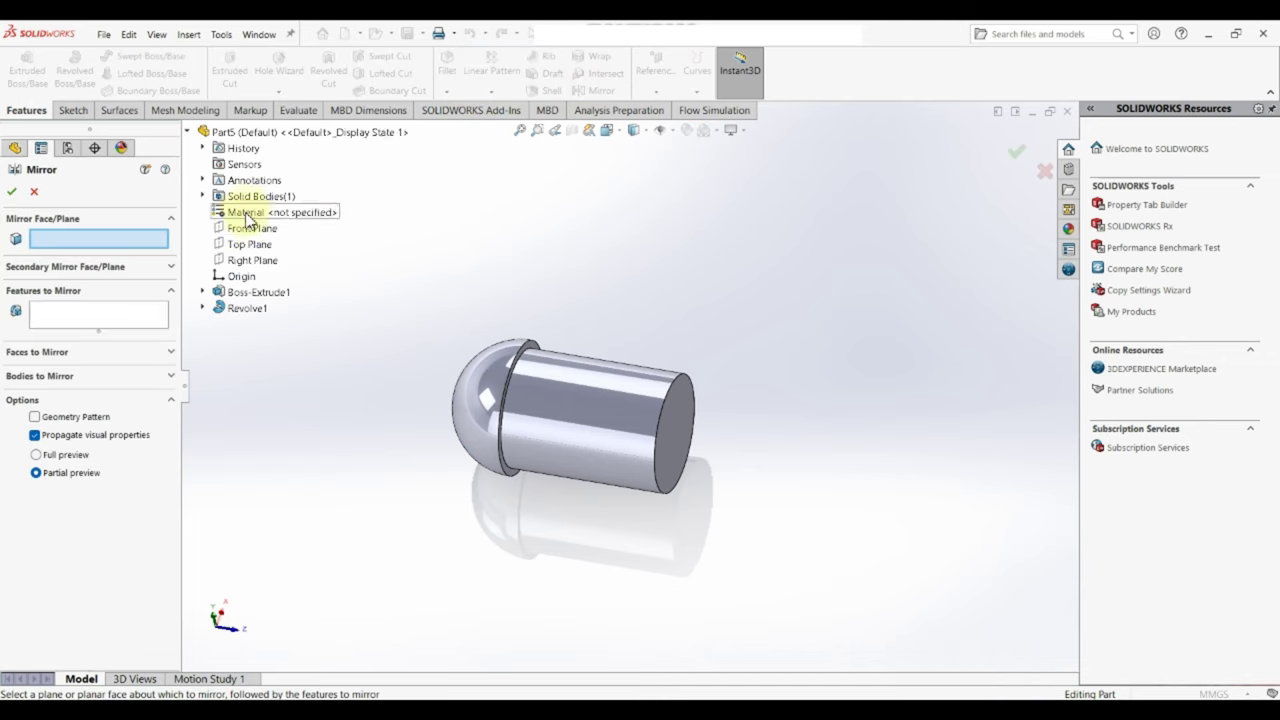
pyautogui.click(250, 229)
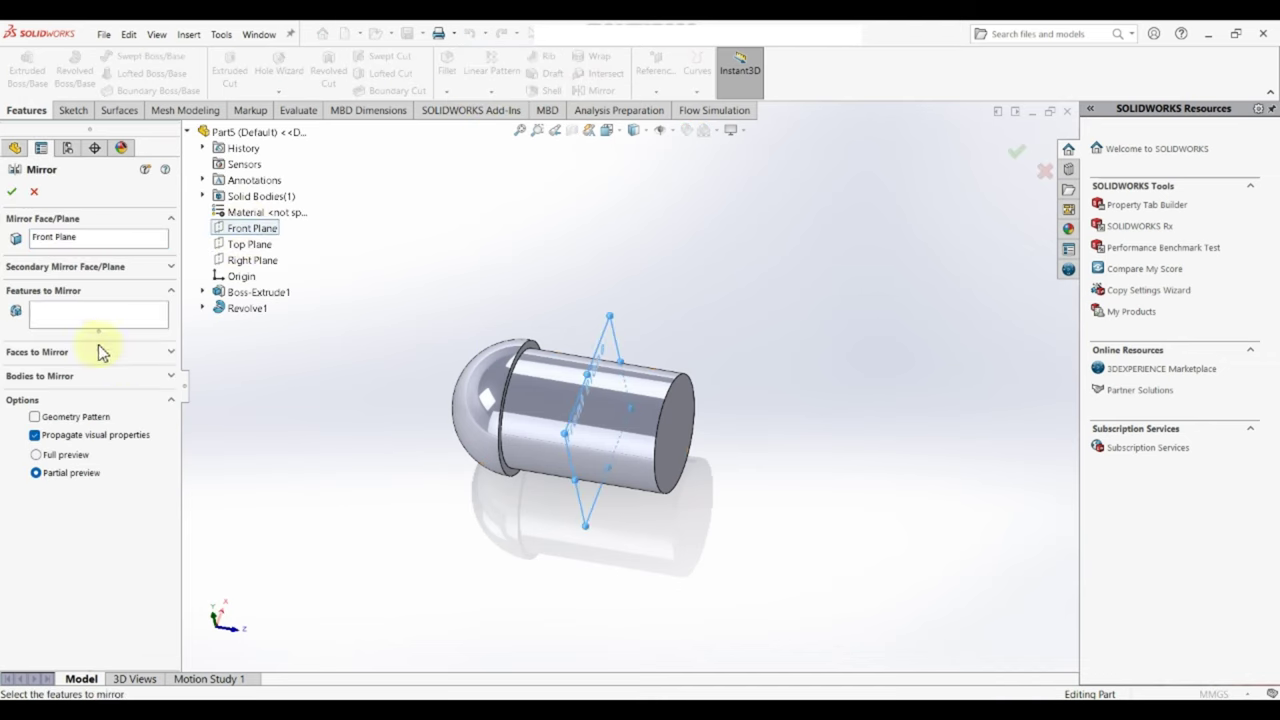
pyautogui.click(482, 412)
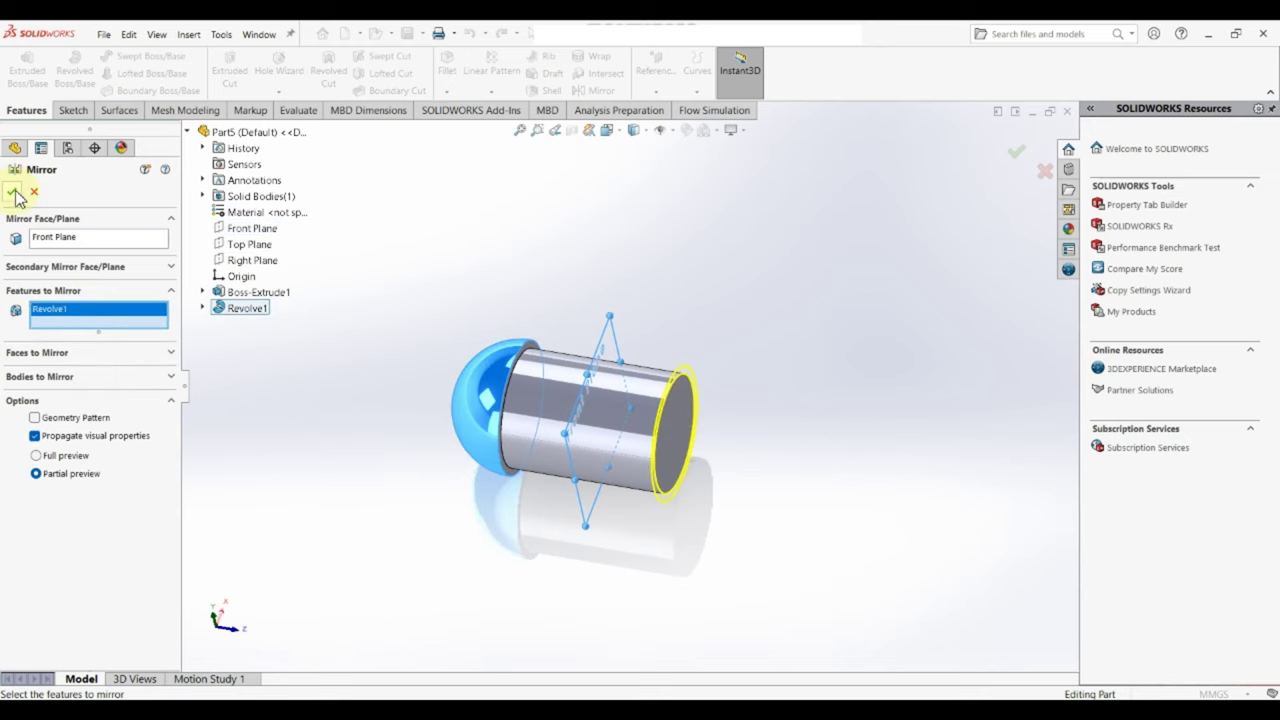
pyautogui.click(13, 192)
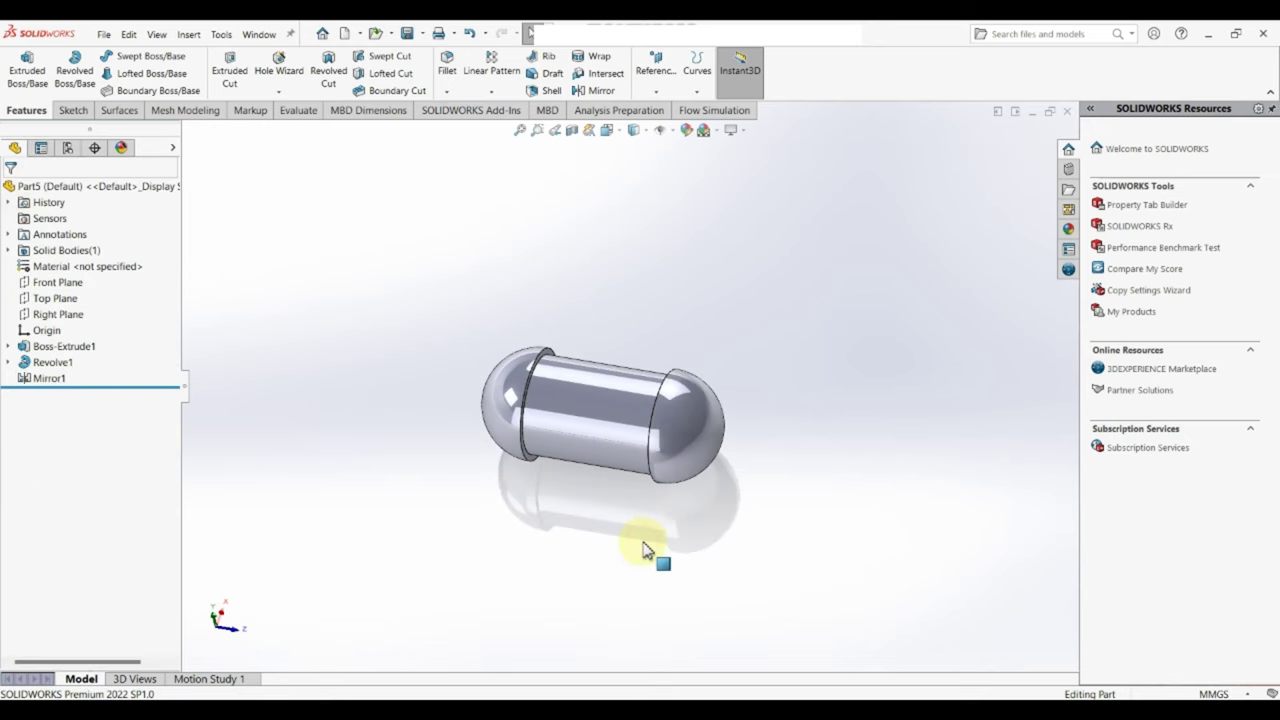
pyautogui.hotkey('ctrl', 's')
pyautogui.write('Pin')
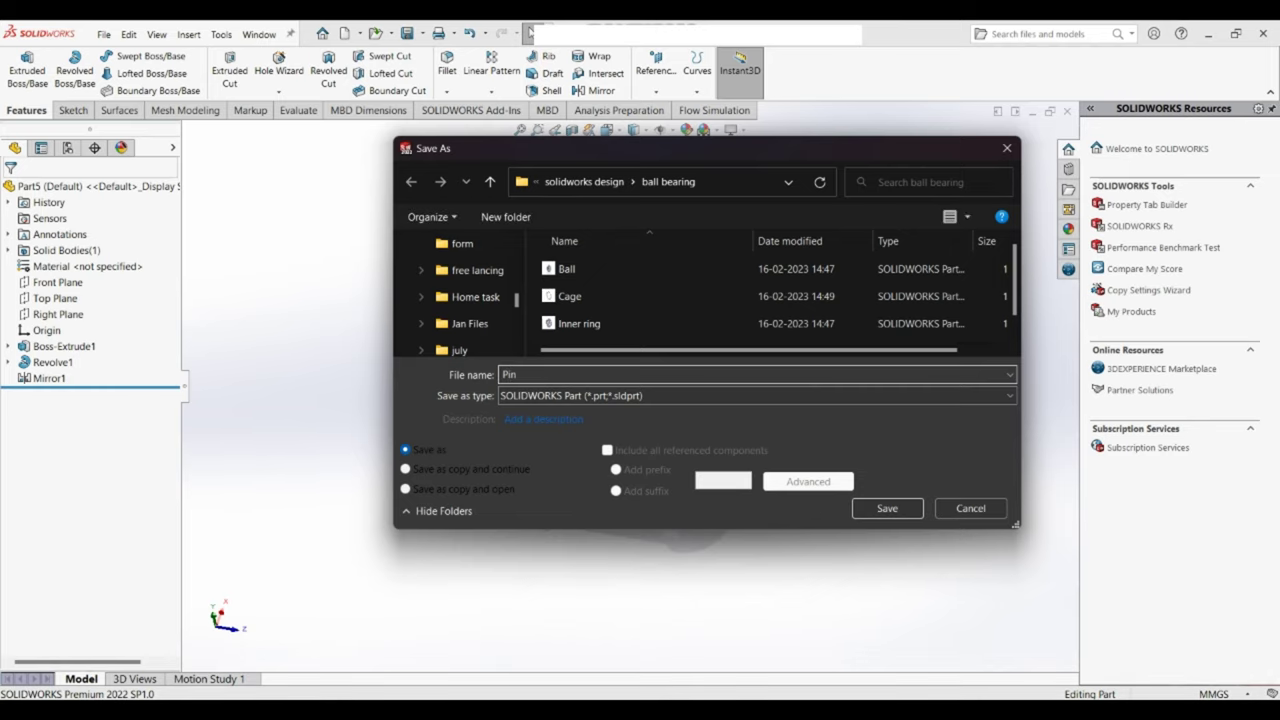
pyautogui.press('Return')
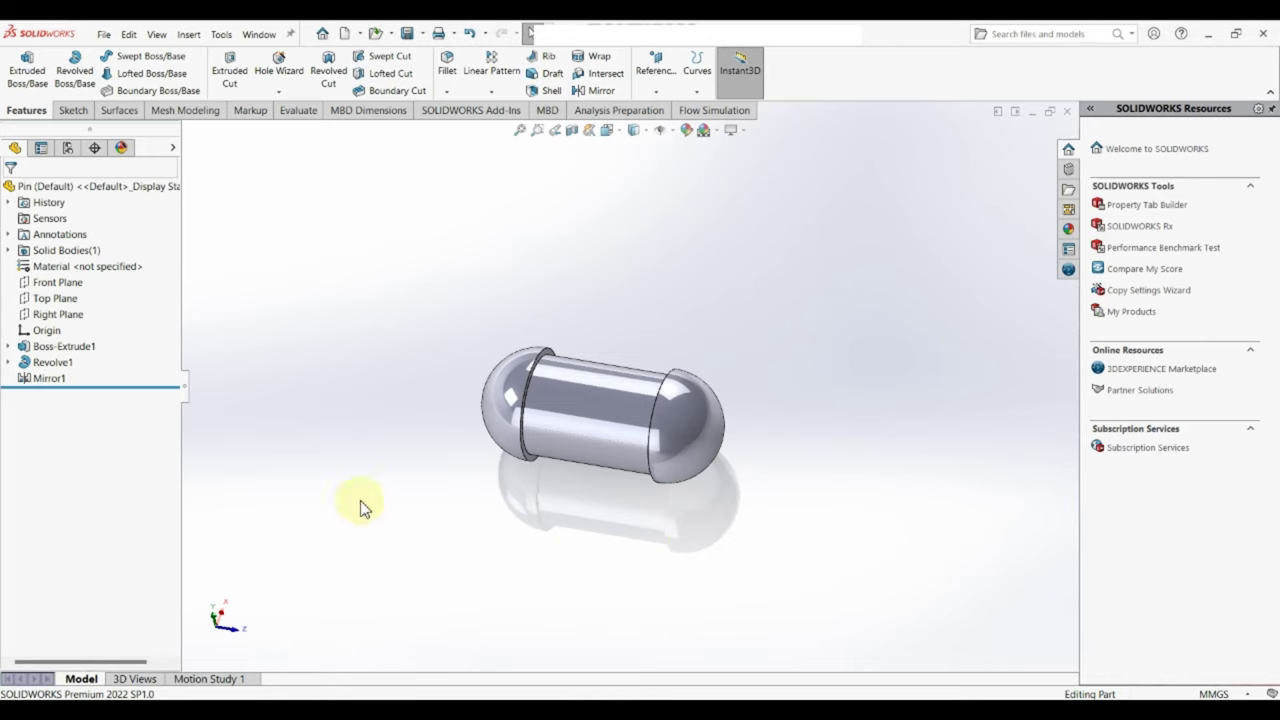
# Create a new assembly document.
pyautogui.click(106, 36)
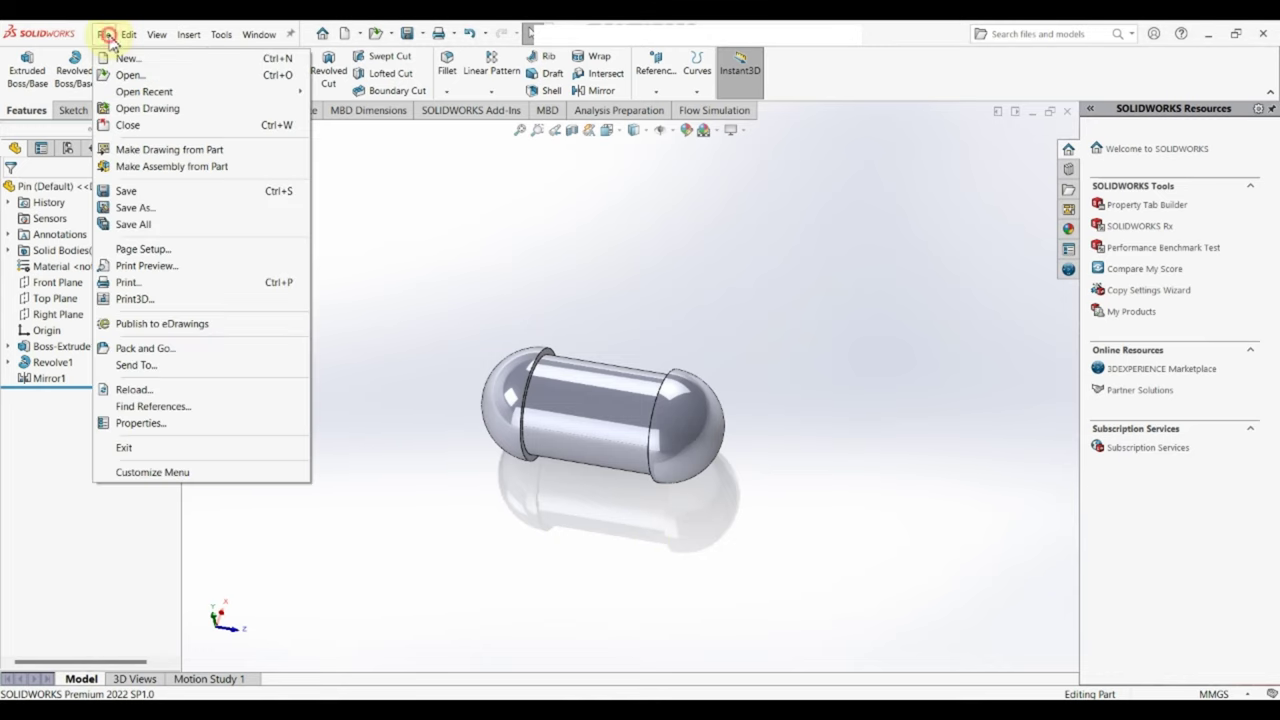
pyautogui.click(162, 62)
pyautogui.click(485, 355)
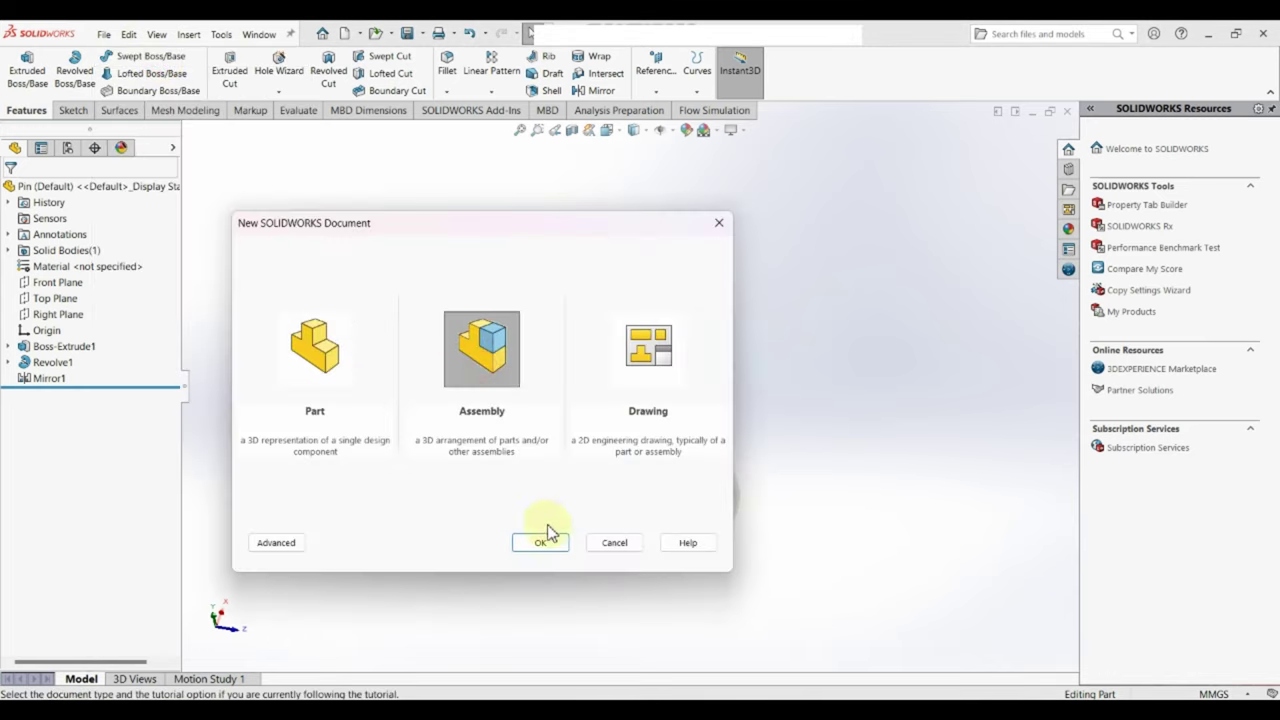
pyautogui.click(551, 536)
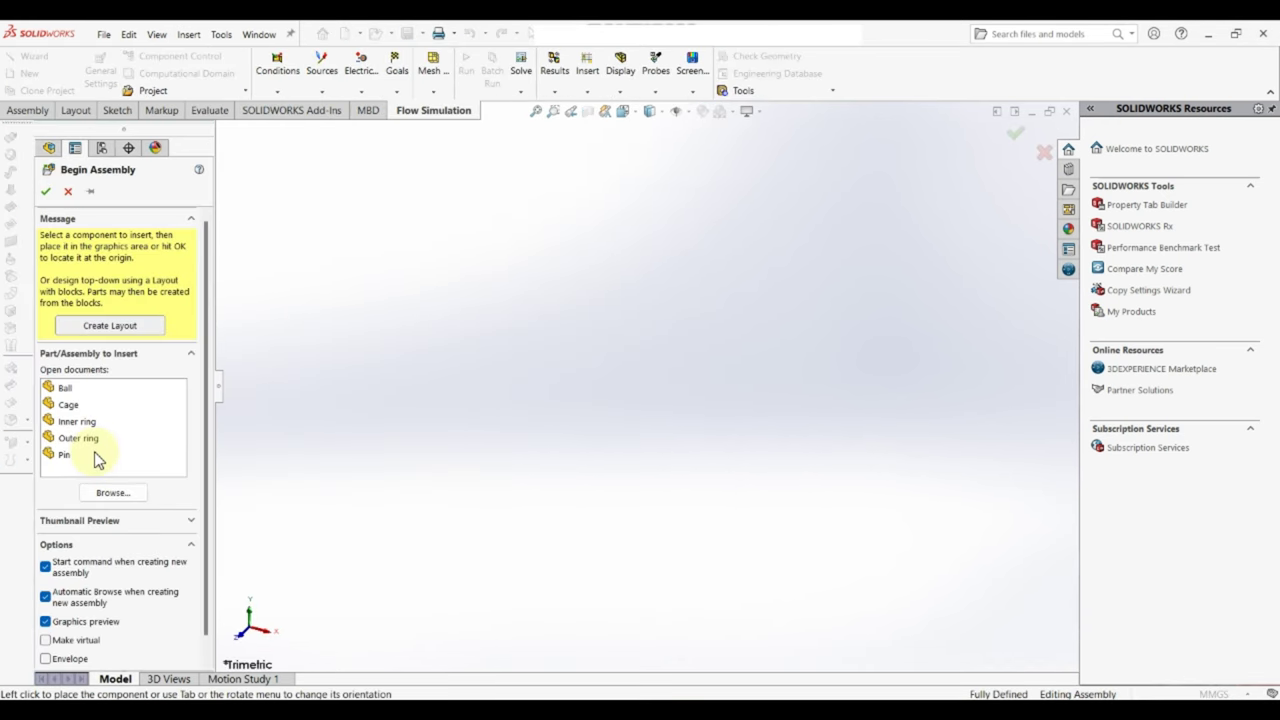
# Insert Ball, Cage, Inner ring, Outer ring and Pin into the assembly.
pyautogui.click(75, 430)
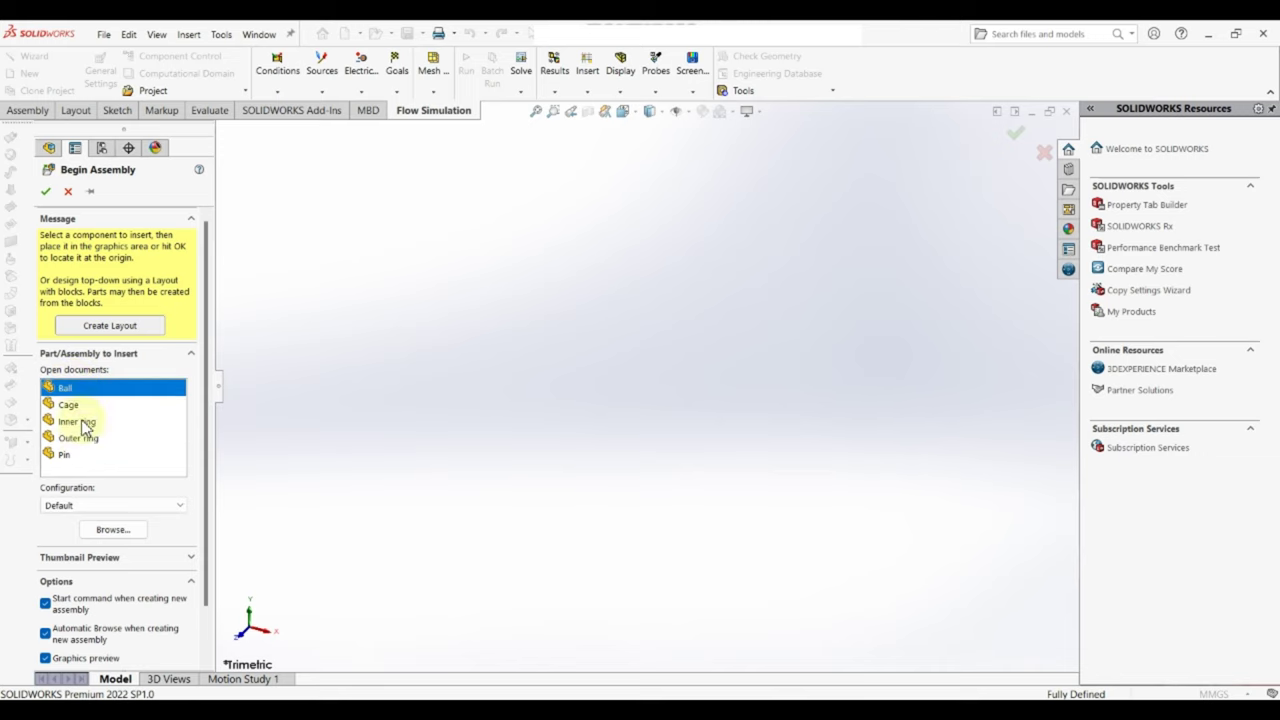
pyautogui.keyDown('shift'); pyautogui.click(62, 455); pyautogui.keyUp('shift')
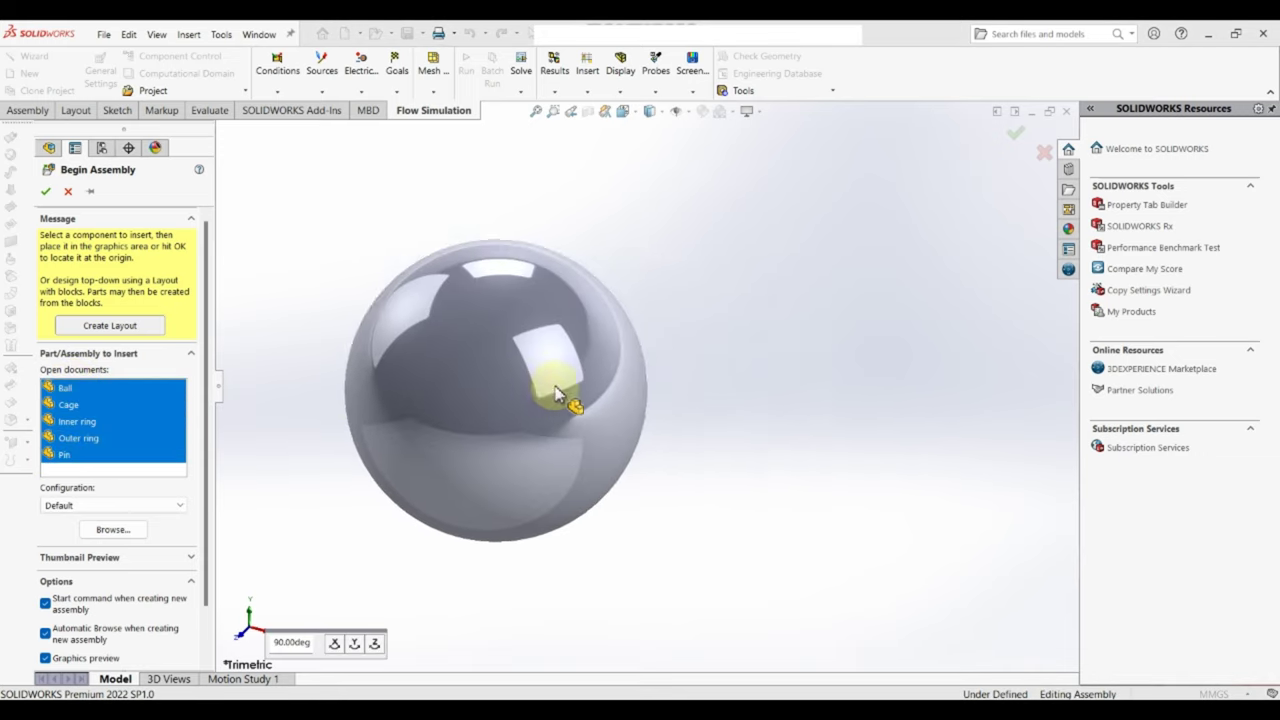
pyautogui.click(430, 362)
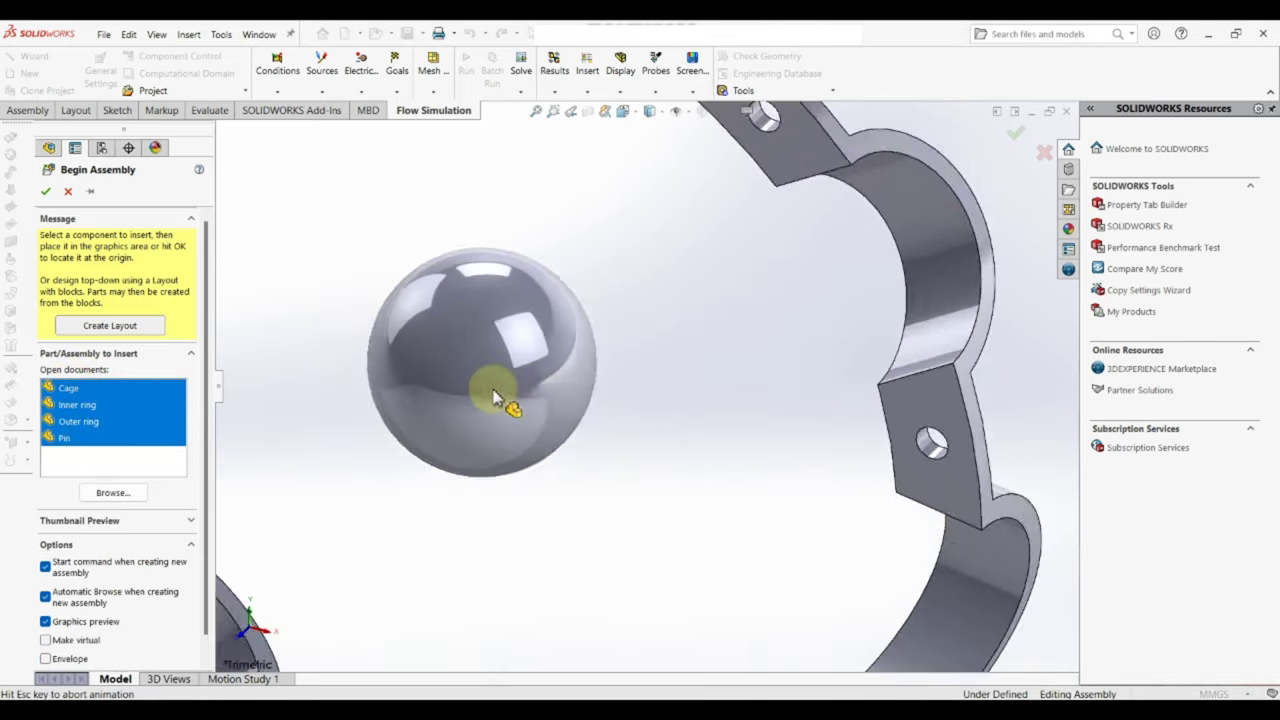
pyautogui.click(468, 364)
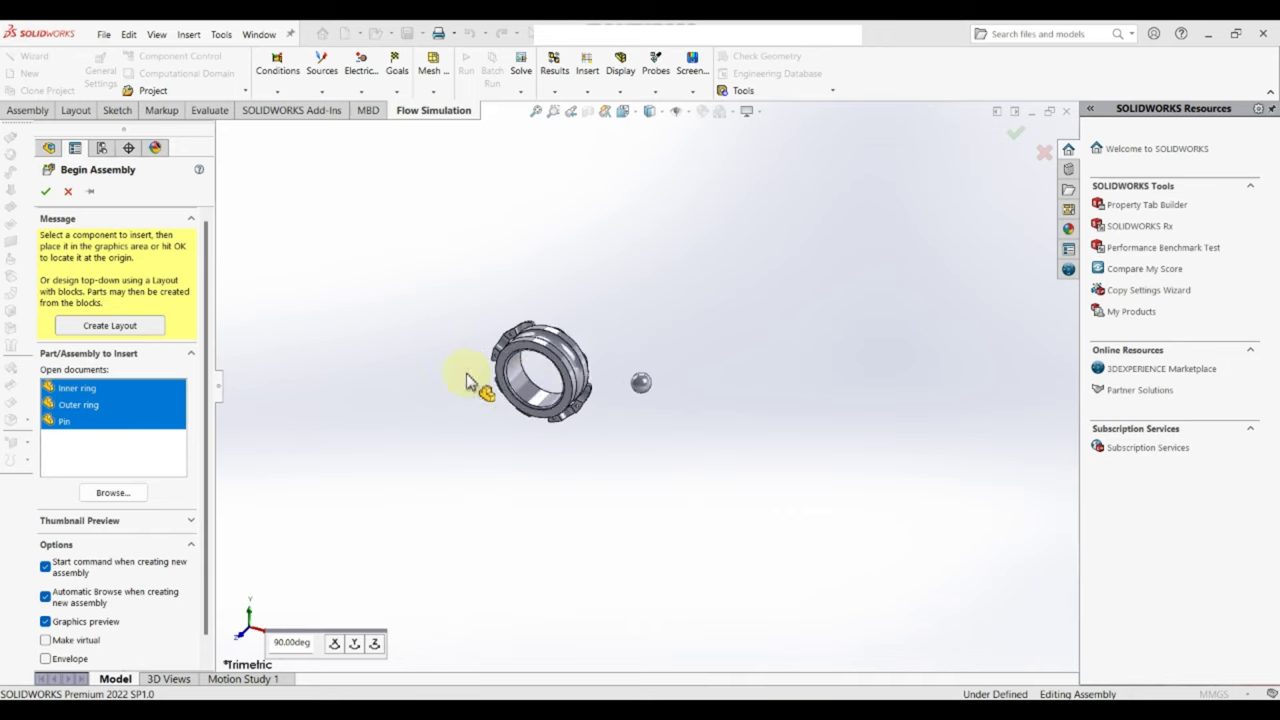
pyautogui.click(438, 400)
pyautogui.click(415, 292)
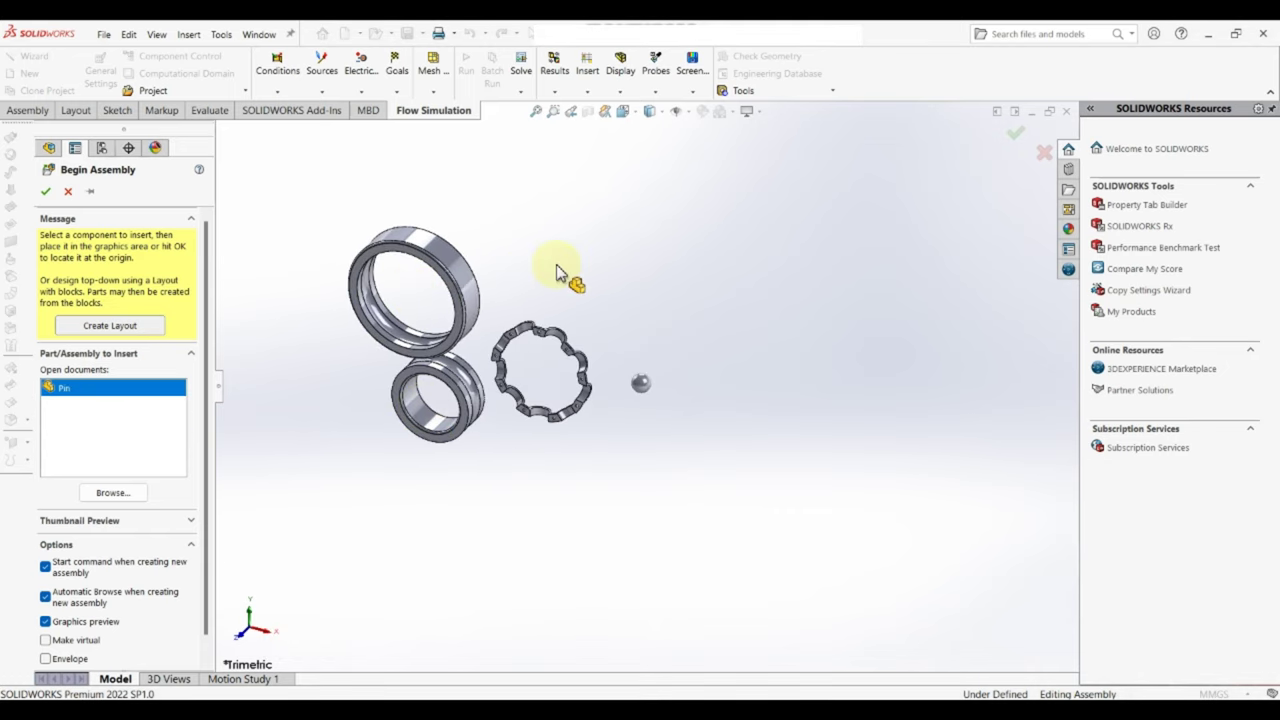
pyautogui.click(530, 290)
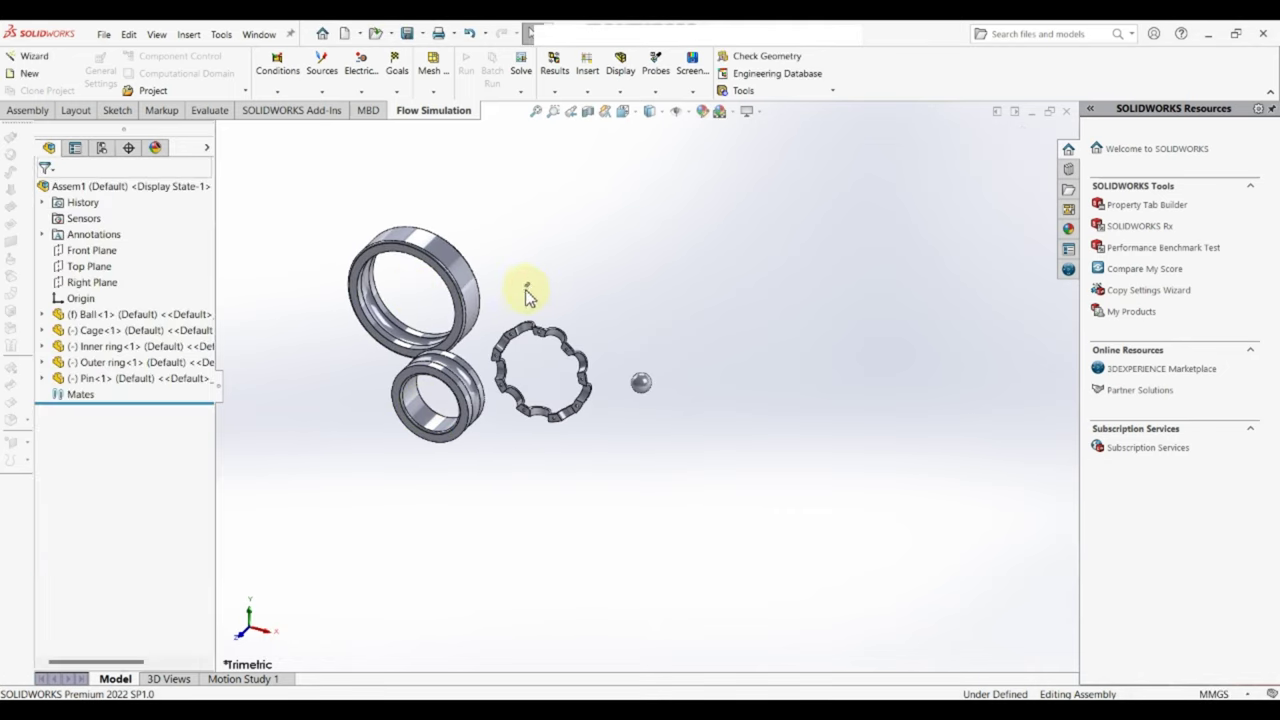
pyautogui.scroll(-3, 528, 286)
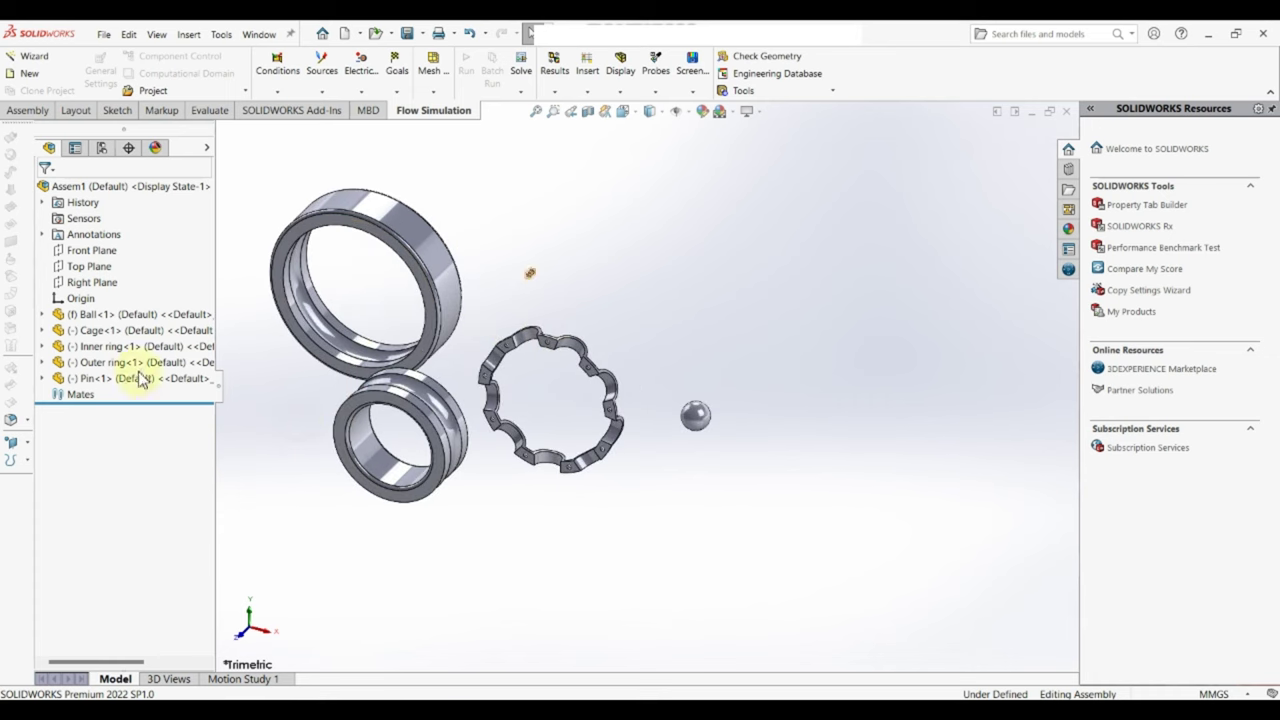
# Set the Ball component to float and fix the Outer ring in place.
pyautogui.rightClick(140, 315)
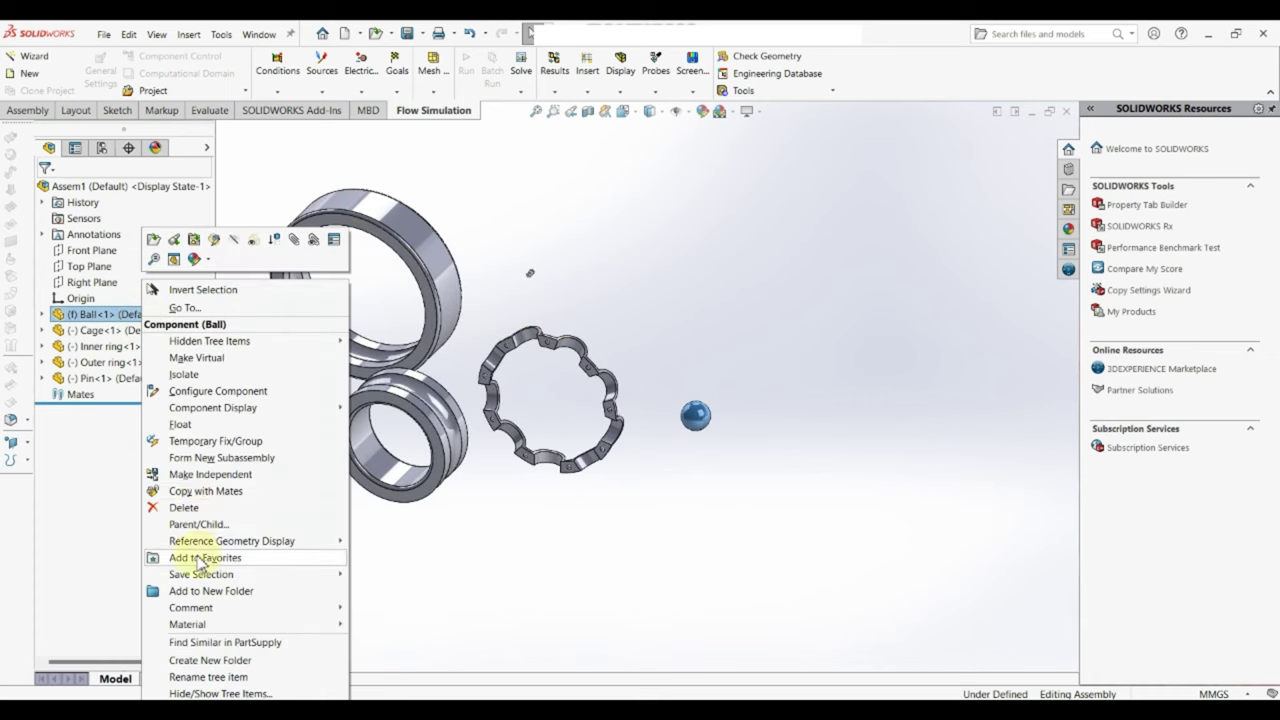
pyautogui.click(195, 424)
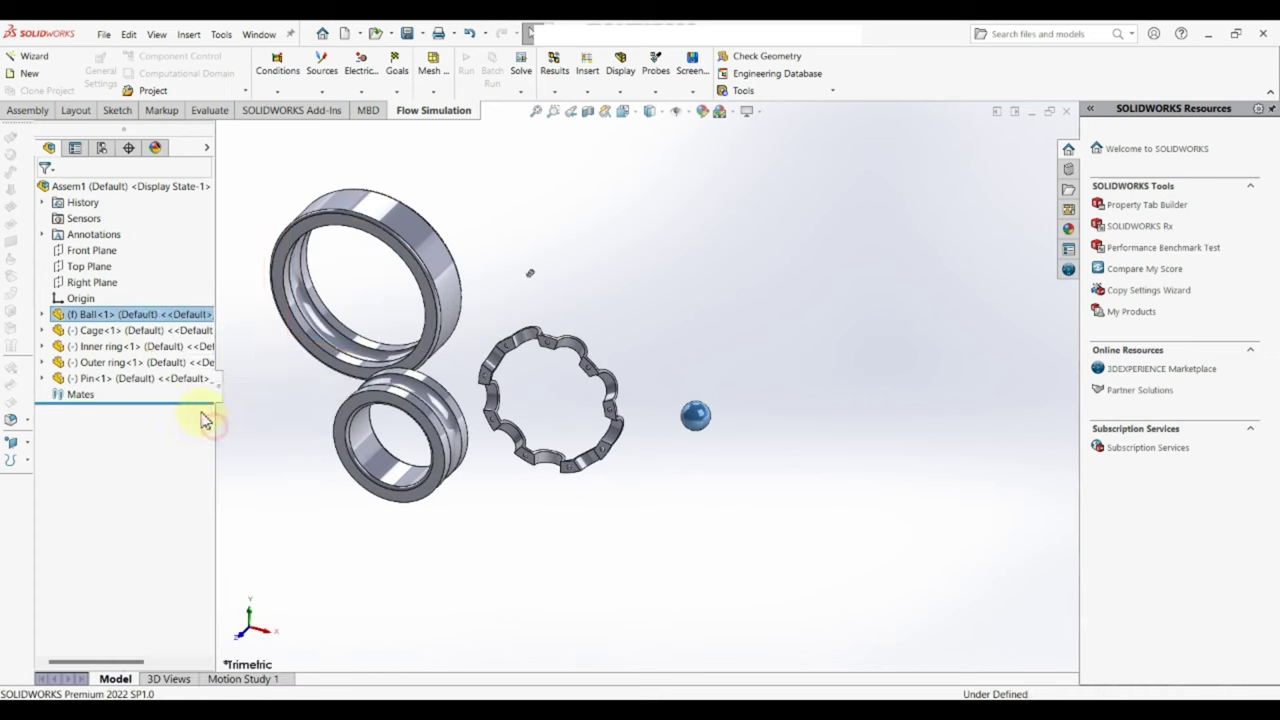
pyautogui.click(138, 348)
pyautogui.click(120, 364)
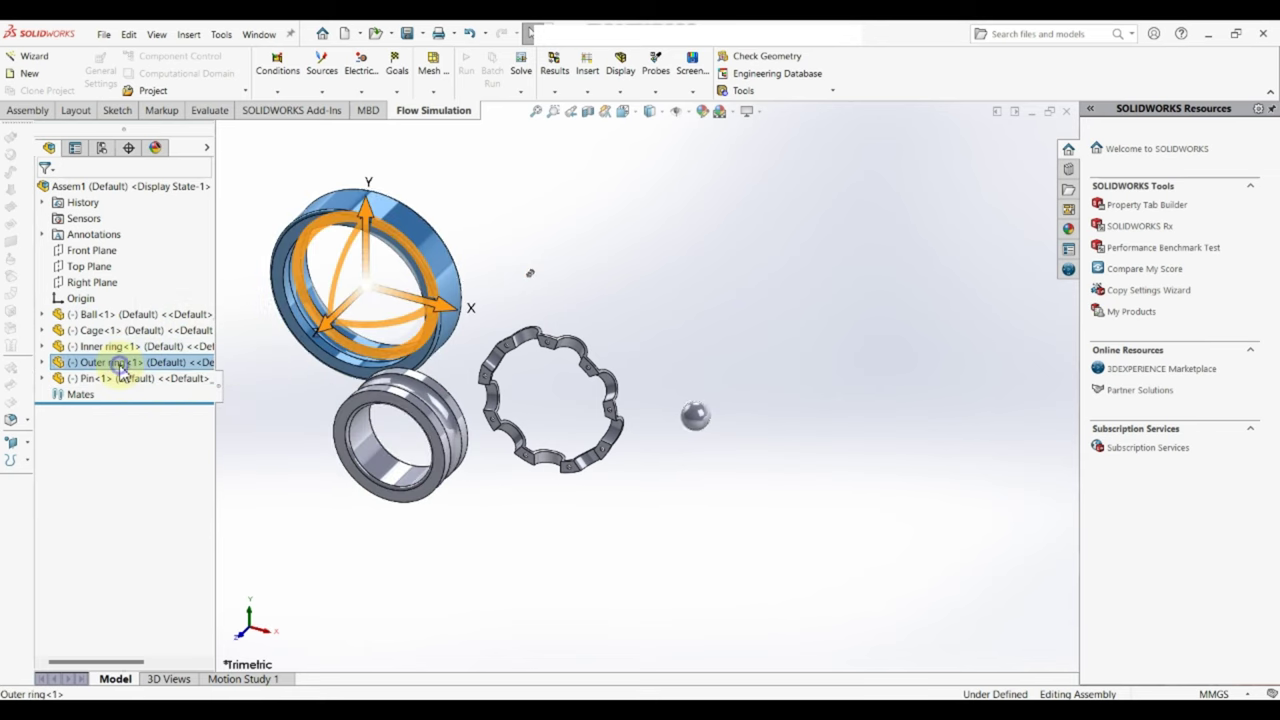
pyautogui.rightClick(120, 364)
pyautogui.click(185, 425)
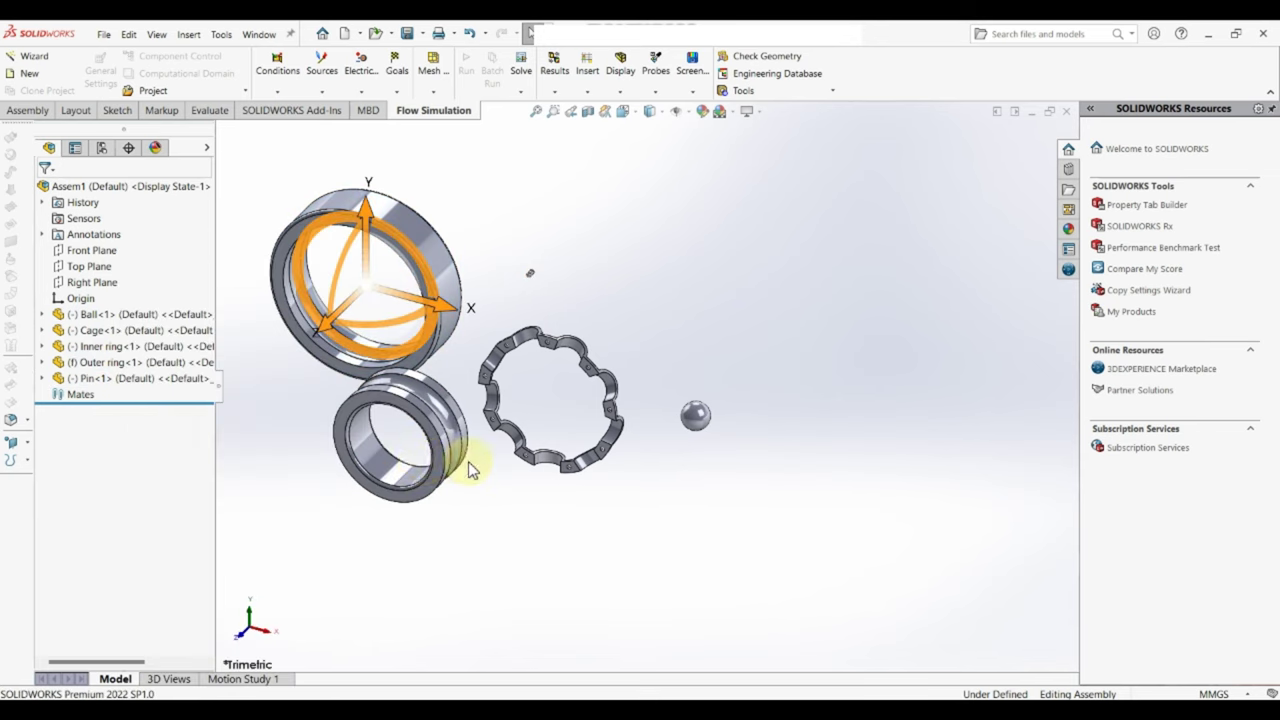
pyautogui.keyDown('ctrl'); pyautogui.moveTo(472, 470); pyautogui.dragTo(525, 430, button='middle'); pyautogui.keyUp('ctrl')
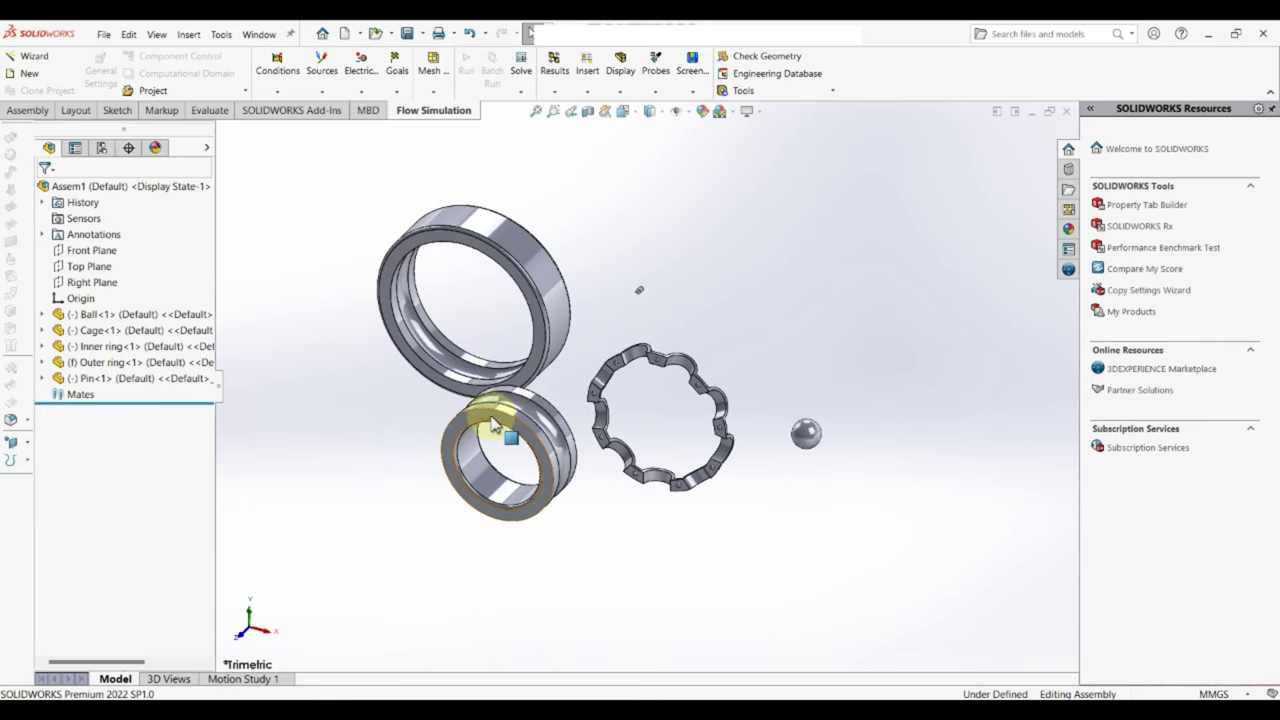
pyautogui.click(486, 470)
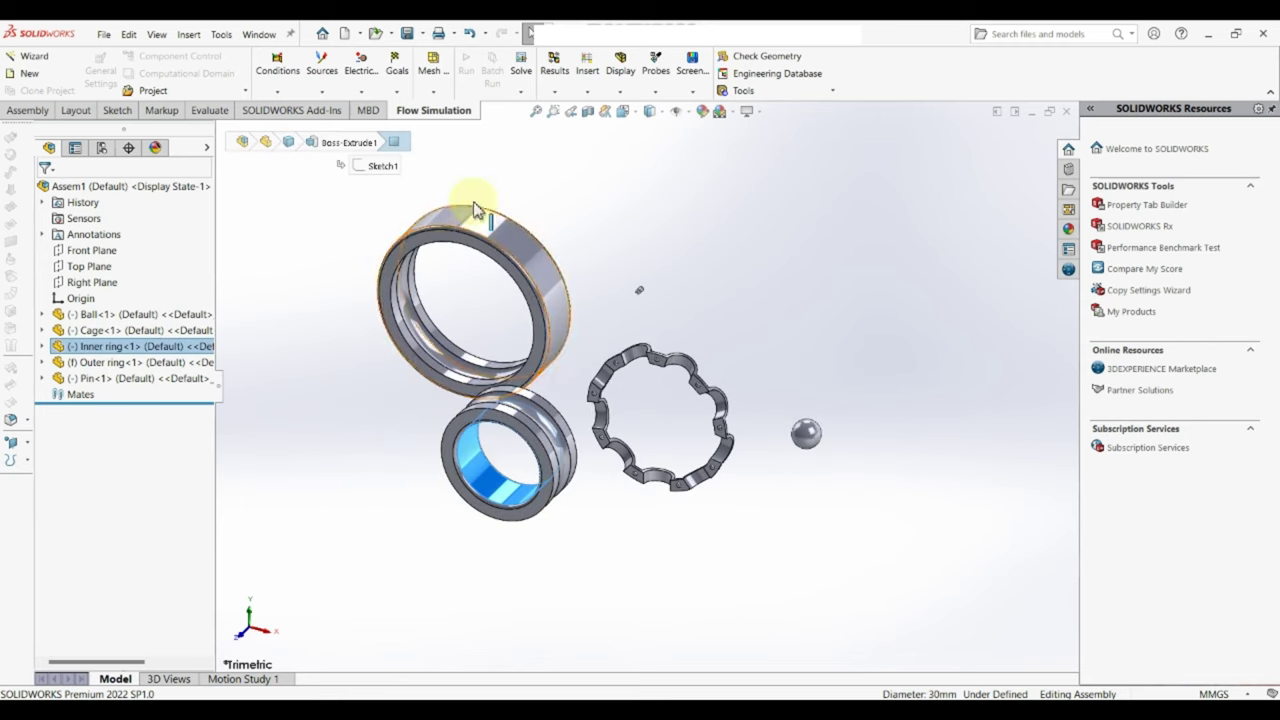
# Mate the inner and outer rings concentric and their side faces coincident.
pyautogui.click(46, 112)
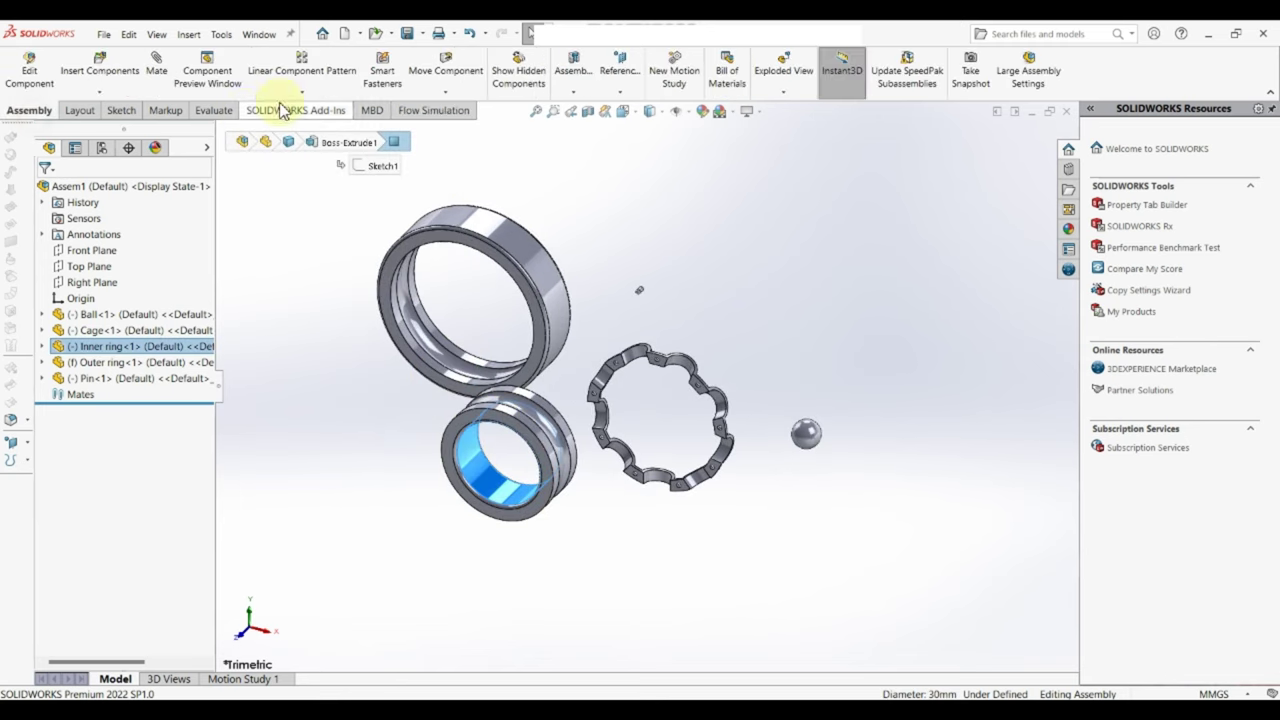
pyautogui.click(540, 268)
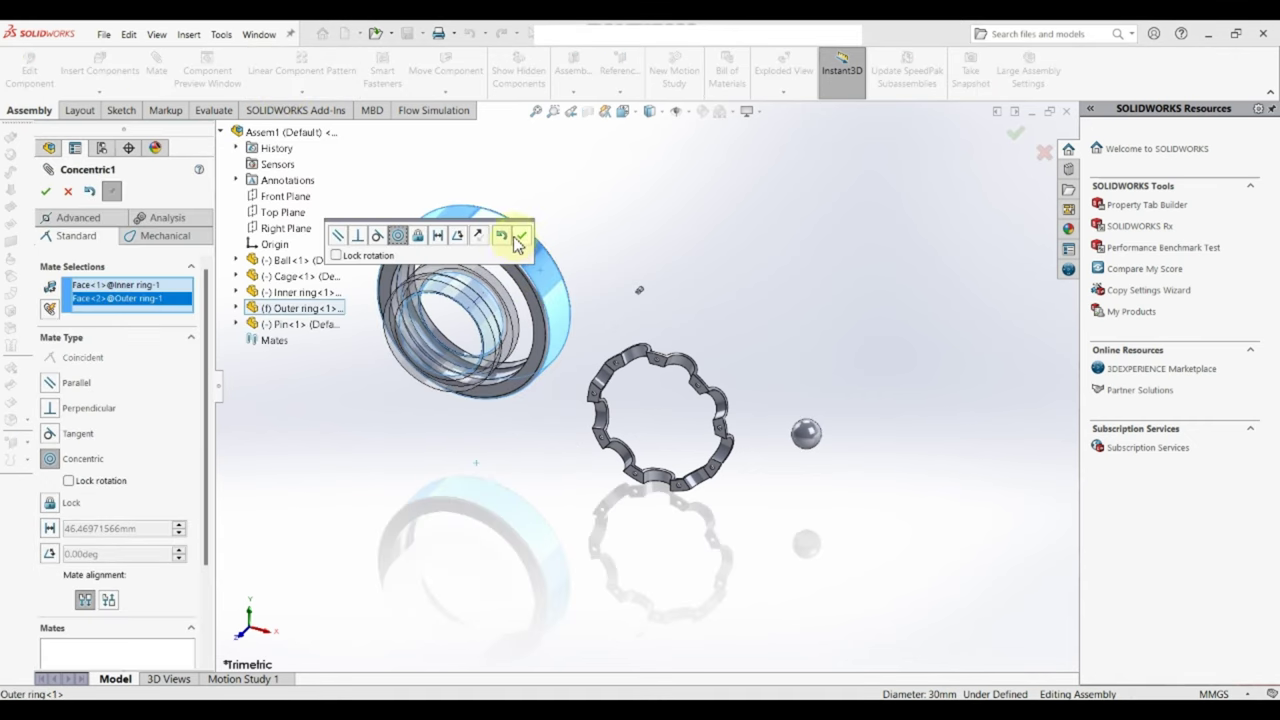
pyautogui.click(519, 240)
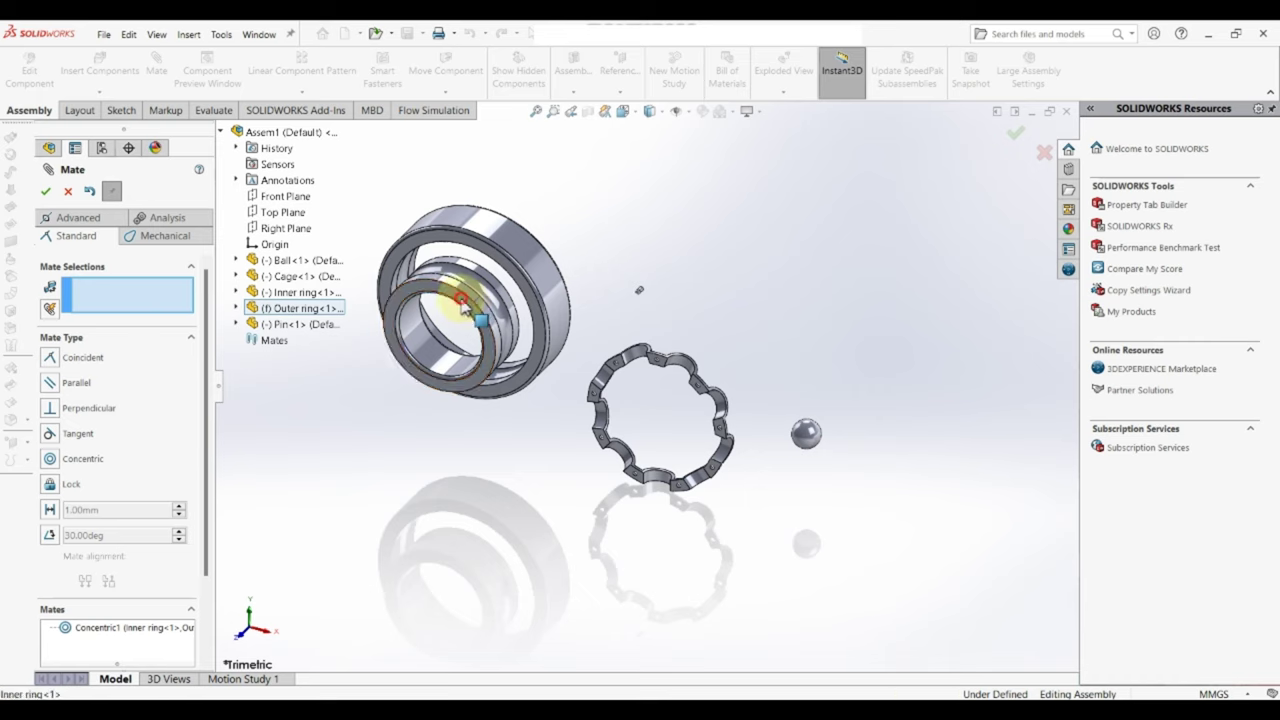
pyautogui.click(462, 302)
pyautogui.click(514, 272)
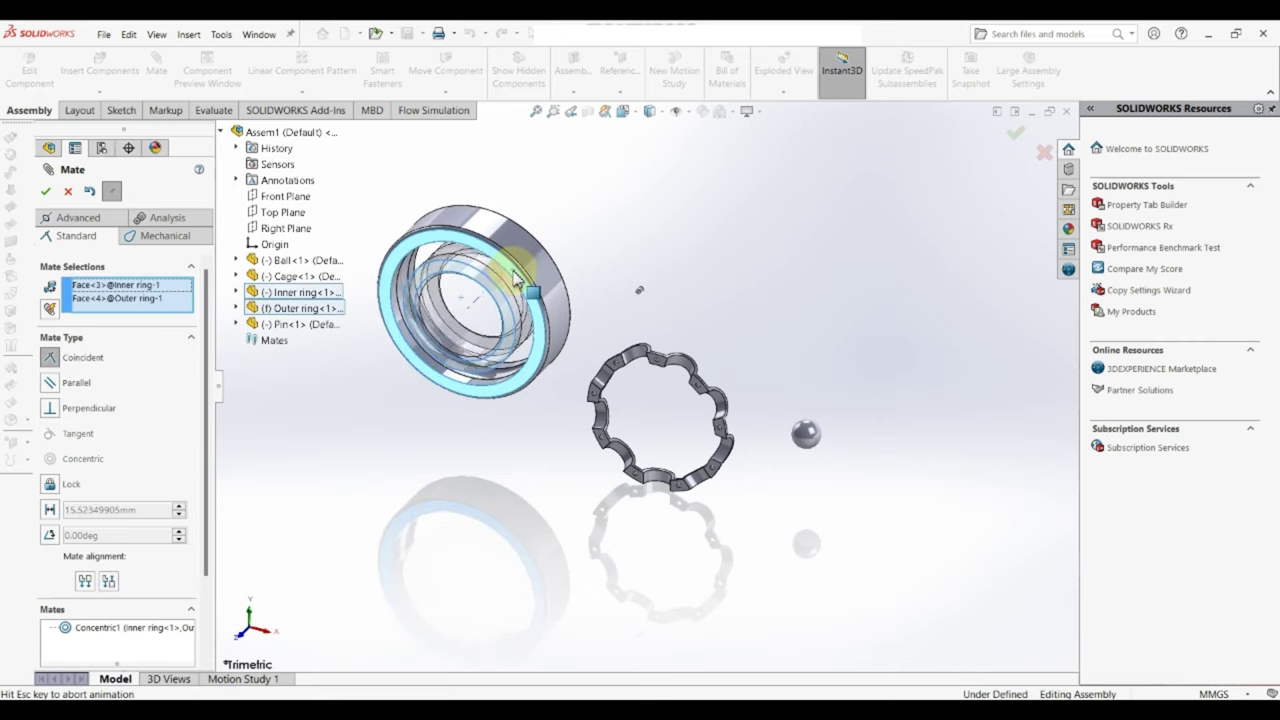
pyautogui.click(500, 237)
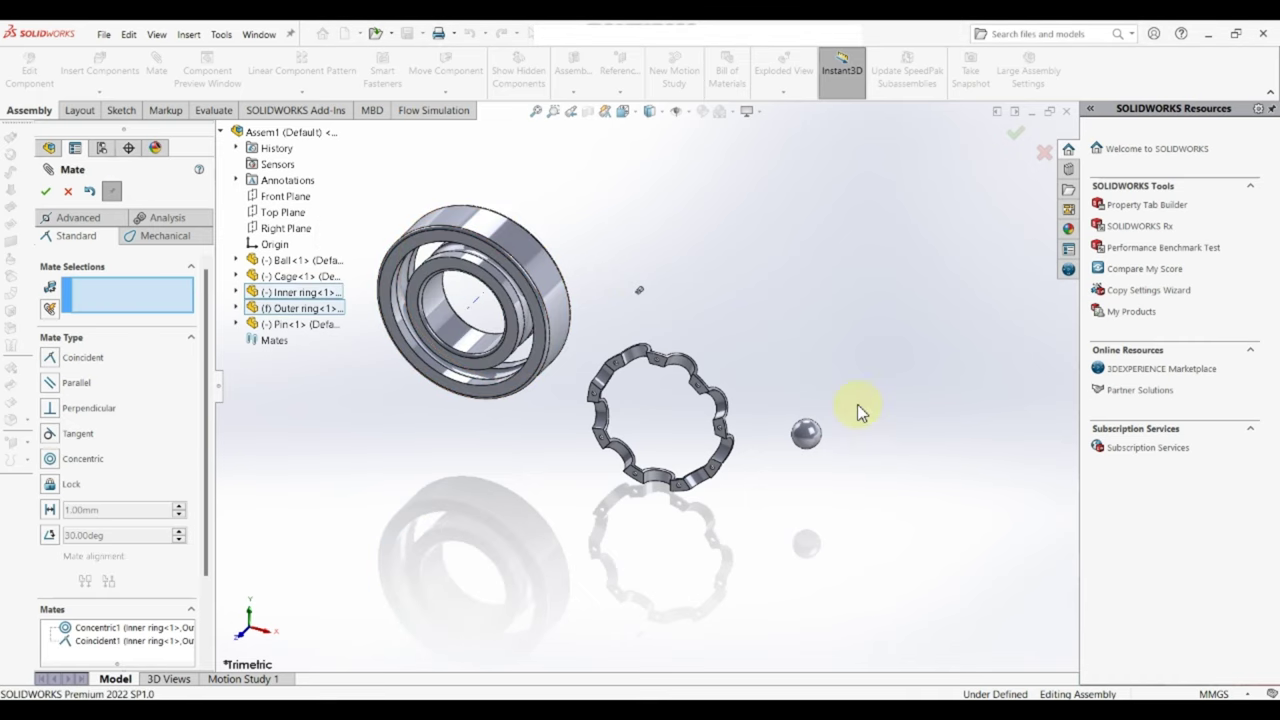
# Make the ball tangent to the outer ring and inner ring raceways.
pyautogui.click(806, 432)
pyautogui.click(497, 380)
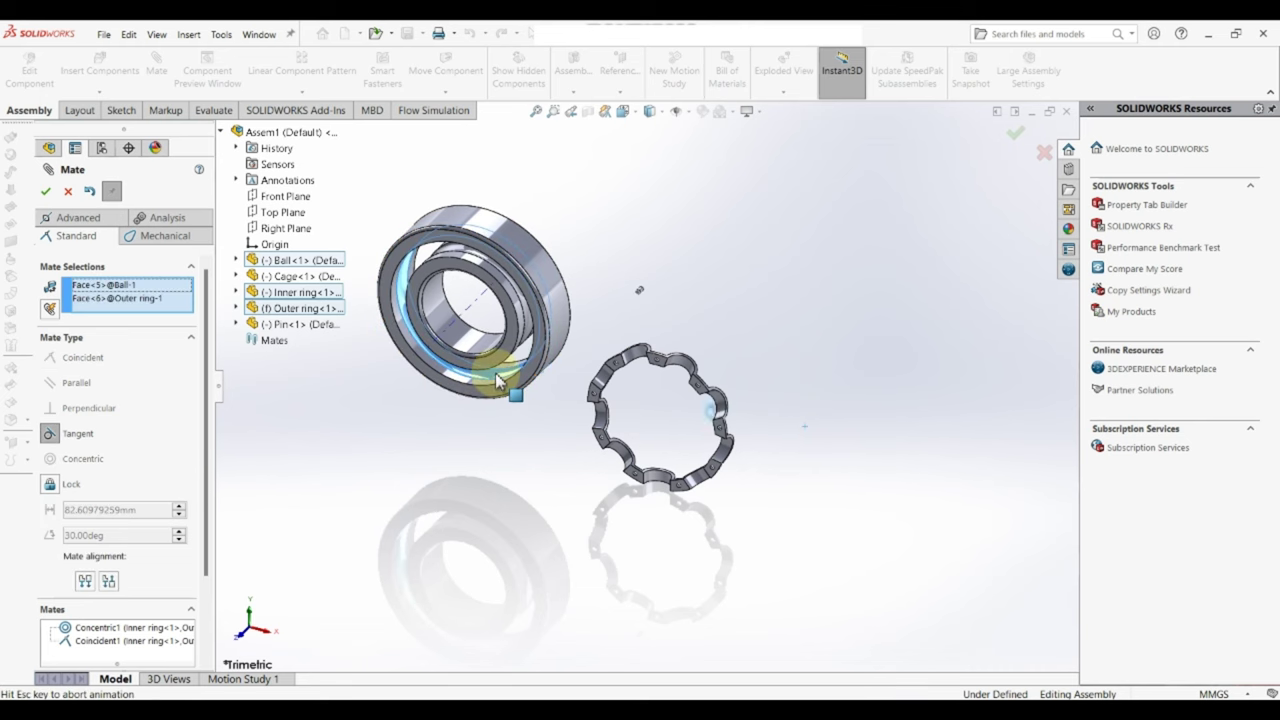
pyautogui.click(484, 356)
pyautogui.scroll(-3, 500, 360)
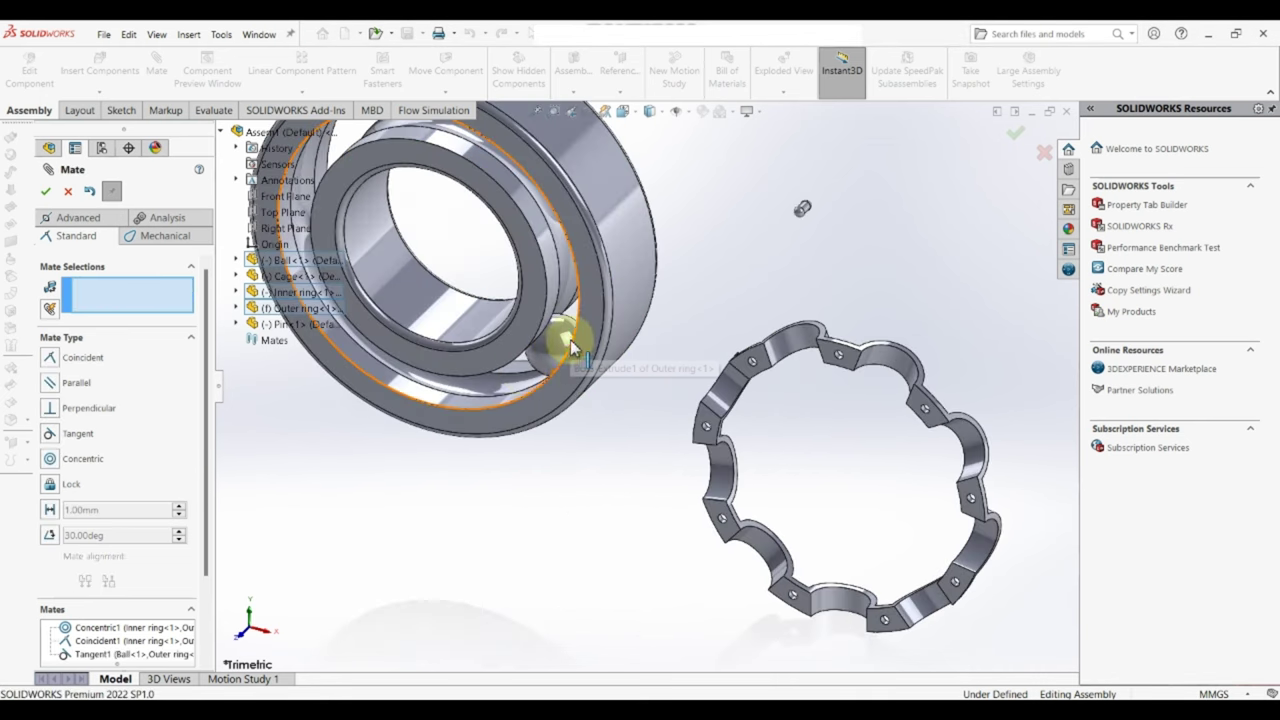
pyautogui.click(545, 340)
pyautogui.click(566, 289)
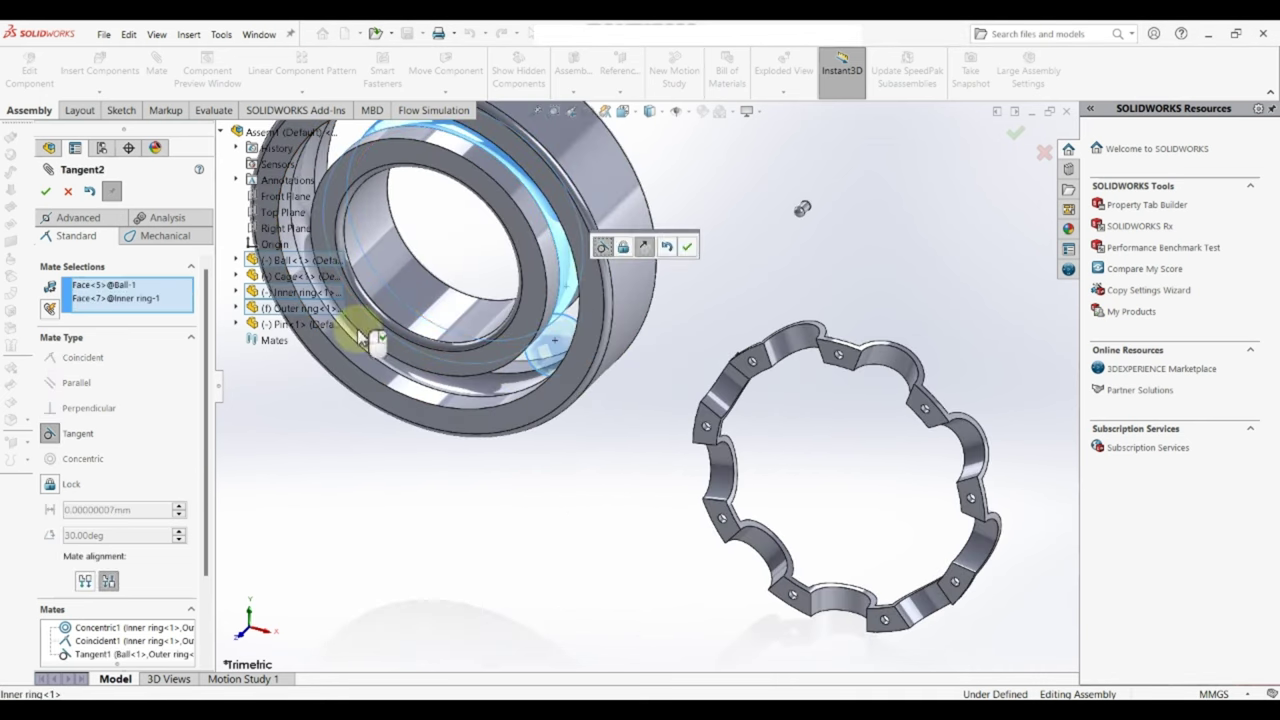
pyautogui.click(44, 198)
pyautogui.scroll(3, 603, 549)
# Mate the Ball's Front Plane coincident with the Outer ring's Front Plane and close Mate.
pyautogui.moveTo(603, 549)
pyautogui.mouseDown(button='middle')
pyautogui.moveTo(603, 471)
pyautogui.moveTo(678, 350)
pyautogui.moveTo(714, 363)
pyautogui.moveTo(632, 447)
pyautogui.mouseUp(button='middle')
pyautogui.scroll(-2, 632, 447)
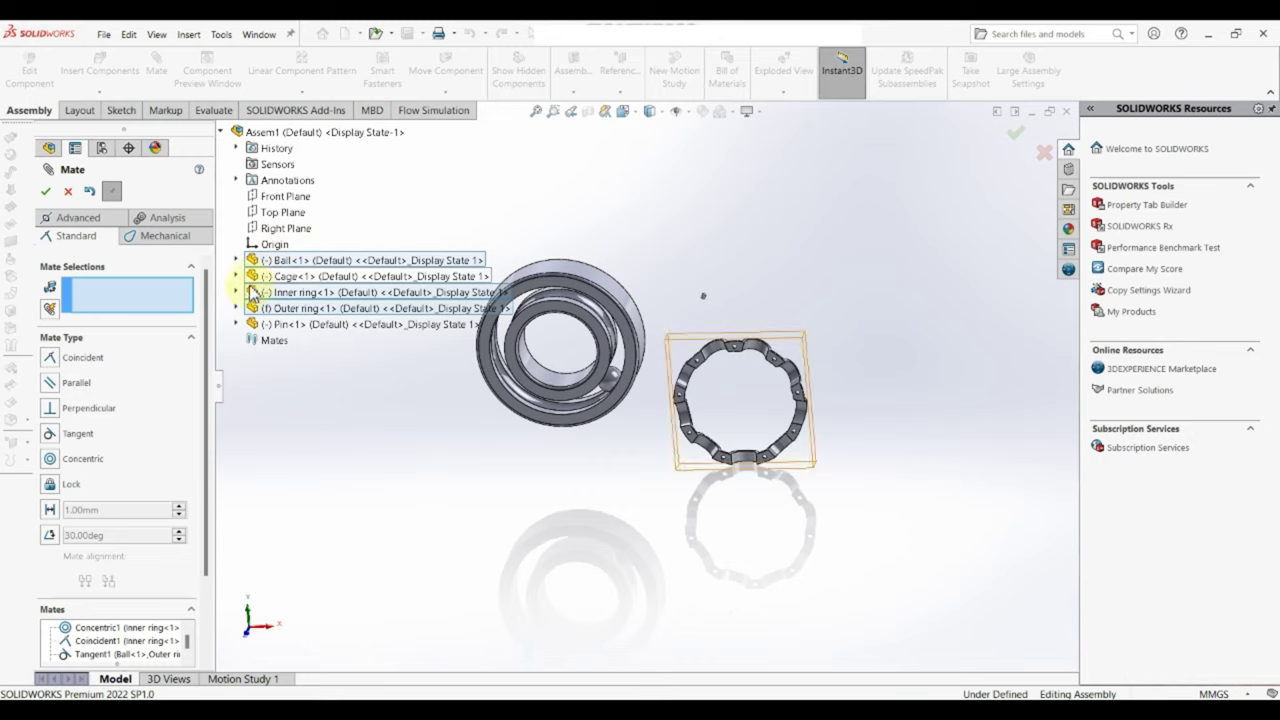
pyautogui.click(236, 260)
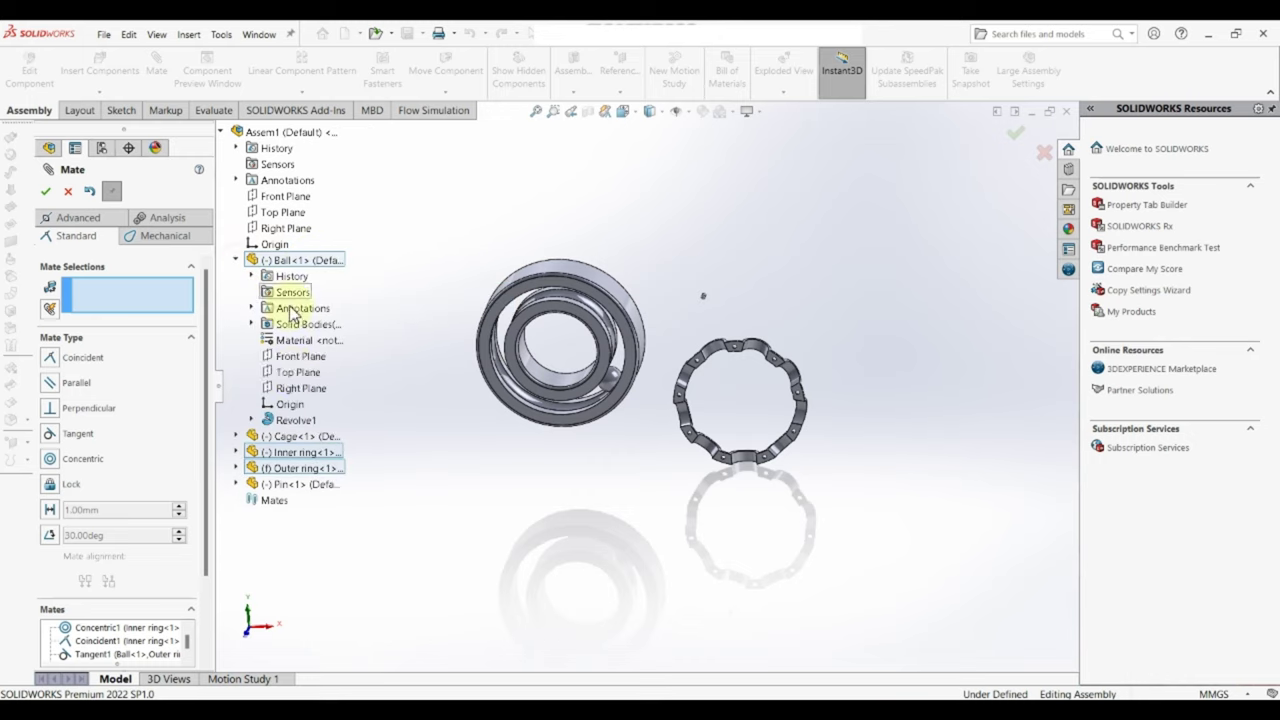
pyautogui.click(297, 357)
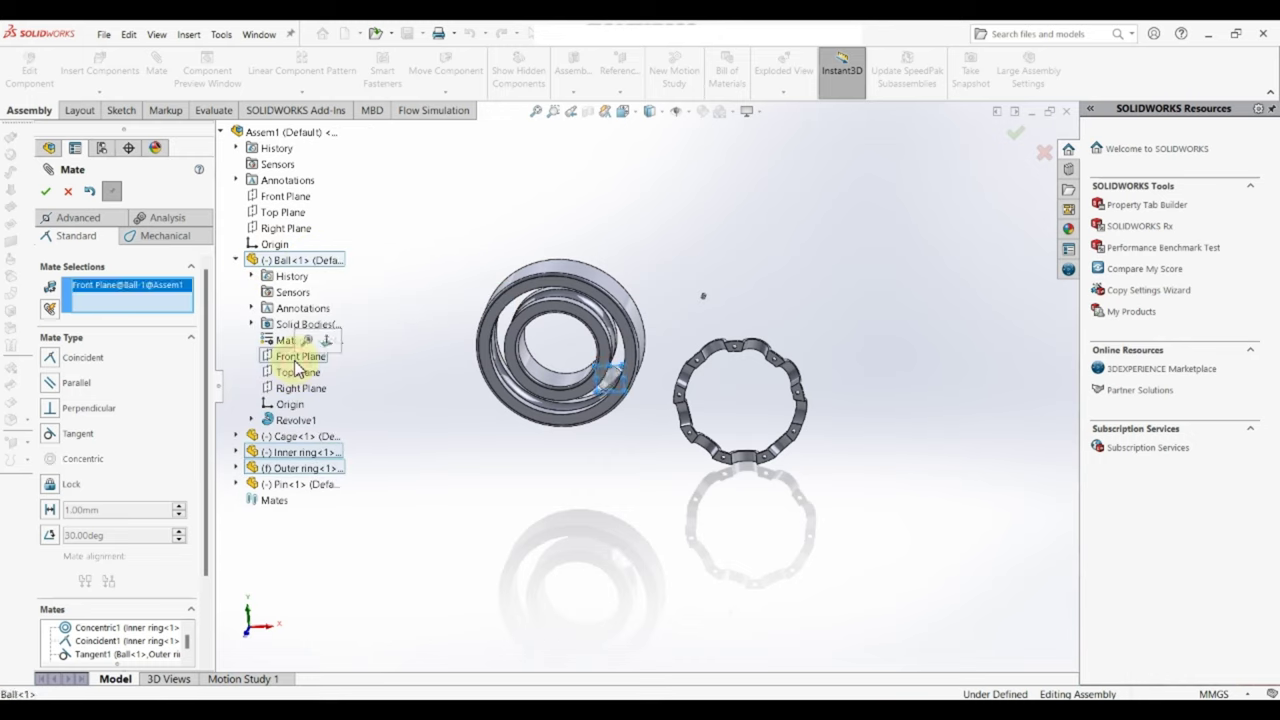
pyautogui.click(235, 468)
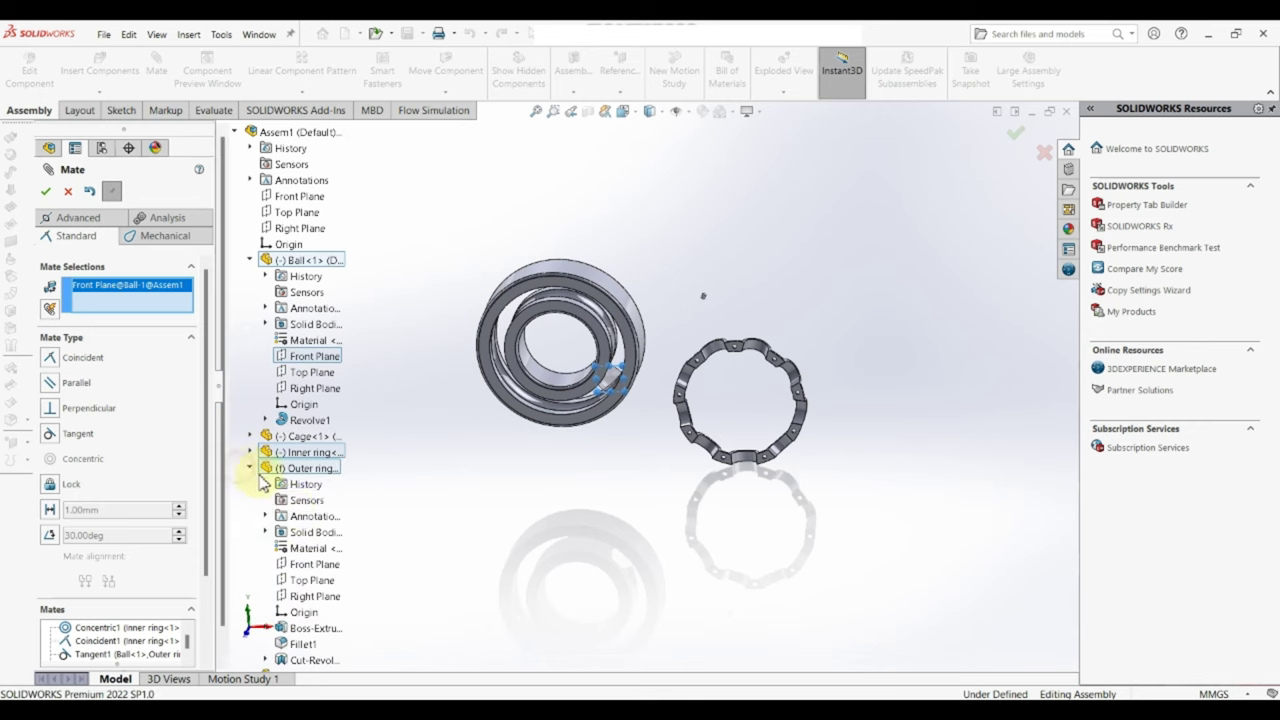
pyautogui.click(311, 566)
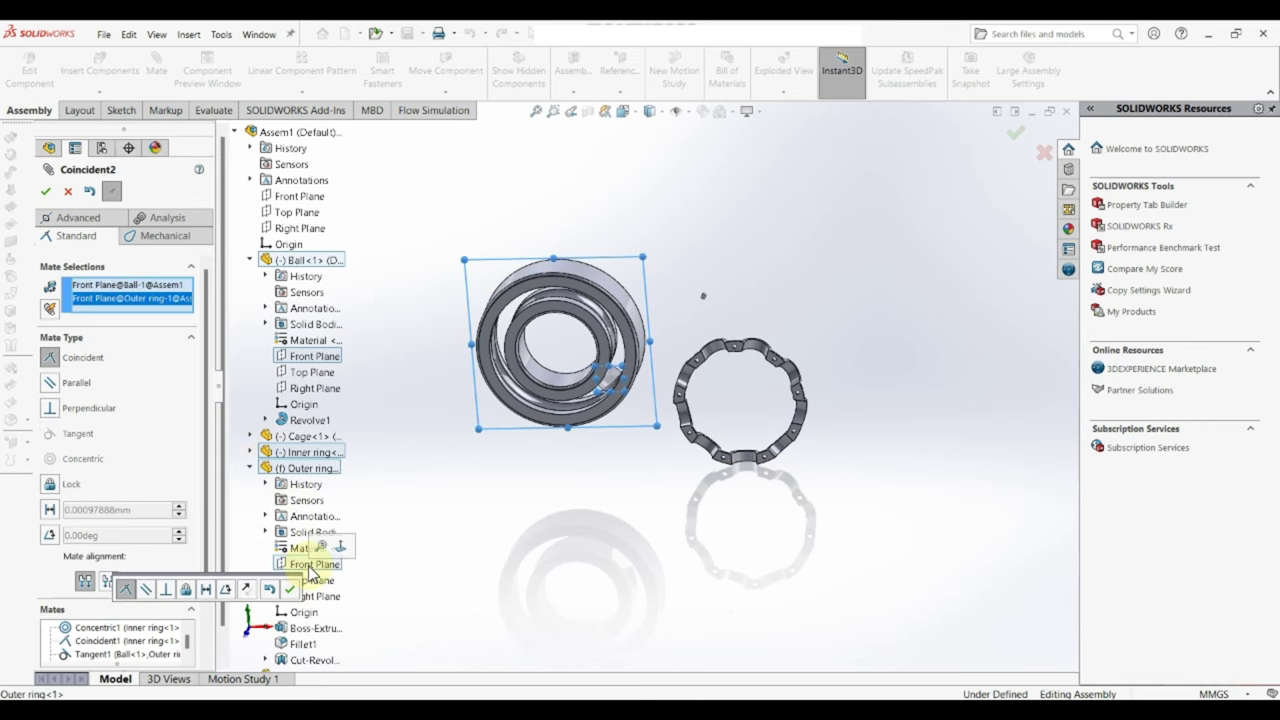
pyautogui.click(46, 192)
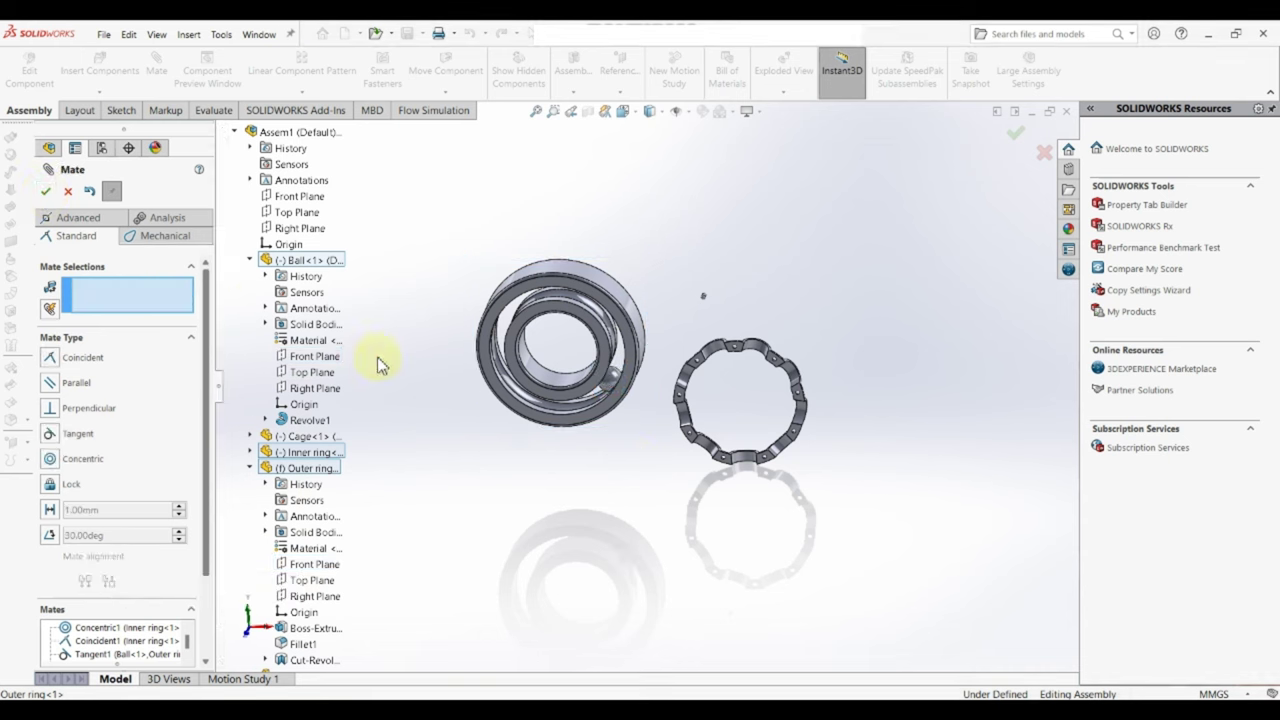
pyautogui.click(73, 191)
pyautogui.click(447, 92)
# Circularly pattern the Ball about the inner ring face: 9 instances at 40°.
pyautogui.click(303, 93)
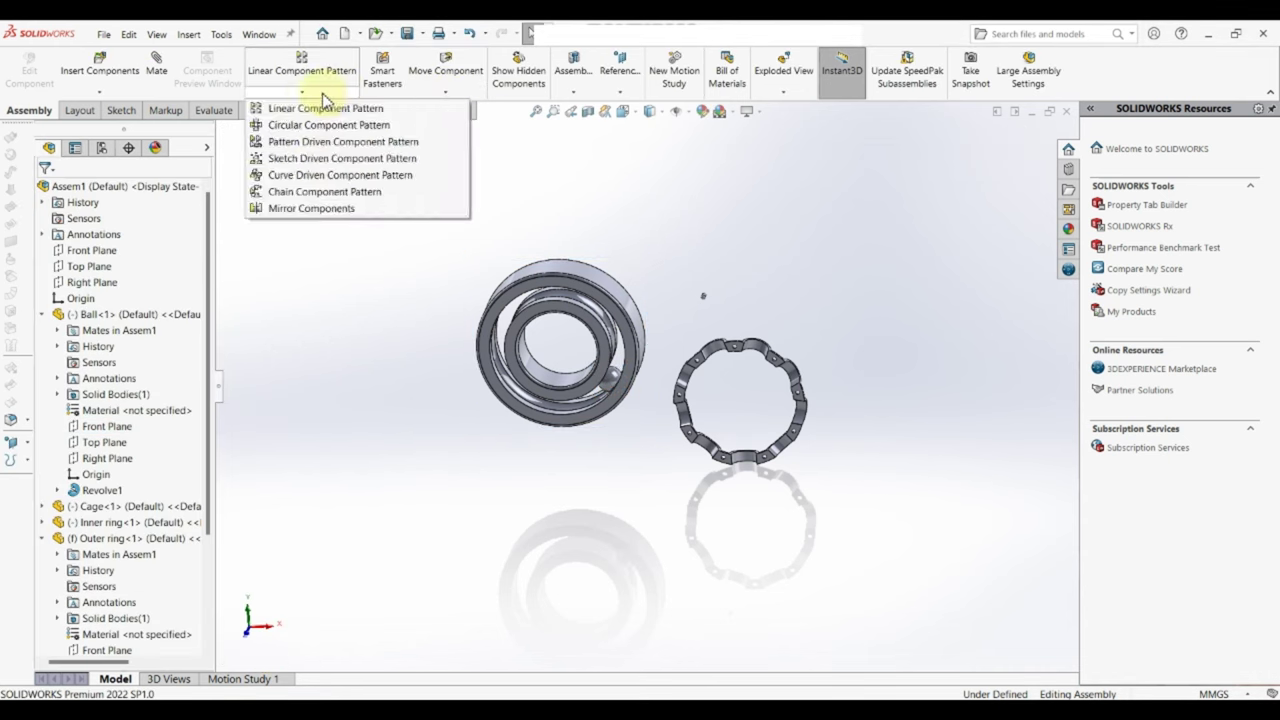
pyautogui.click(305, 95)
pyautogui.click(305, 95)
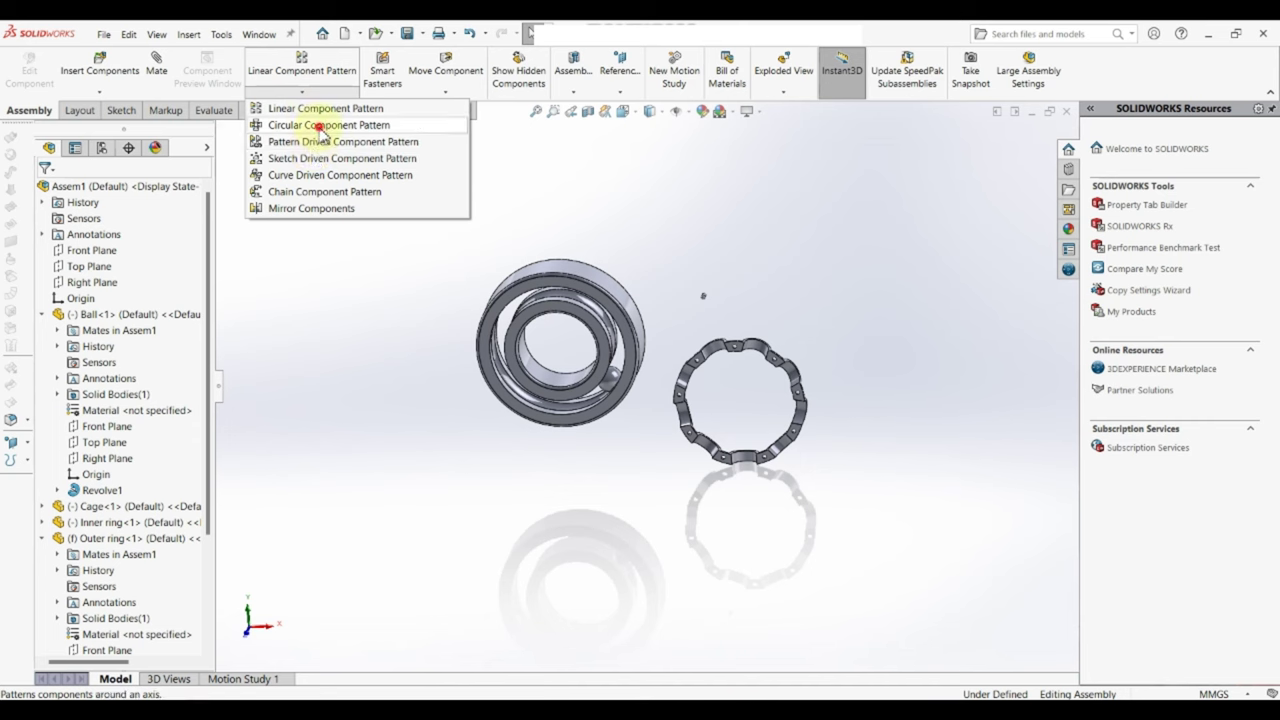
pyautogui.click(320, 126)
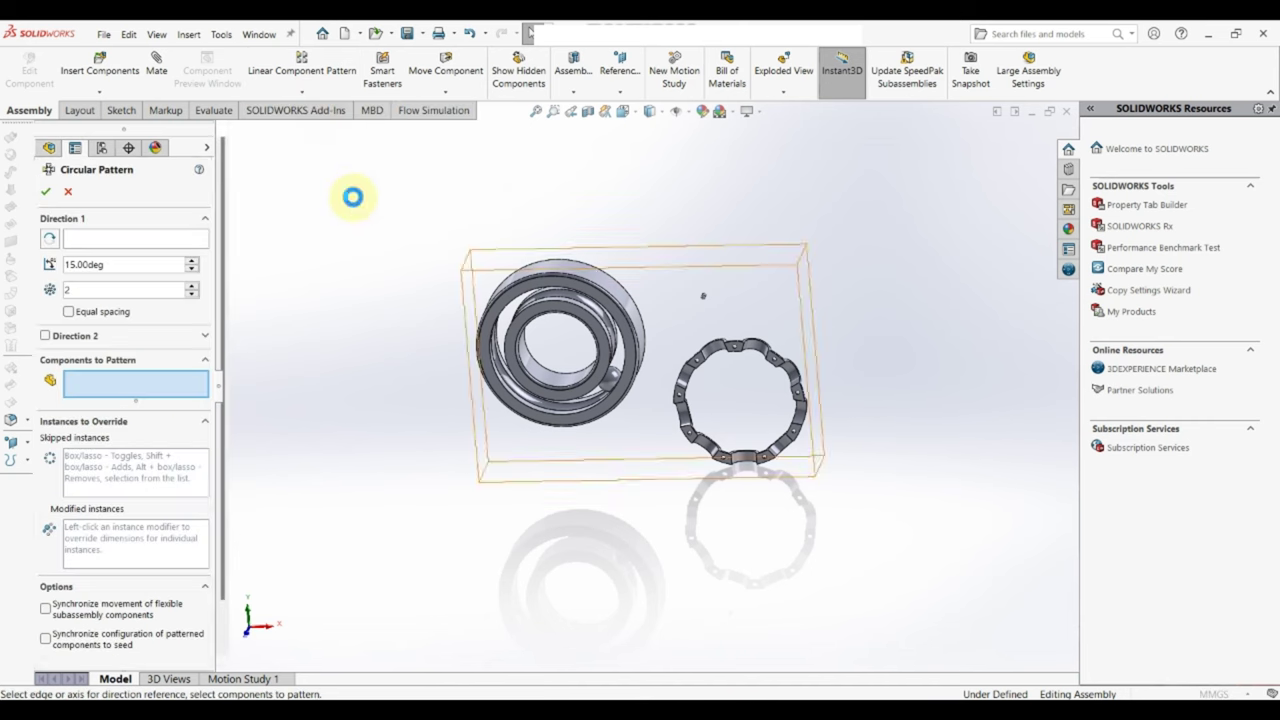
pyautogui.click(600, 391)
pyautogui.write('40')
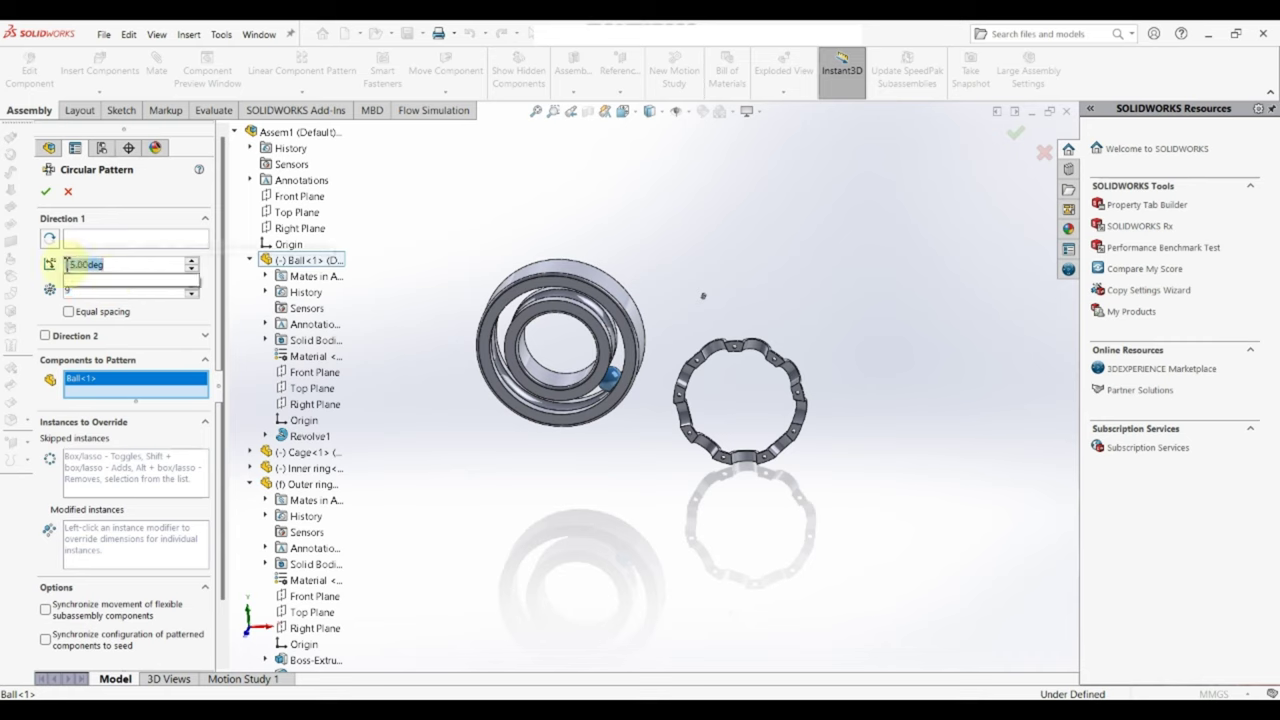
pyautogui.click(148, 242)
pyautogui.scroll(-4, 560, 340)
pyautogui.click(612, 445)
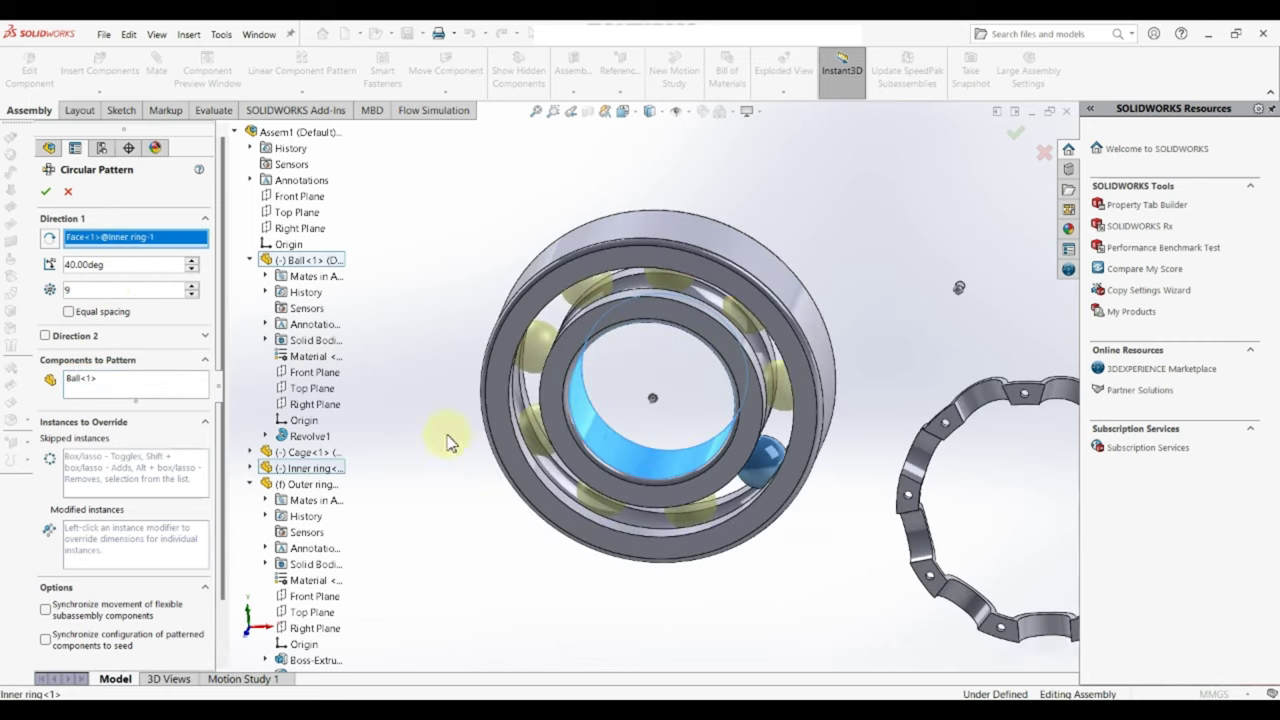
pyautogui.click(45, 191)
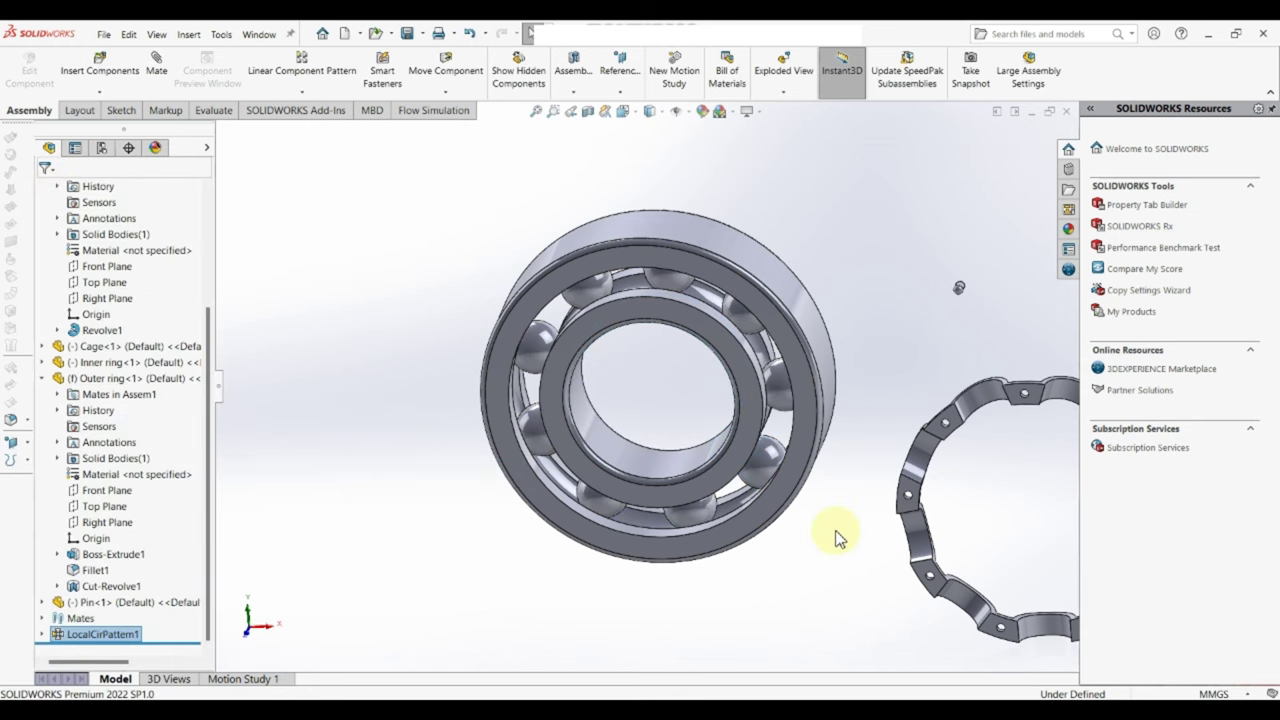
pyautogui.moveTo(837, 537); pyautogui.dragTo(846, 335, button='middle')
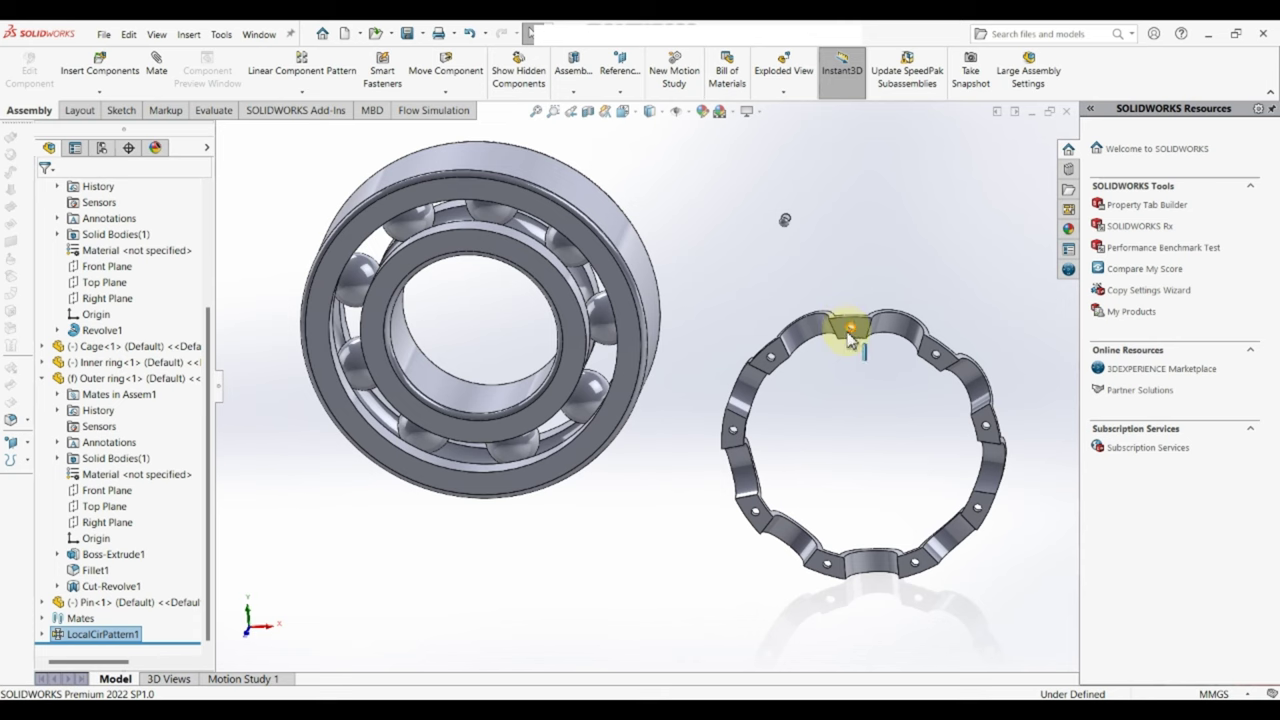
pyautogui.click(845, 342)
# Mate the cage face coincident with the outer ring's Front Plane.
pyautogui.press('f')
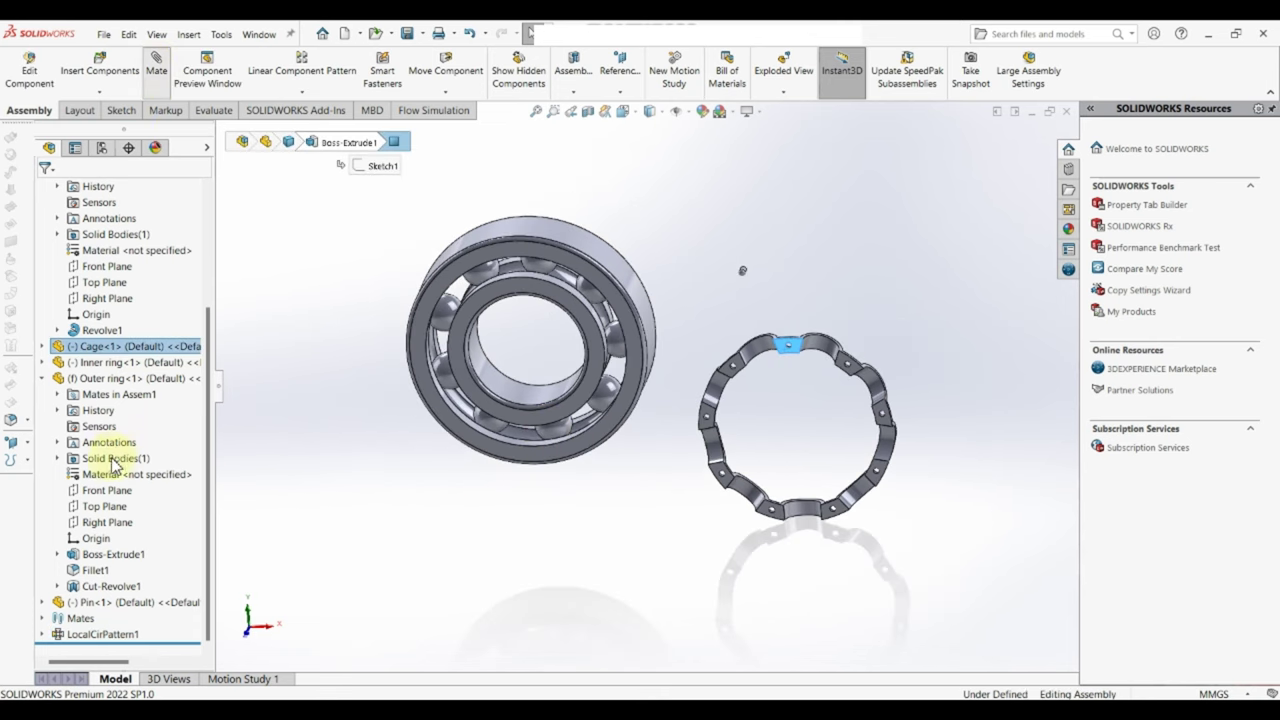
pyautogui.scroll(-2, 300, 390)
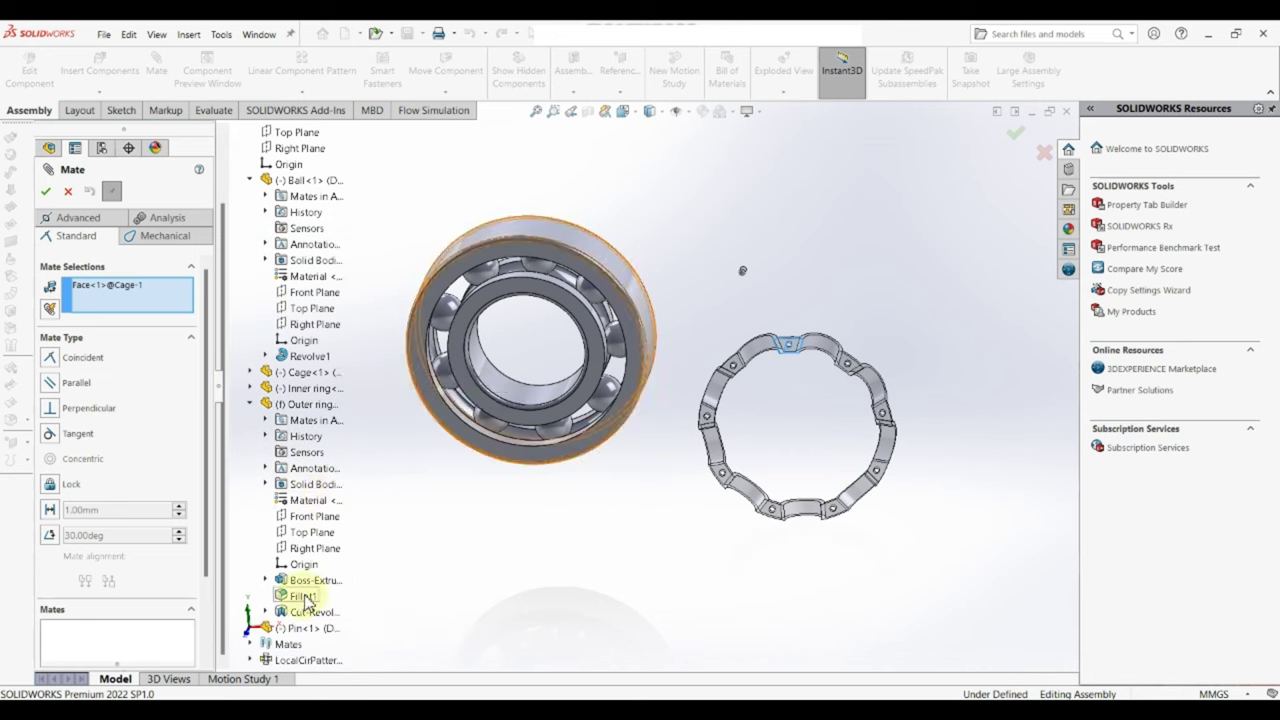
pyautogui.click(320, 518)
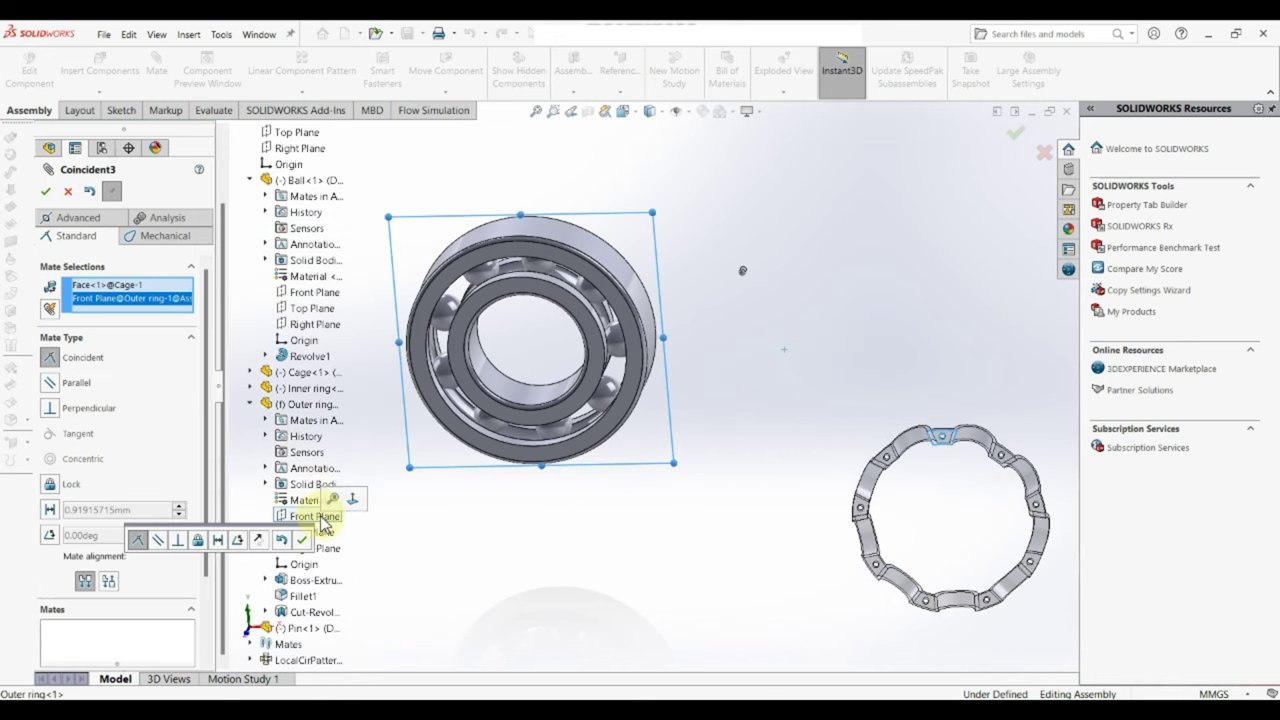
pyautogui.press('Return')
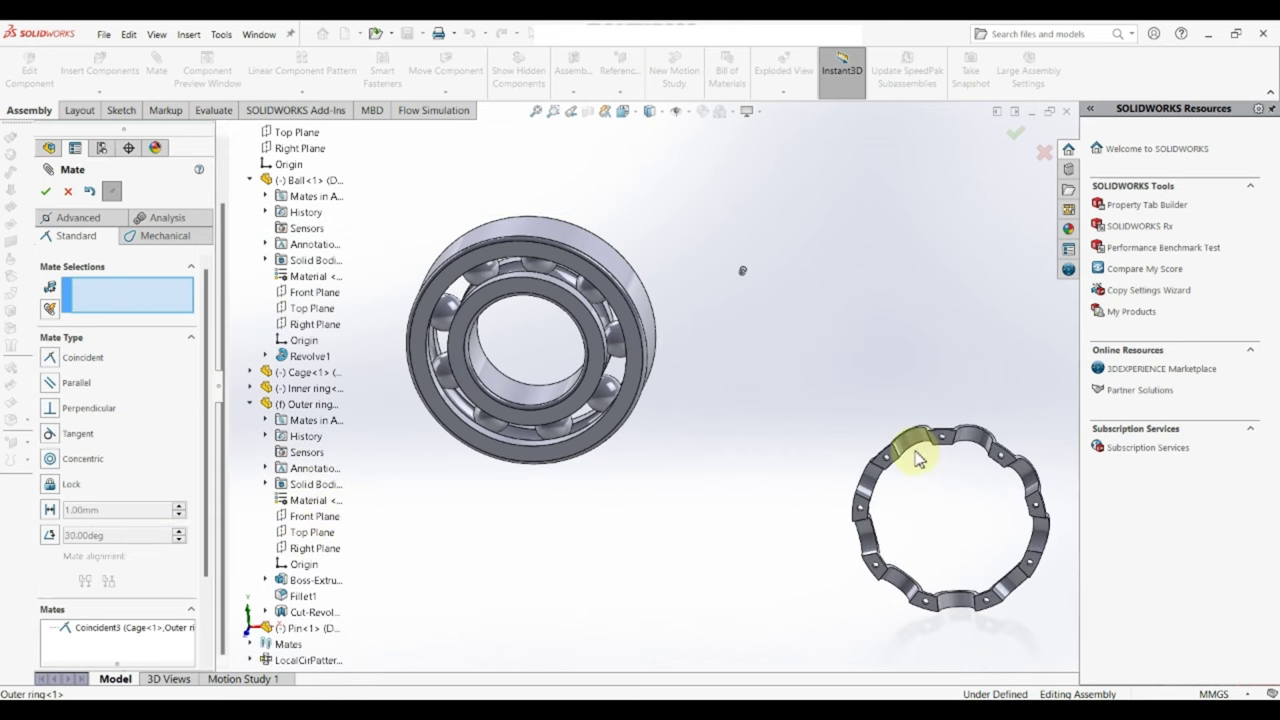
pyautogui.scroll(-3, 895, 375)
# Make the cage face concentric with the outer ring face.
pyautogui.click(870, 395)
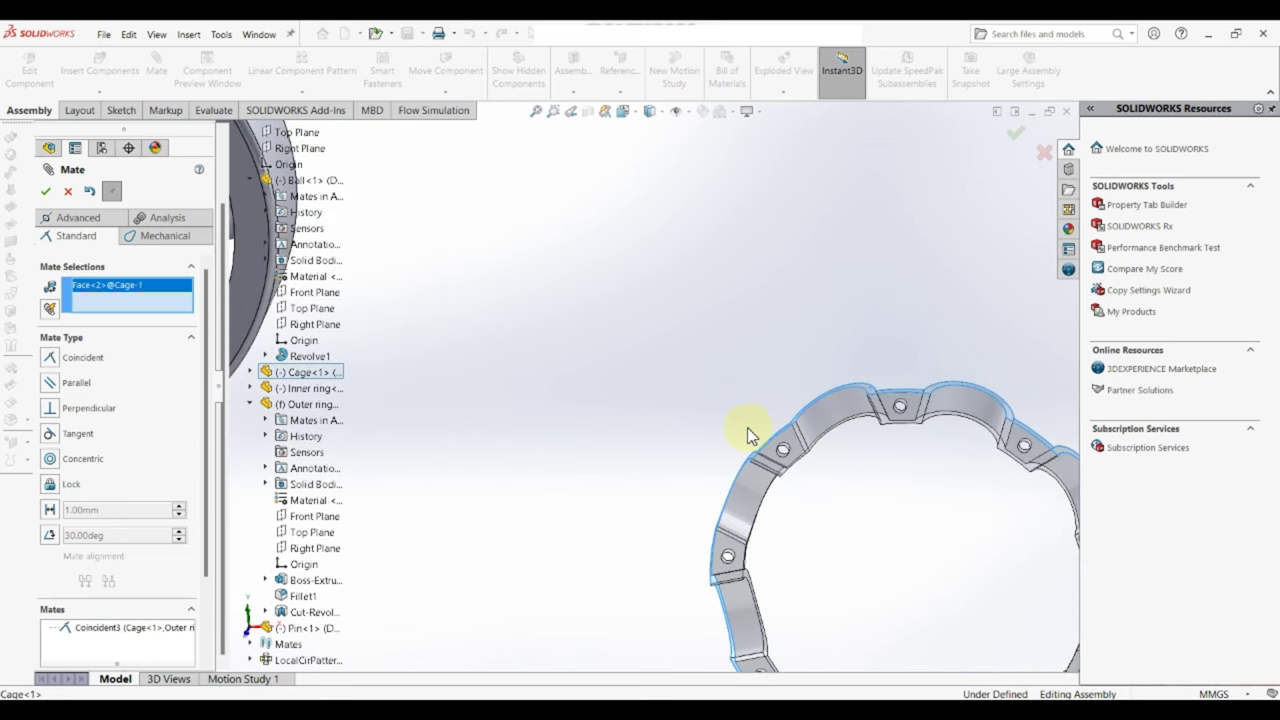
pyautogui.press('f')
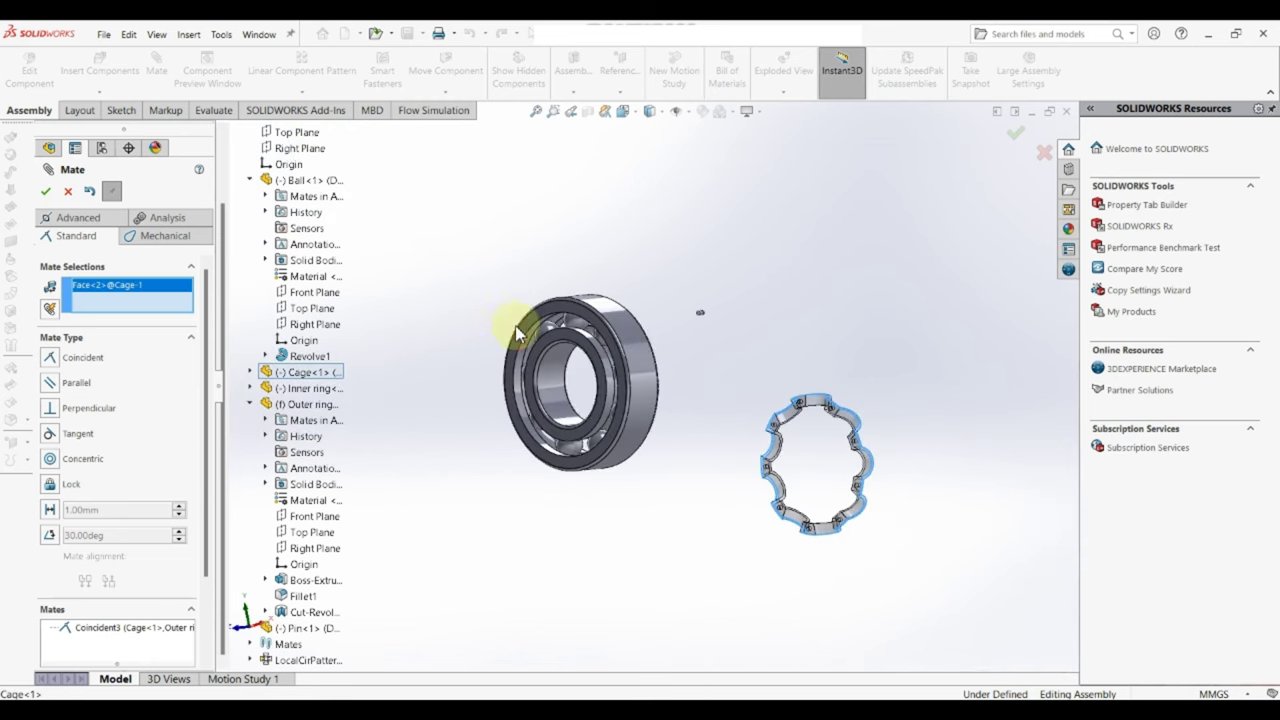
pyautogui.scroll(-3, 540, 336)
pyautogui.scroll(-3, 605, 340)
pyautogui.click(630, 342)
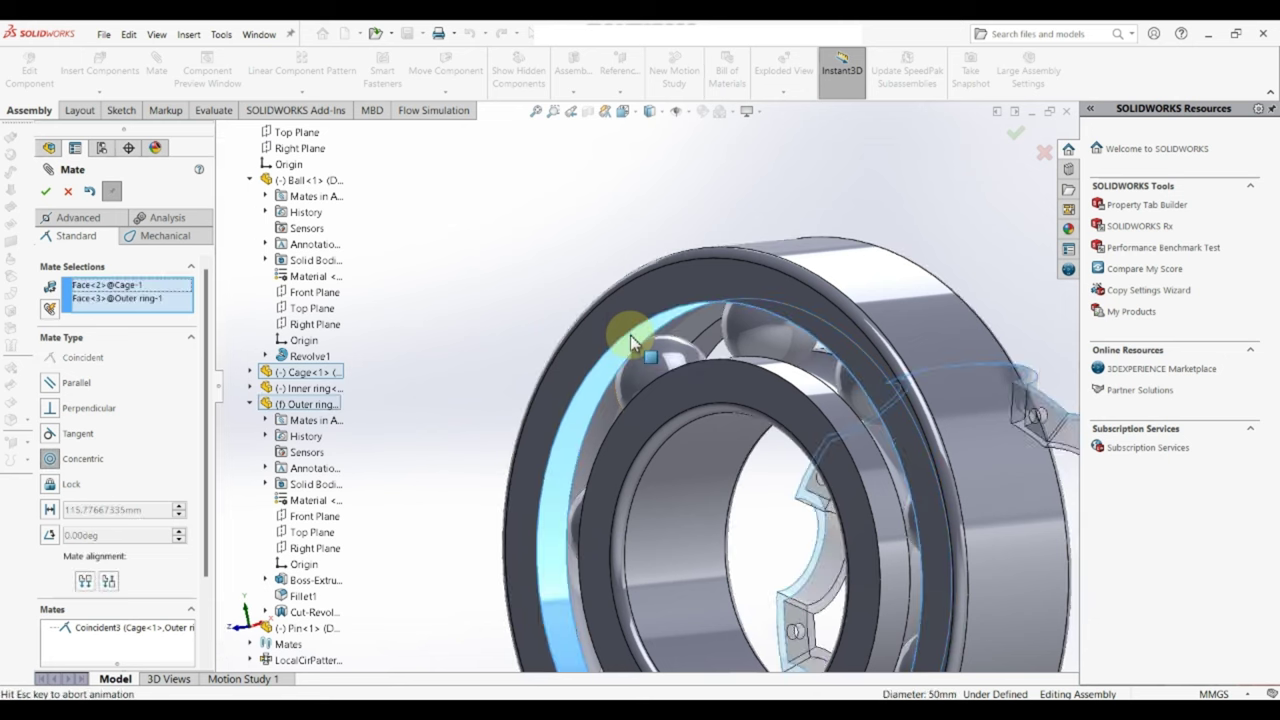
pyautogui.click(834, 314)
# Add a tangent mate between Ball<7> and the cage pocket face, then close Mate.
pyautogui.scroll(3, 847, 365)
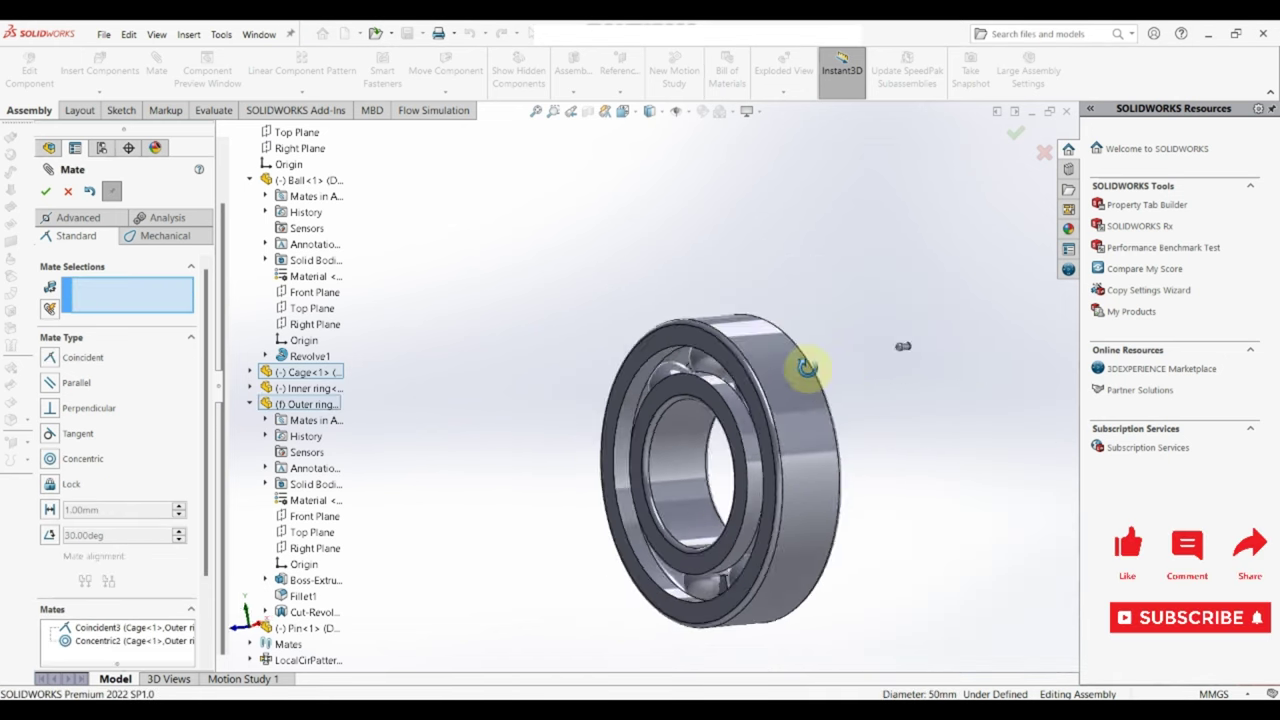
pyautogui.moveTo(806, 363)
pyautogui.mouseDown(button='middle')
pyautogui.moveTo(657, 429)
pyautogui.moveTo(678, 390)
pyautogui.mouseUp(button='middle')
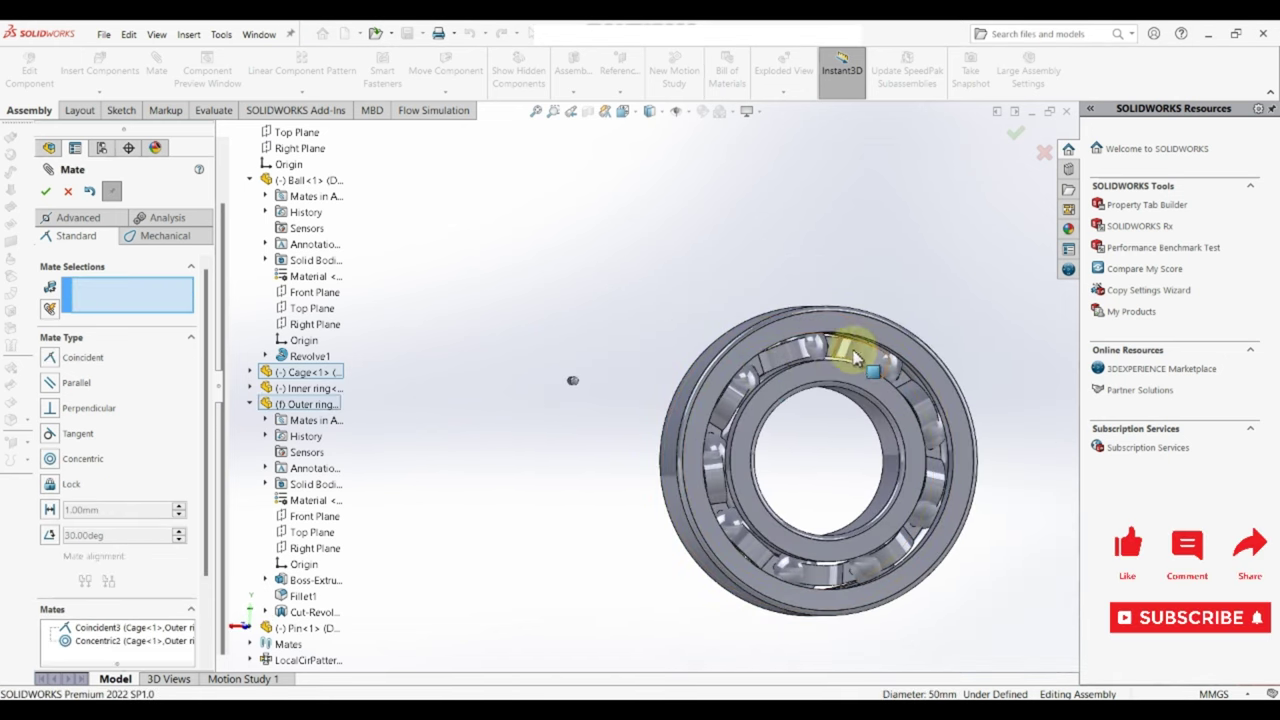
pyautogui.click(820, 350)
pyautogui.moveTo(820, 350)
pyautogui.mouseDown(button='middle')
pyautogui.moveTo(1071, 366)
pyautogui.moveTo(955, 385)
pyautogui.moveTo(940, 408)
pyautogui.mouseUp(button='middle')
pyautogui.scroll(-3, 841, 386)
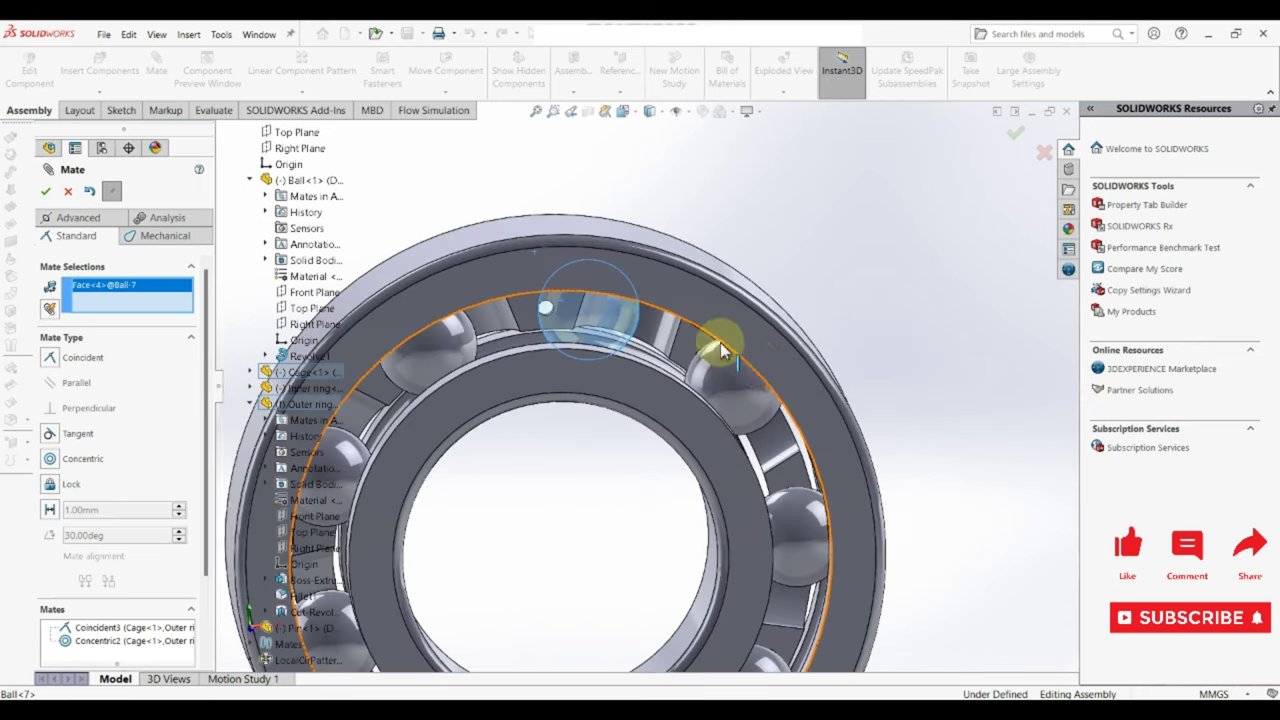
pyautogui.click(661, 331)
pyautogui.click(786, 297)
pyautogui.scroll(3, 766, 400)
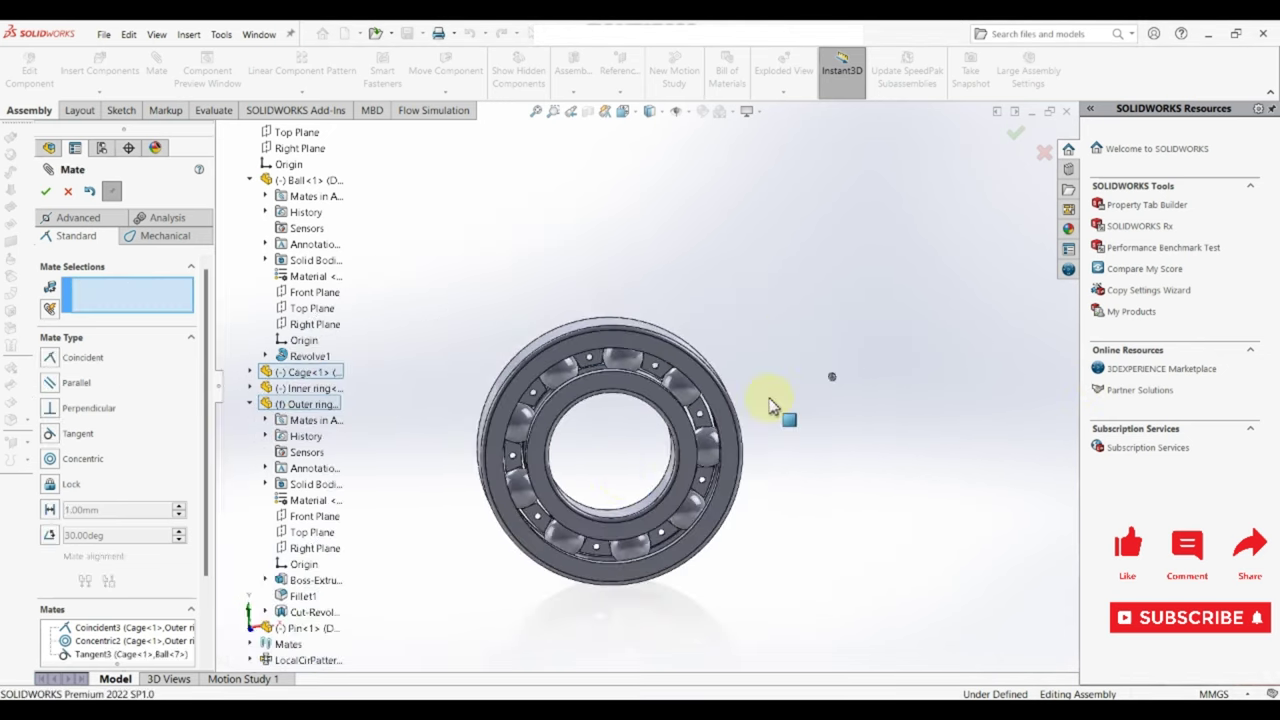
pyautogui.scroll(1, 614, 457)
pyautogui.scroll(-1, 629, 400)
pyautogui.moveTo(629, 400)
pyautogui.mouseDown(button='middle')
pyautogui.moveTo(480, 468)
pyautogui.moveTo(423, 531)
pyautogui.mouseUp(button='middle')
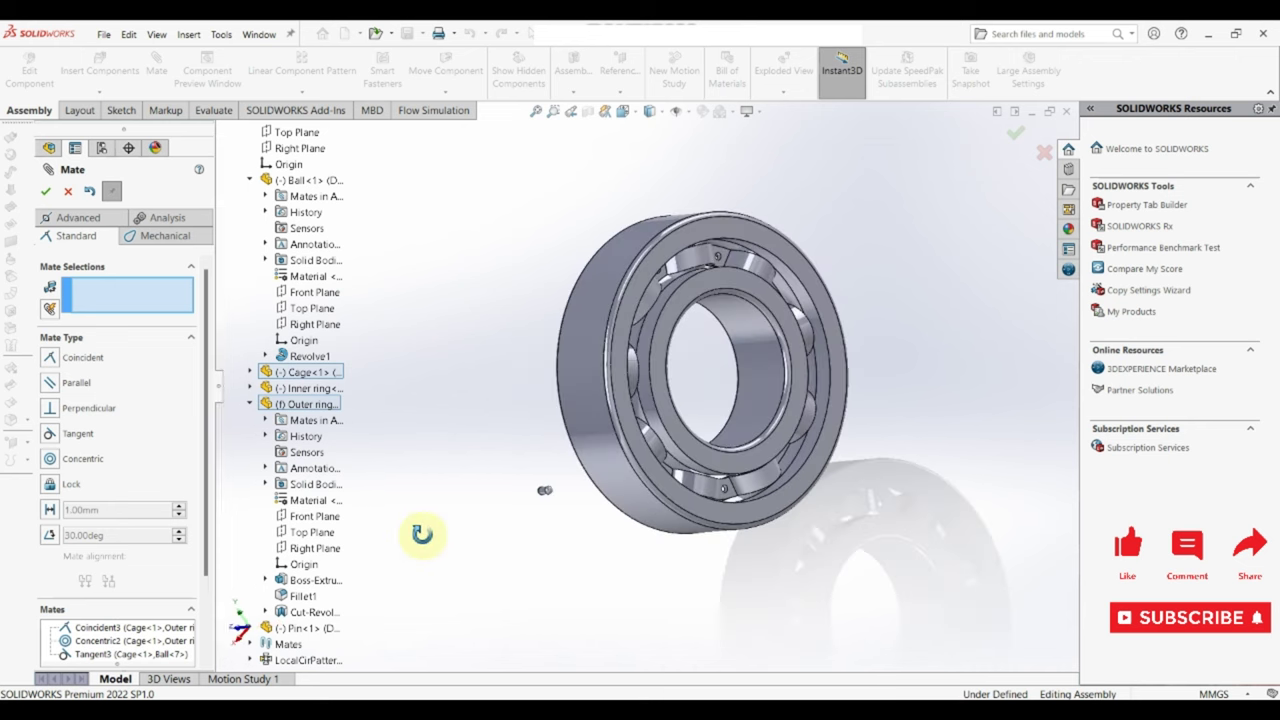
pyautogui.click(68, 192)
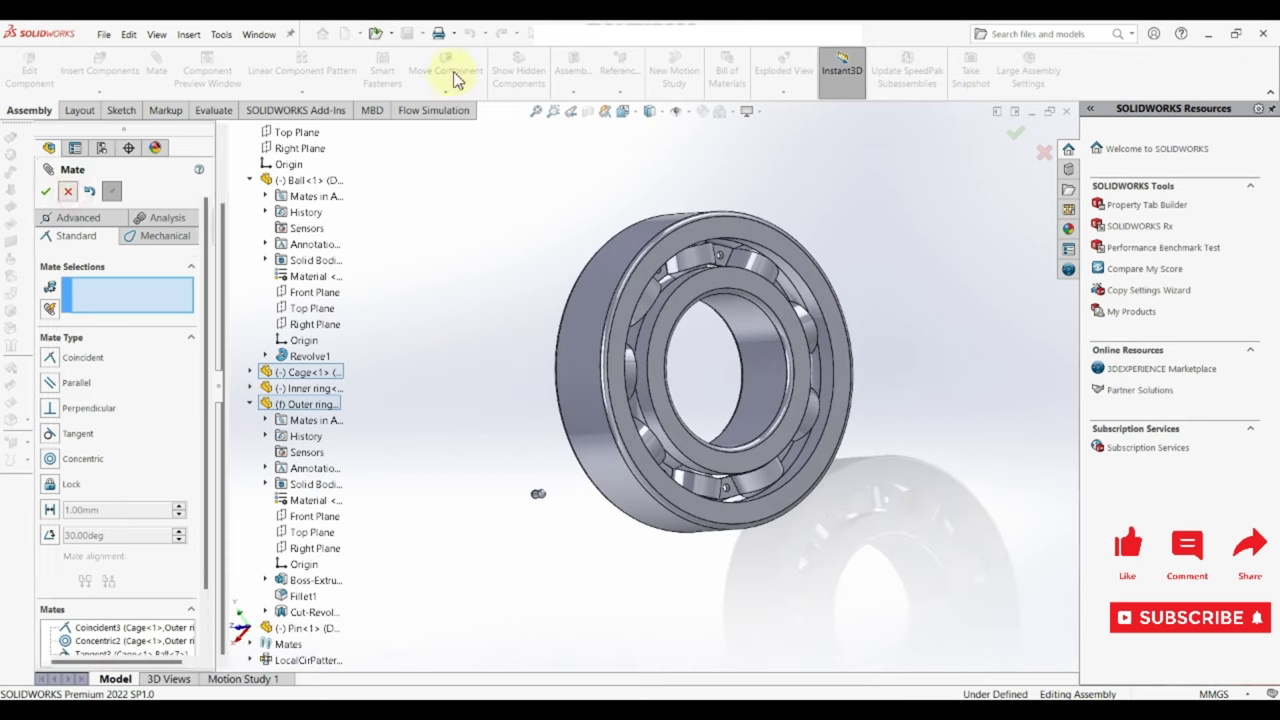
# Mirror the Cage component across the outer ring's Front Plane with Mirror Components.
pyautogui.click(302, 92)
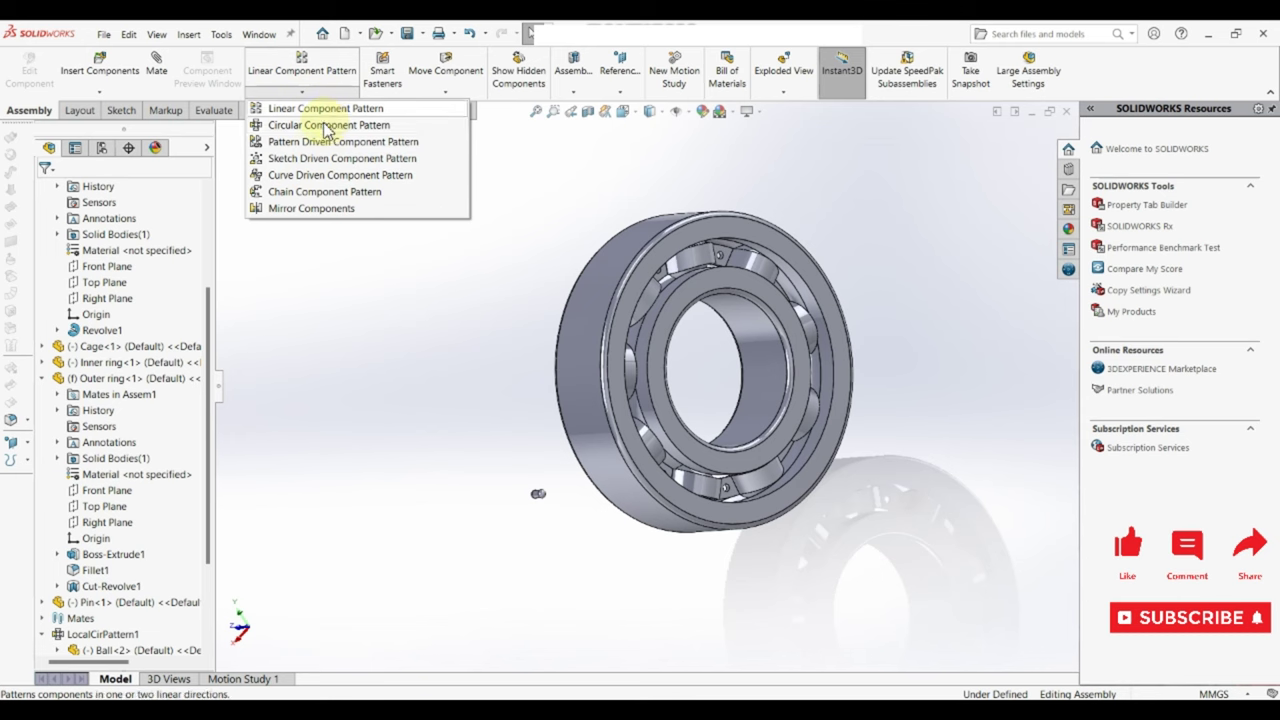
pyautogui.click(300, 208)
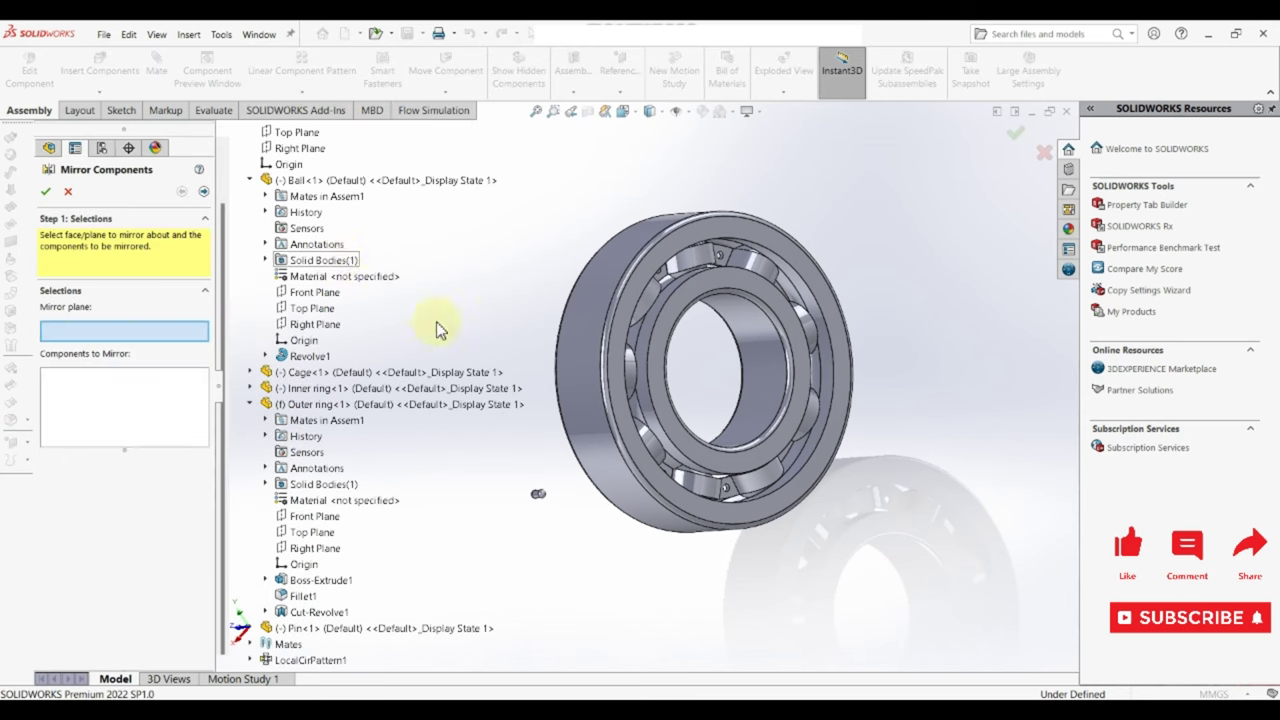
pyautogui.moveTo(437, 330)
pyautogui.mouseDown(button='middle')
pyautogui.moveTo(509, 306)
pyautogui.moveTo(430, 330)
pyautogui.mouseUp(button='middle')
pyautogui.click(151, 429)
pyautogui.click(705, 262)
pyautogui.click(127, 330)
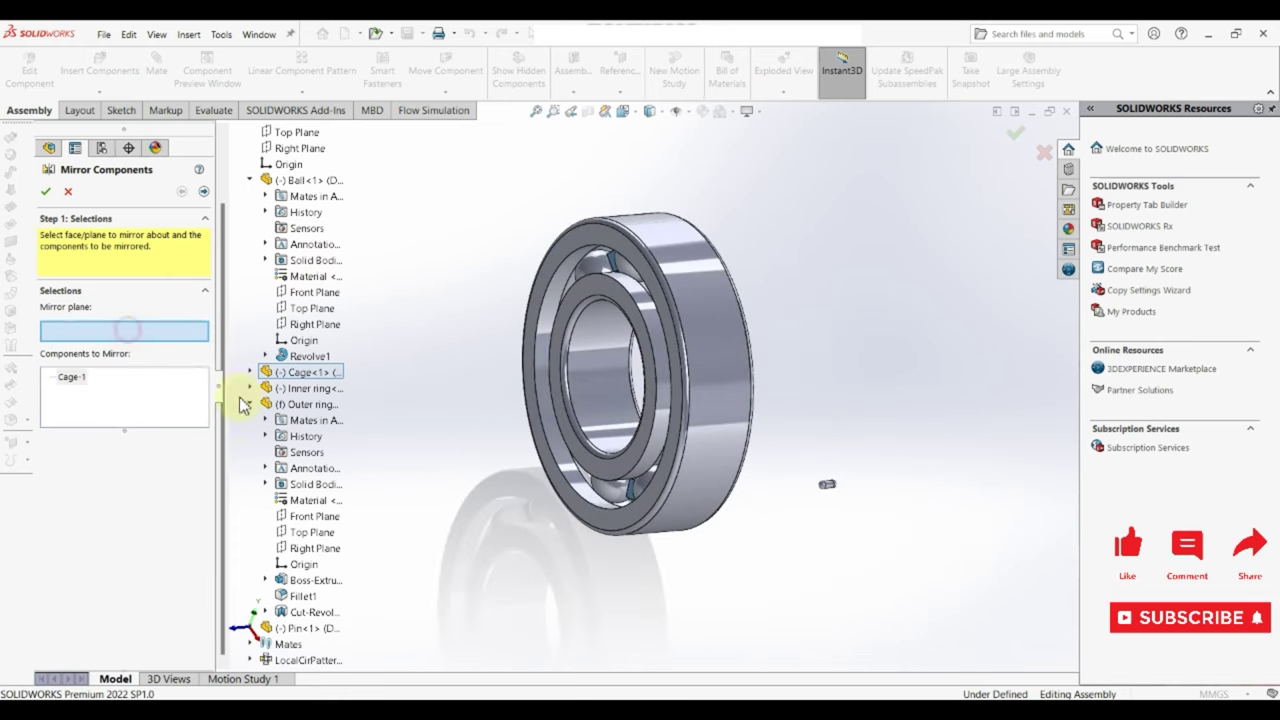
pyautogui.click(315, 517)
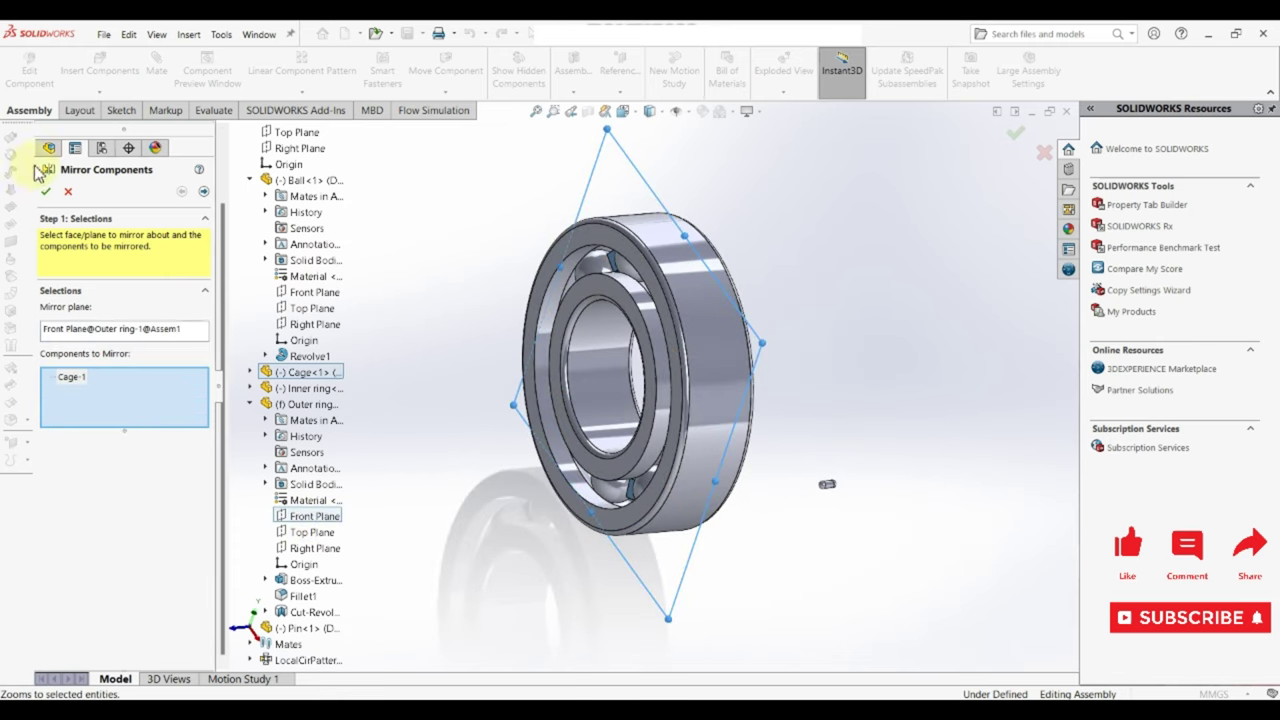
pyautogui.click(48, 194)
pyautogui.moveTo(766, 449)
pyautogui.mouseDown(button='middle')
pyautogui.moveTo(846, 357)
pyautogui.moveTo(767, 340)
pyautogui.moveTo(646, 363)
pyautogui.moveTo(457, 486)
pyautogui.moveTo(480, 451)
pyautogui.moveTo(700, 420)
pyautogui.mouseUp(button='middle')
pyautogui.scroll(-5, 537, 434)
pyautogui.click(470, 448)
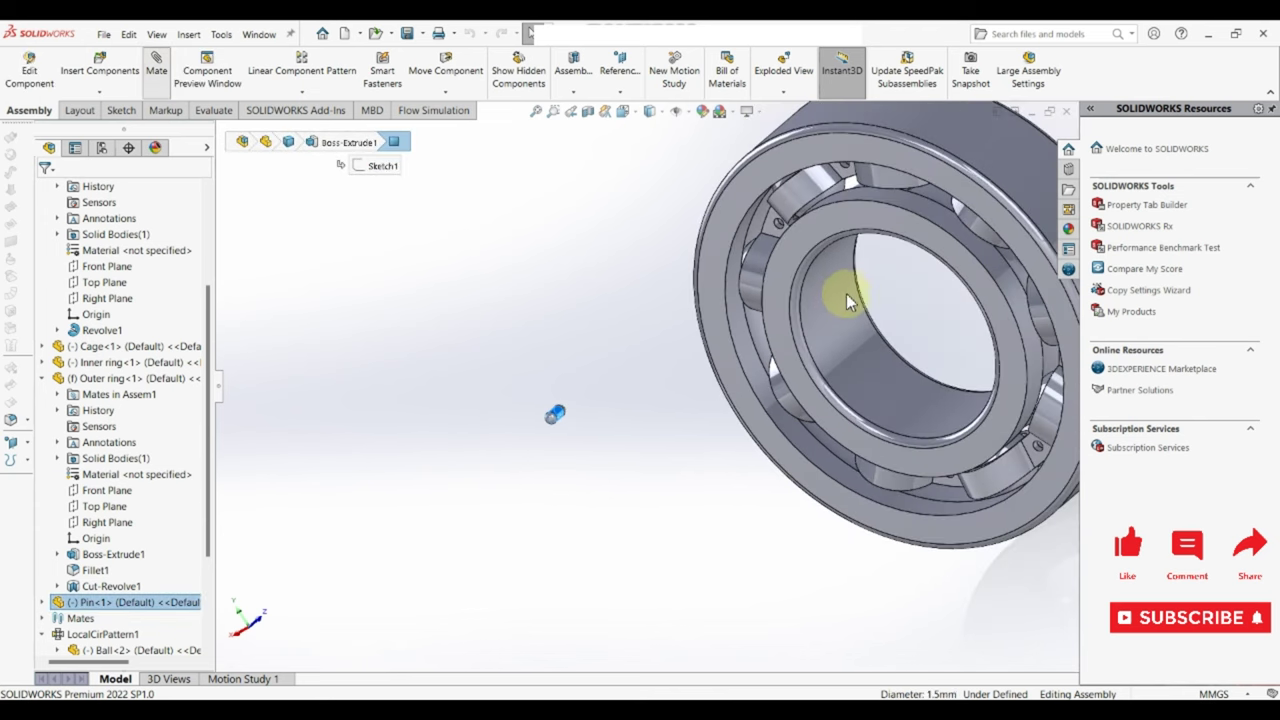
# Mate the pin concentric with a cage pin hole.
pyautogui.scroll(5, 856, 293)
pyautogui.moveTo(795, 291)
pyautogui.mouseDown(button='middle')
pyautogui.moveTo(757, 306)
pyautogui.moveTo(718, 275)
pyautogui.mouseUp(button='middle')
pyautogui.scroll(-3, 718, 275)
pyautogui.scroll(-3, 700, 300)
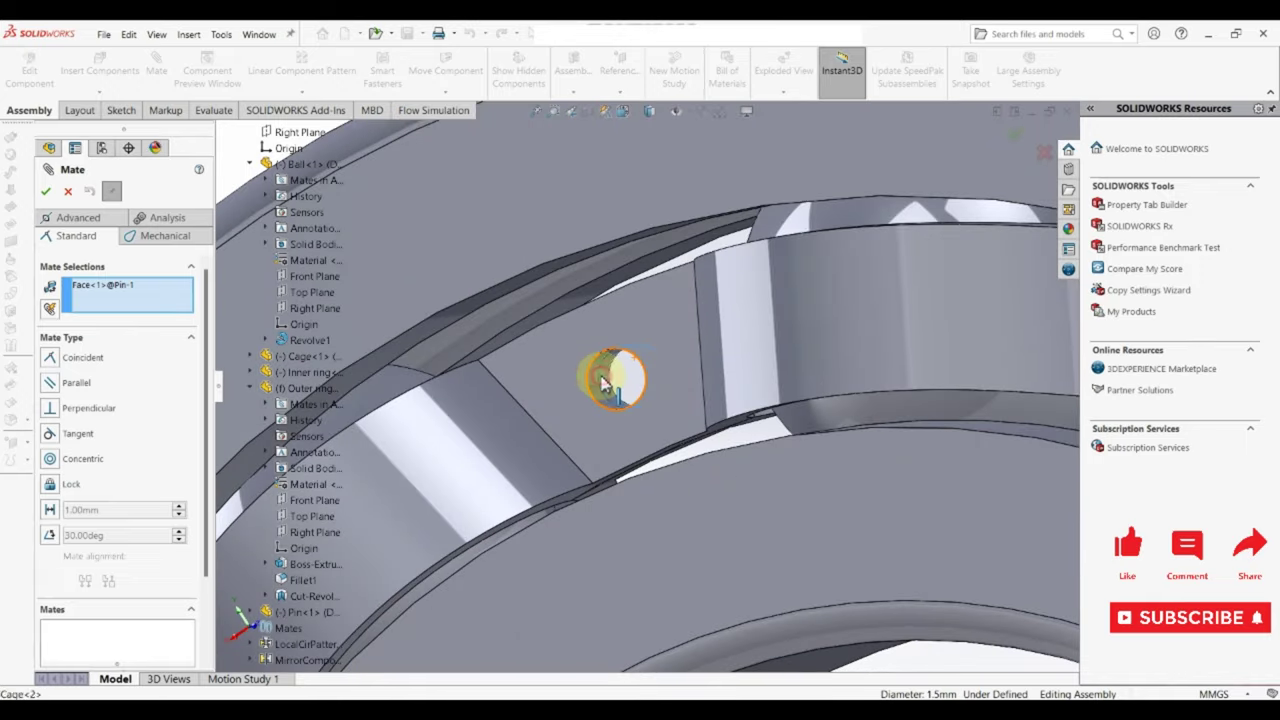
pyautogui.click(607, 380)
pyautogui.scroll(4, 655, 420)
pyautogui.click(823, 352)
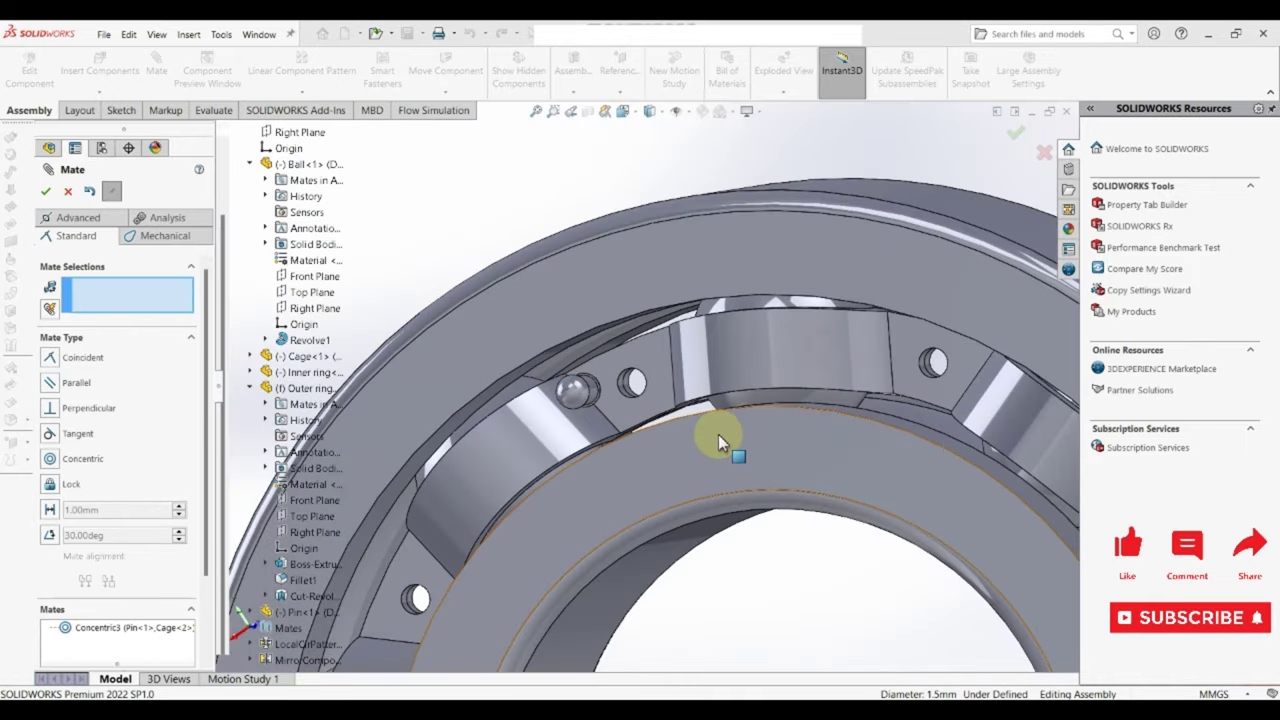
# Mate a pin face coincident with the cage face beside the hole.
pyautogui.scroll(3, 718, 434)
pyautogui.moveTo(645, 451); pyautogui.dragTo(592, 457, button='middle')
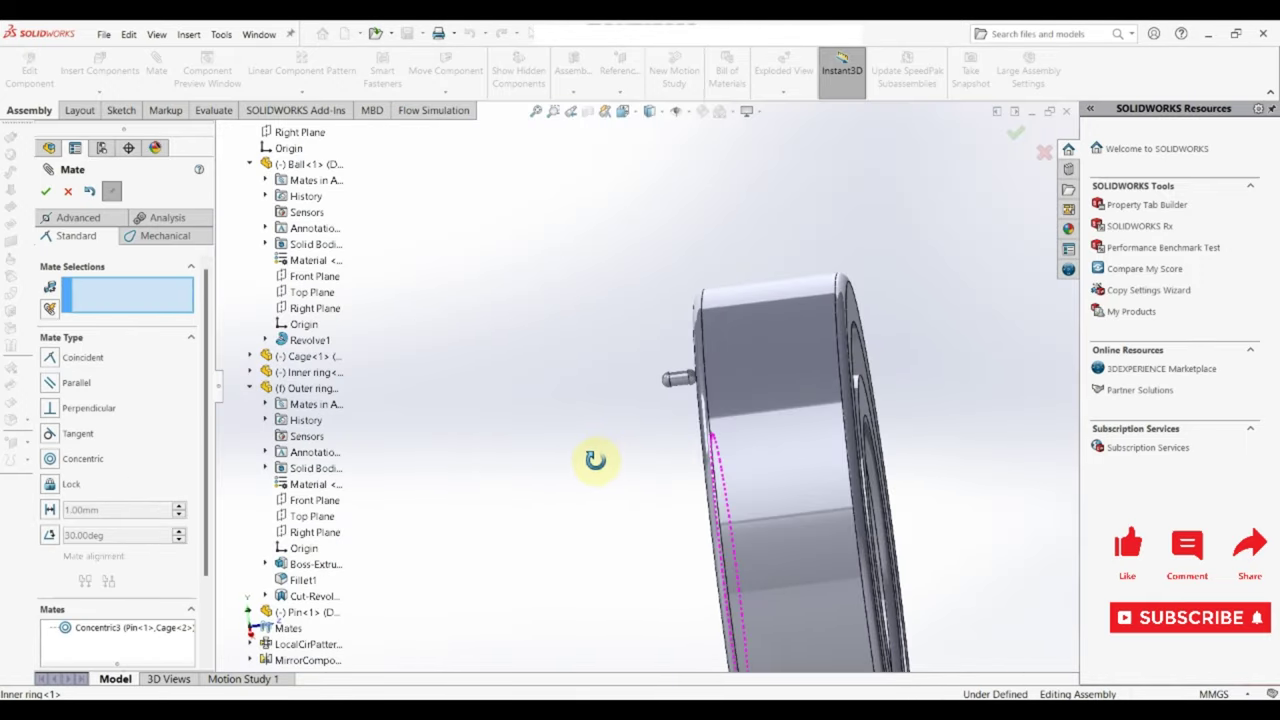
pyautogui.scroll(-3, 623, 414)
pyautogui.scroll(-3, 608, 429)
pyautogui.scroll(-3, 566, 437)
pyautogui.scroll(2, 566, 437)
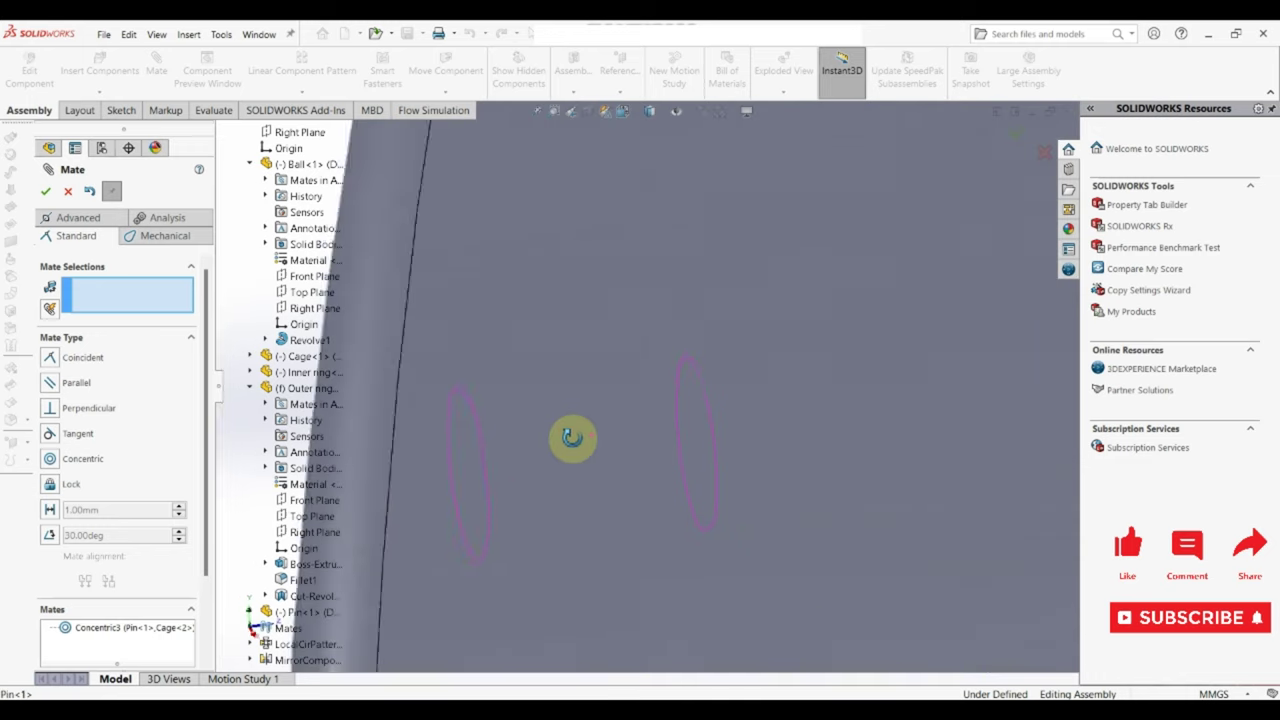
pyautogui.scroll(3, 571, 437)
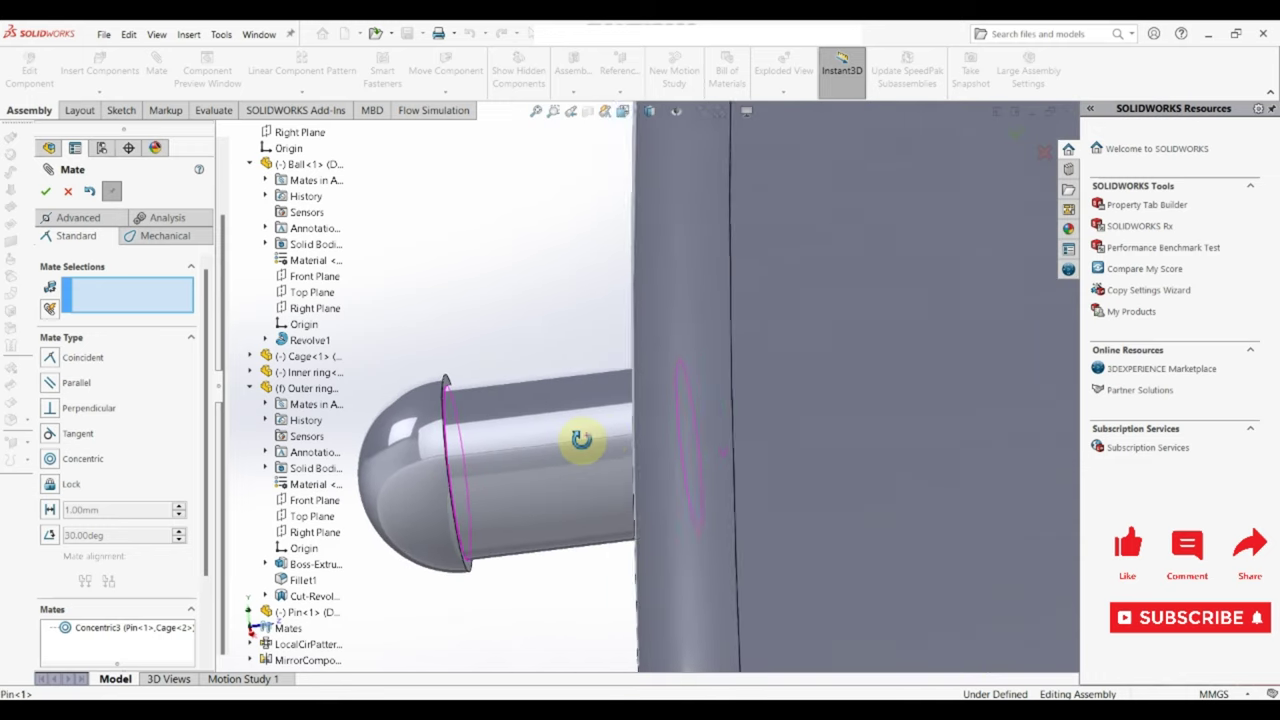
pyautogui.click(452, 388)
pyautogui.moveTo(523, 423)
pyautogui.mouseDown(button='middle')
pyautogui.moveTo(586, 449)
pyautogui.moveTo(731, 456)
pyautogui.moveTo(546, 500)
pyautogui.mouseUp(button='middle')
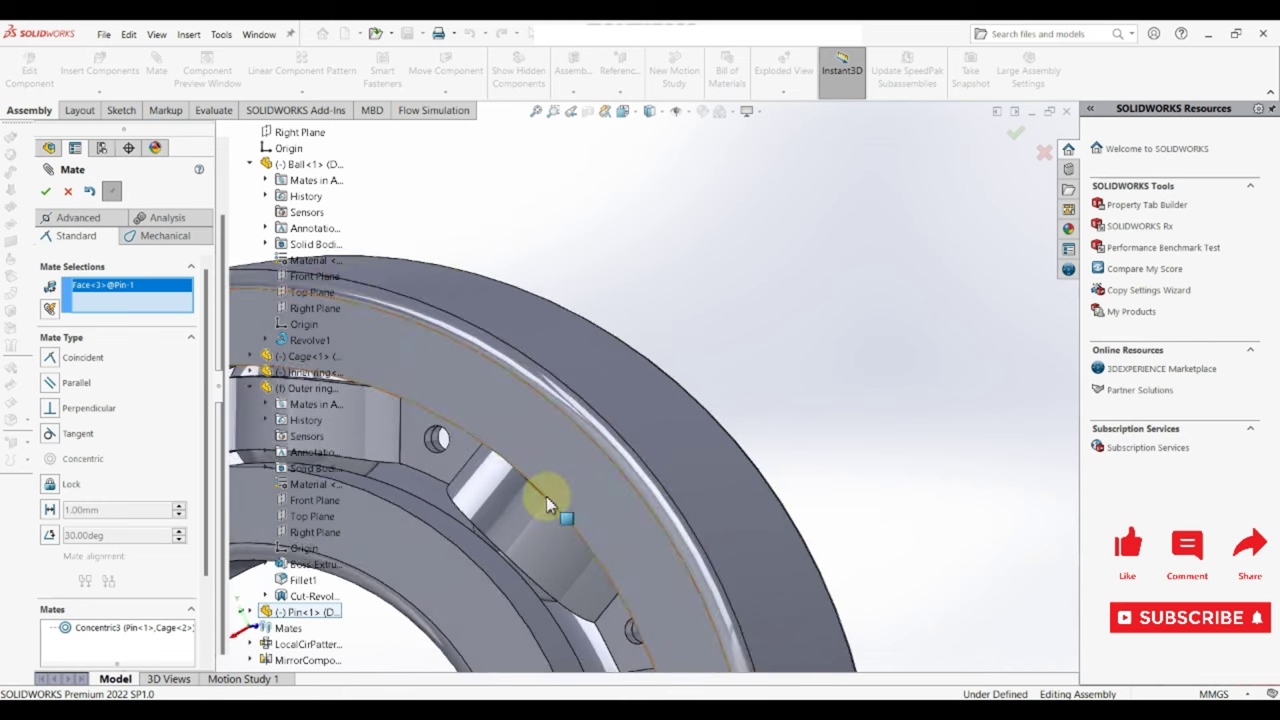
pyautogui.scroll(3, 471, 429)
pyautogui.scroll(2, 480, 420)
pyautogui.scroll(-5, 607, 392)
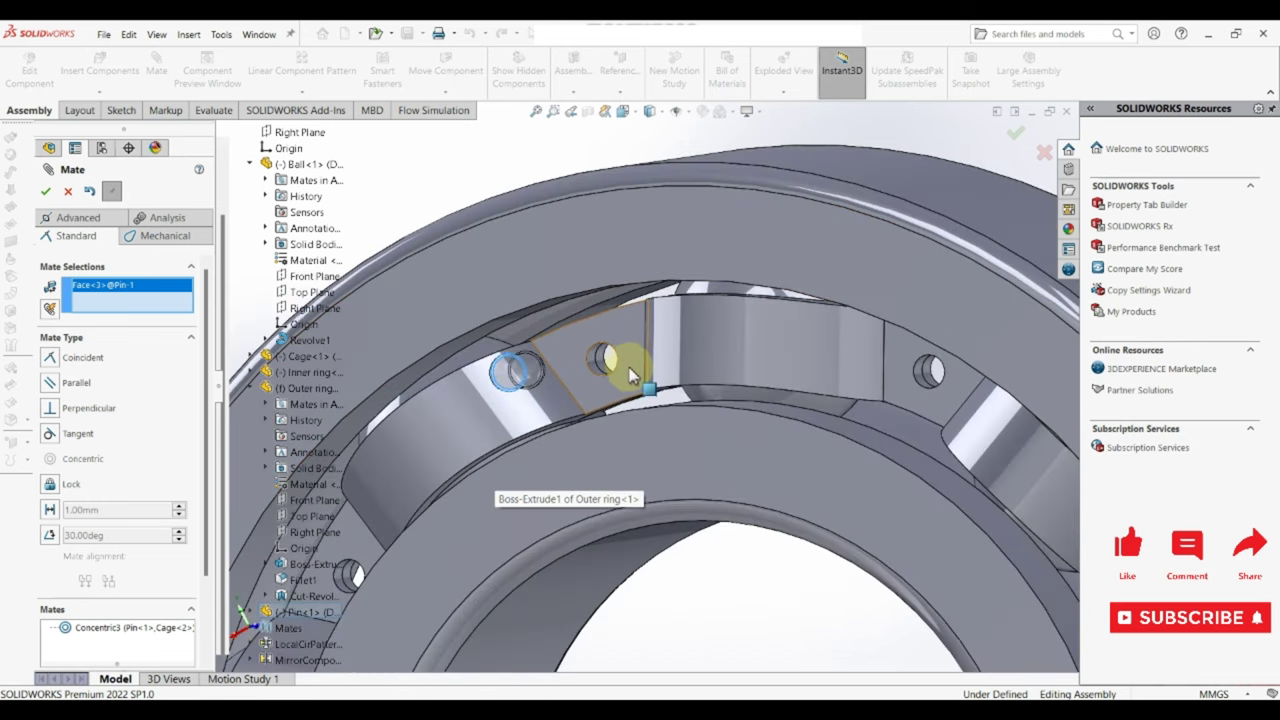
pyautogui.click(612, 365)
pyautogui.click(819, 347)
pyautogui.scroll(3, 723, 437)
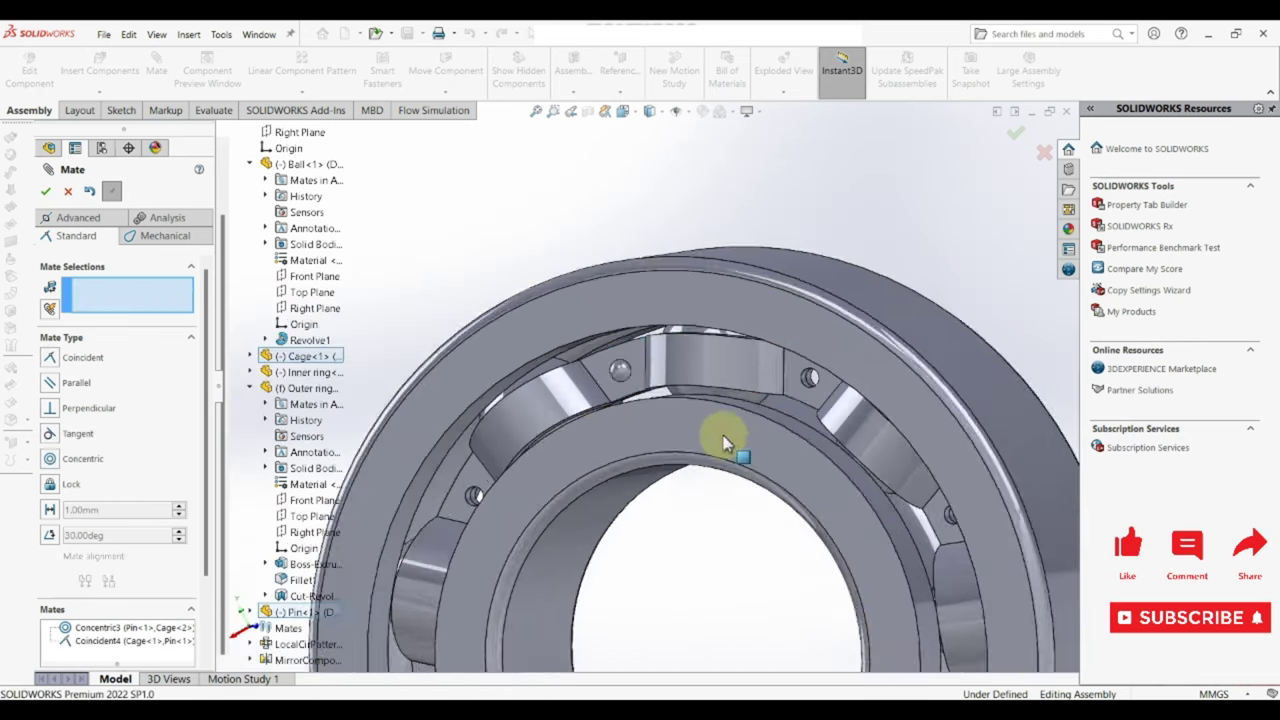
pyautogui.scroll(3, 708, 468)
# Create a circular pattern of Pin<1> around the inner ring bore axis at 40° spacing.
pyautogui.press('f')
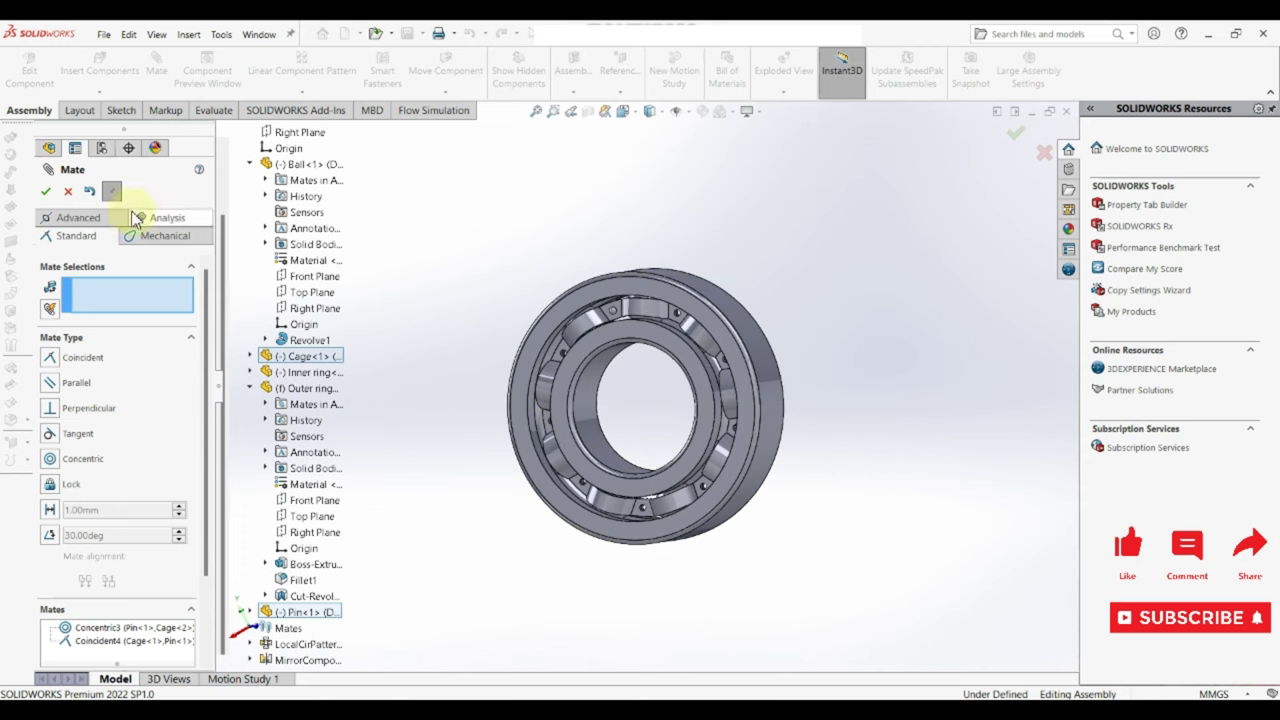
pyautogui.click(305, 91)
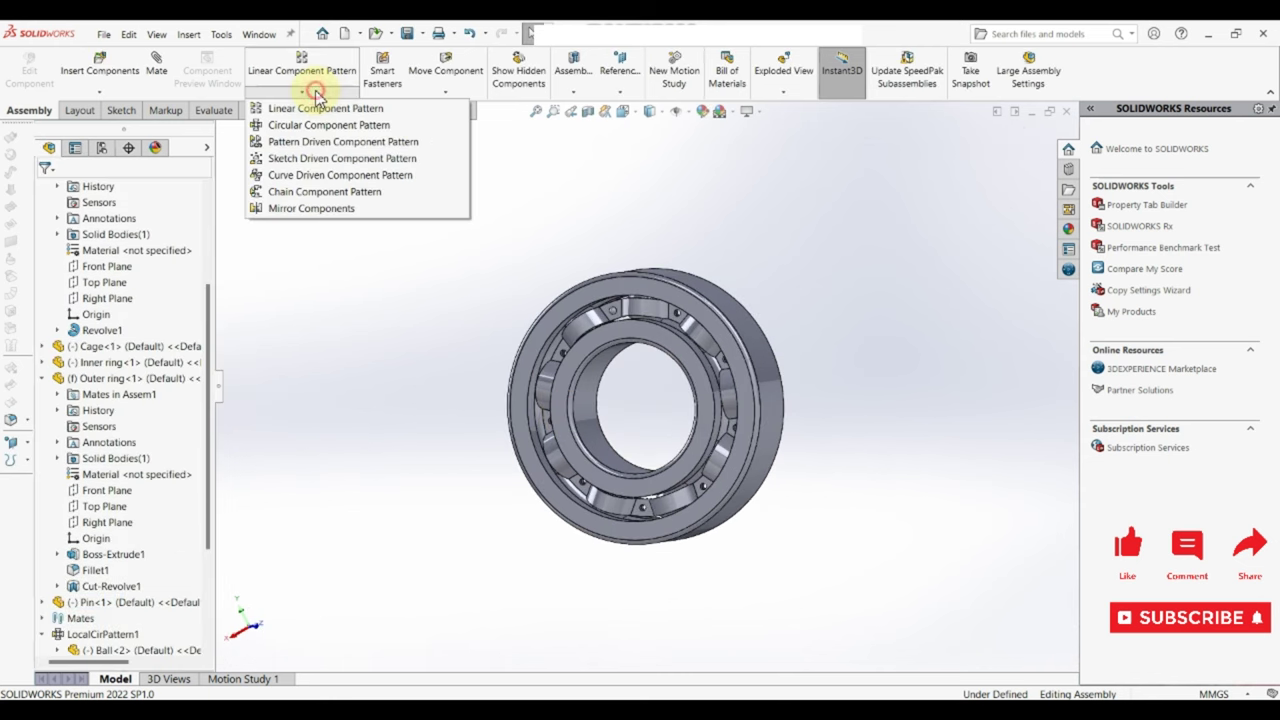
pyautogui.click(323, 124)
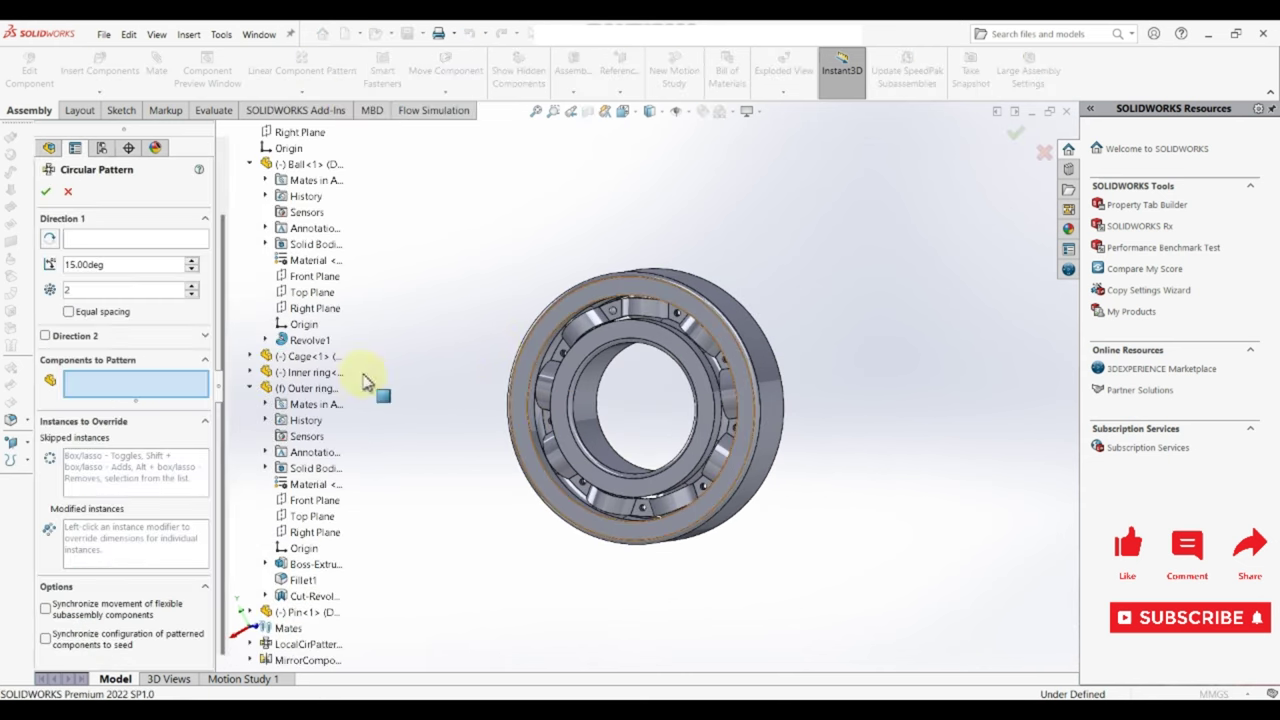
pyautogui.click(628, 323)
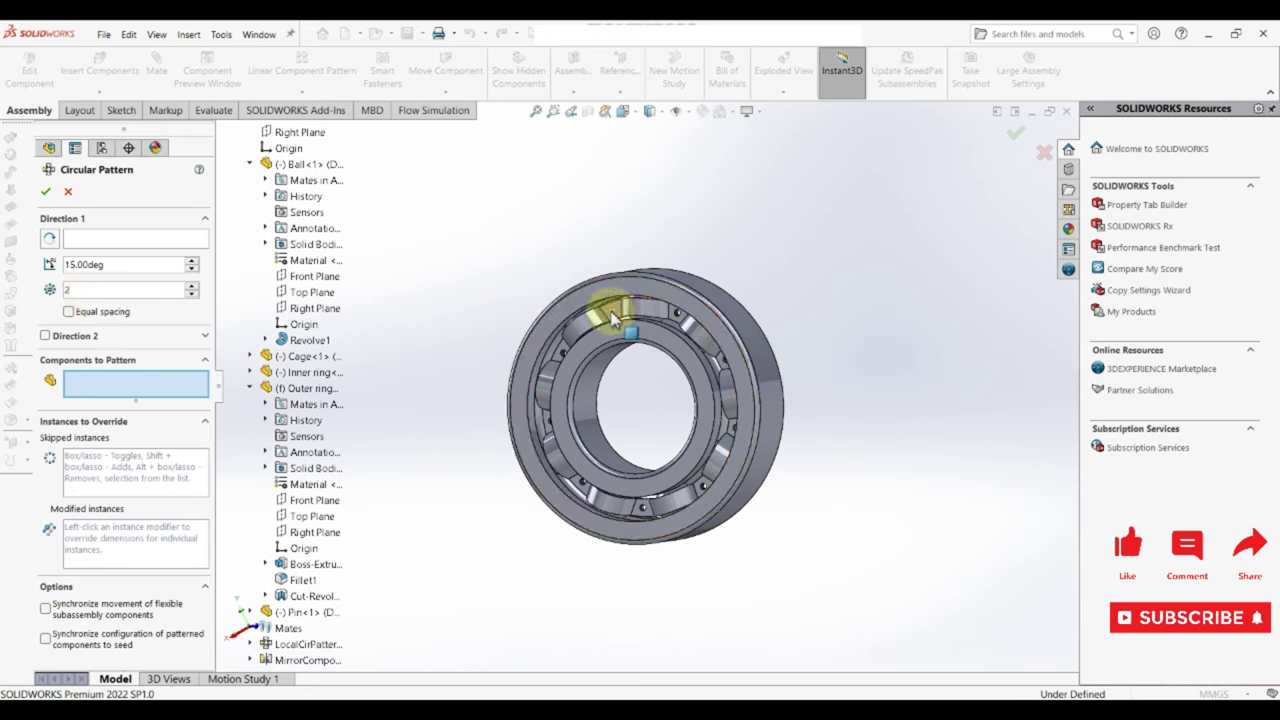
pyautogui.click(117, 238)
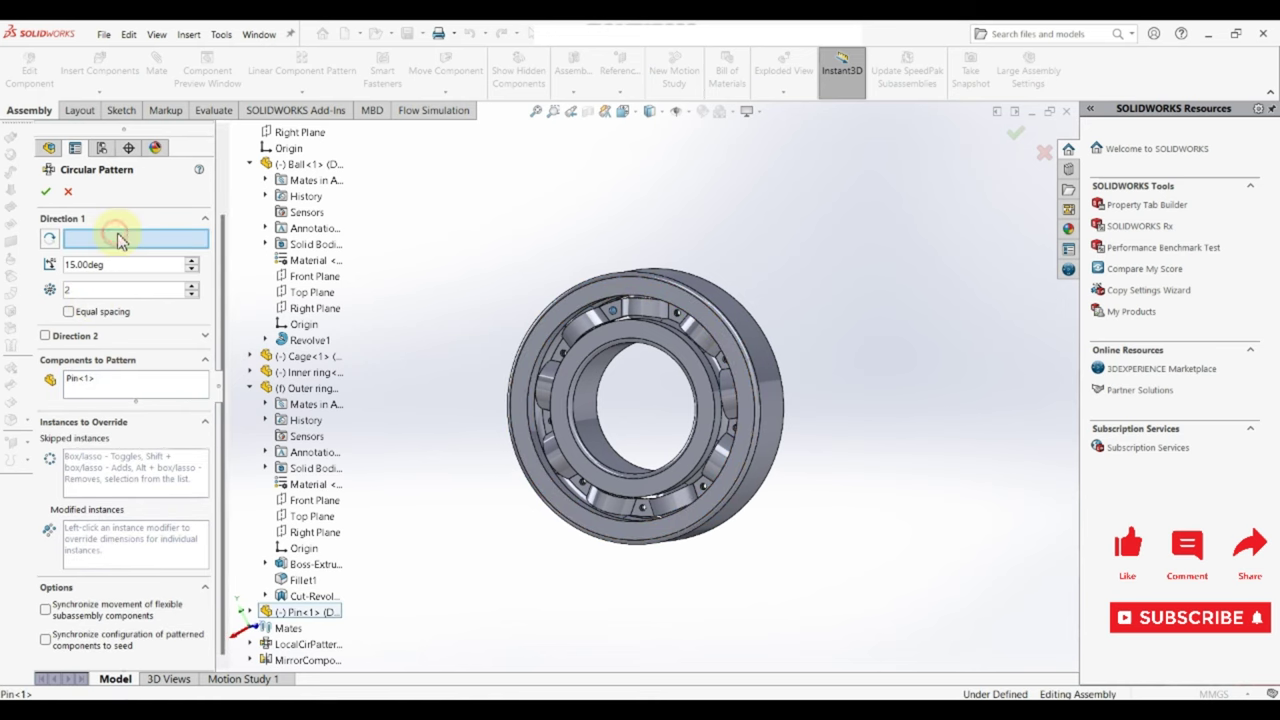
pyautogui.click(590, 430)
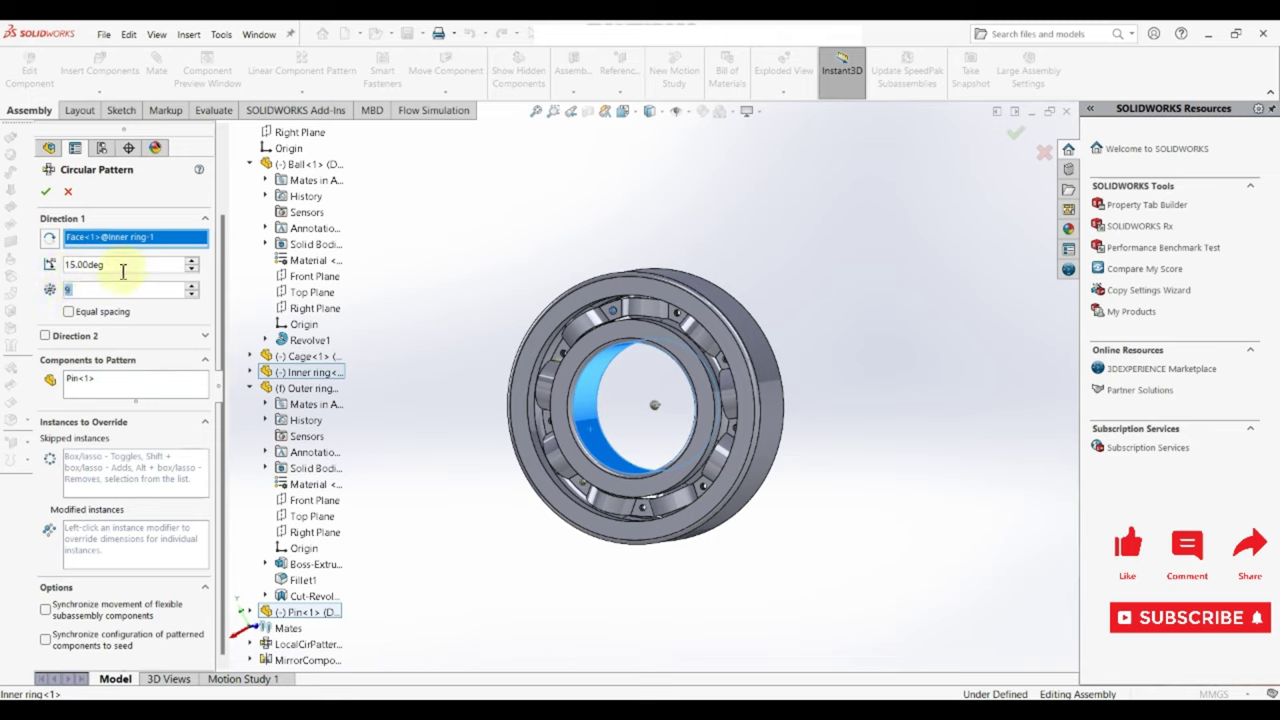
pyautogui.write('40')
pyautogui.press('Return')
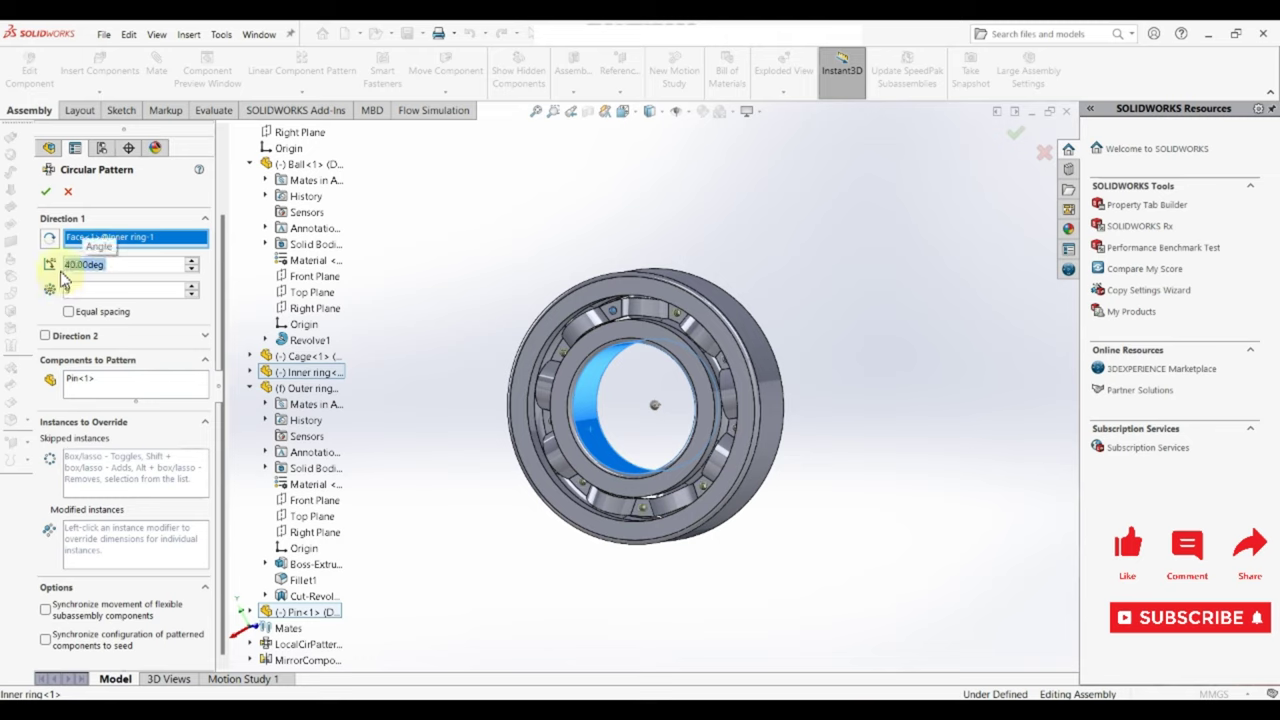
pyautogui.click(46, 192)
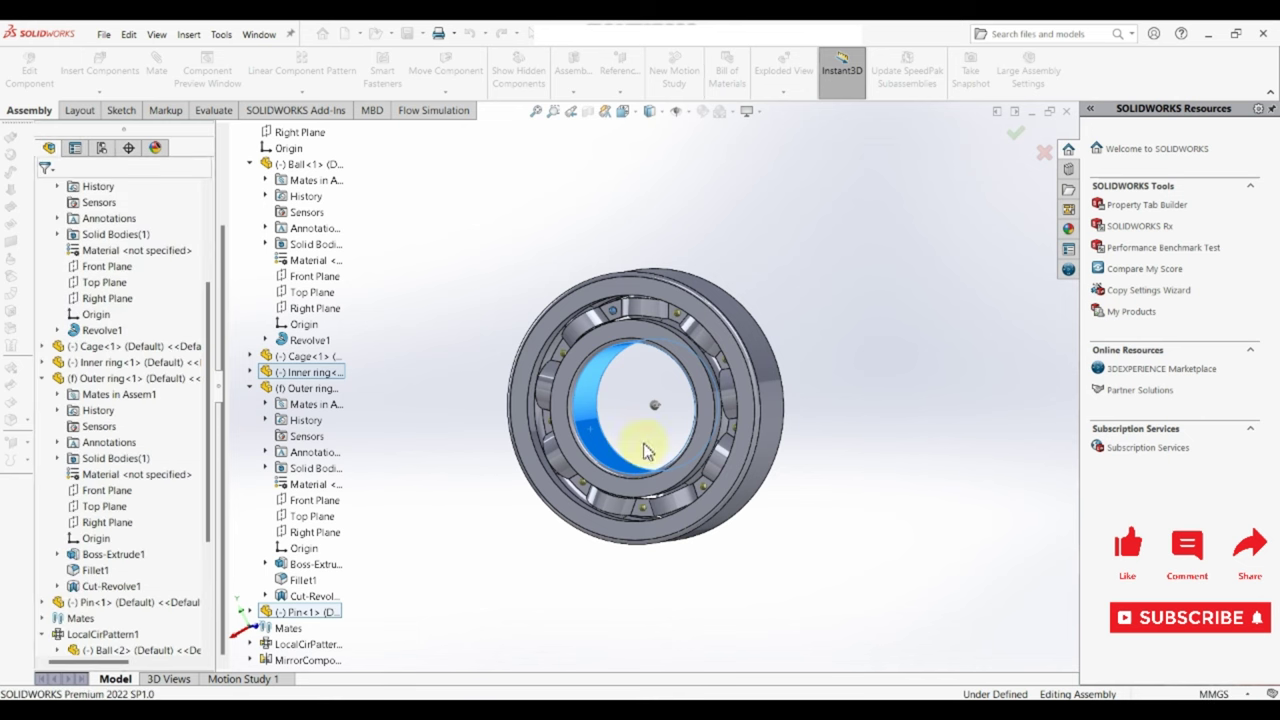
pyautogui.moveTo(690, 421); pyautogui.dragTo(714, 429, button='middle')
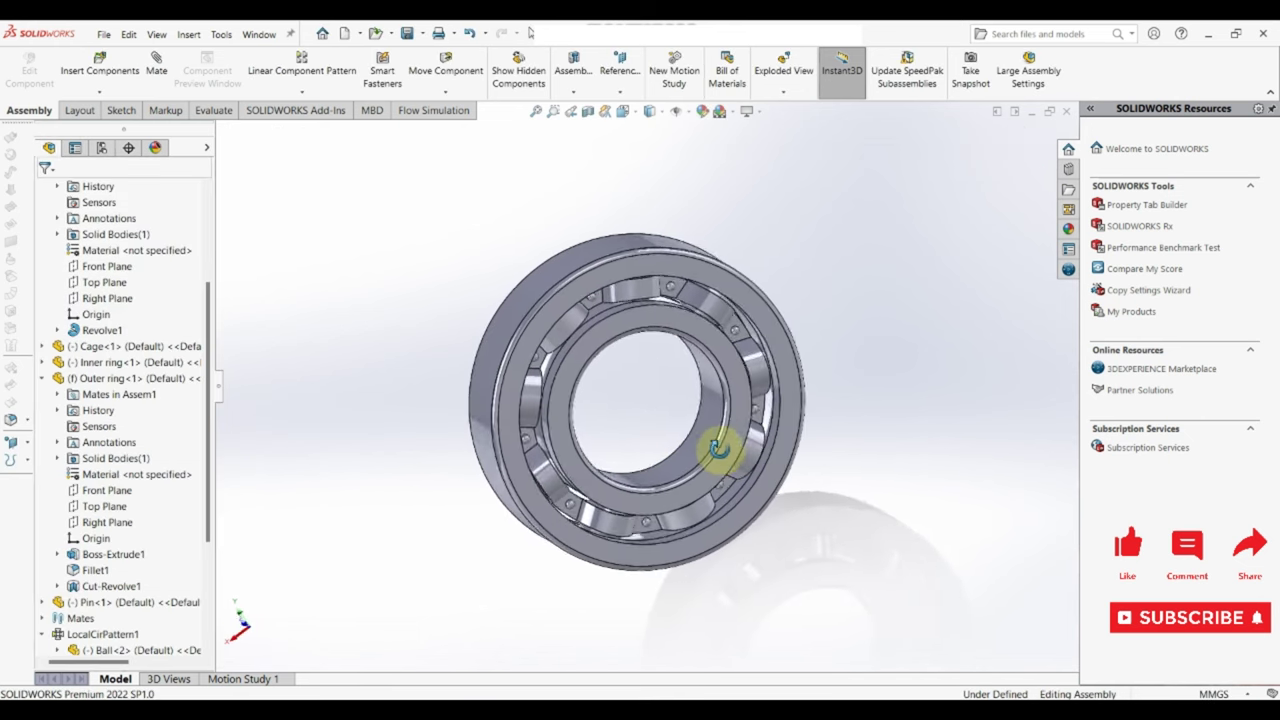
# Drag the inner ring to spin the balls and cage, then rebuild and save.
pyautogui.click(645, 320)
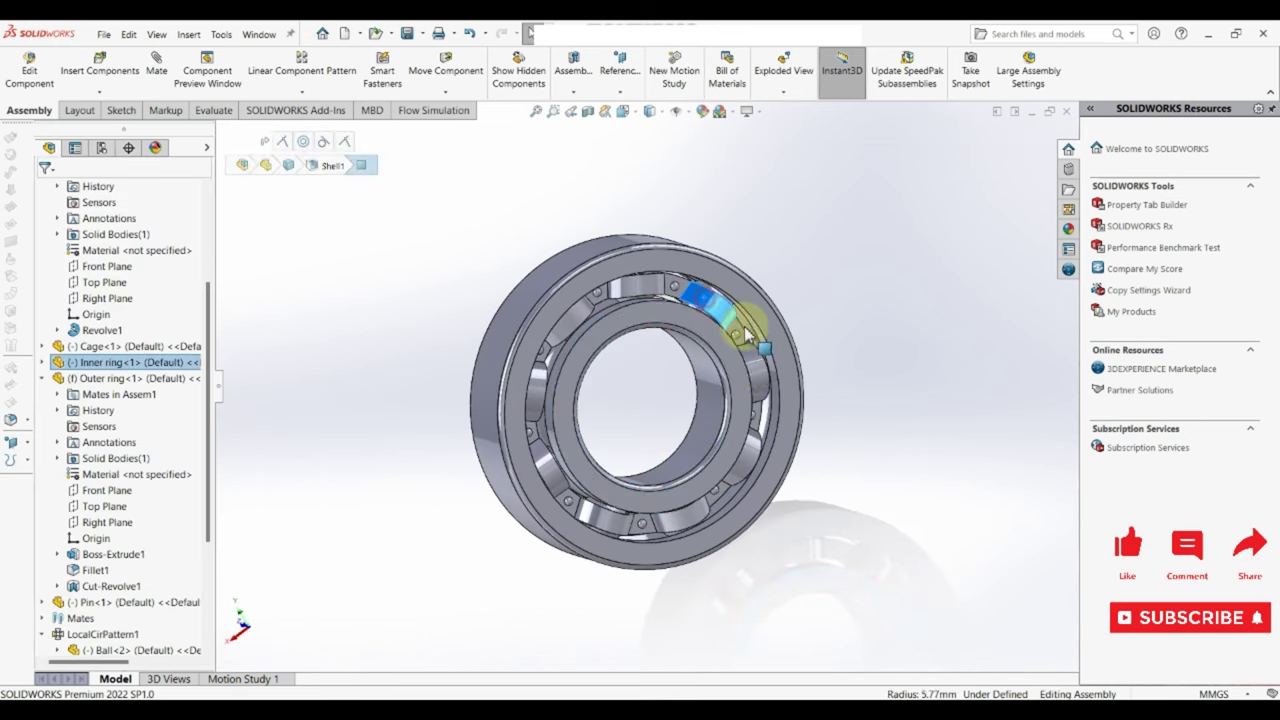
pyautogui.moveTo(737, 314)
pyautogui.mouseDown()
pyautogui.moveTo(543, 405)
pyautogui.moveTo(697, 484)
pyautogui.moveTo(540, 365)
pyautogui.moveTo(508, 428)
pyautogui.moveTo(676, 478)
pyautogui.moveTo(606, 371)
pyautogui.mouseUp()
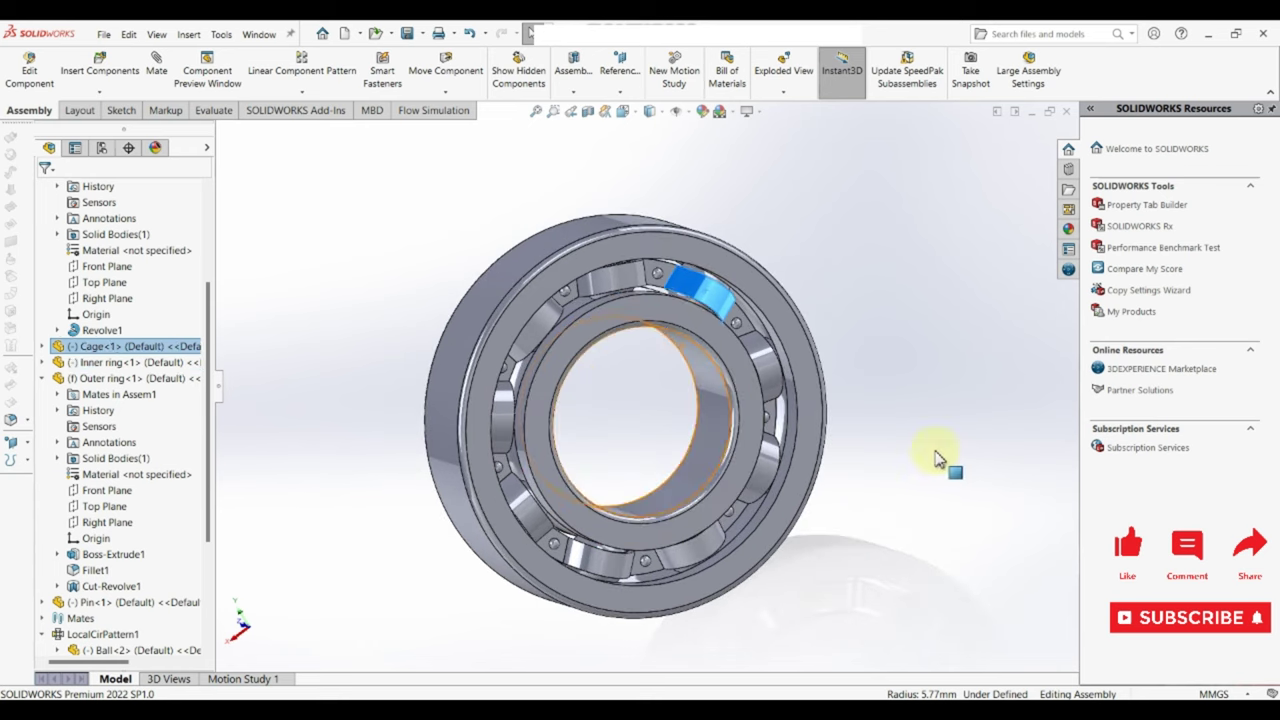
pyautogui.click(900, 475)
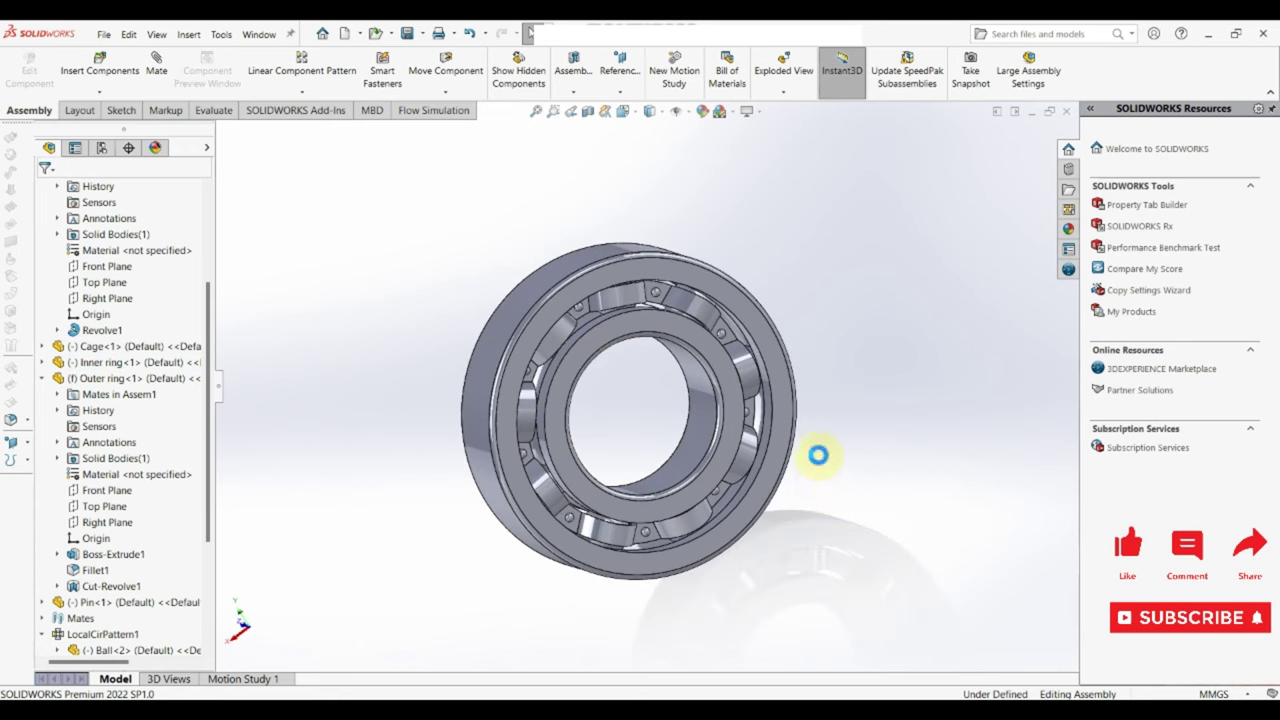
pyautogui.click(607, 309)
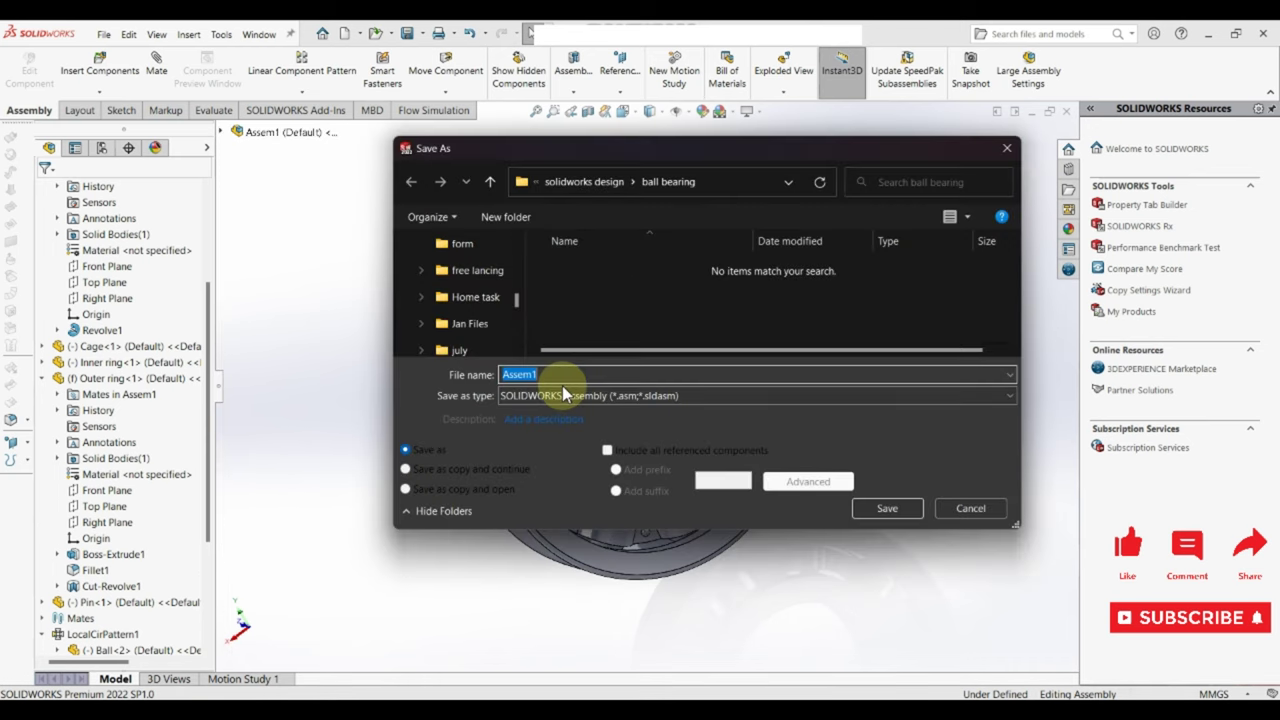
# Save the assembly as 'Ball bearing assembly' in the ball bearing folder.
pyautogui.write('Ball')
pyautogui.write(' bearing a')
pyautogui.press('Return')
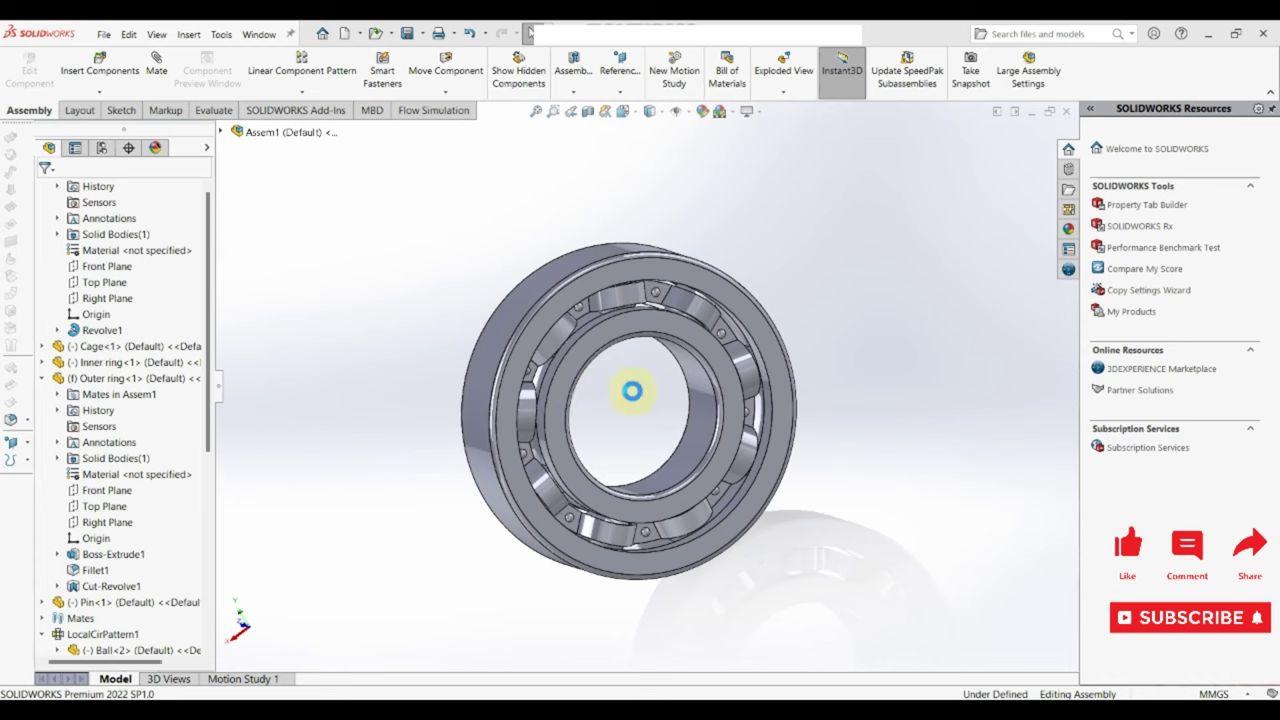
pyautogui.moveTo(617, 371)
pyautogui.mouseDown(button='middle')
pyautogui.moveTo(655, 425)
pyautogui.moveTo(670, 420)
pyautogui.mouseUp(button='middle')
# Apply the polished aluminum metal appearance to the bearing.
pyautogui.click(1067, 231)
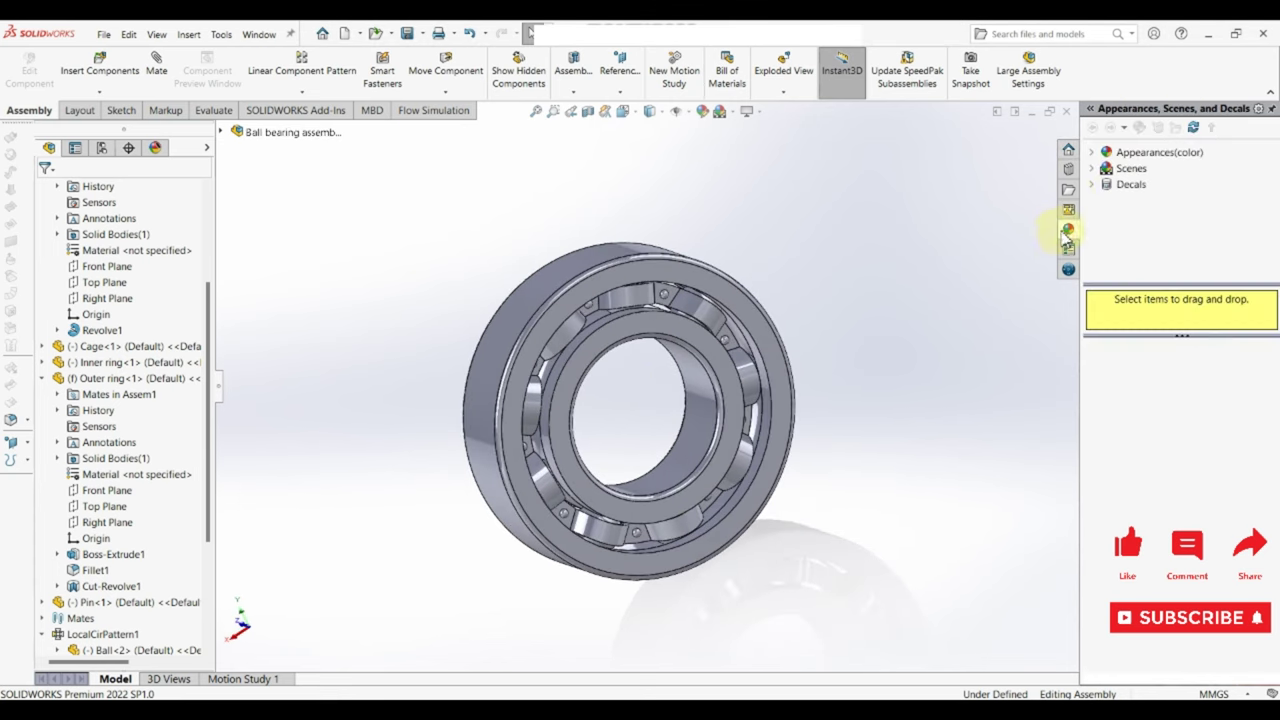
pyautogui.click(1092, 152)
pyautogui.click(1140, 185)
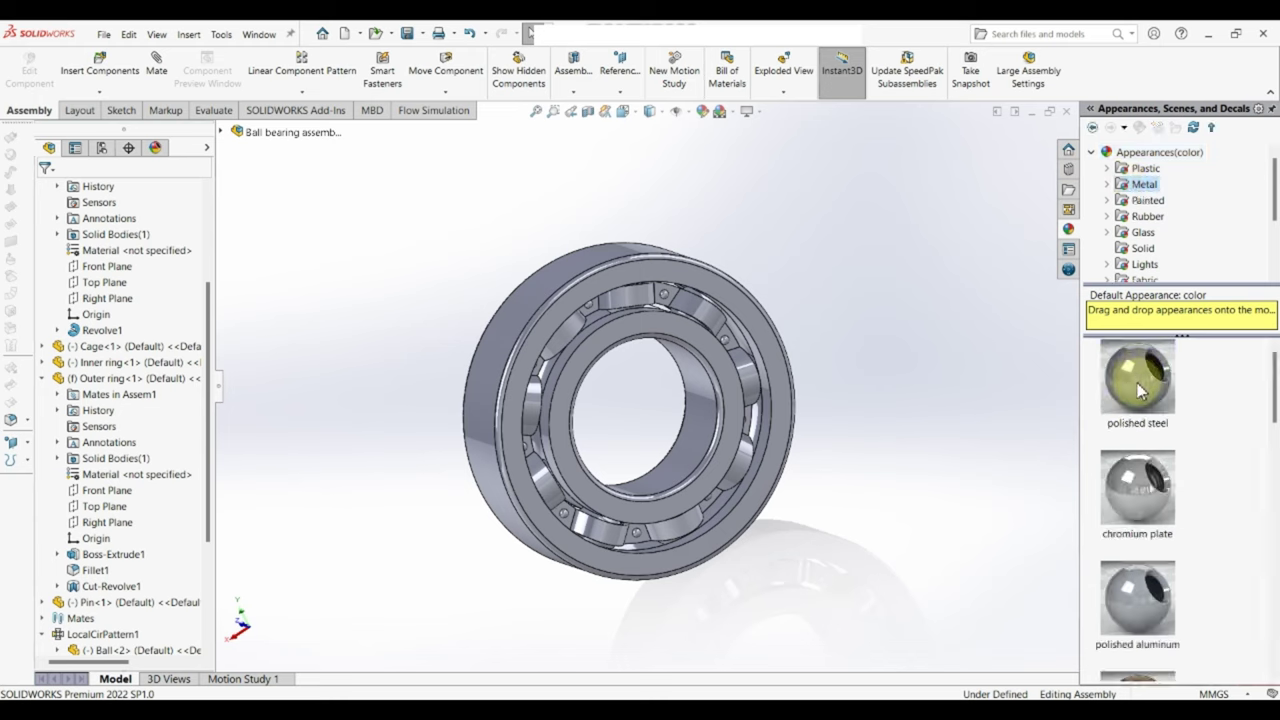
pyautogui.doubleClick(1137, 598)
# Drag one ball to roll it around the race to a new position.
pyautogui.moveTo(858, 449)
pyautogui.mouseDown(button='middle')
pyautogui.moveTo(966, 463)
pyautogui.moveTo(891, 471)
pyautogui.moveTo(831, 429)
pyautogui.moveTo(808, 511)
pyautogui.moveTo(849, 486)
pyautogui.moveTo(812, 496)
pyautogui.mouseUp(button='middle')
pyautogui.scroll(3, 812, 496)
pyautogui.moveTo(714, 457)
pyautogui.mouseDown(button='middle')
pyautogui.moveTo(686, 451)
pyautogui.moveTo(700, 500)
pyautogui.moveTo(645, 312)
pyautogui.mouseUp(button='middle')
pyautogui.click(706, 362)
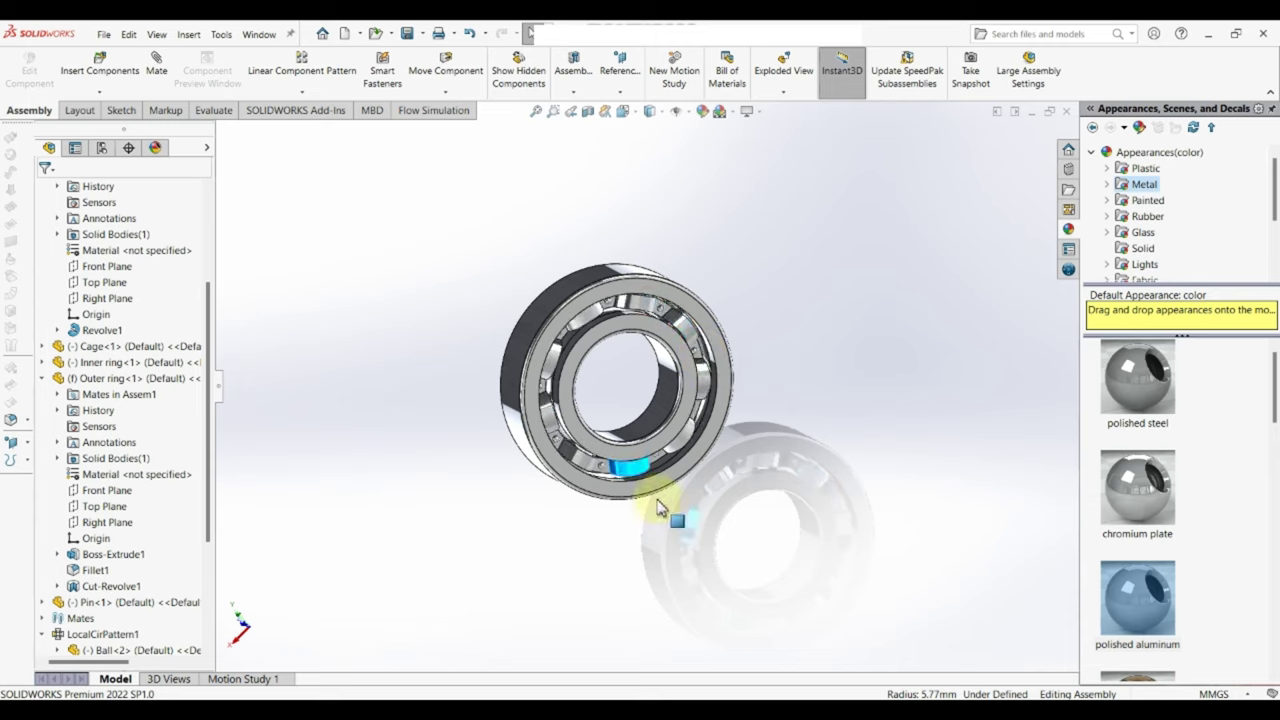
pyautogui.moveTo(658, 507)
pyautogui.mouseDown()
pyautogui.moveTo(497, 289)
pyautogui.moveTo(651, 309)
pyautogui.moveTo(643, 491)
pyautogui.moveTo(533, 380)
pyautogui.mouseUp()
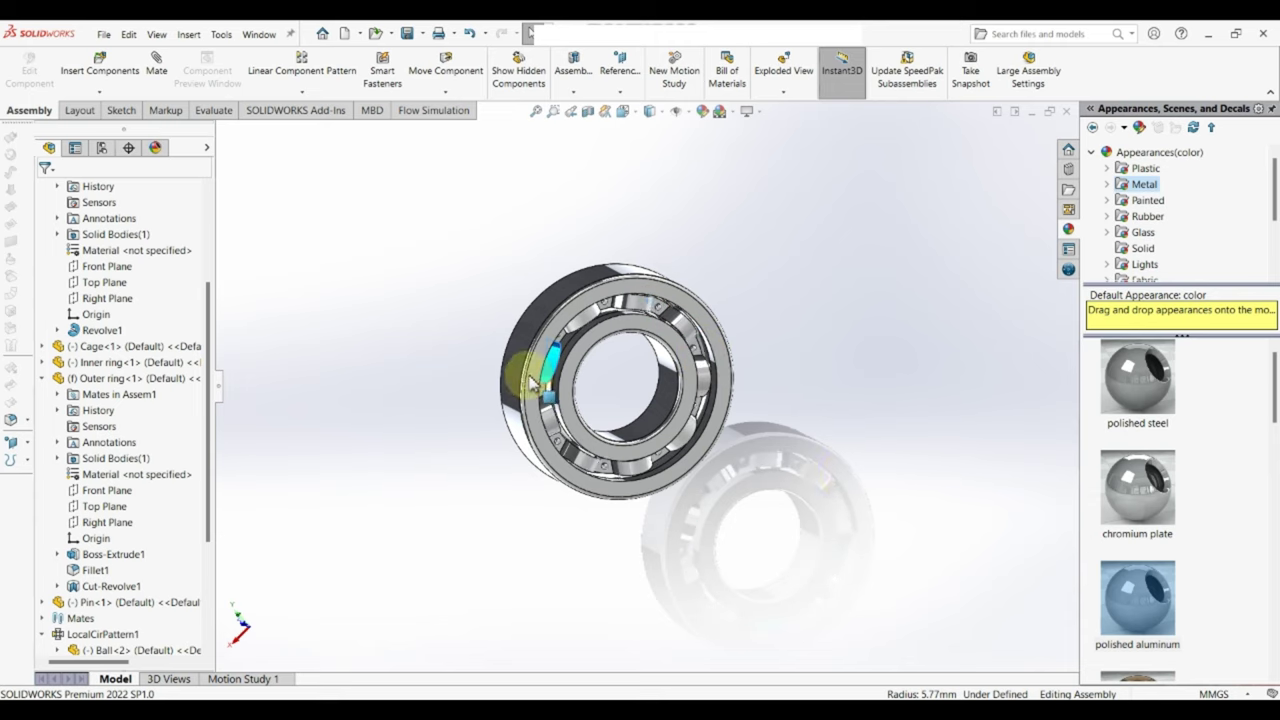
pyautogui.click(768, 340)
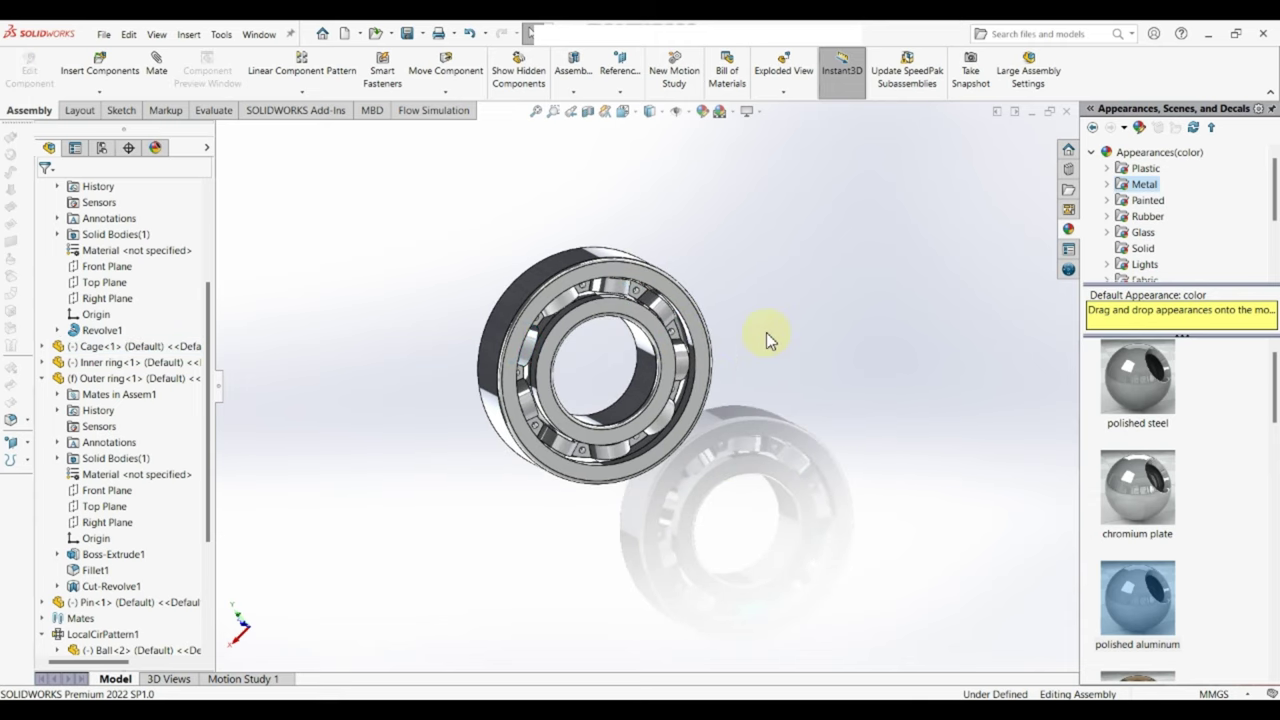